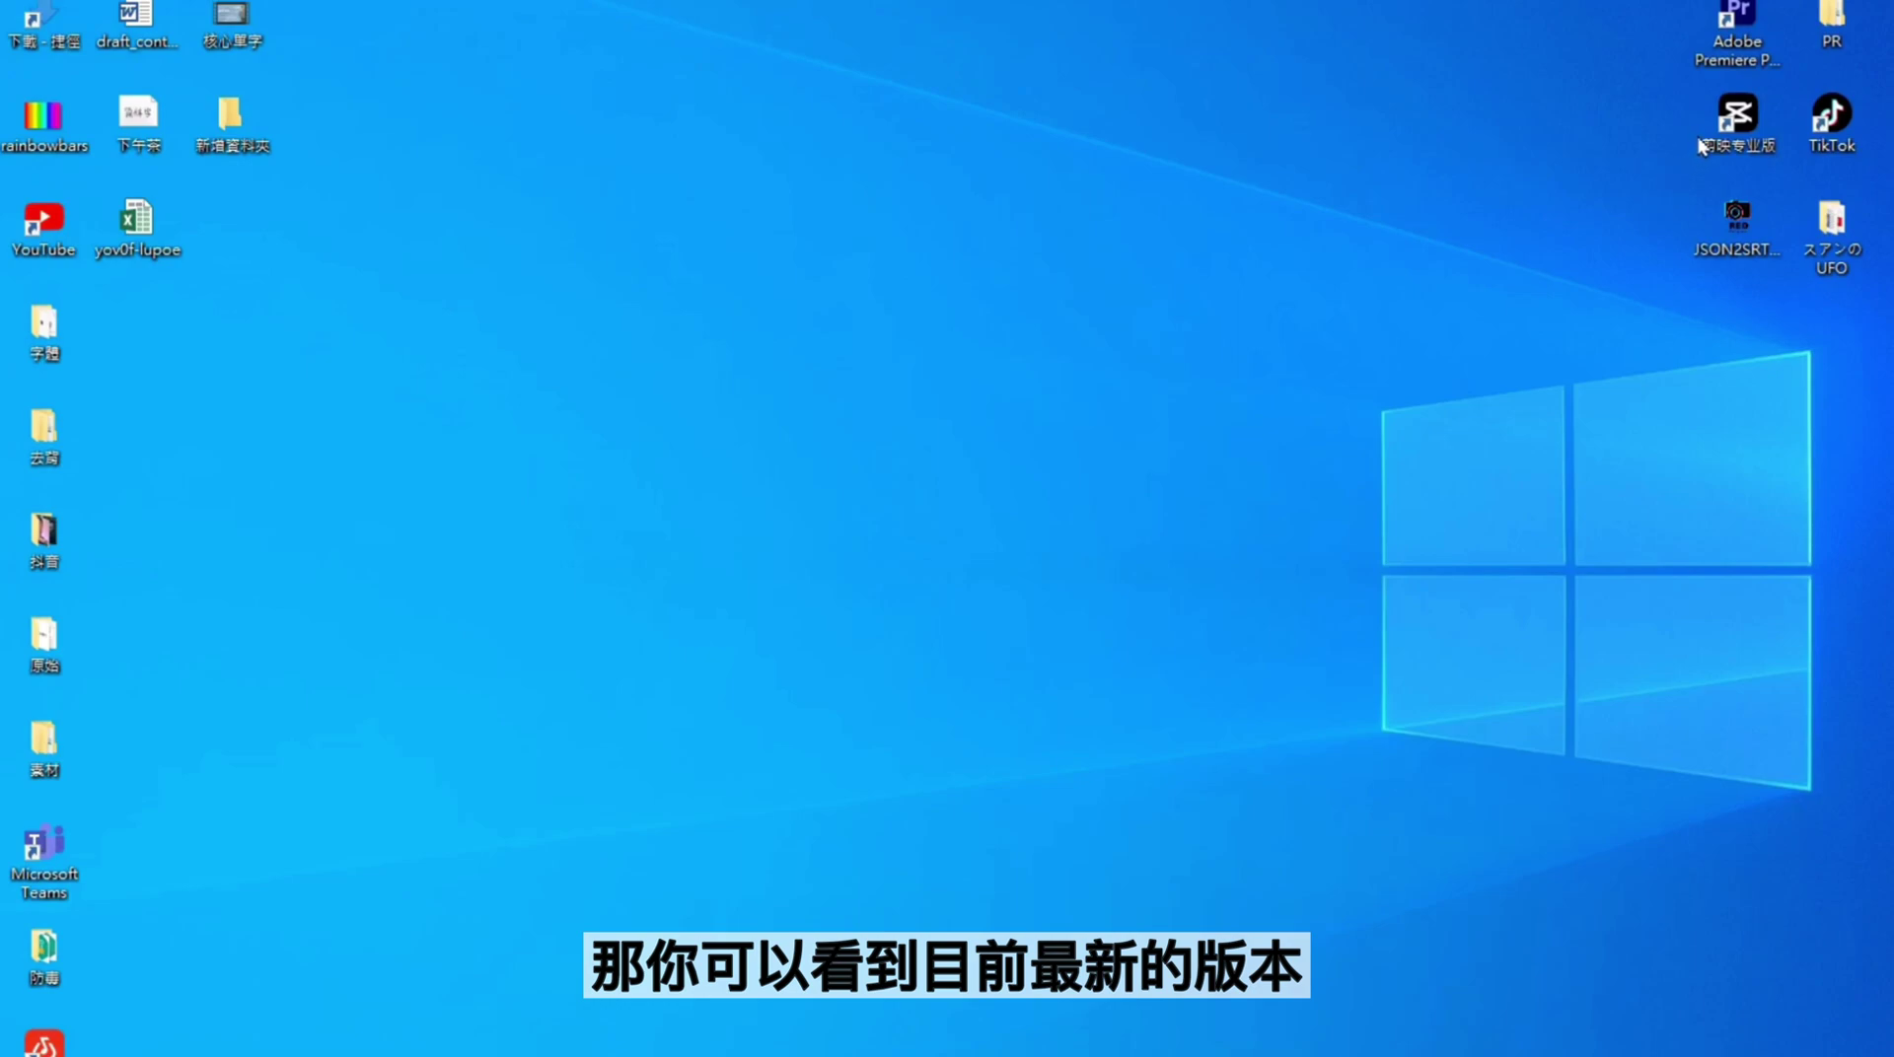
Step: Open 剪映专业版, check for updates from its version information, and close that dialog
double_click(1733, 126)
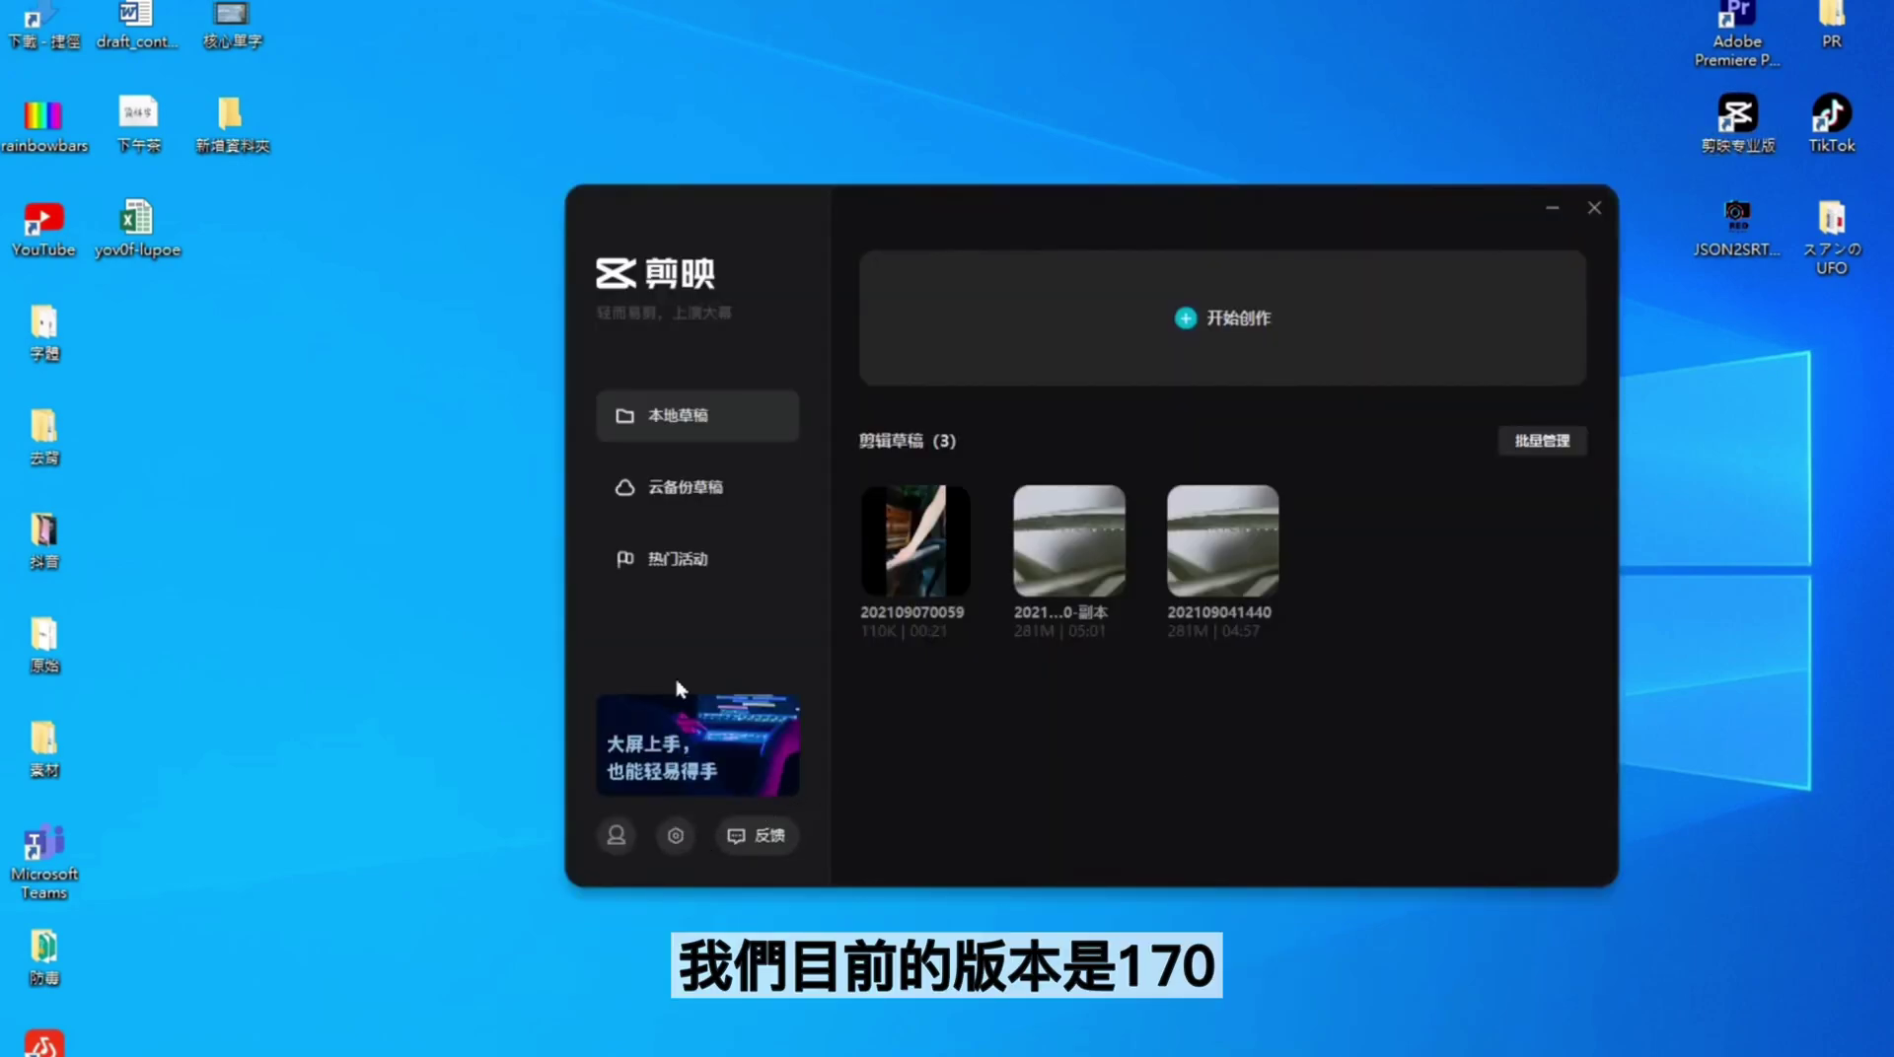
click(674, 838)
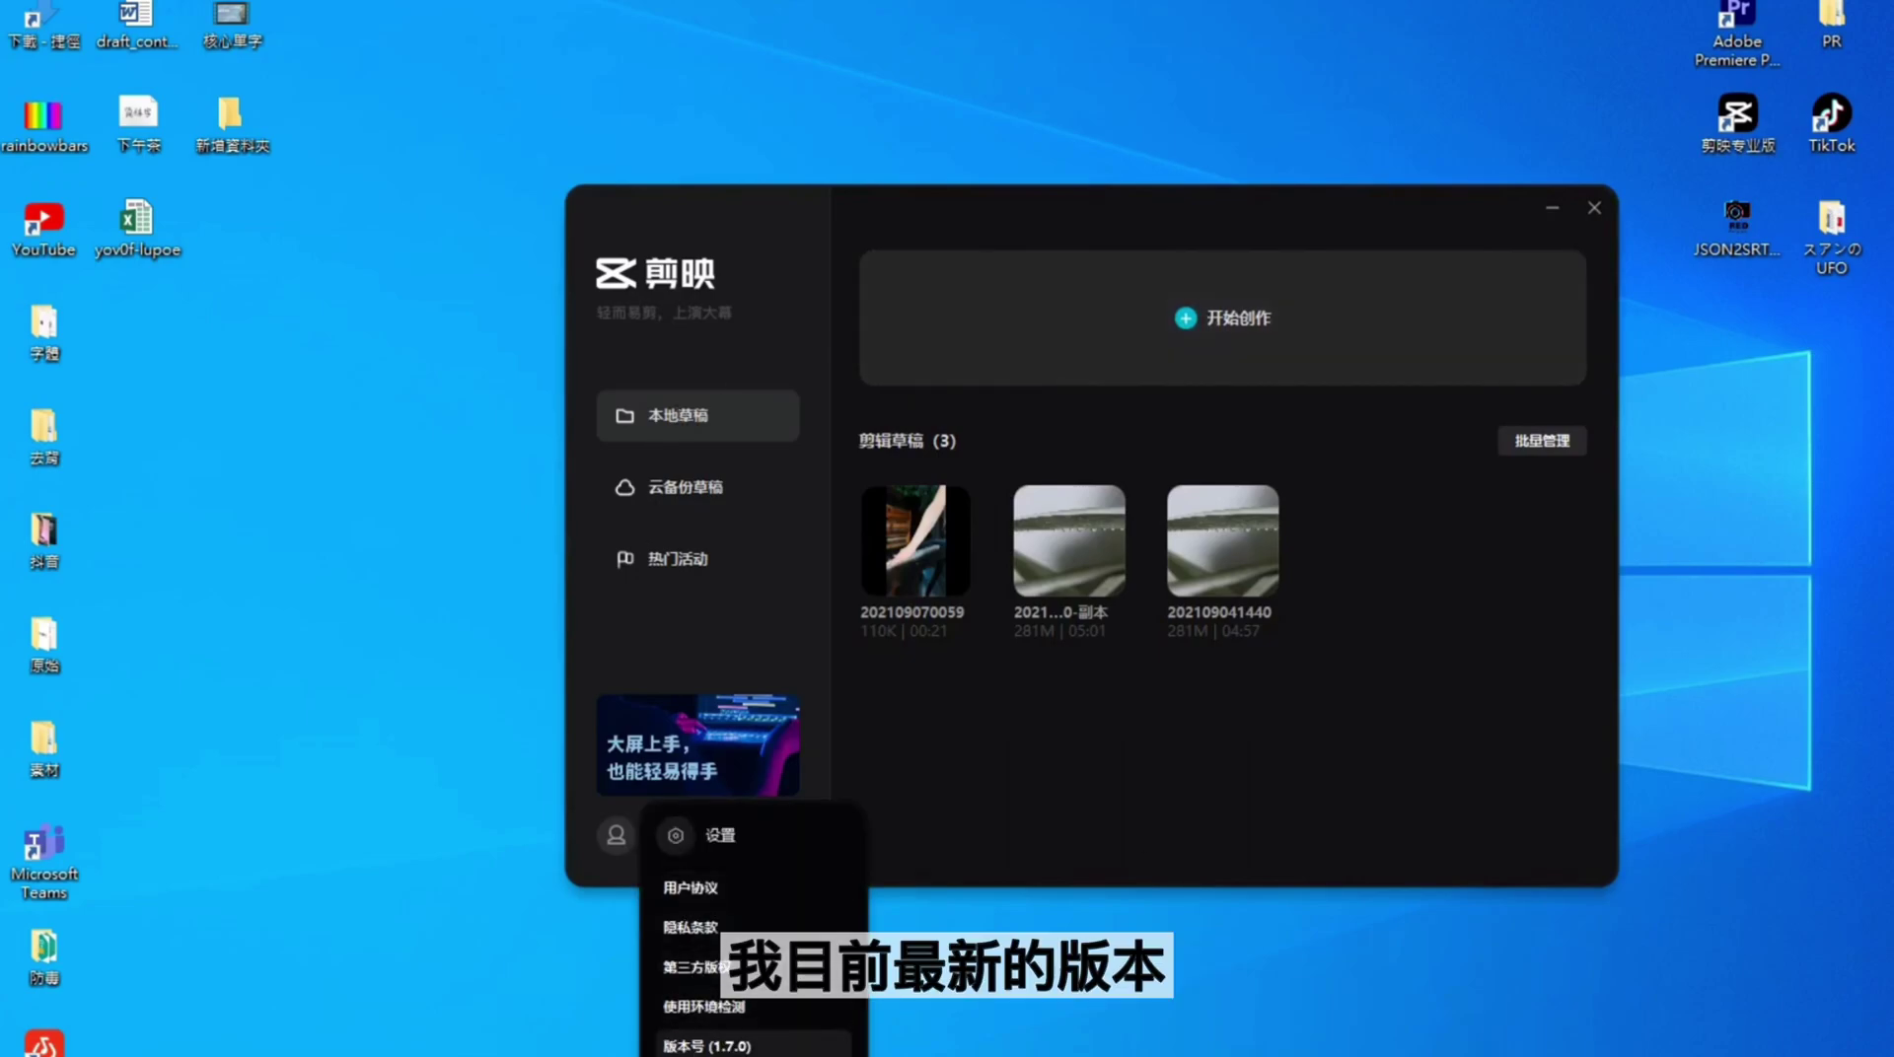
click(712, 1047)
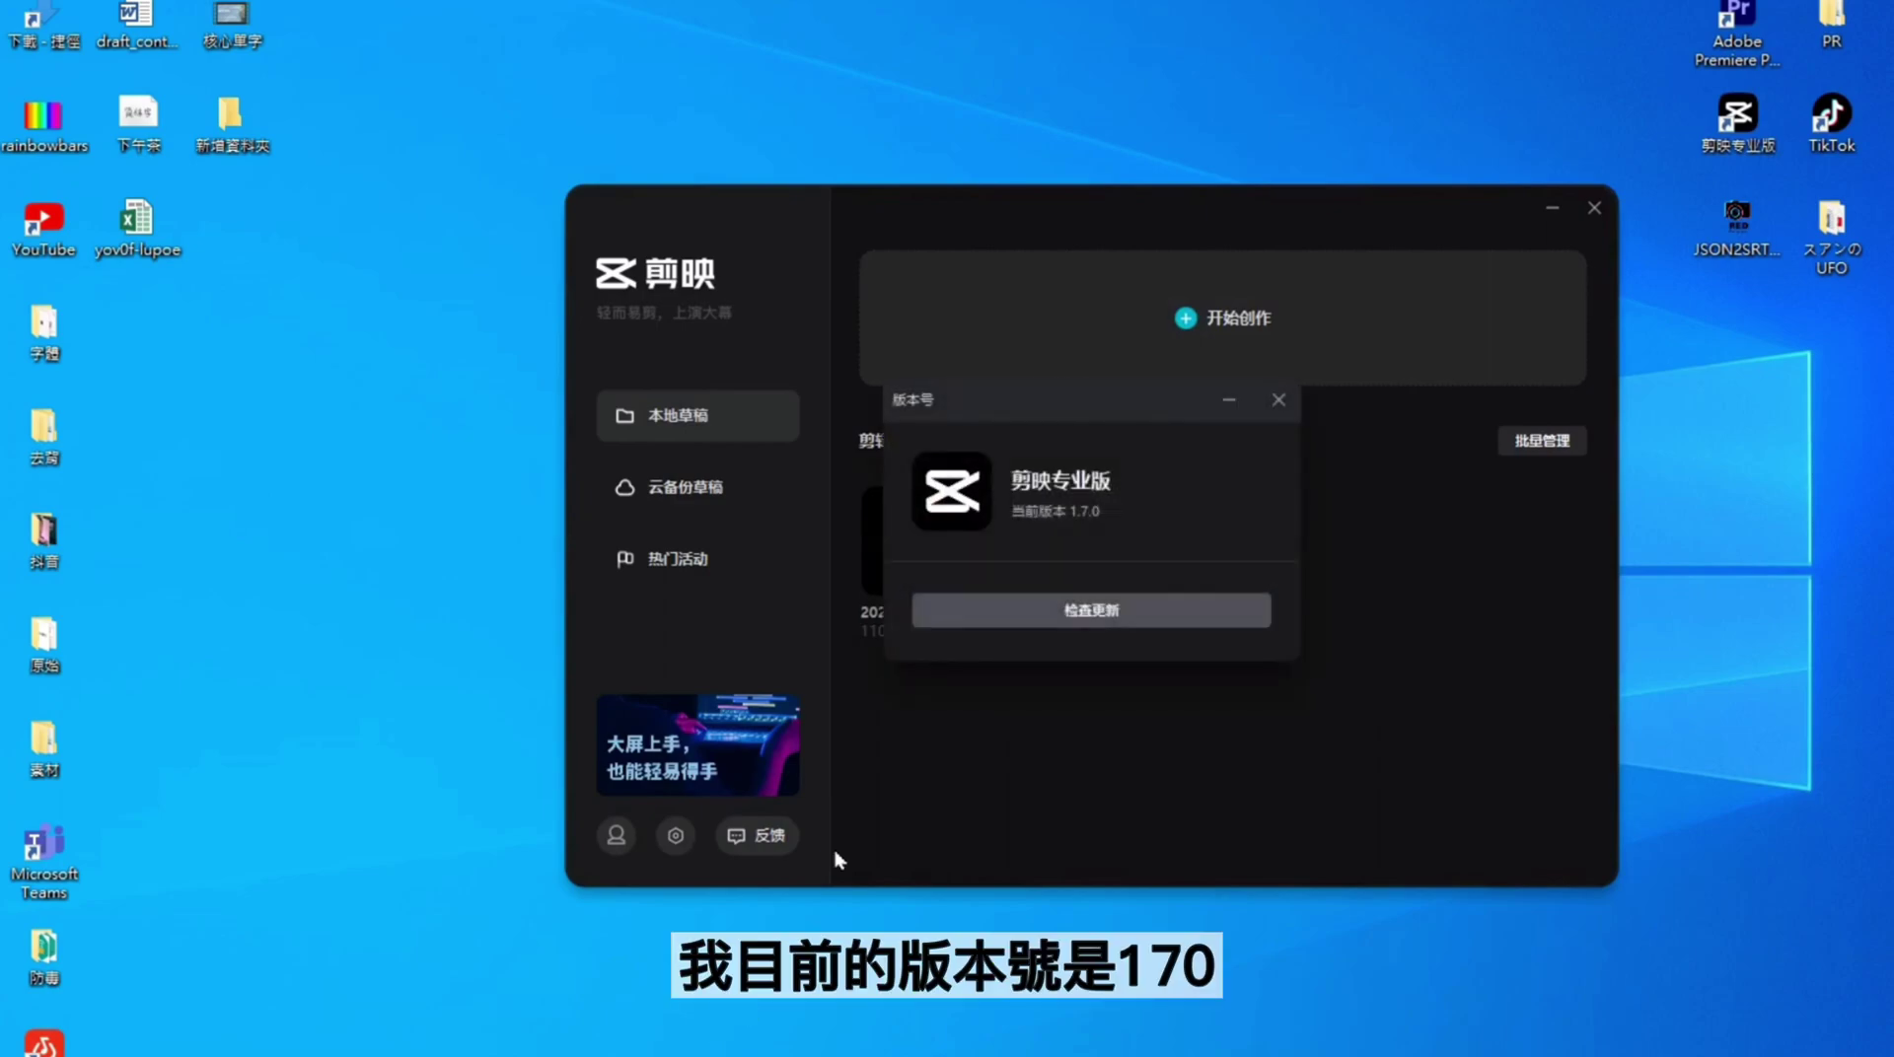
click(1074, 624)
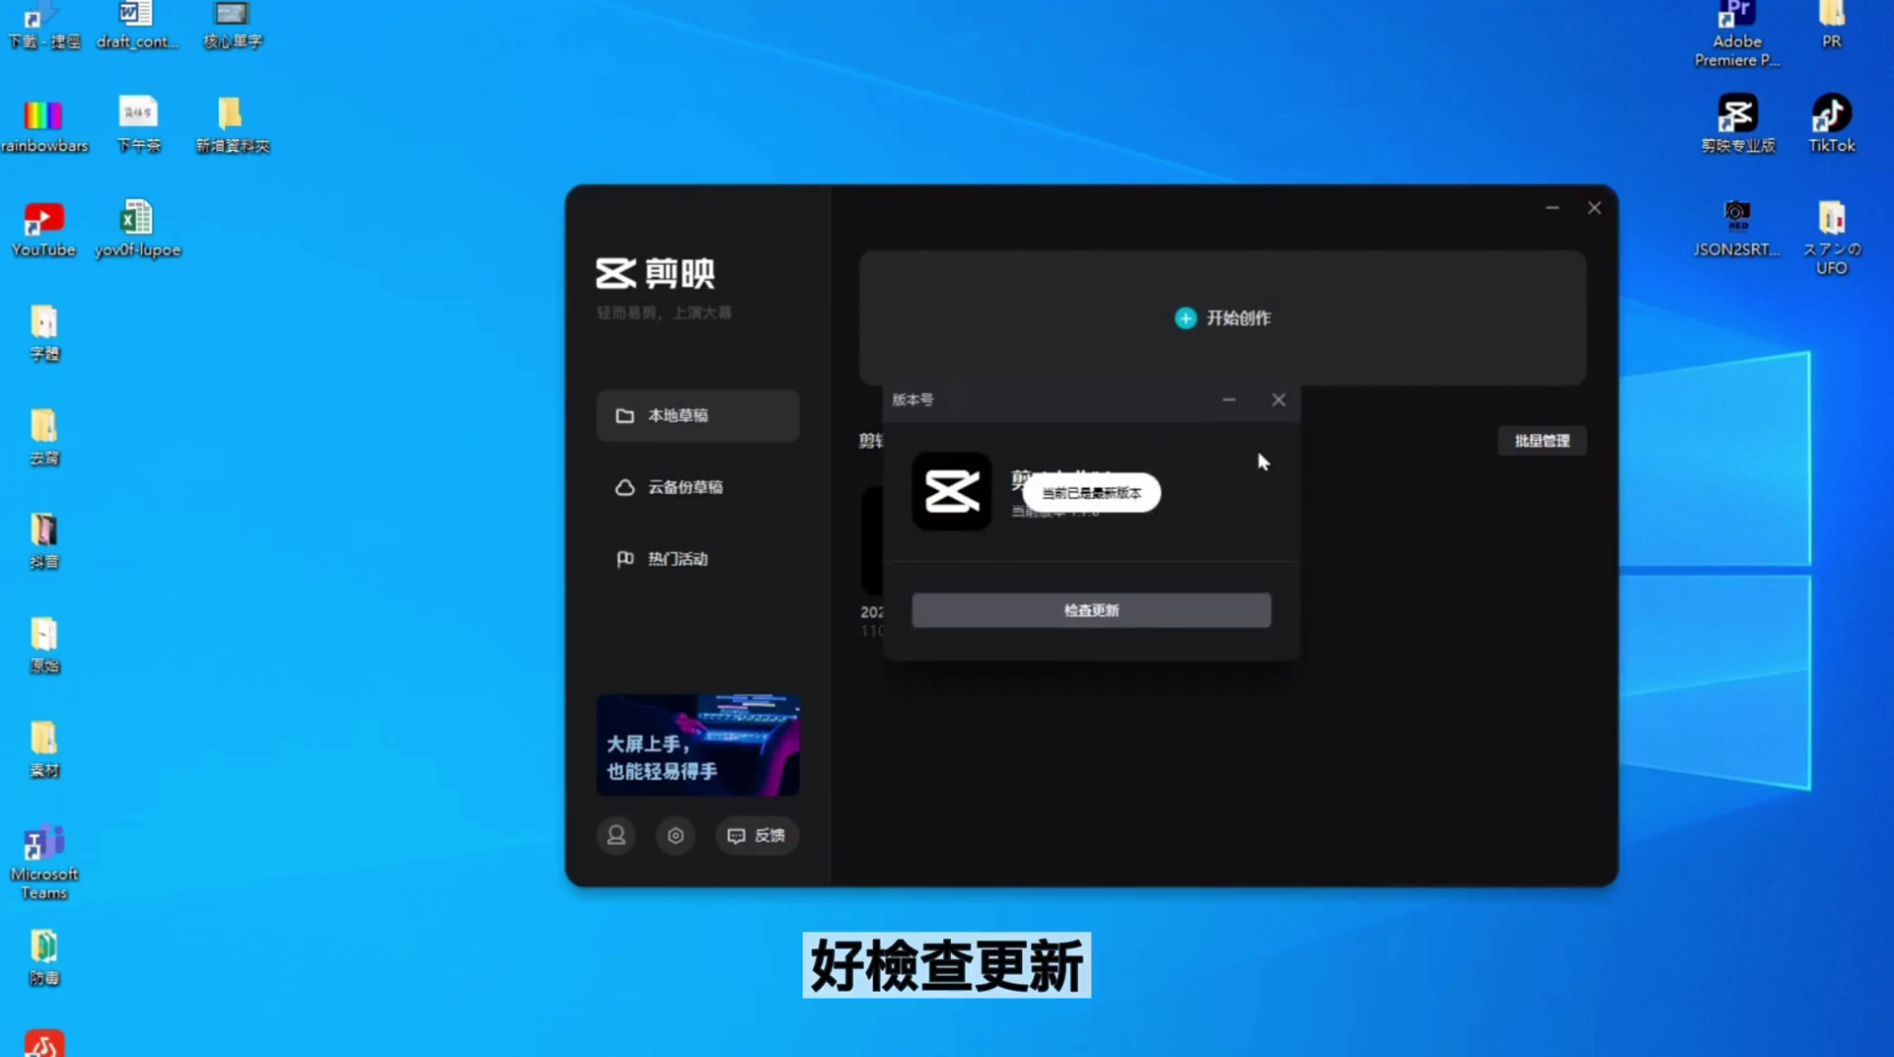
click(1278, 400)
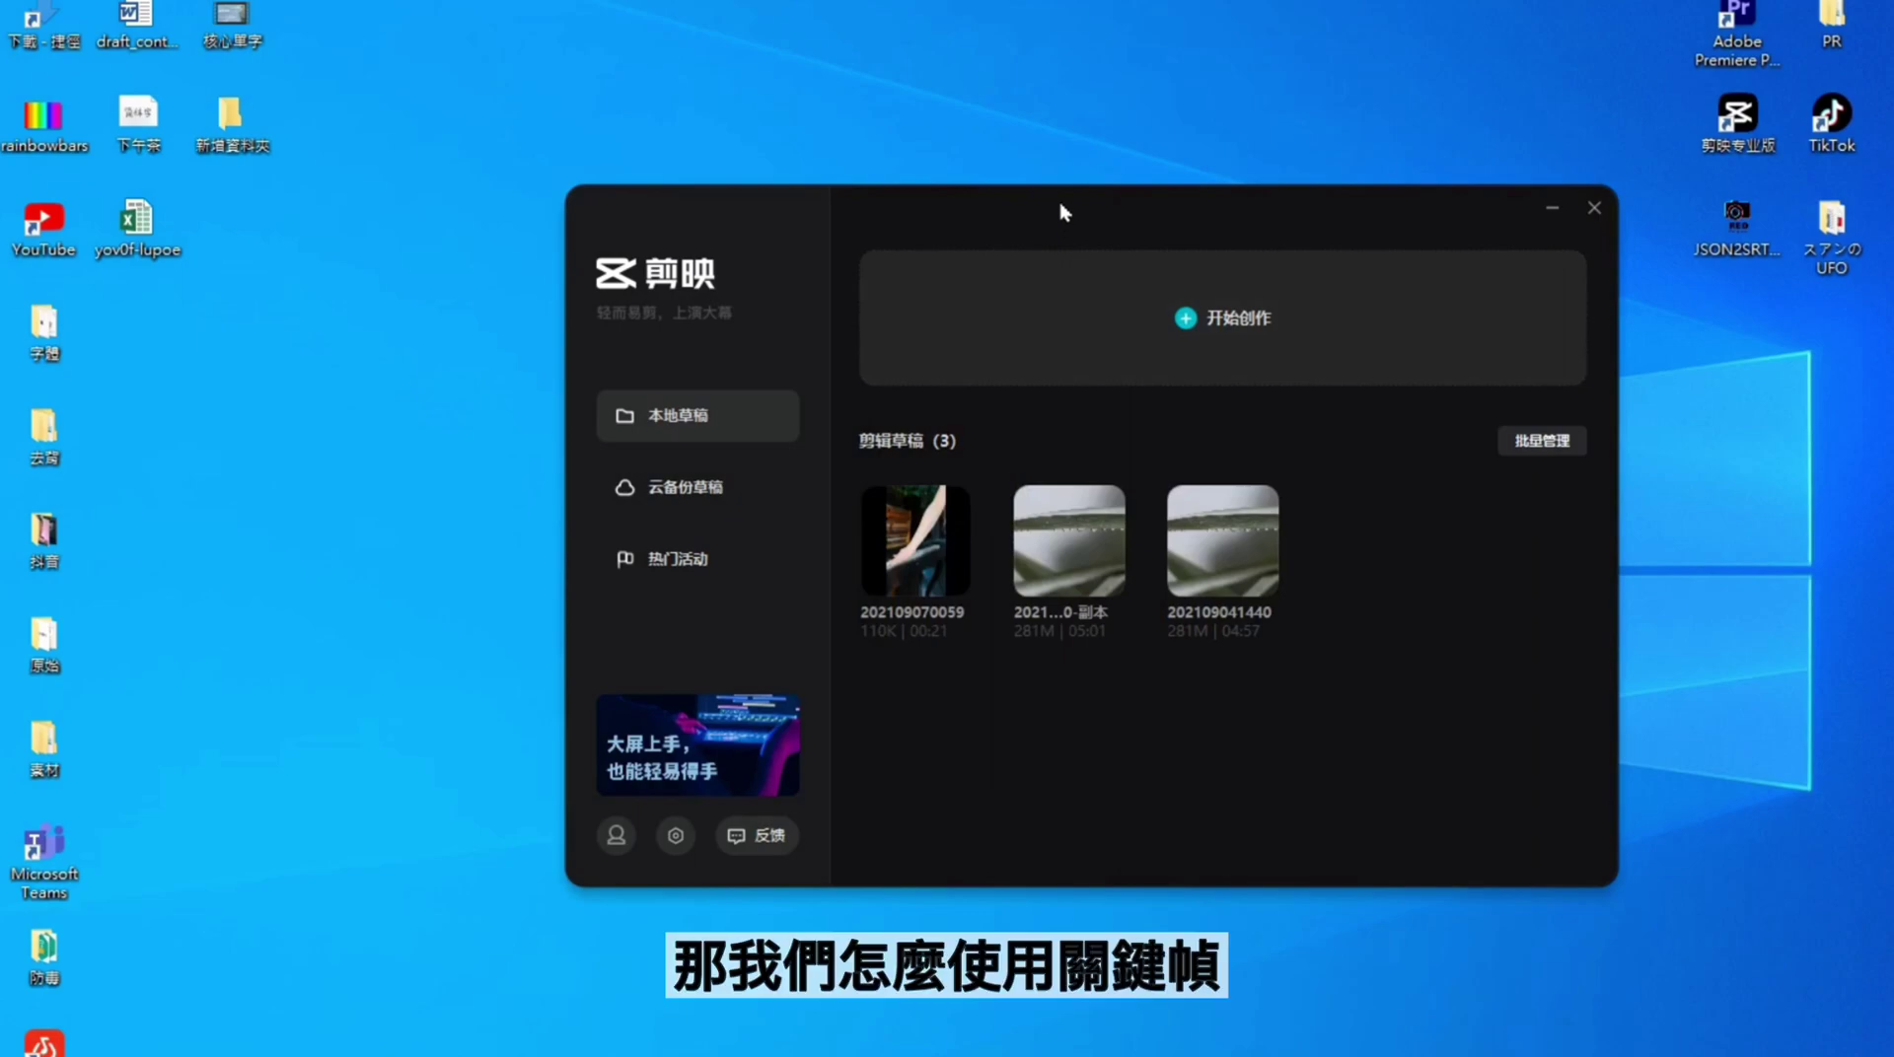
Step: Create a new project and place Pexels Videos 2657691 and the photo 202193_210903_16.jpg from the 圖庫 folder on the timeline
click(1163, 320)
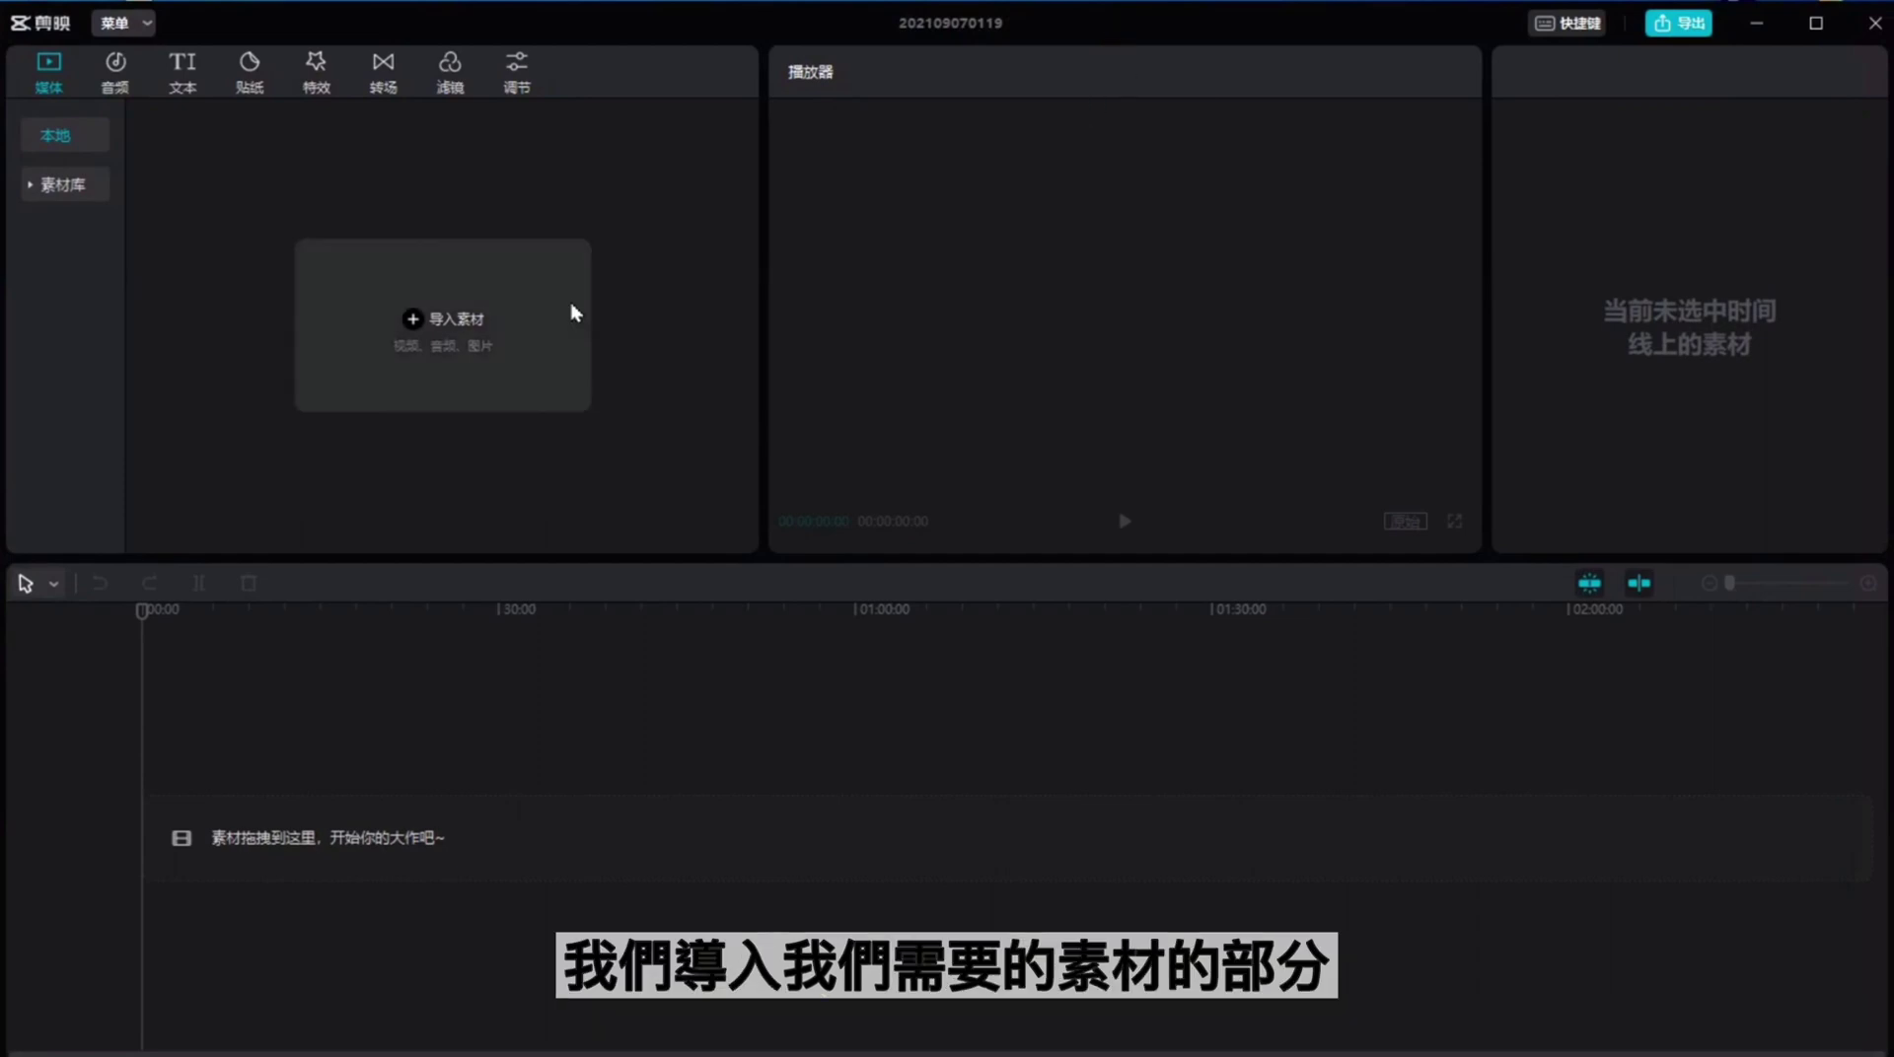
click(480, 342)
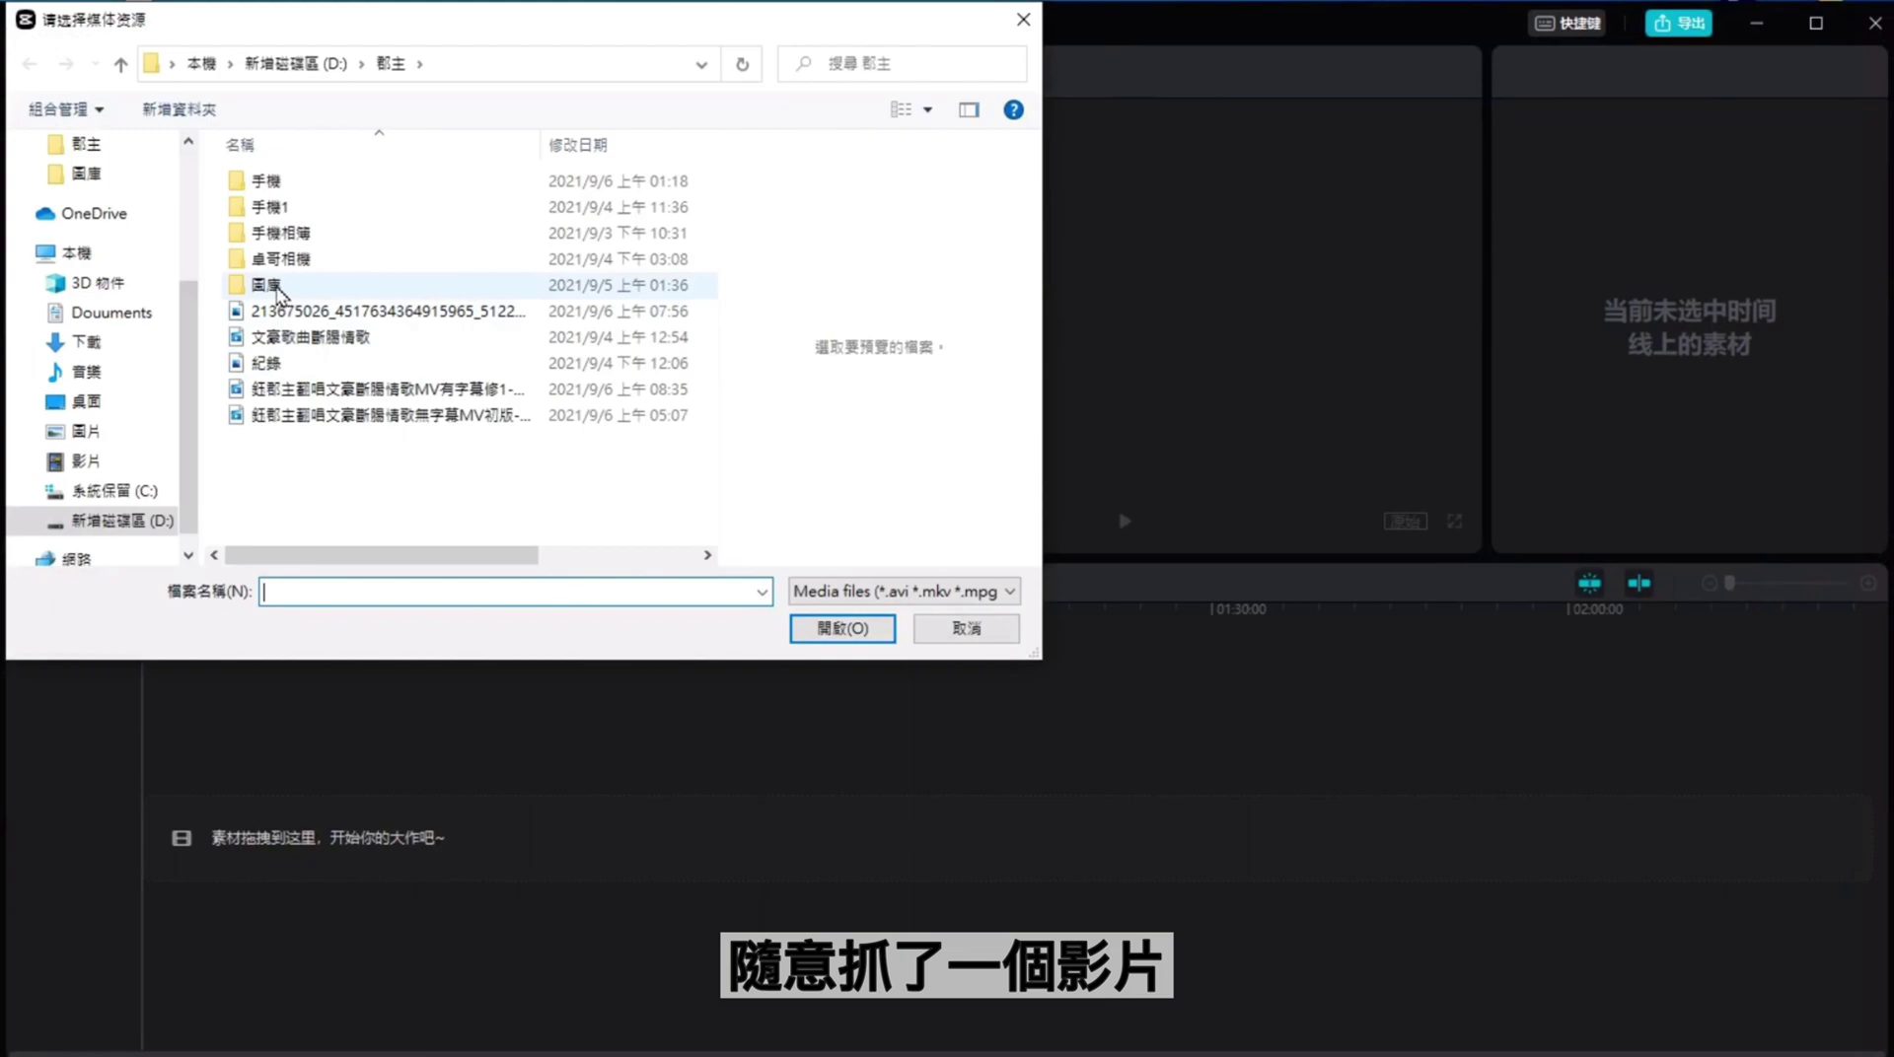
double_click(267, 285)
drag(286, 212, 410, 730)
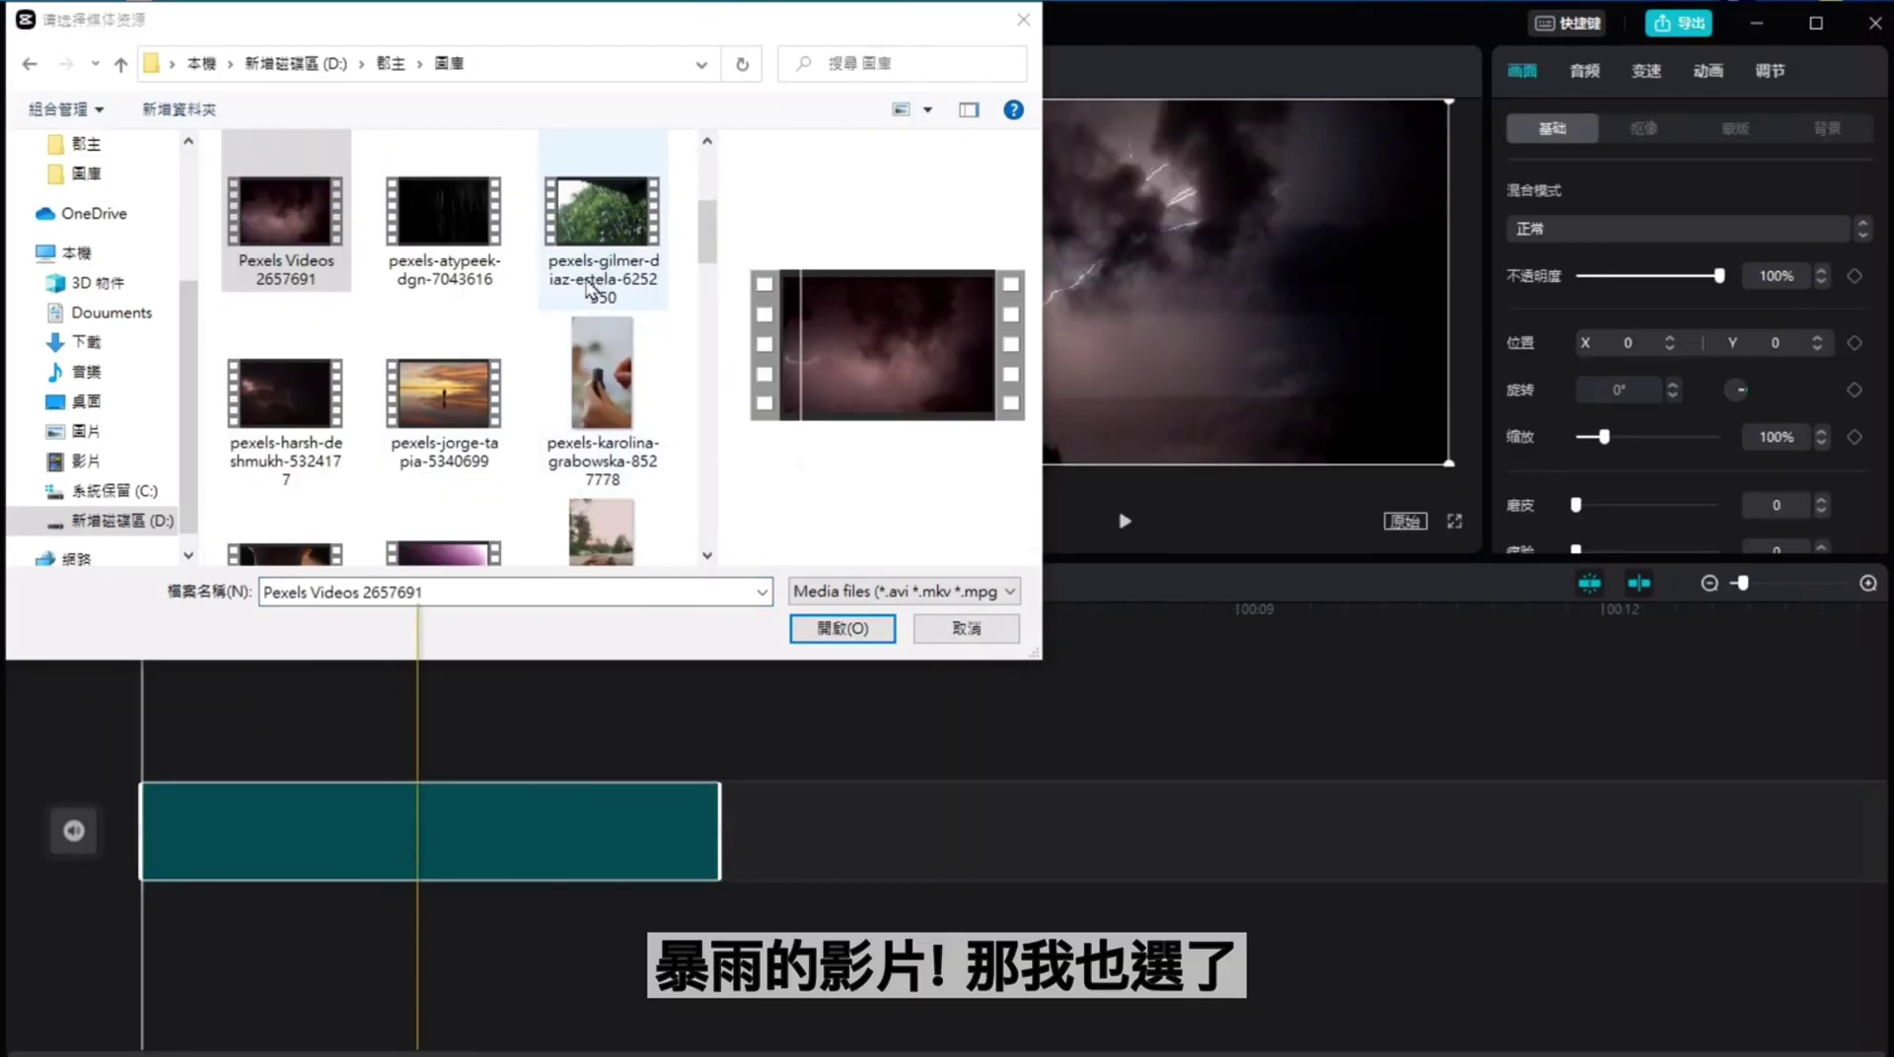
scroll(584, 345, up, 3)
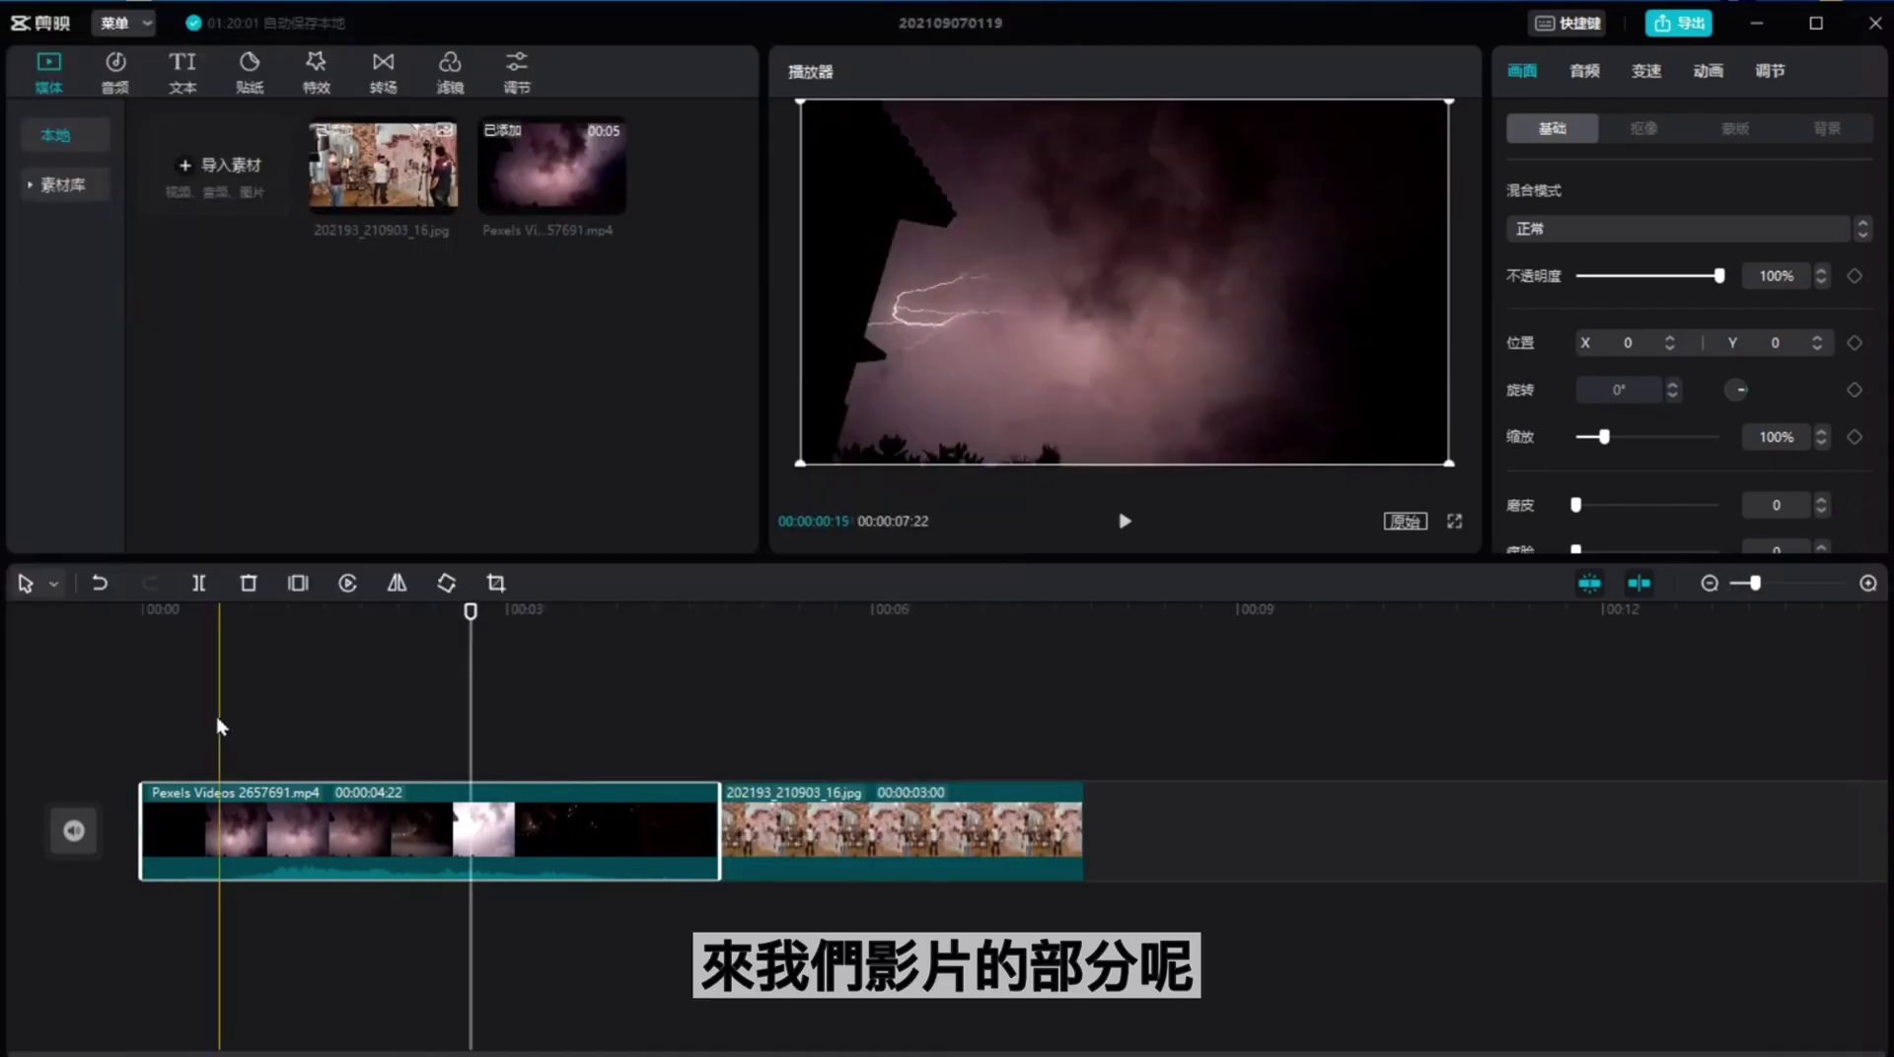
Step: Examine the keyframe controls of the video clip and the photo clip, with the playhead over and away from the selected clip
click(156, 717)
click(171, 808)
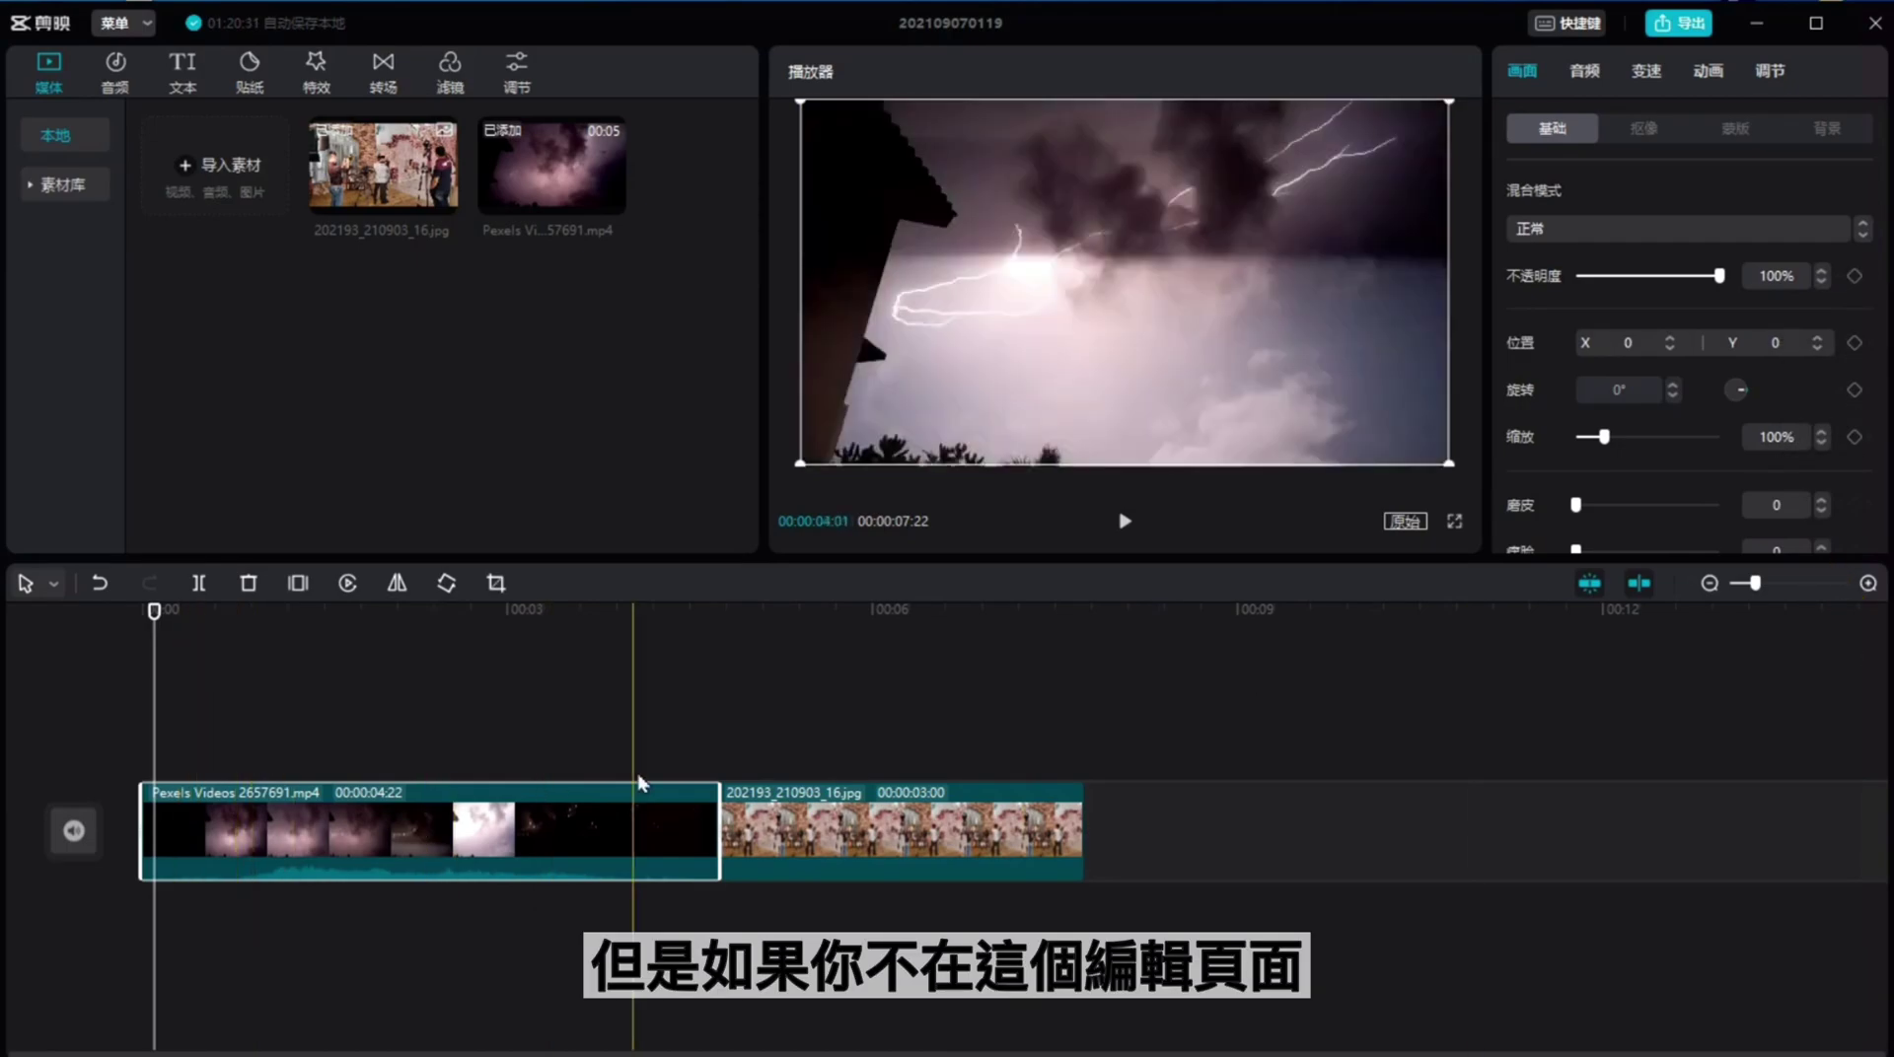
click(833, 800)
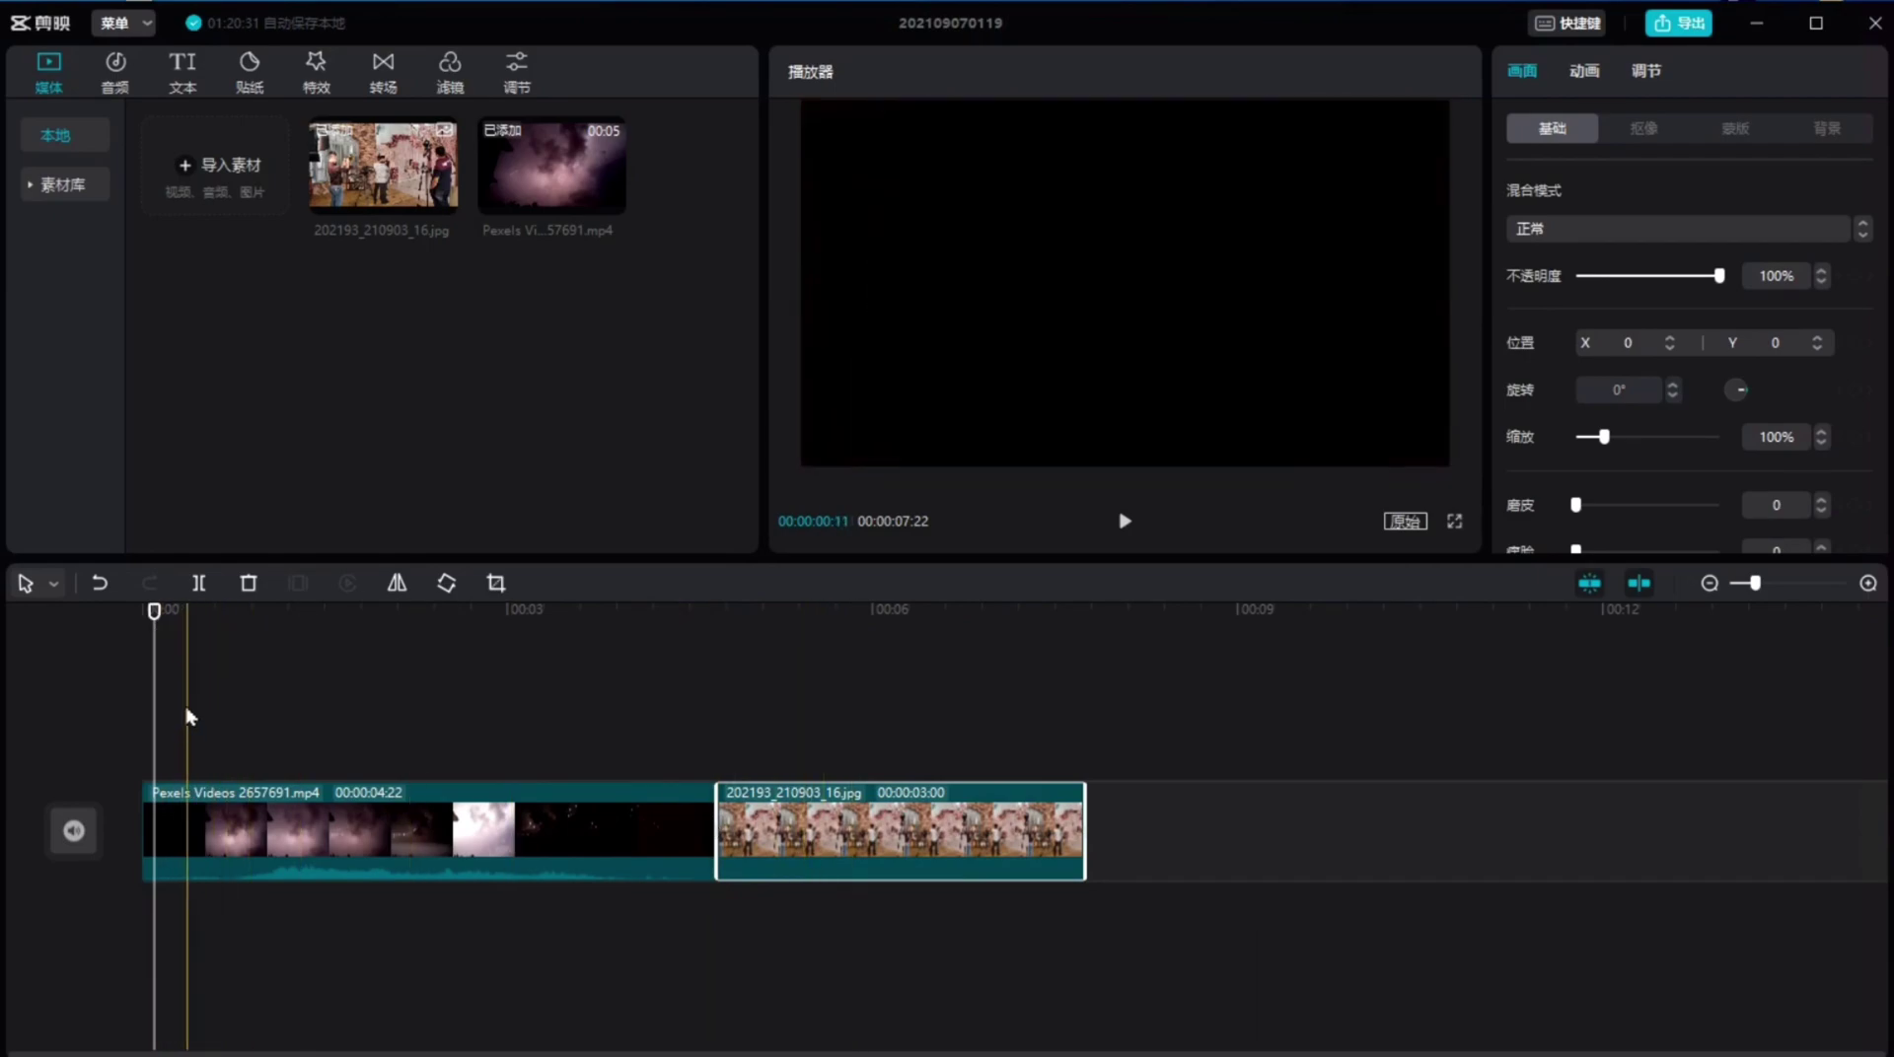
click(361, 795)
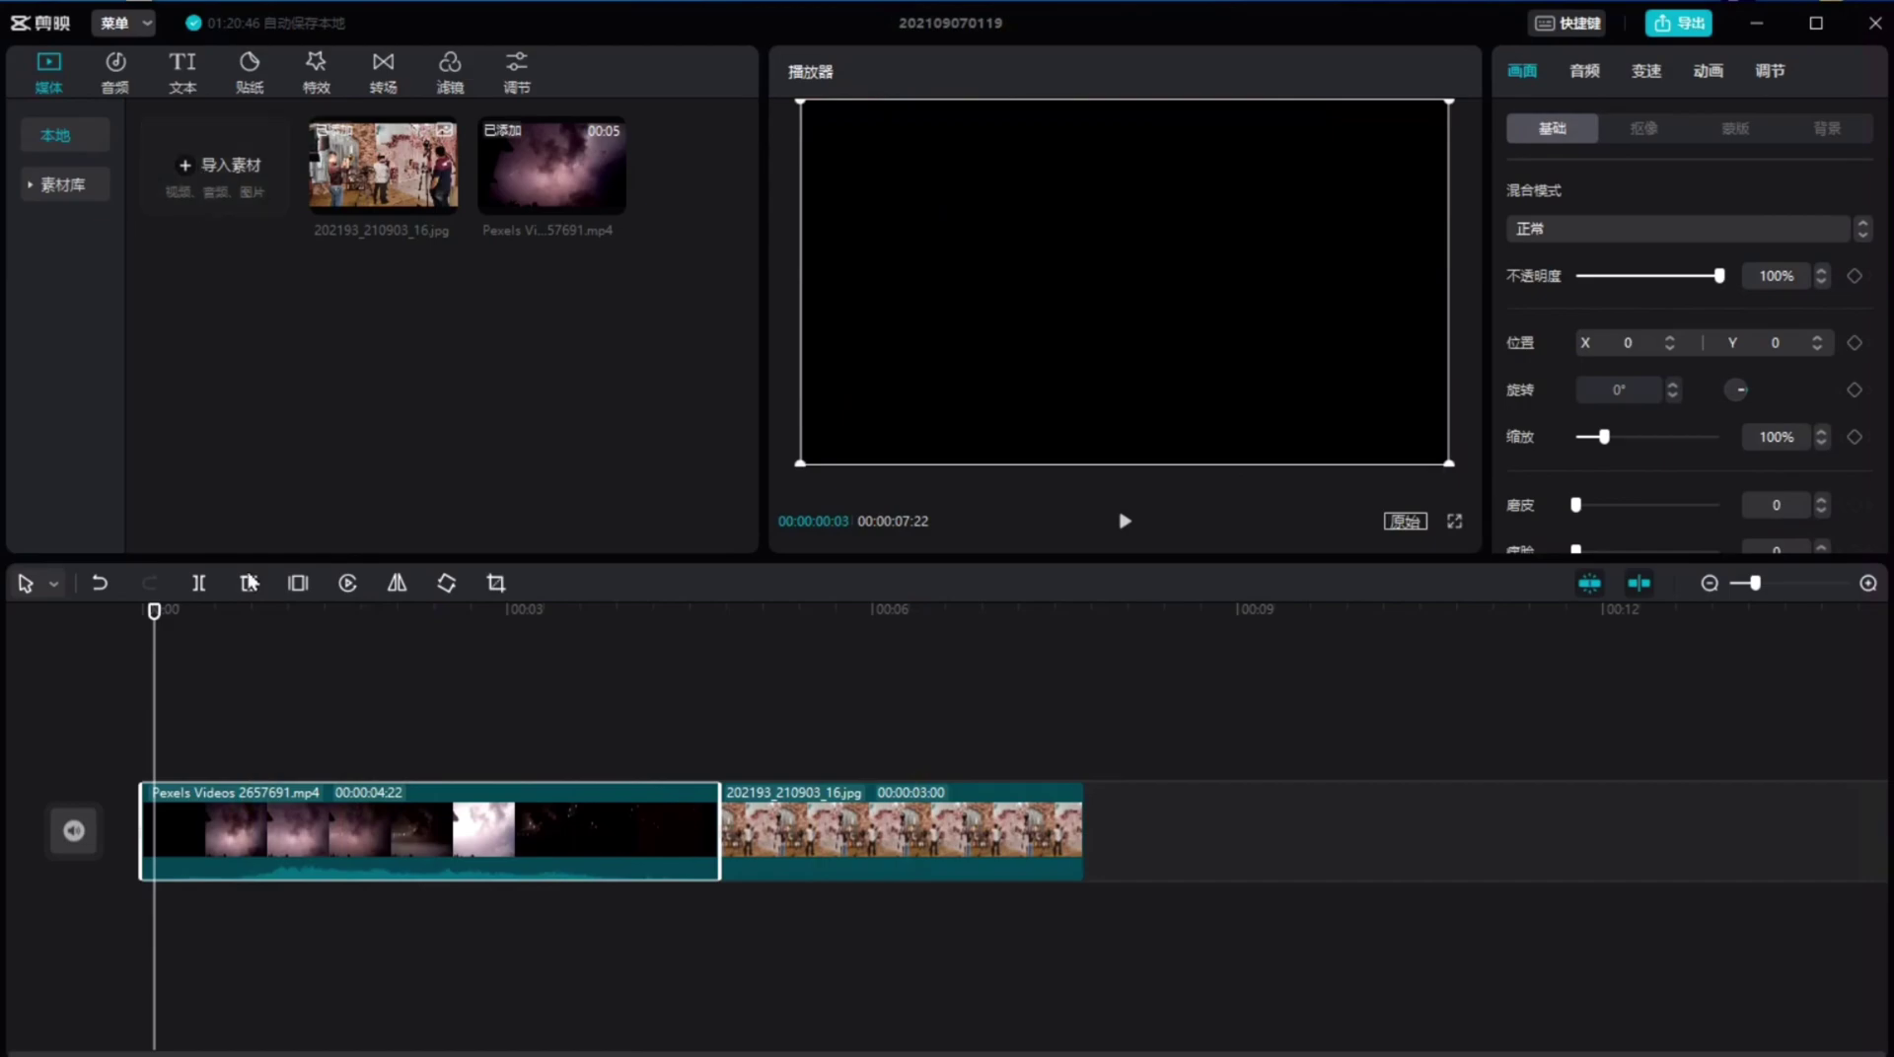
click(773, 837)
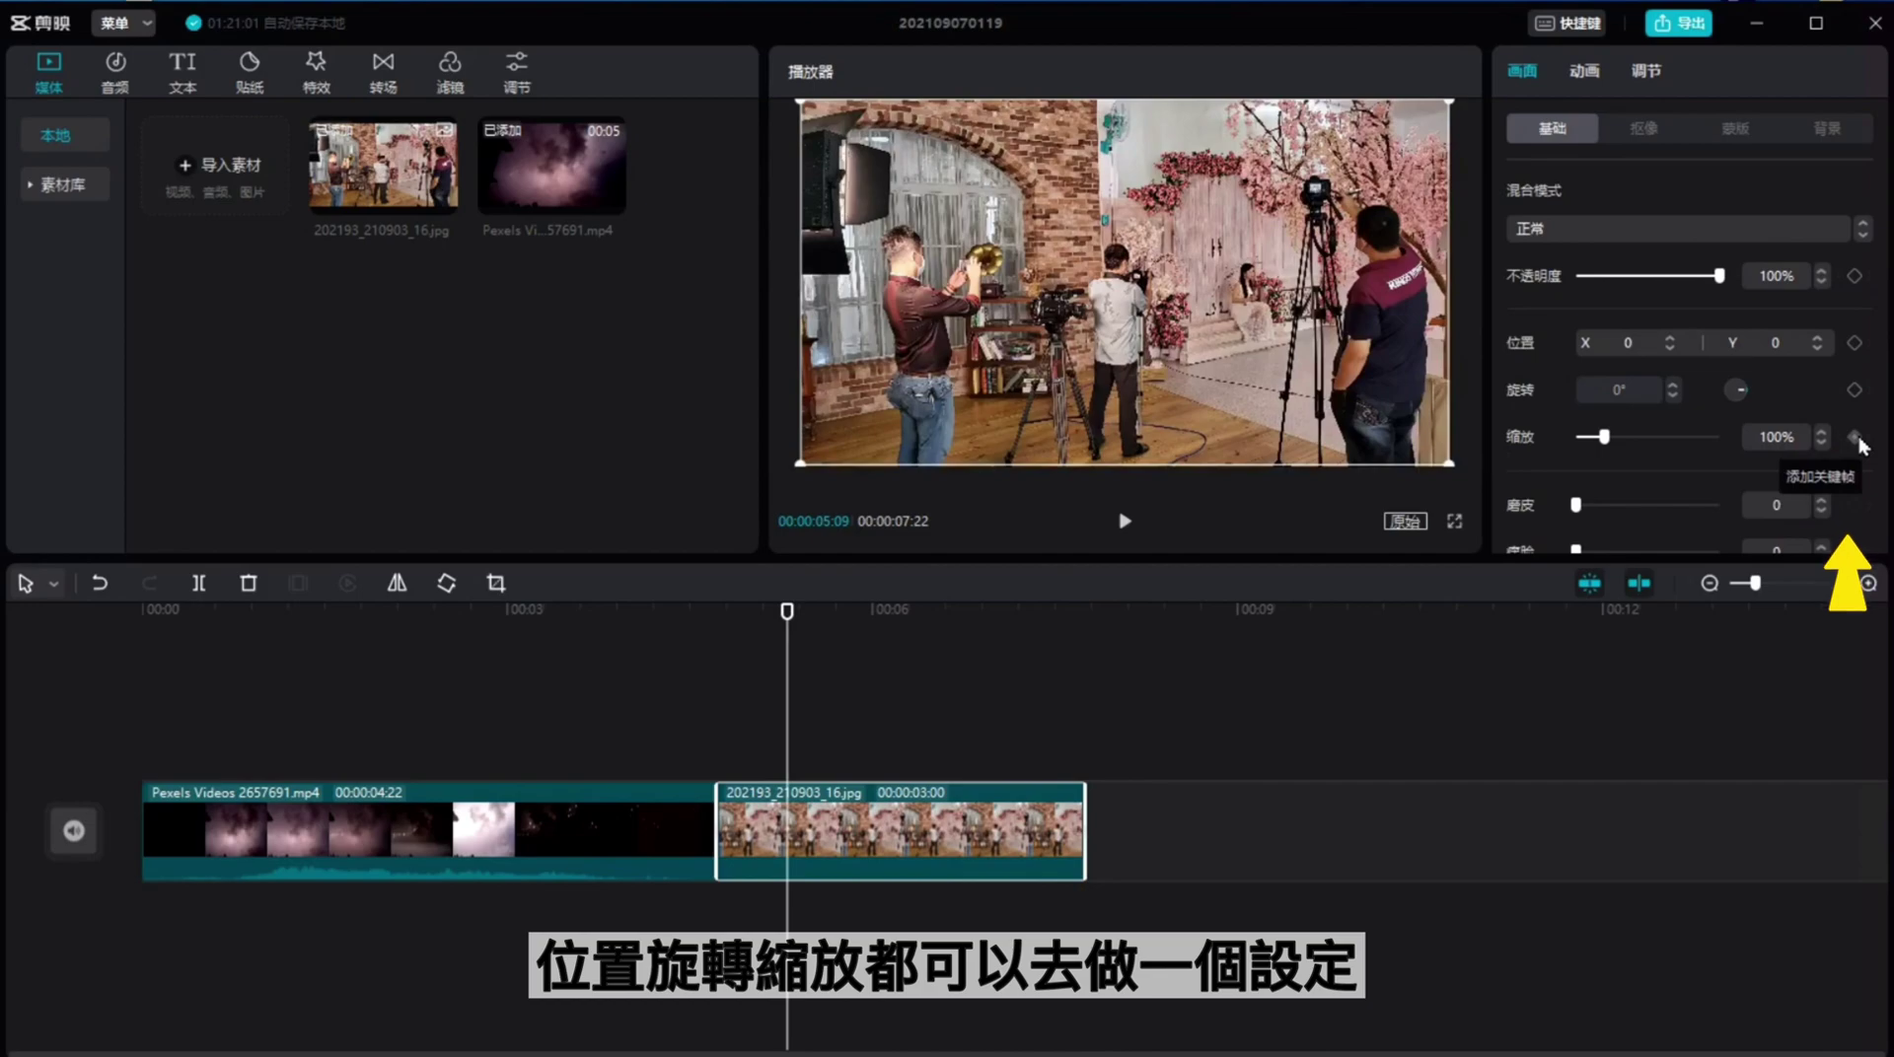
scroll(1860, 445, down, 3)
scroll(1860, 445, up, 3)
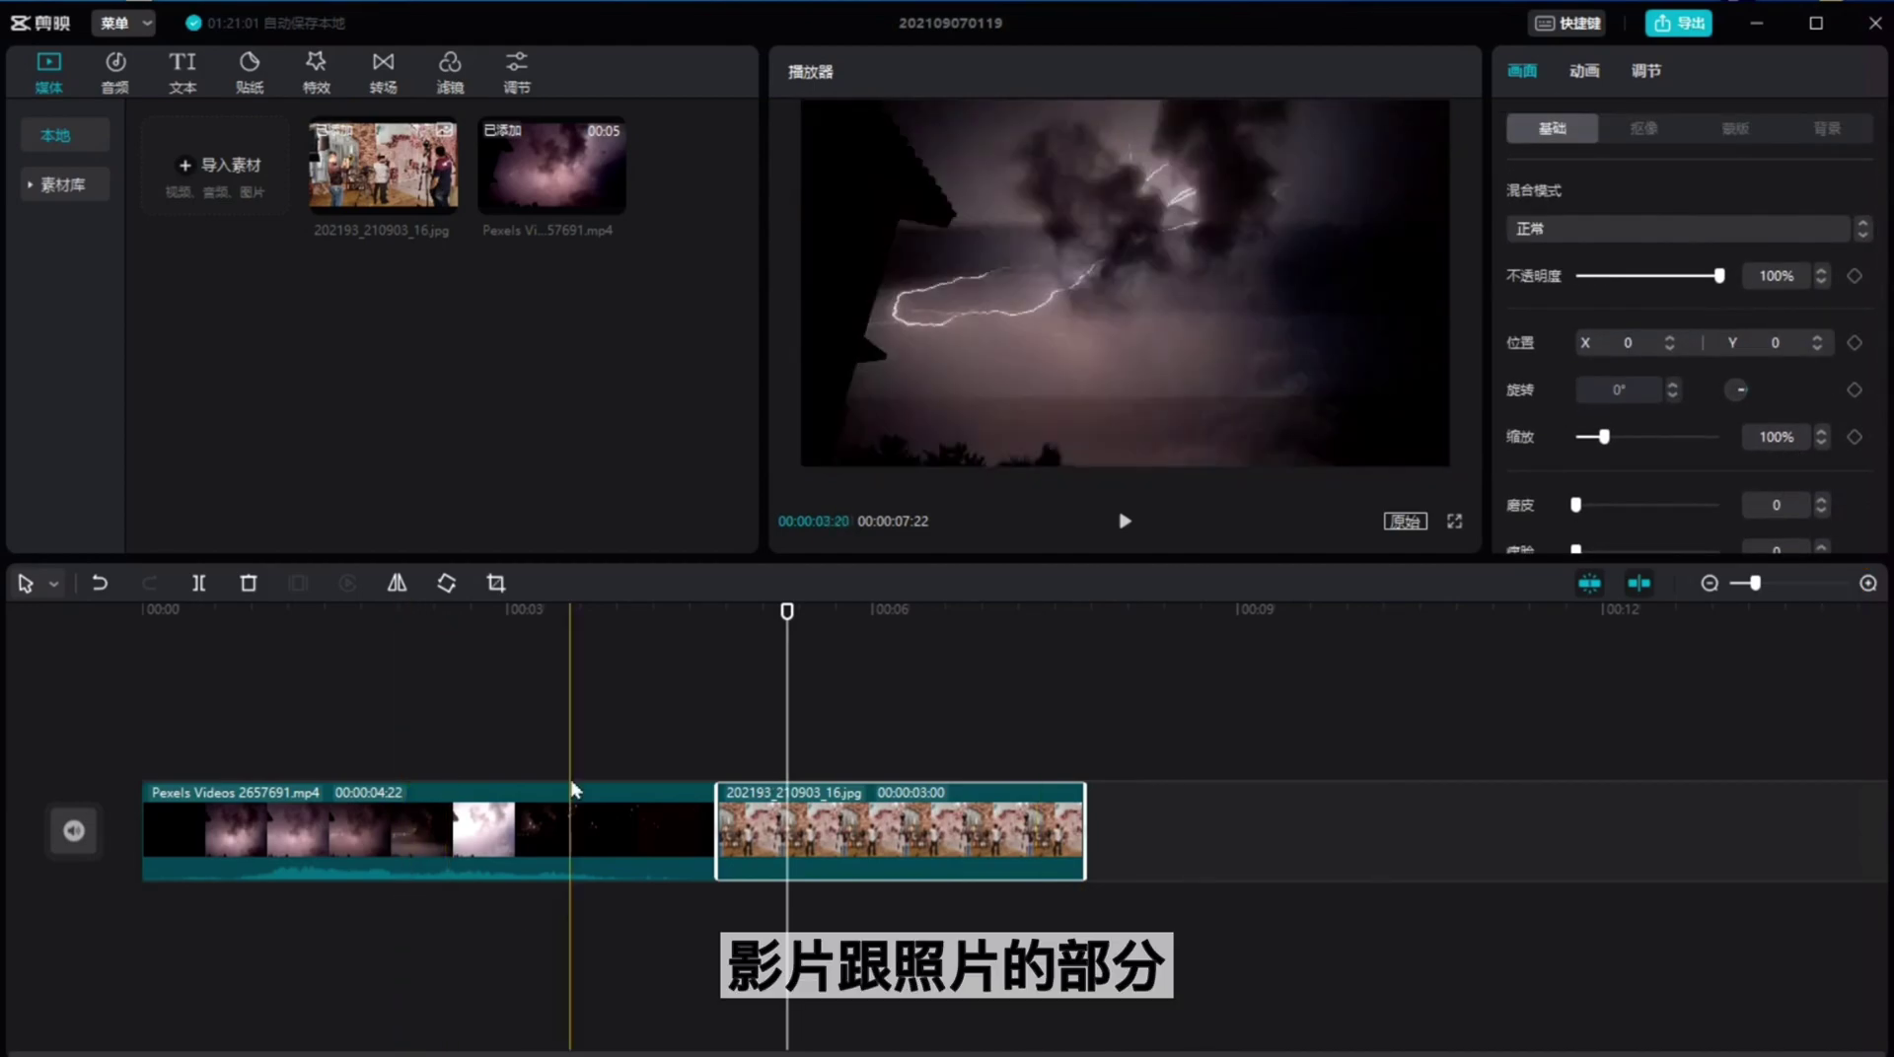
Step: Add the 卡点 music track Don't sleep at the start of the timeline and select it with the playhead over it
click(116, 79)
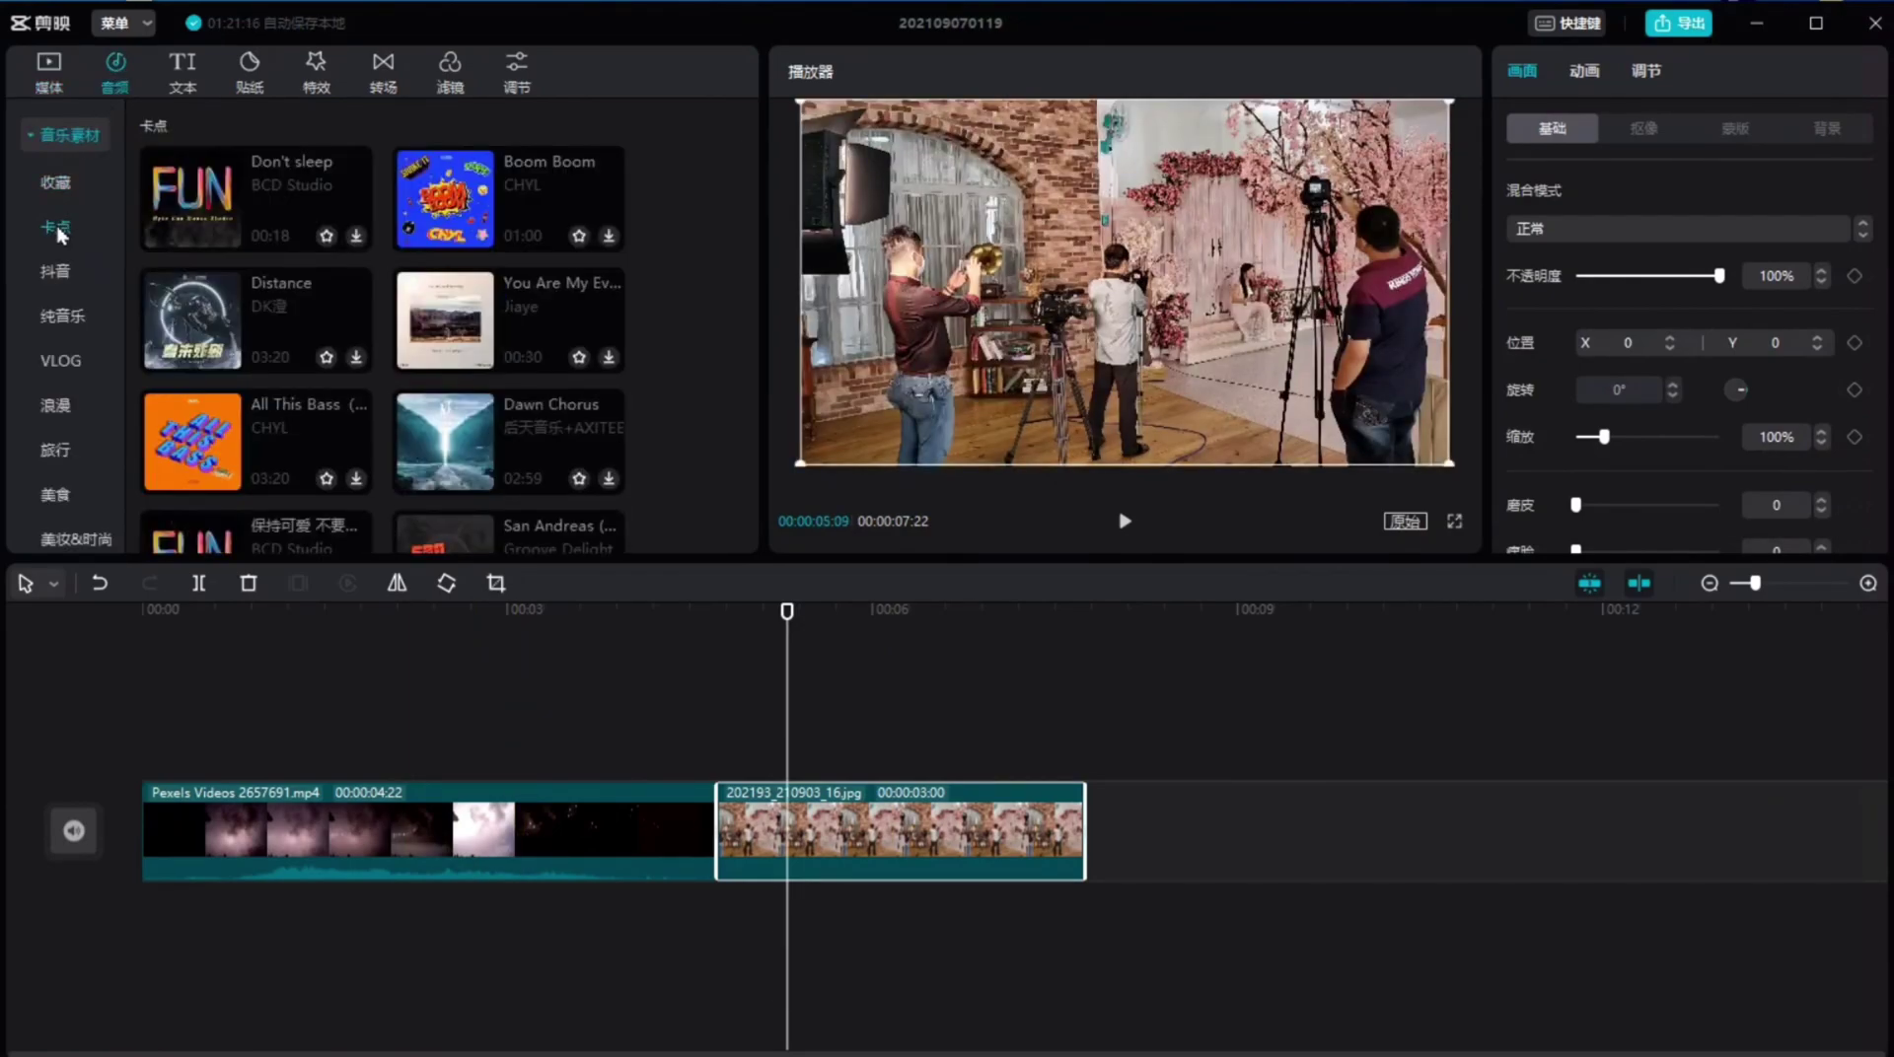
click(207, 200)
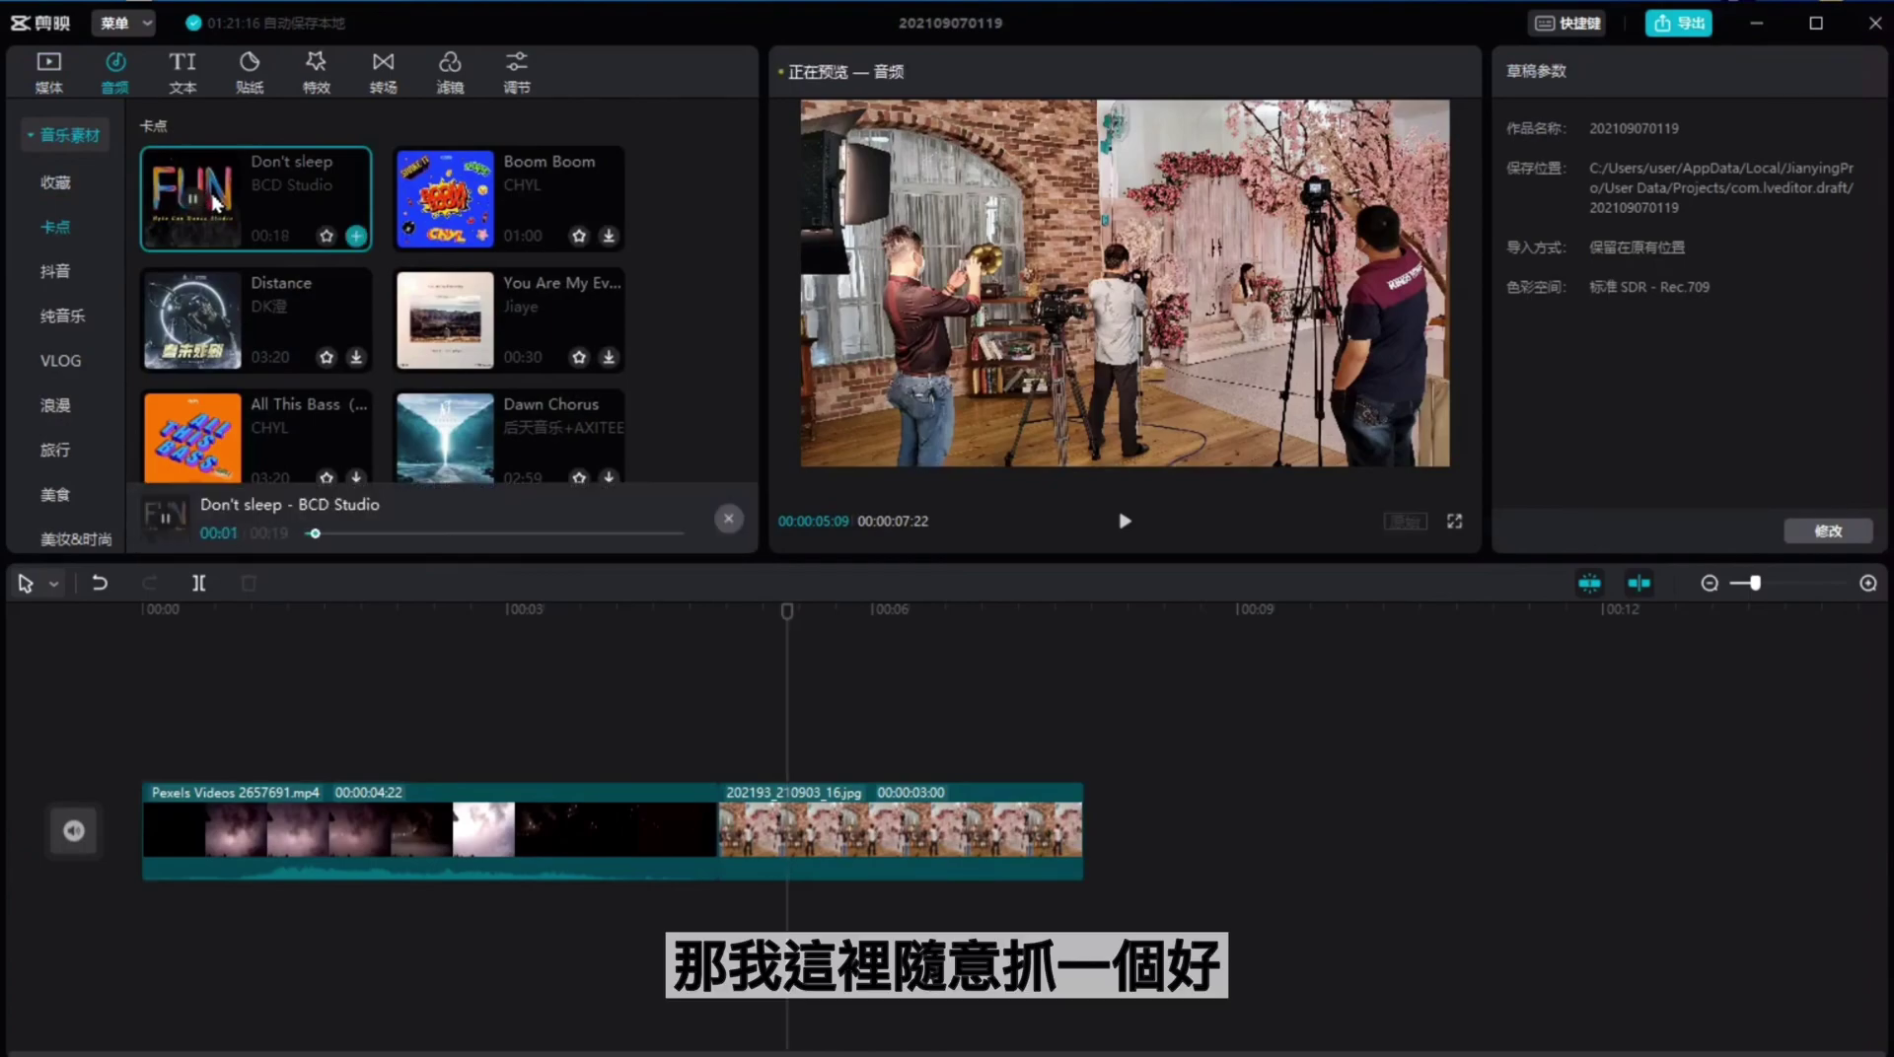
drag(221, 207, 146, 909)
click(172, 653)
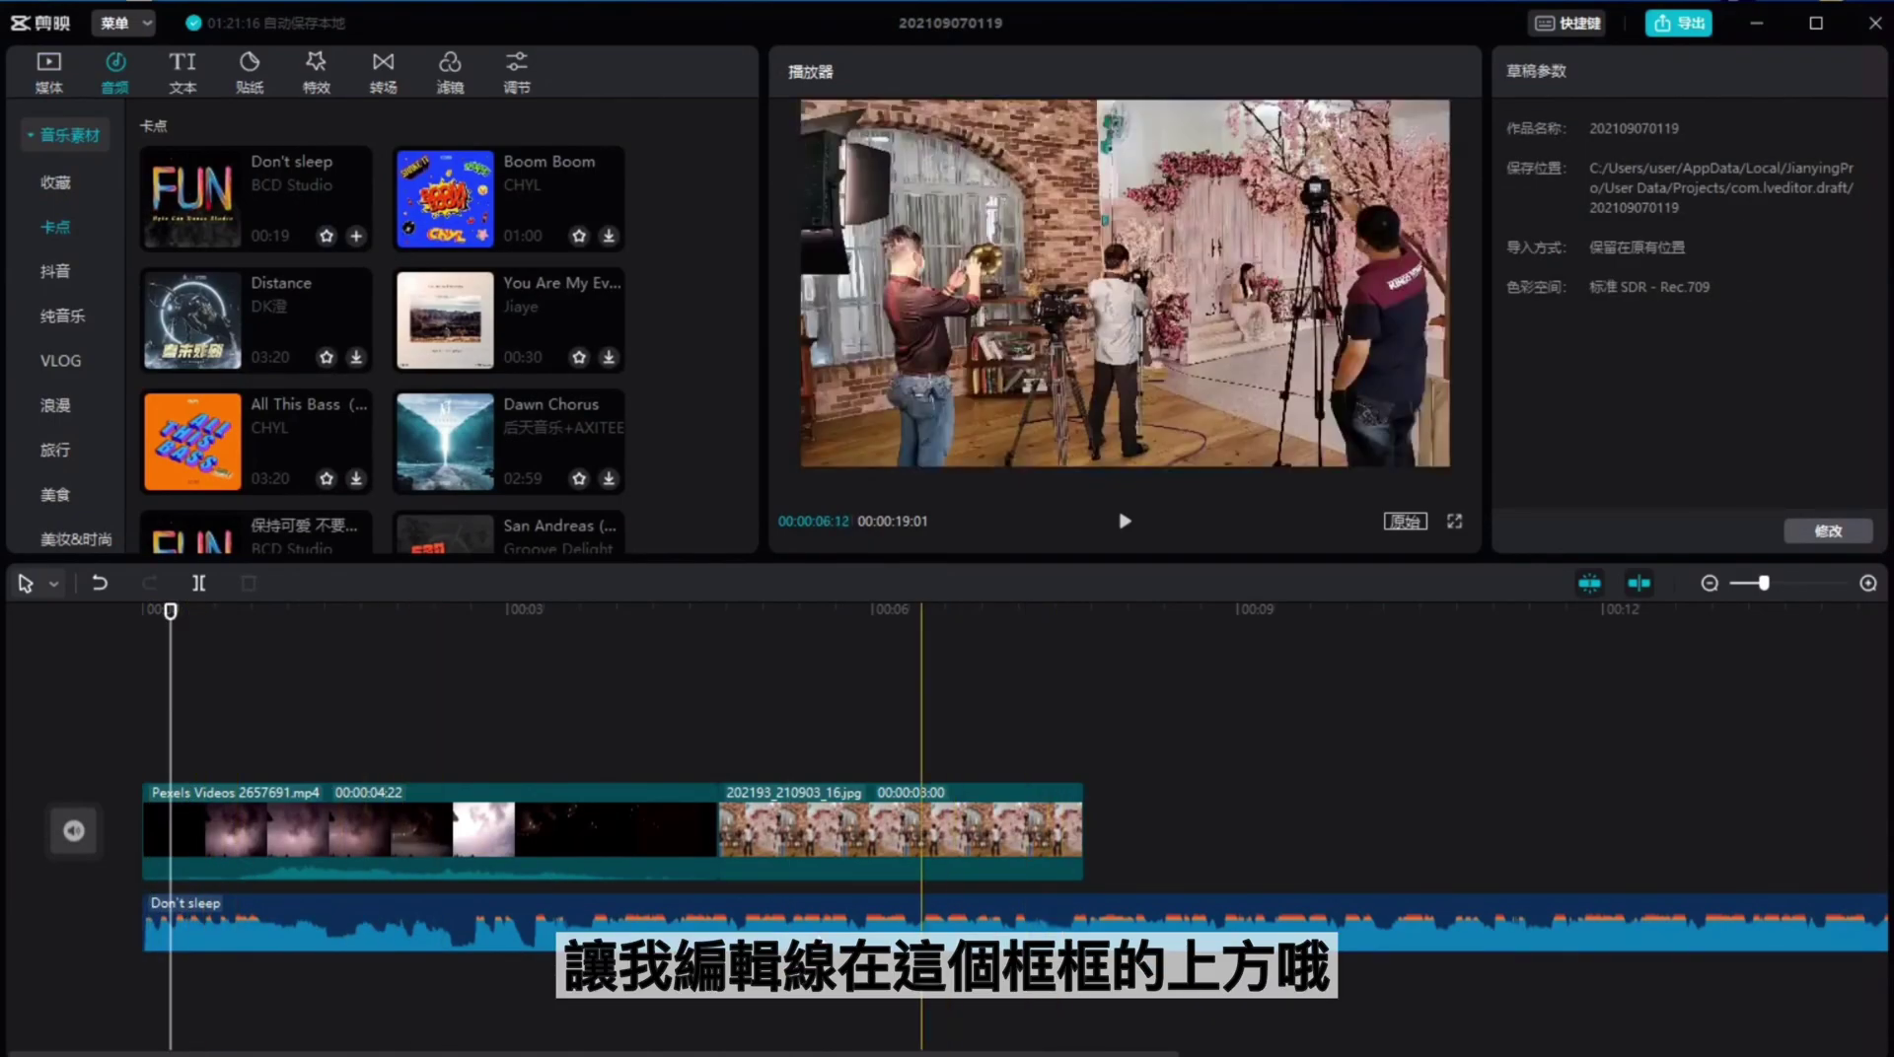
click(326, 927)
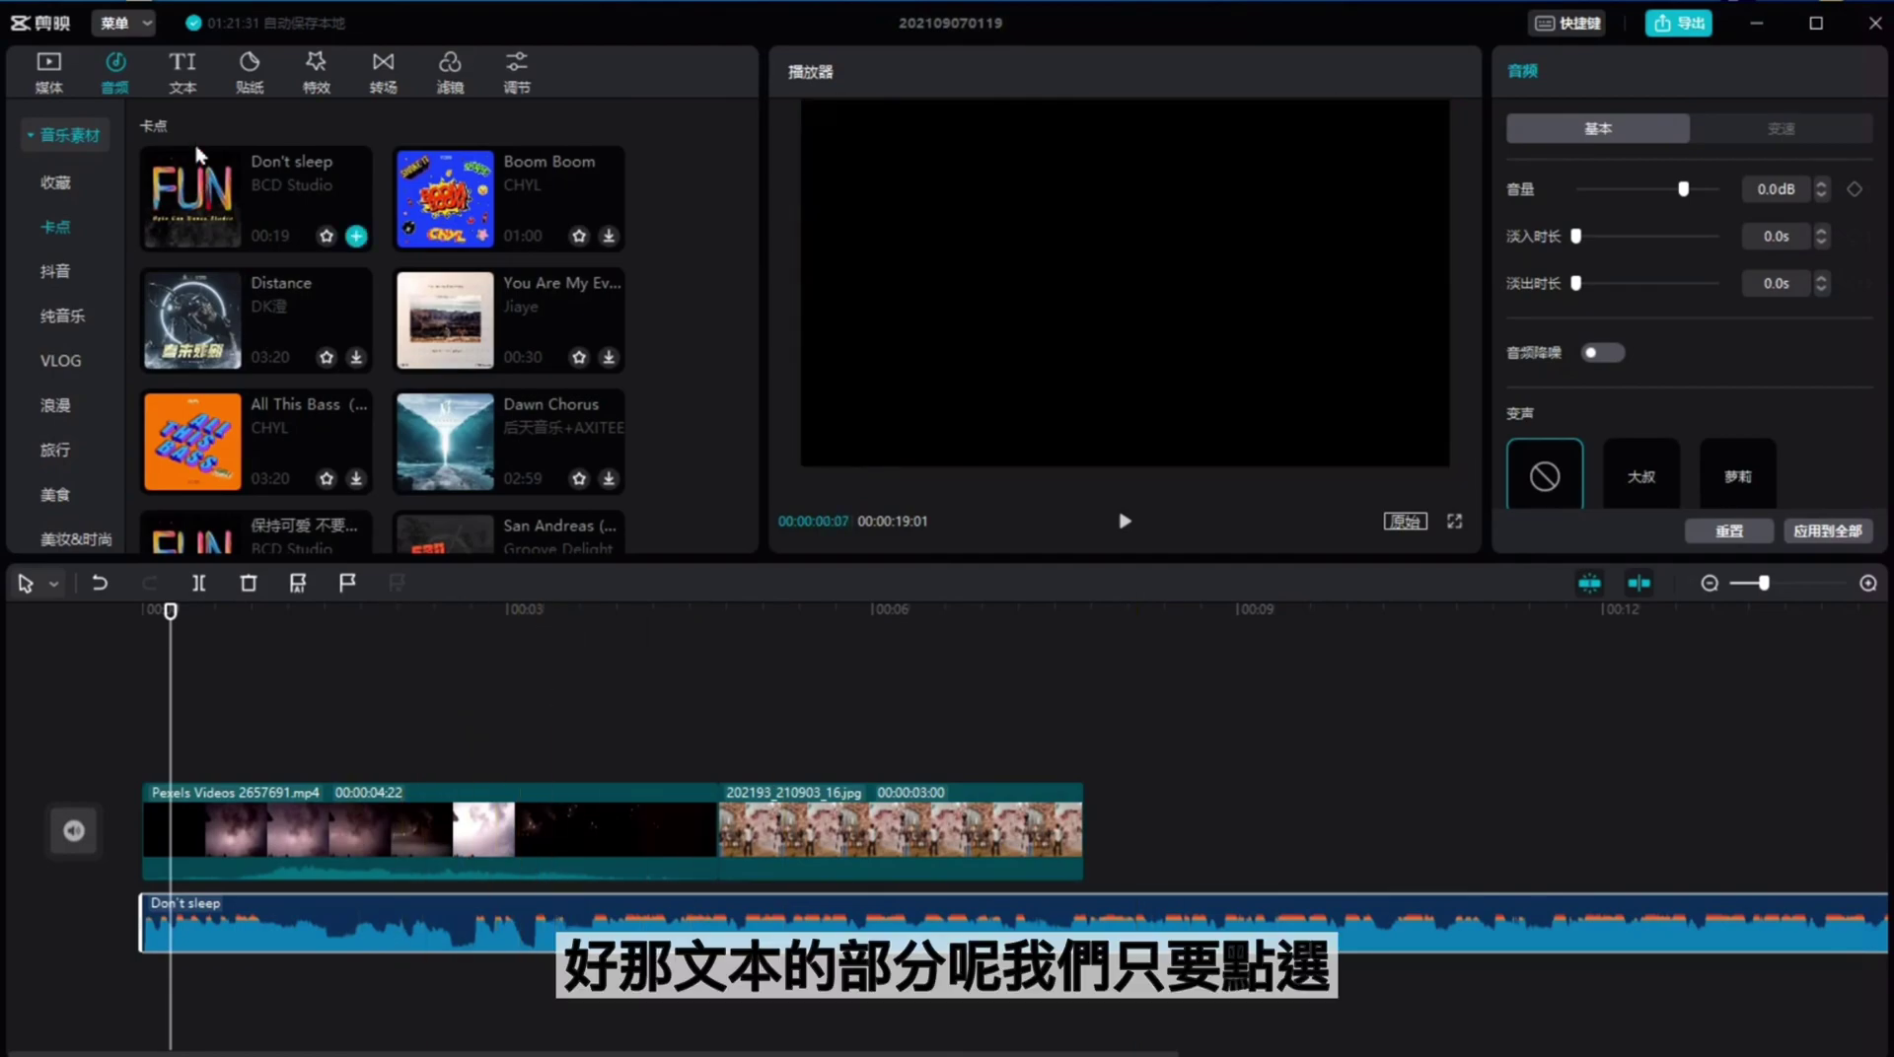
Step: Add a 默认文本 text clip above the start of the video and change its wording to 打雷
click(186, 75)
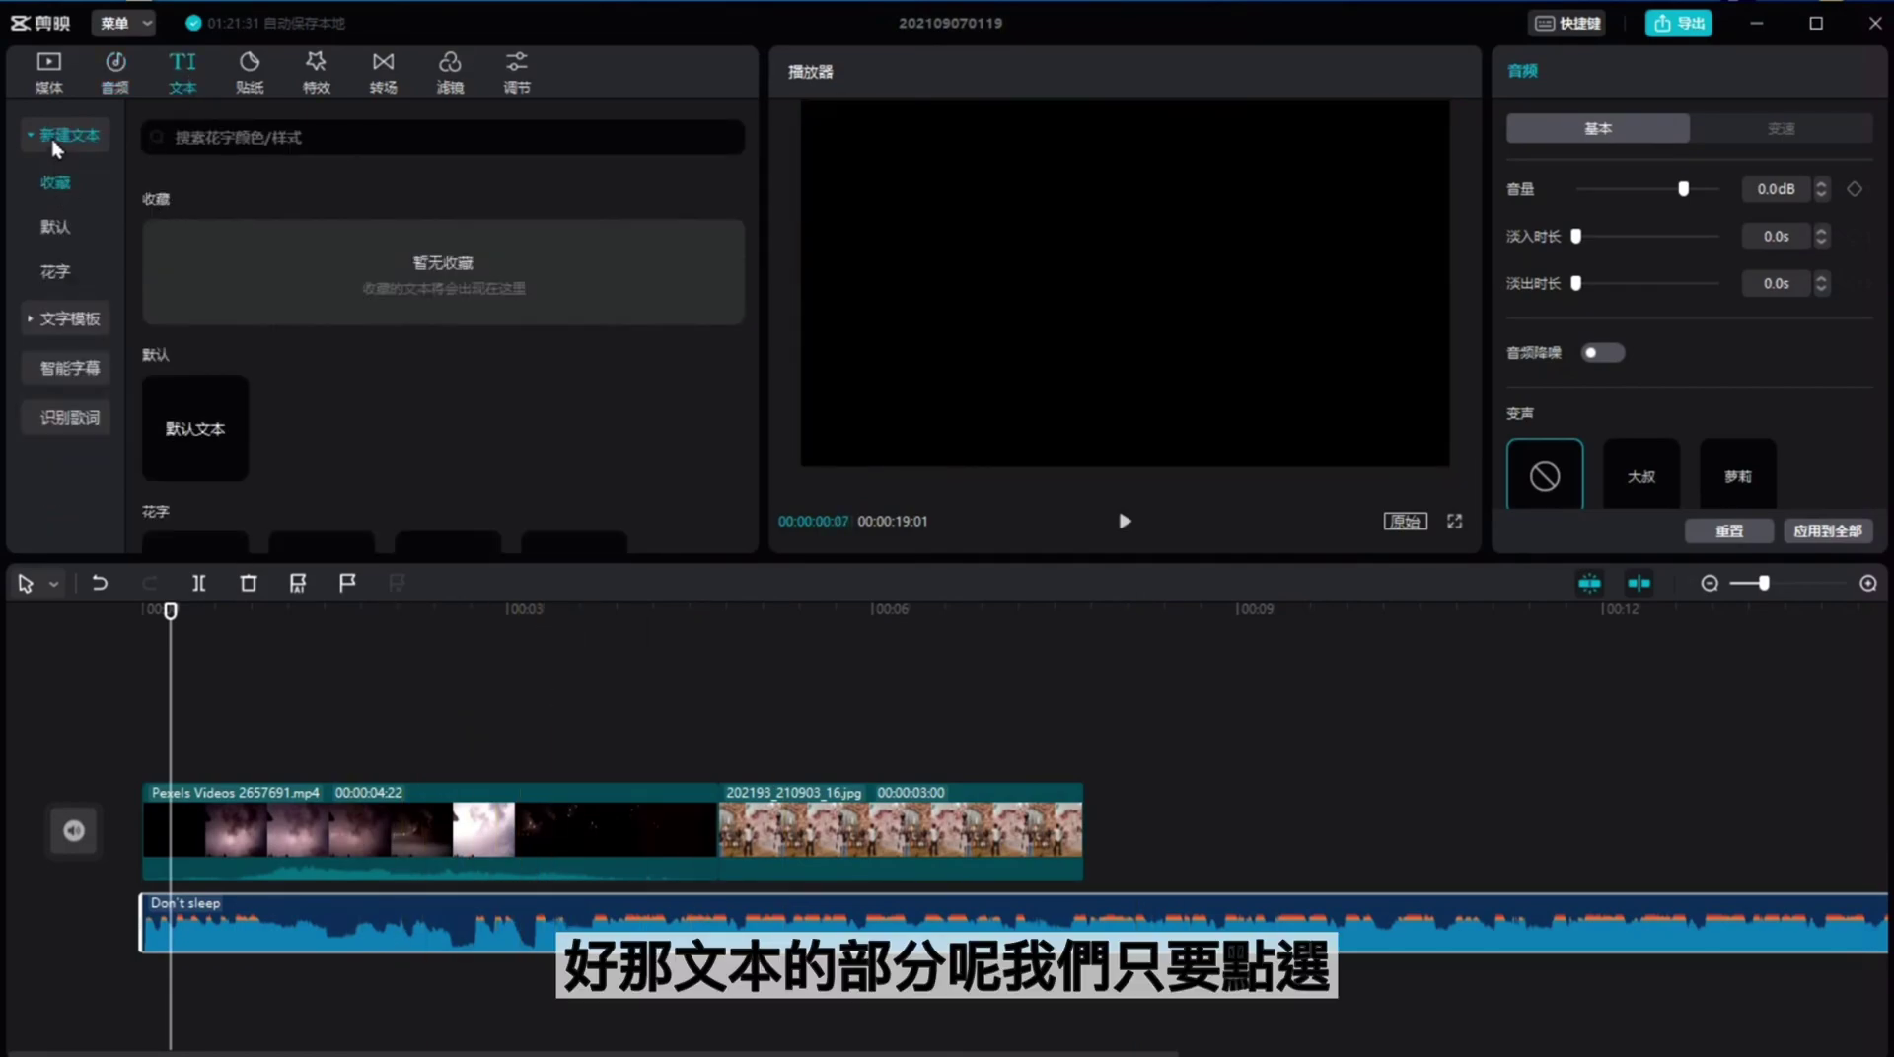
click(226, 464)
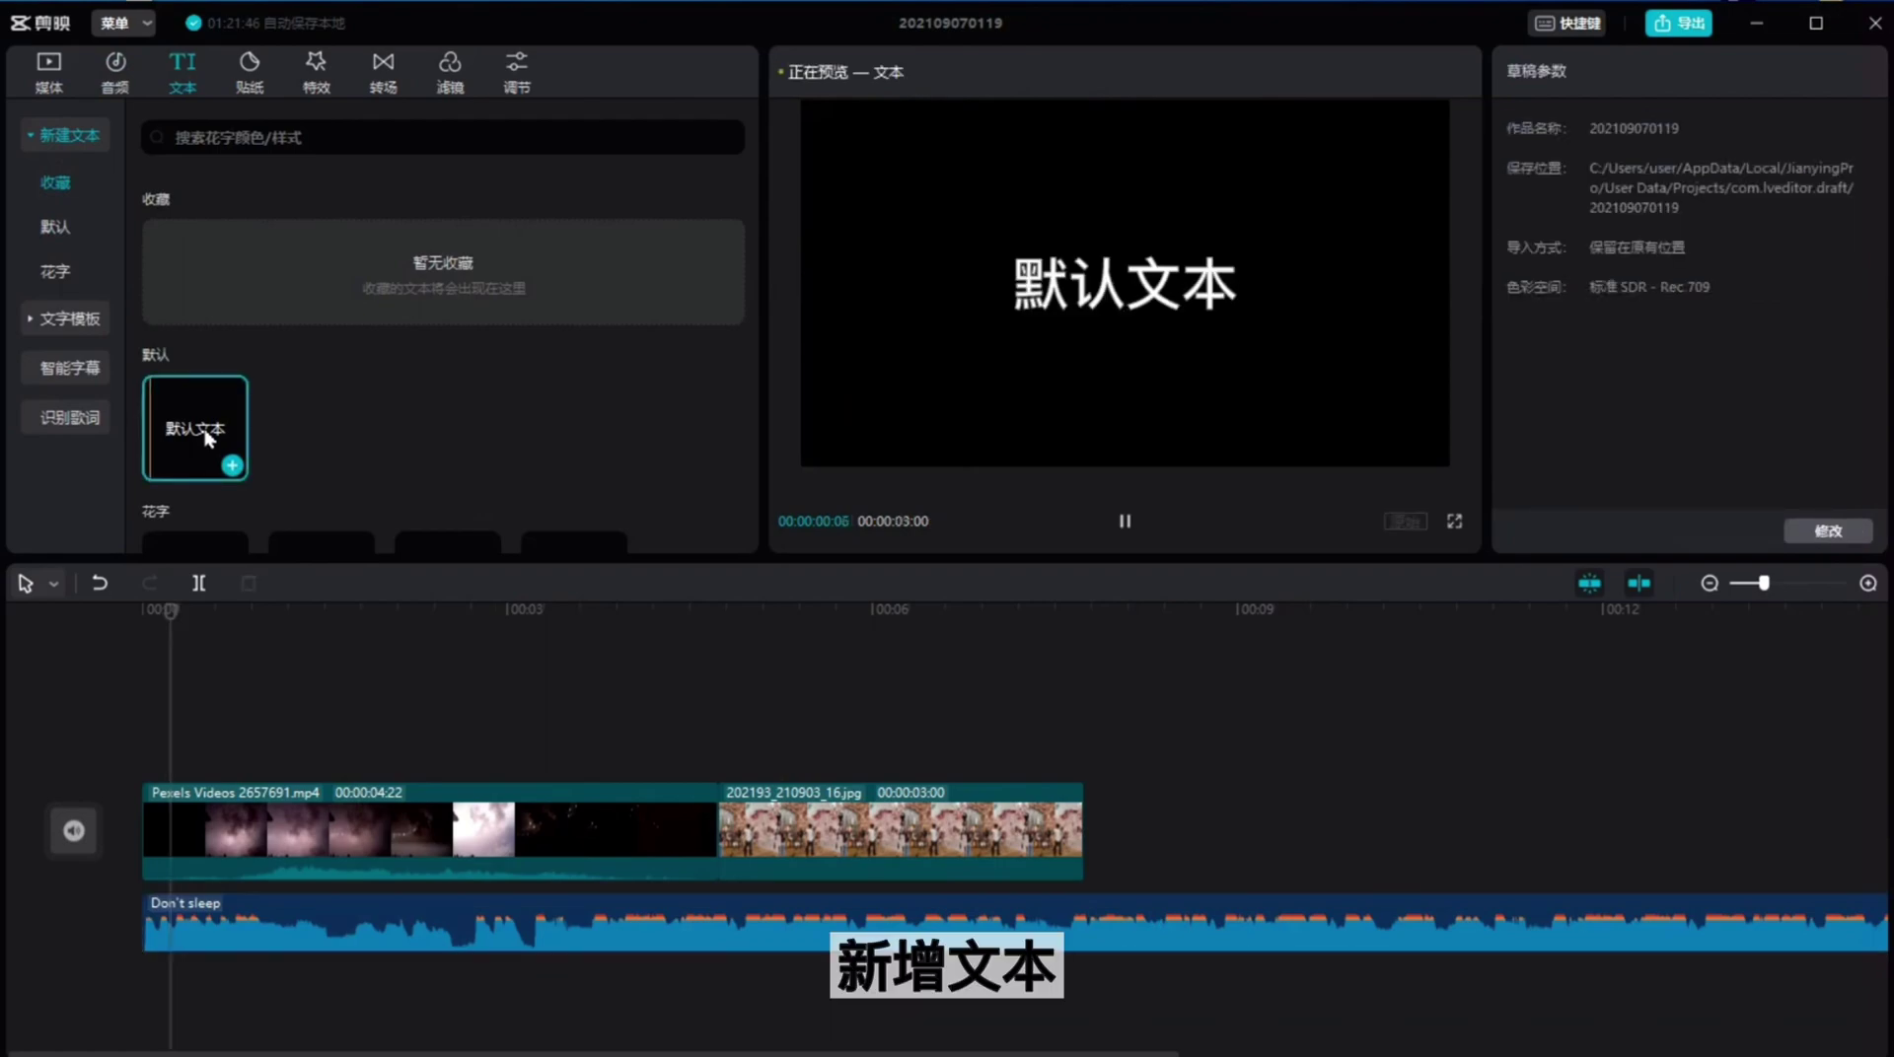
drag(222, 454, 179, 755)
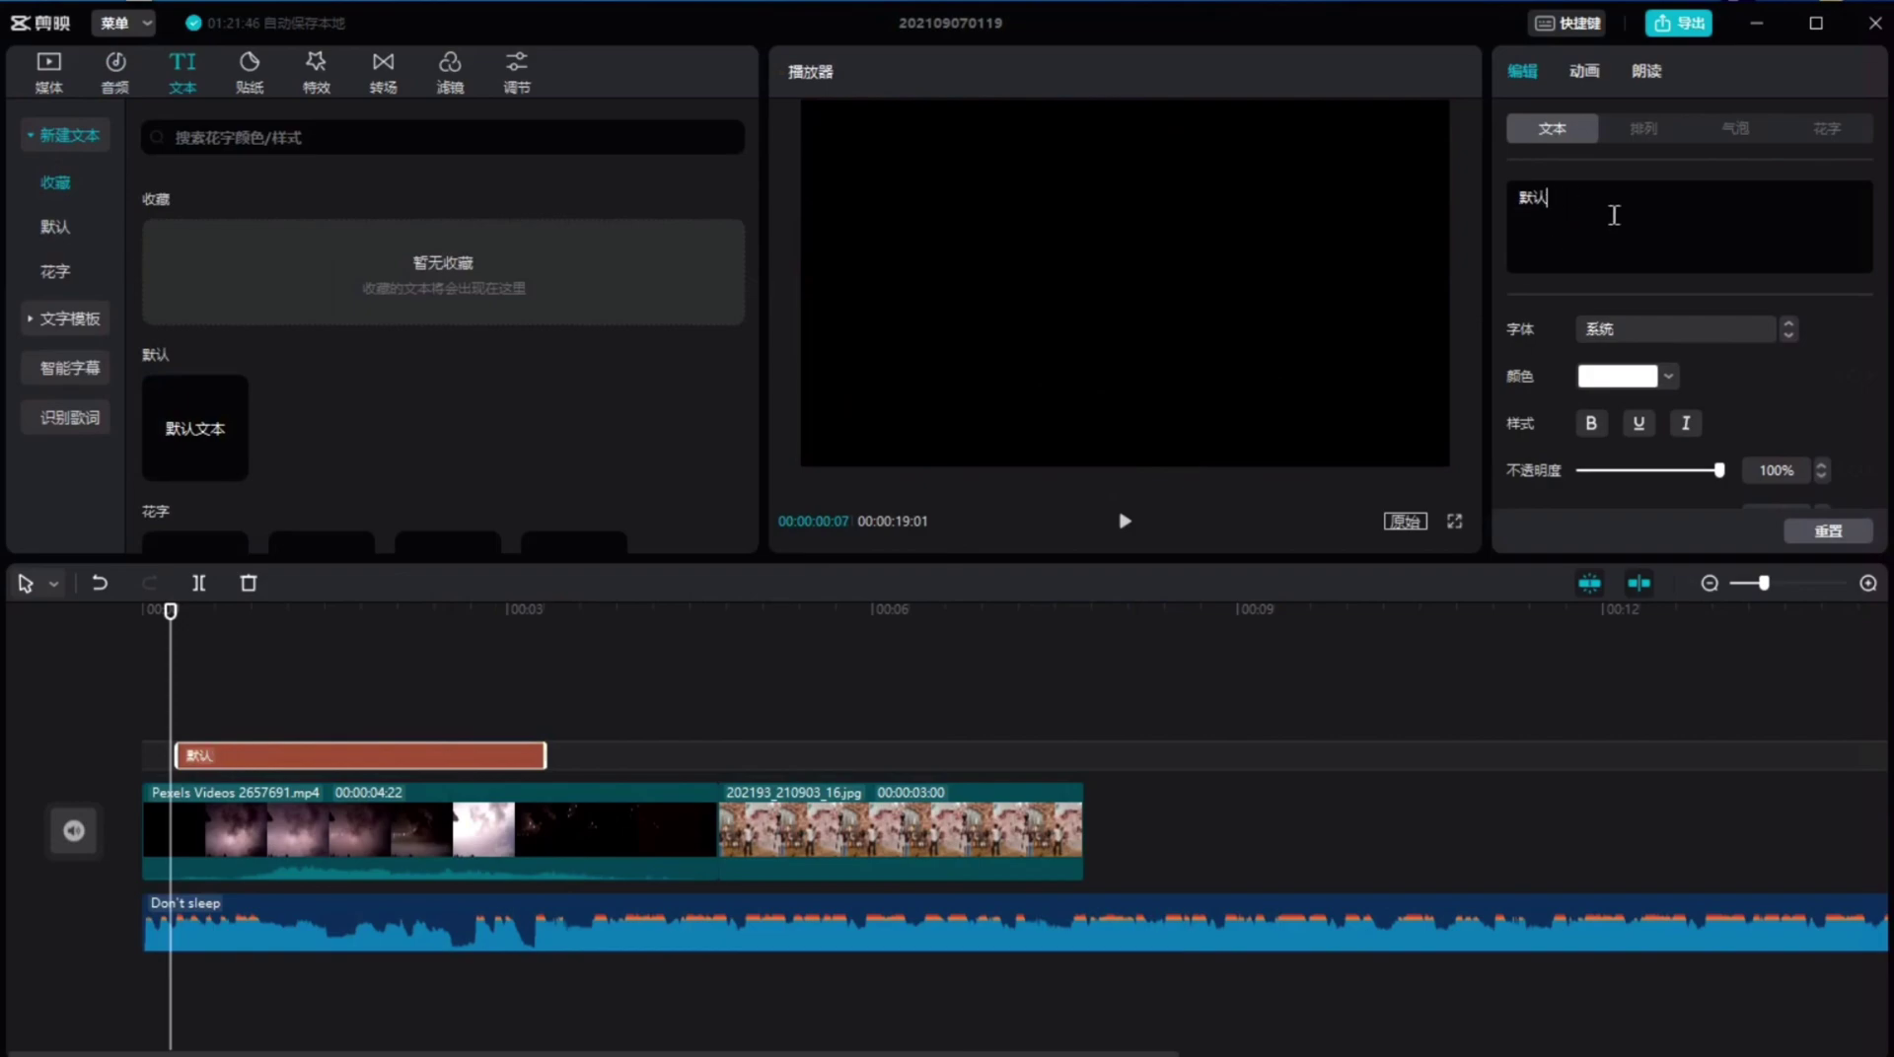
key(BackSpace)
key(BackSpace)
text(打雷)
Step: Preview the 打雷 text clip and examine its keyframe controls for opacity, scale, position and rotation with the playhead over it
click(185, 662)
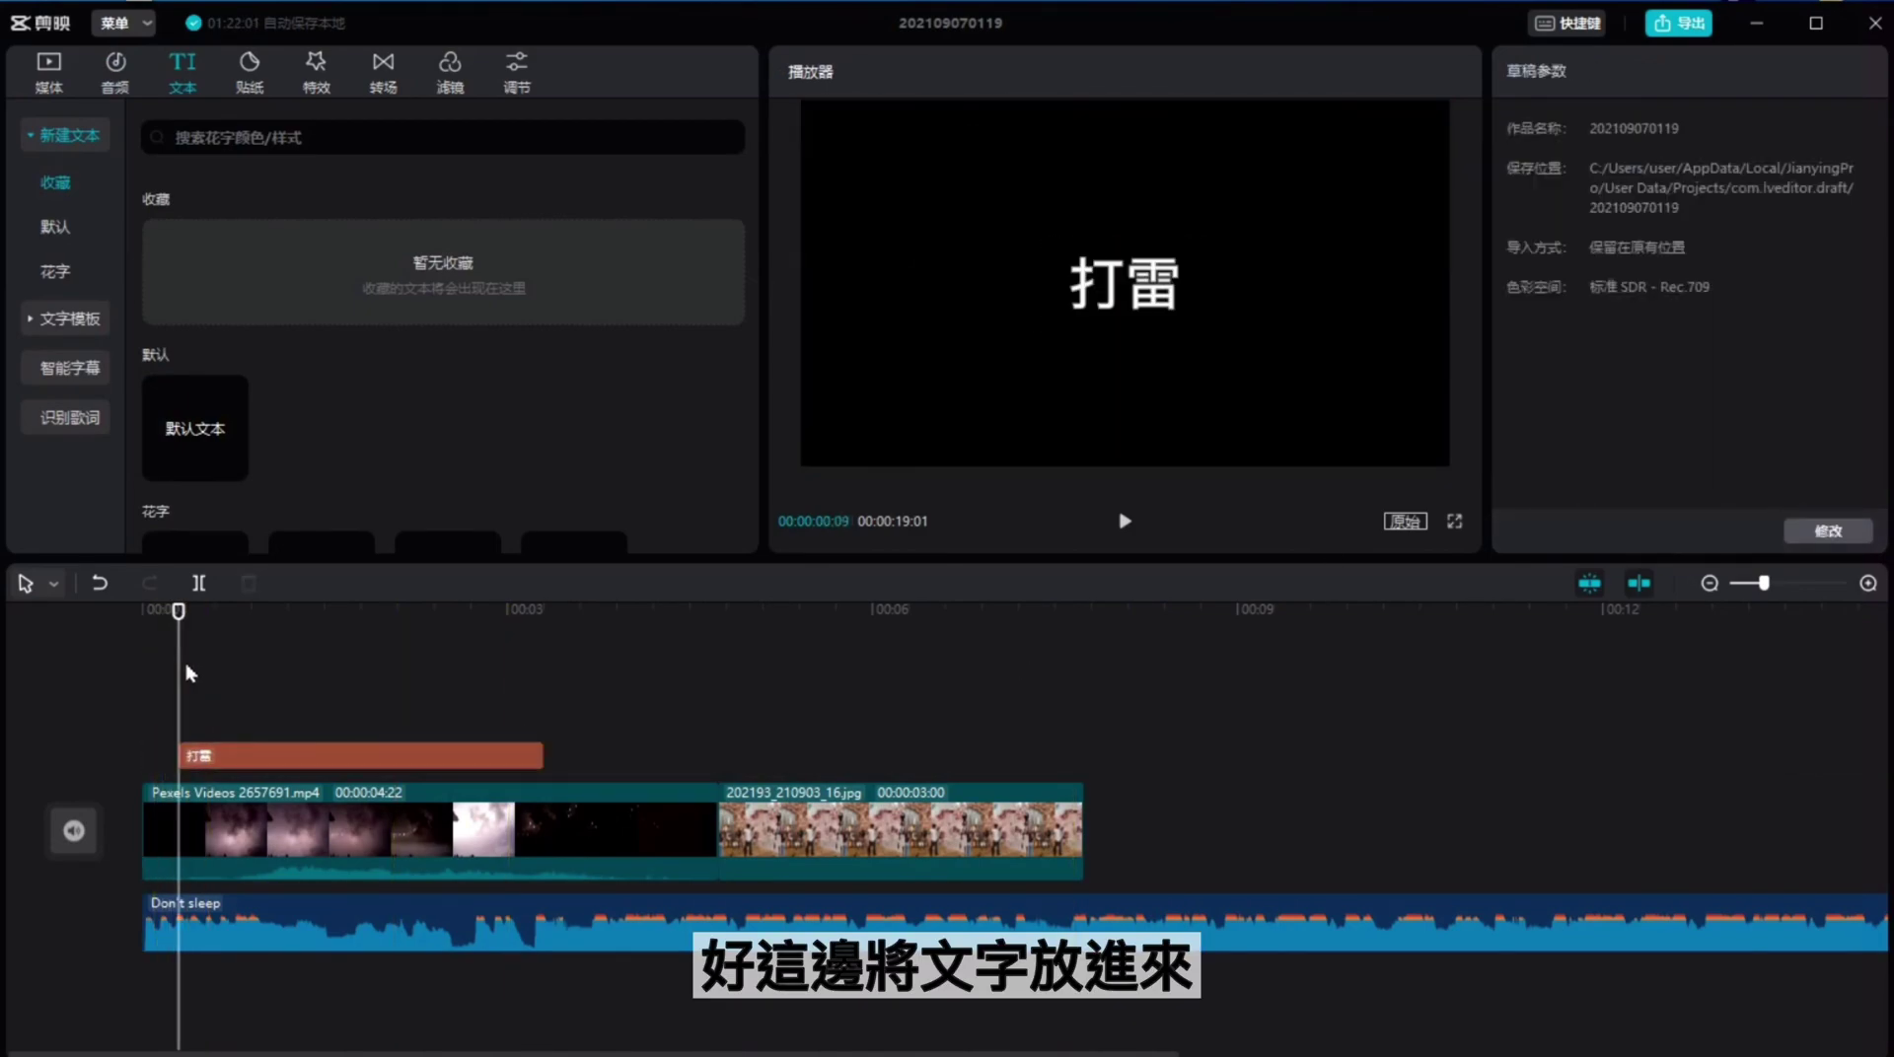
click(1129, 526)
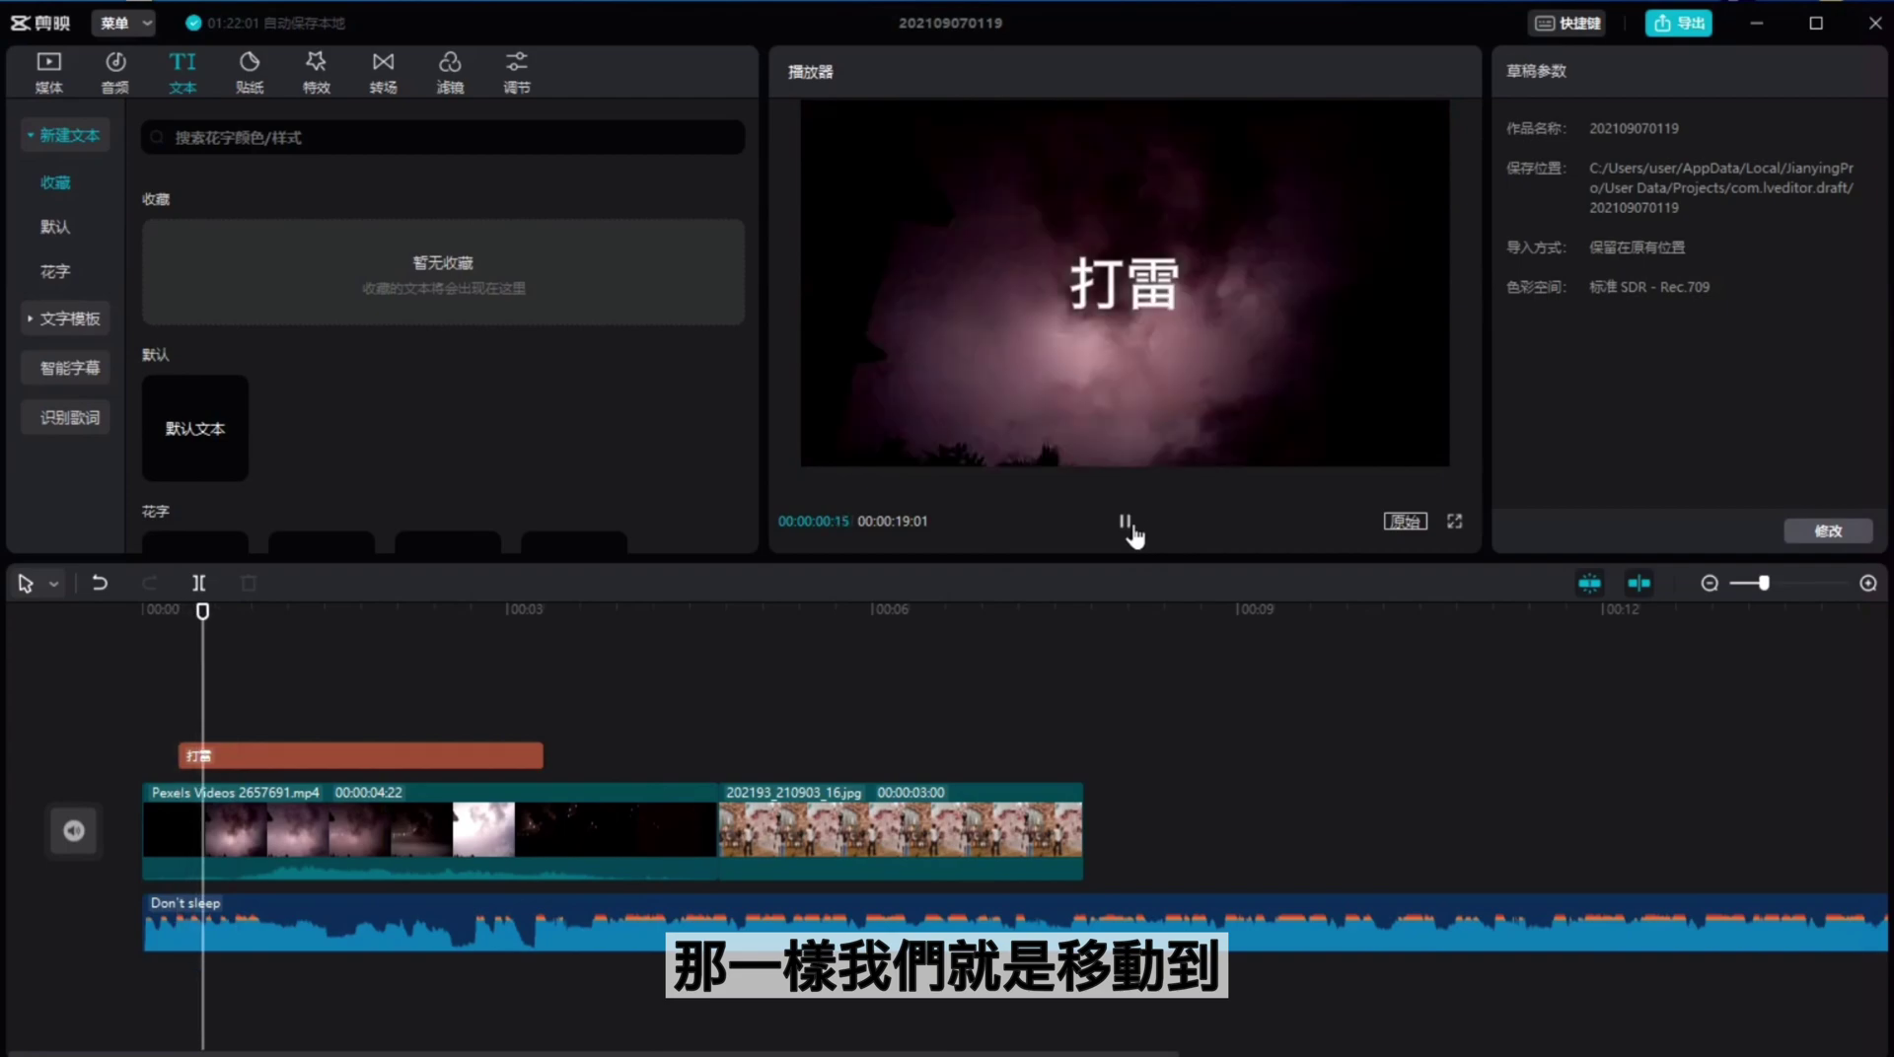
click(1129, 528)
click(245, 700)
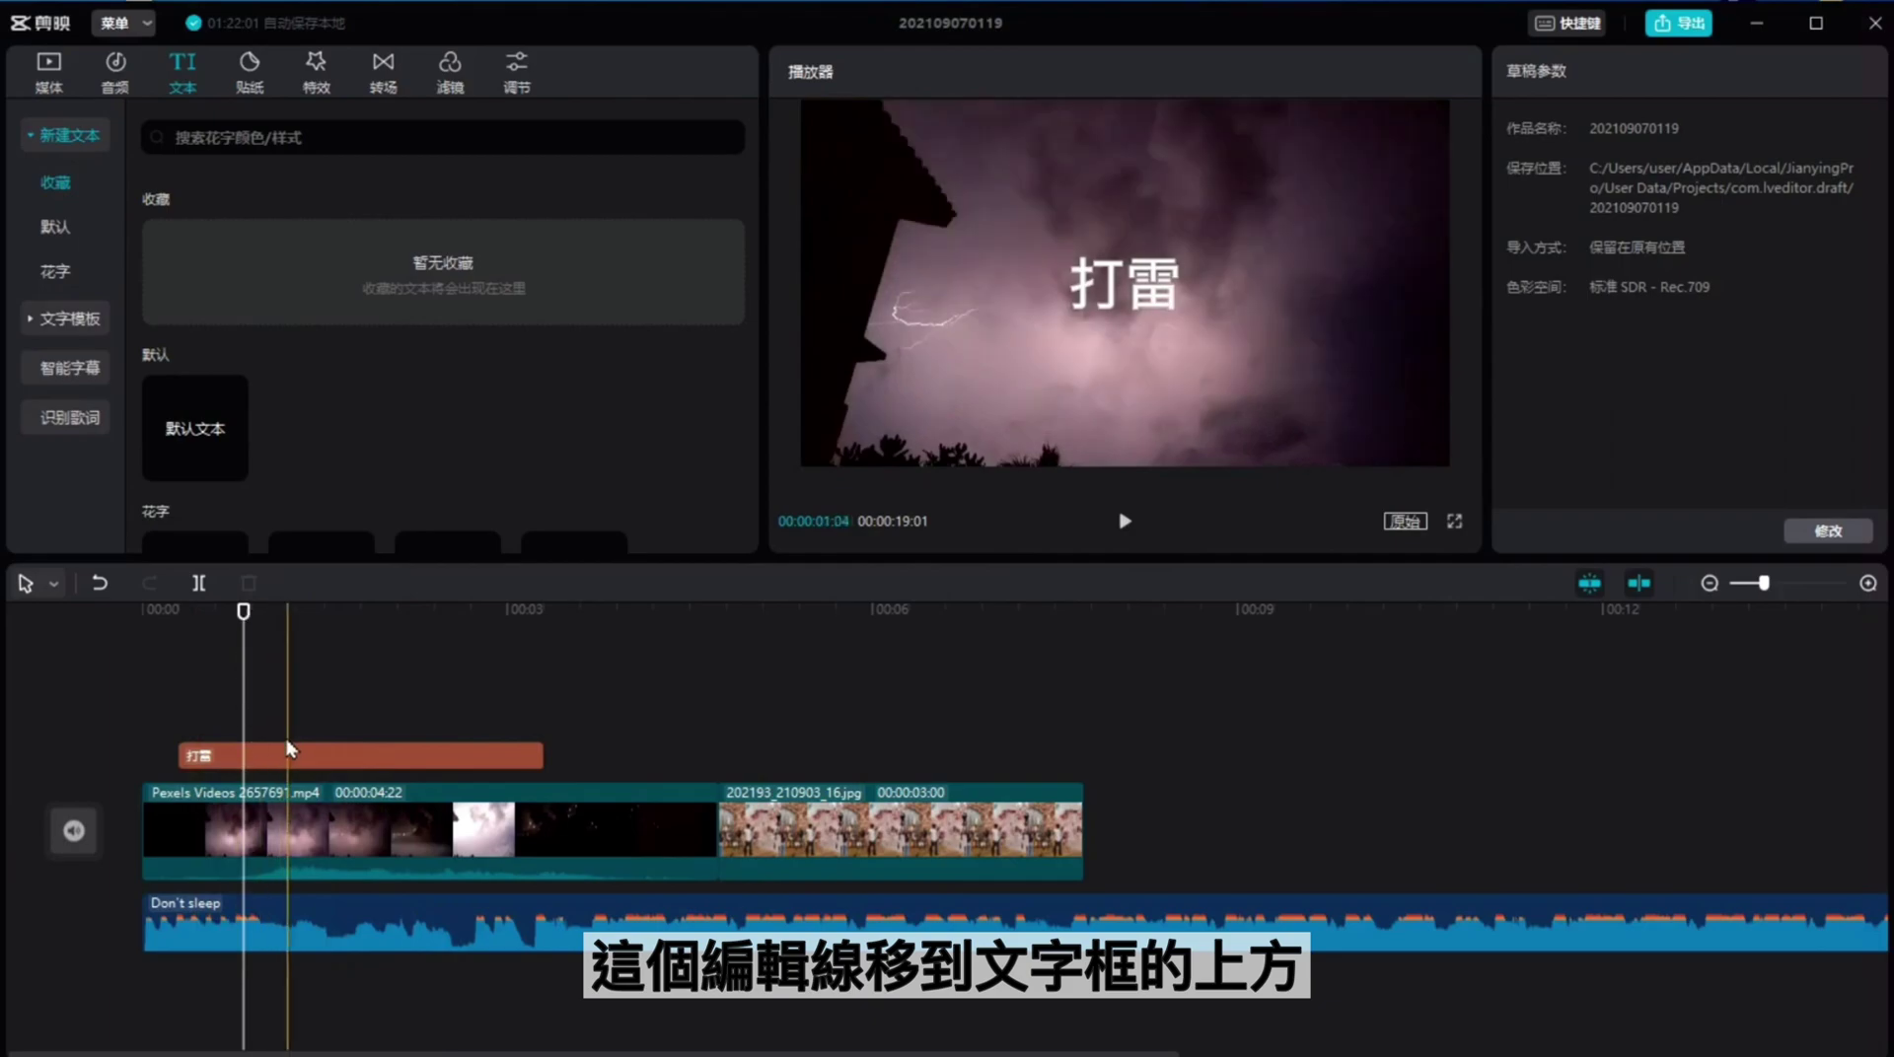
click(207, 756)
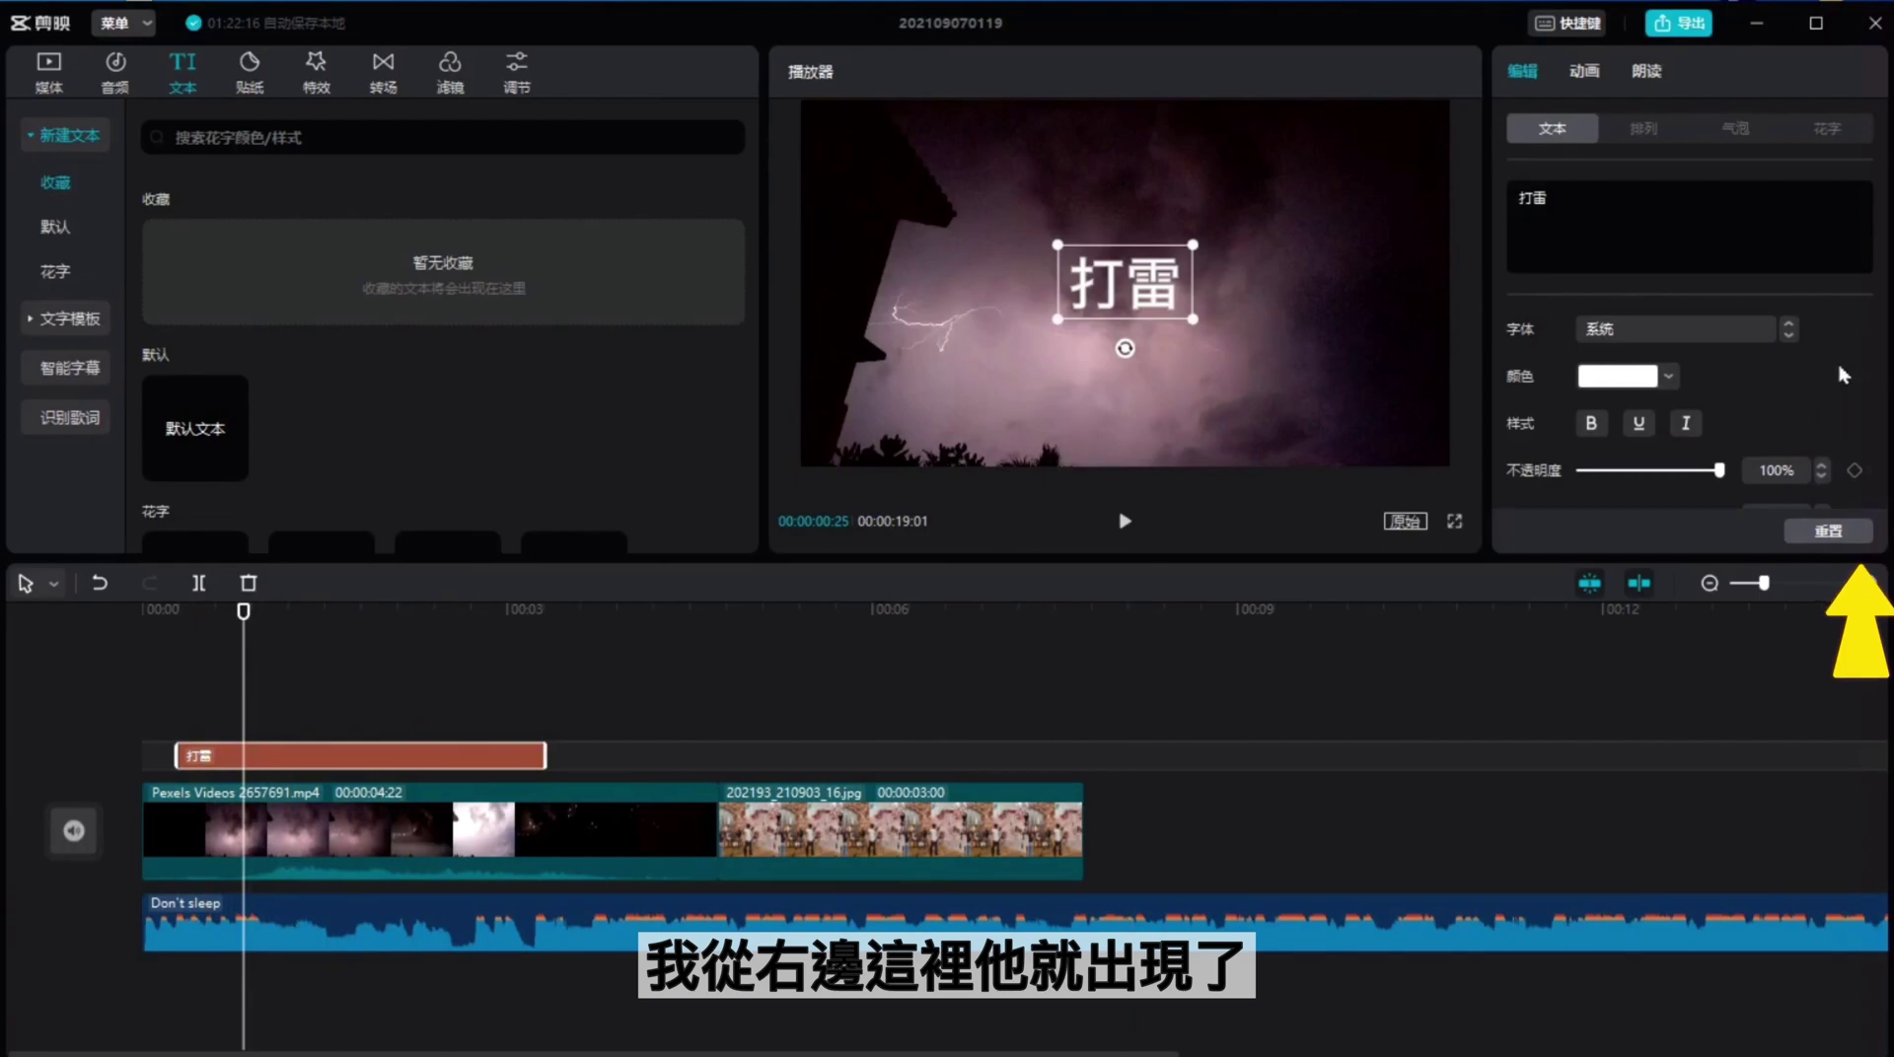
scroll(1840, 373, down, 5)
scroll(1840, 372, up, 3)
scroll(1841, 373, up, 1)
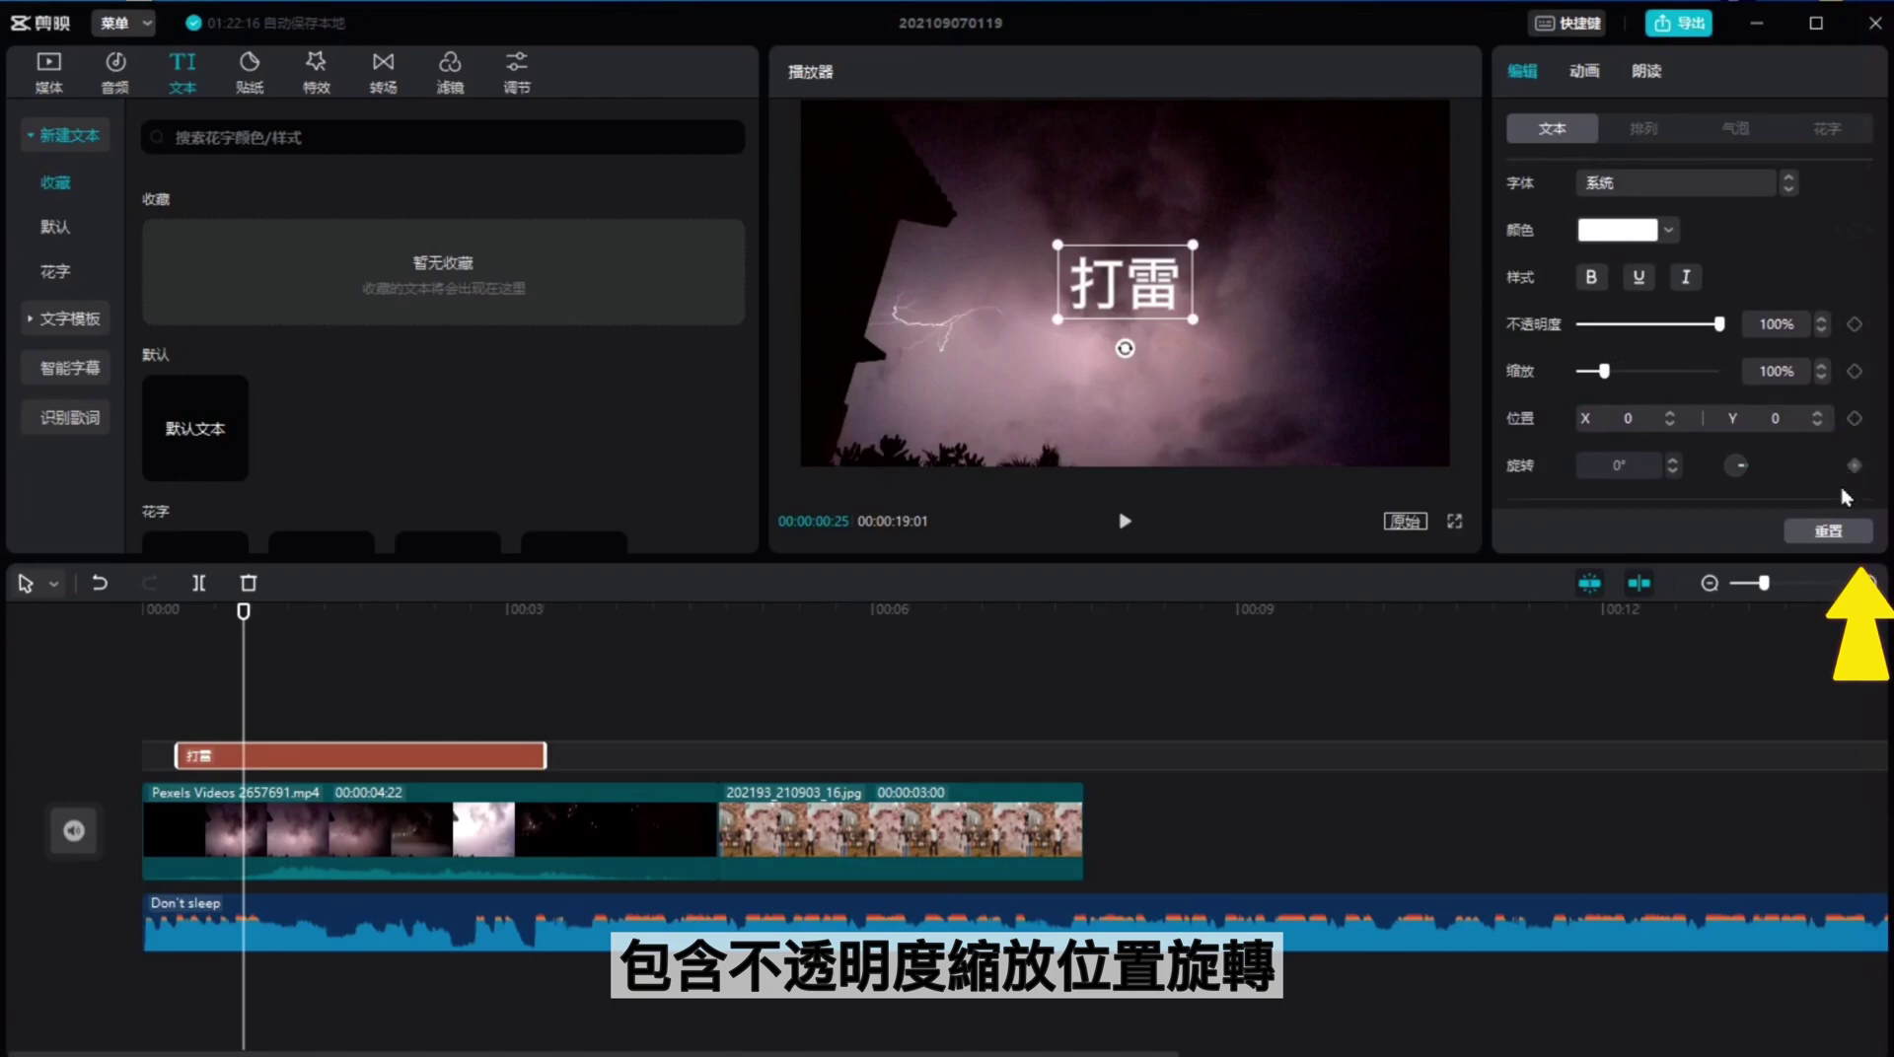
scroll(1842, 488, down, 3)
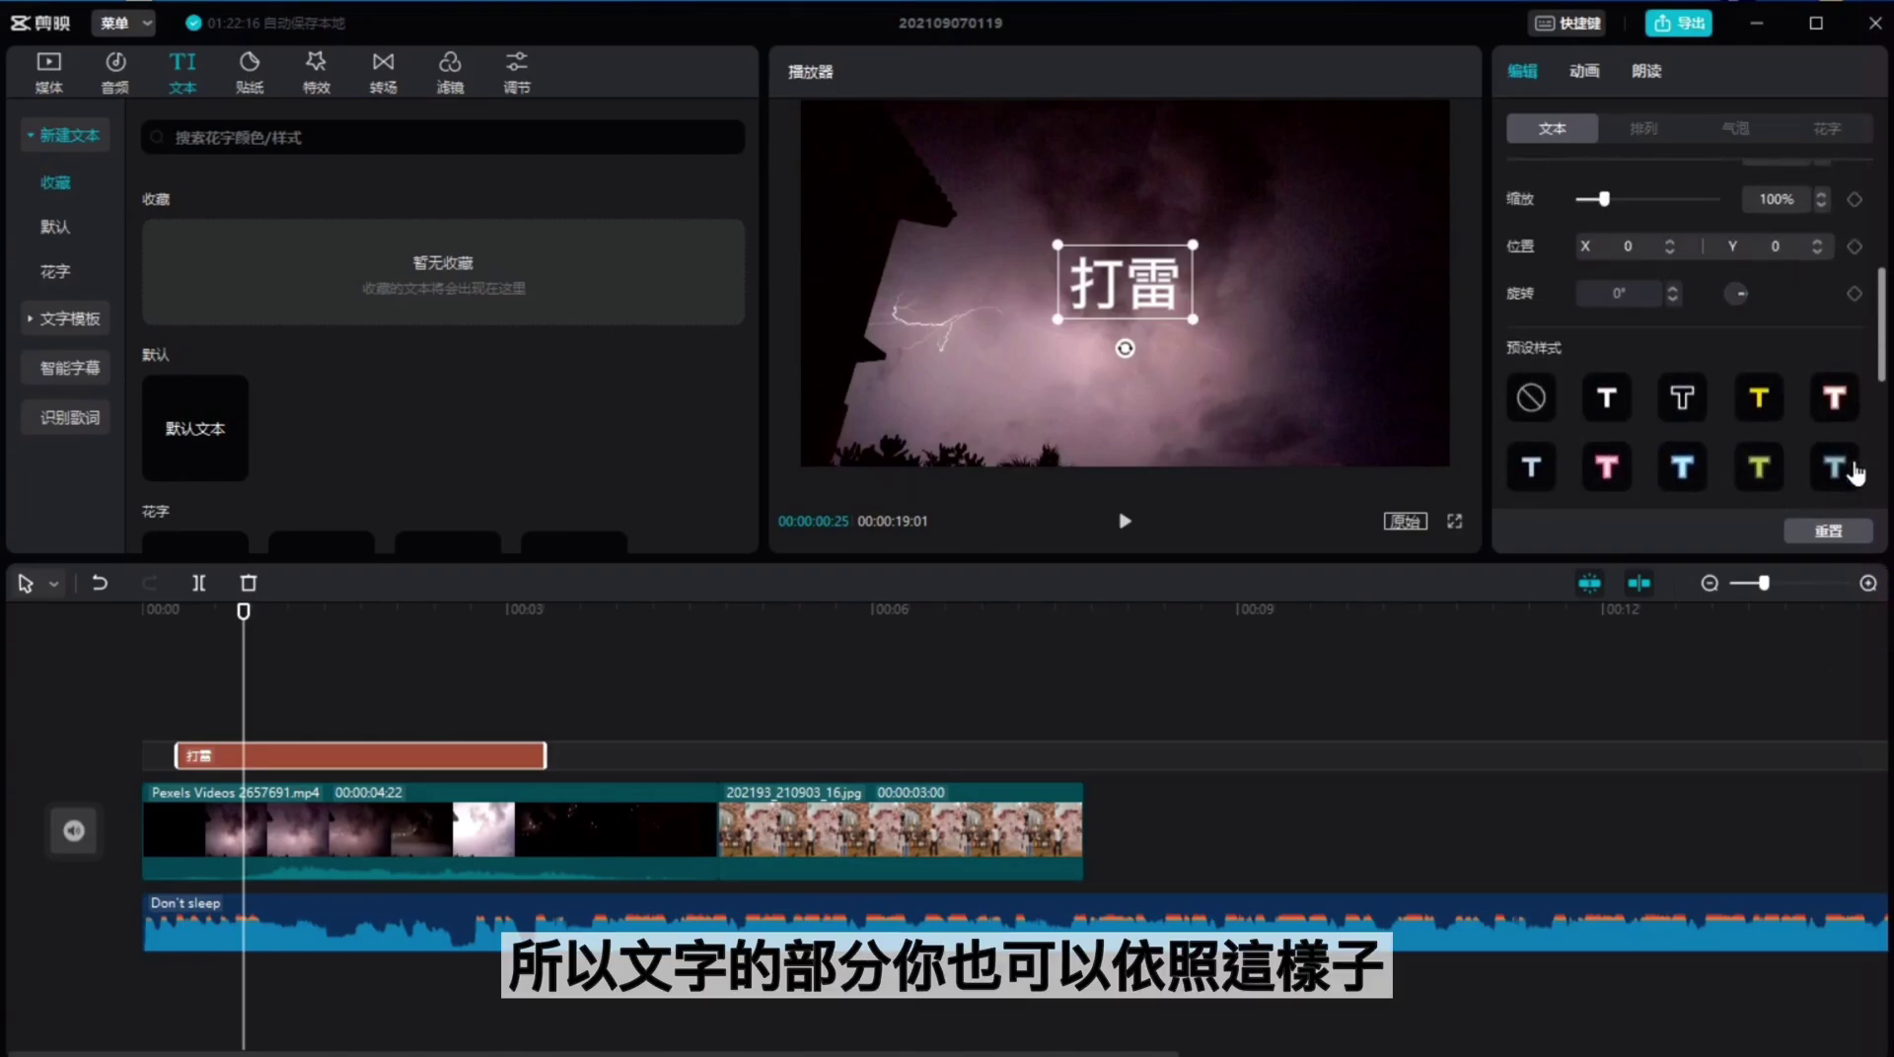
scroll(1856, 463, up, 3)
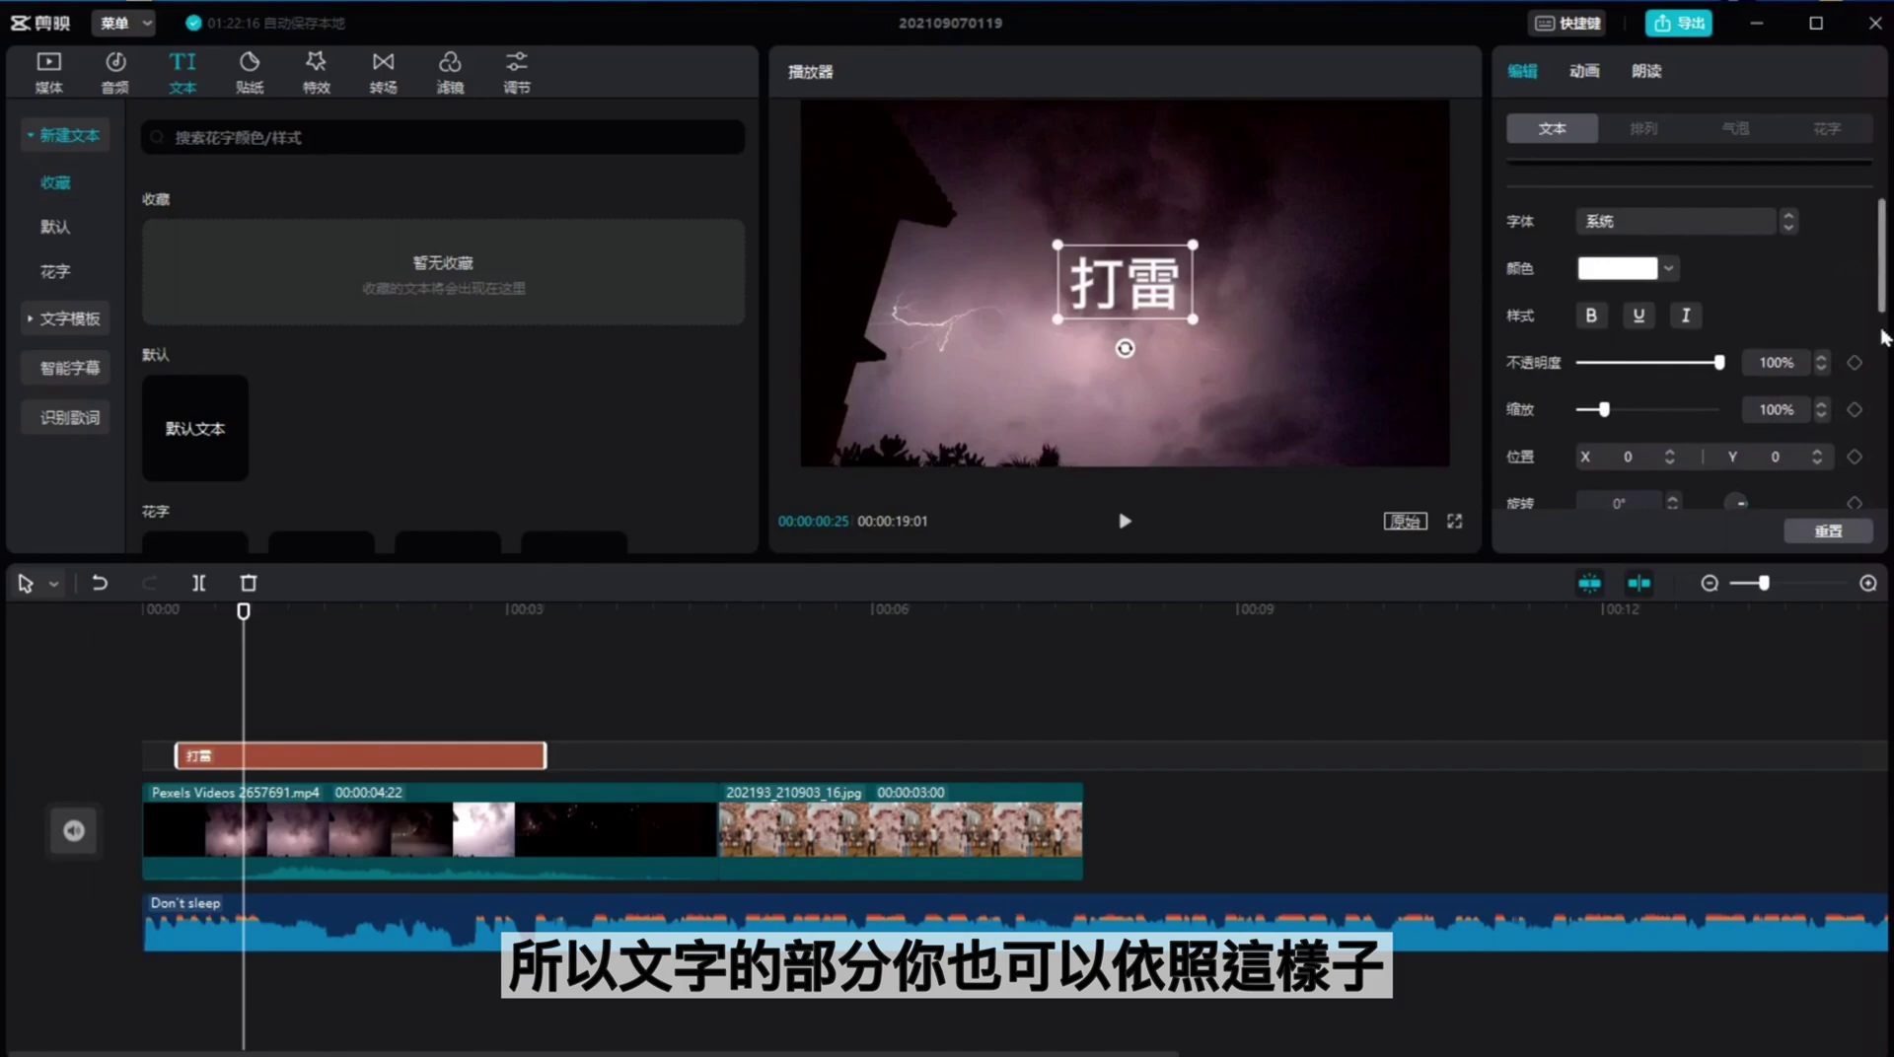
scroll(1854, 338, down, 3)
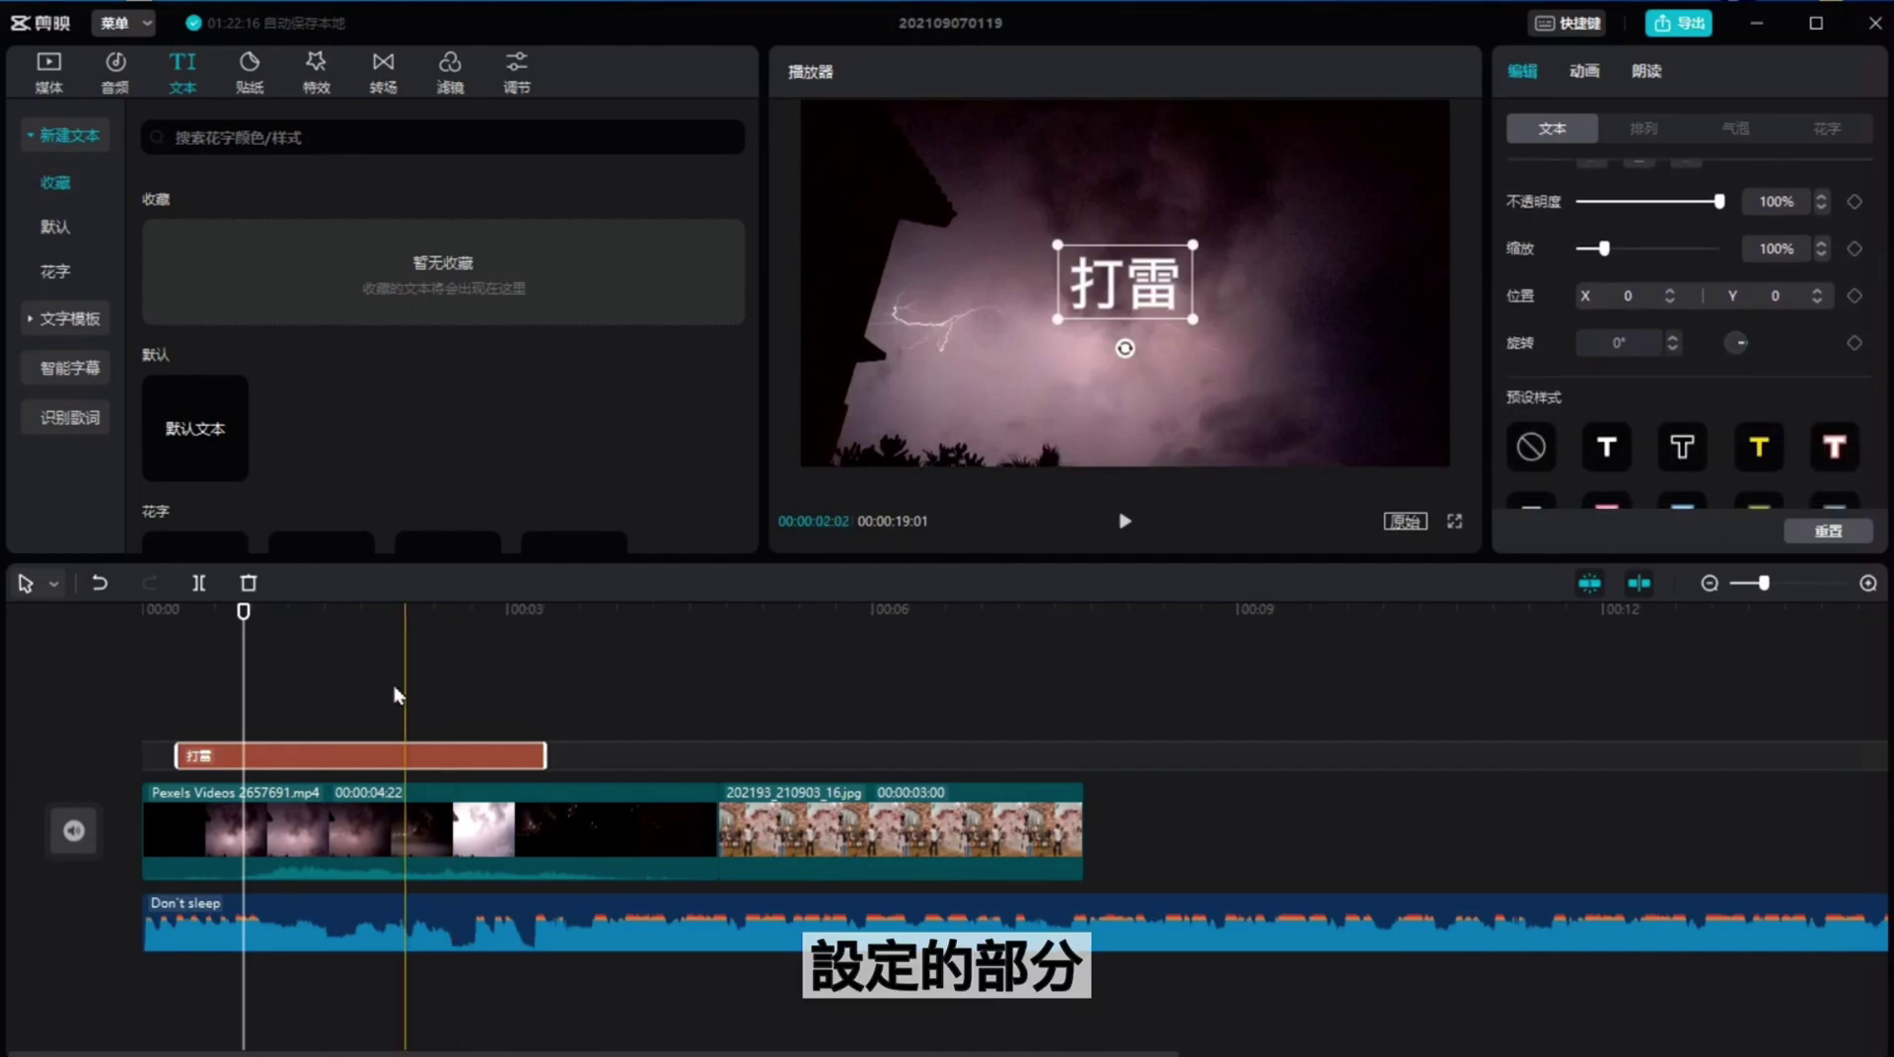
Step: Add the 九月你好 sticker from 热门 right after the 打雷 text and select it with the playhead over it
click(251, 73)
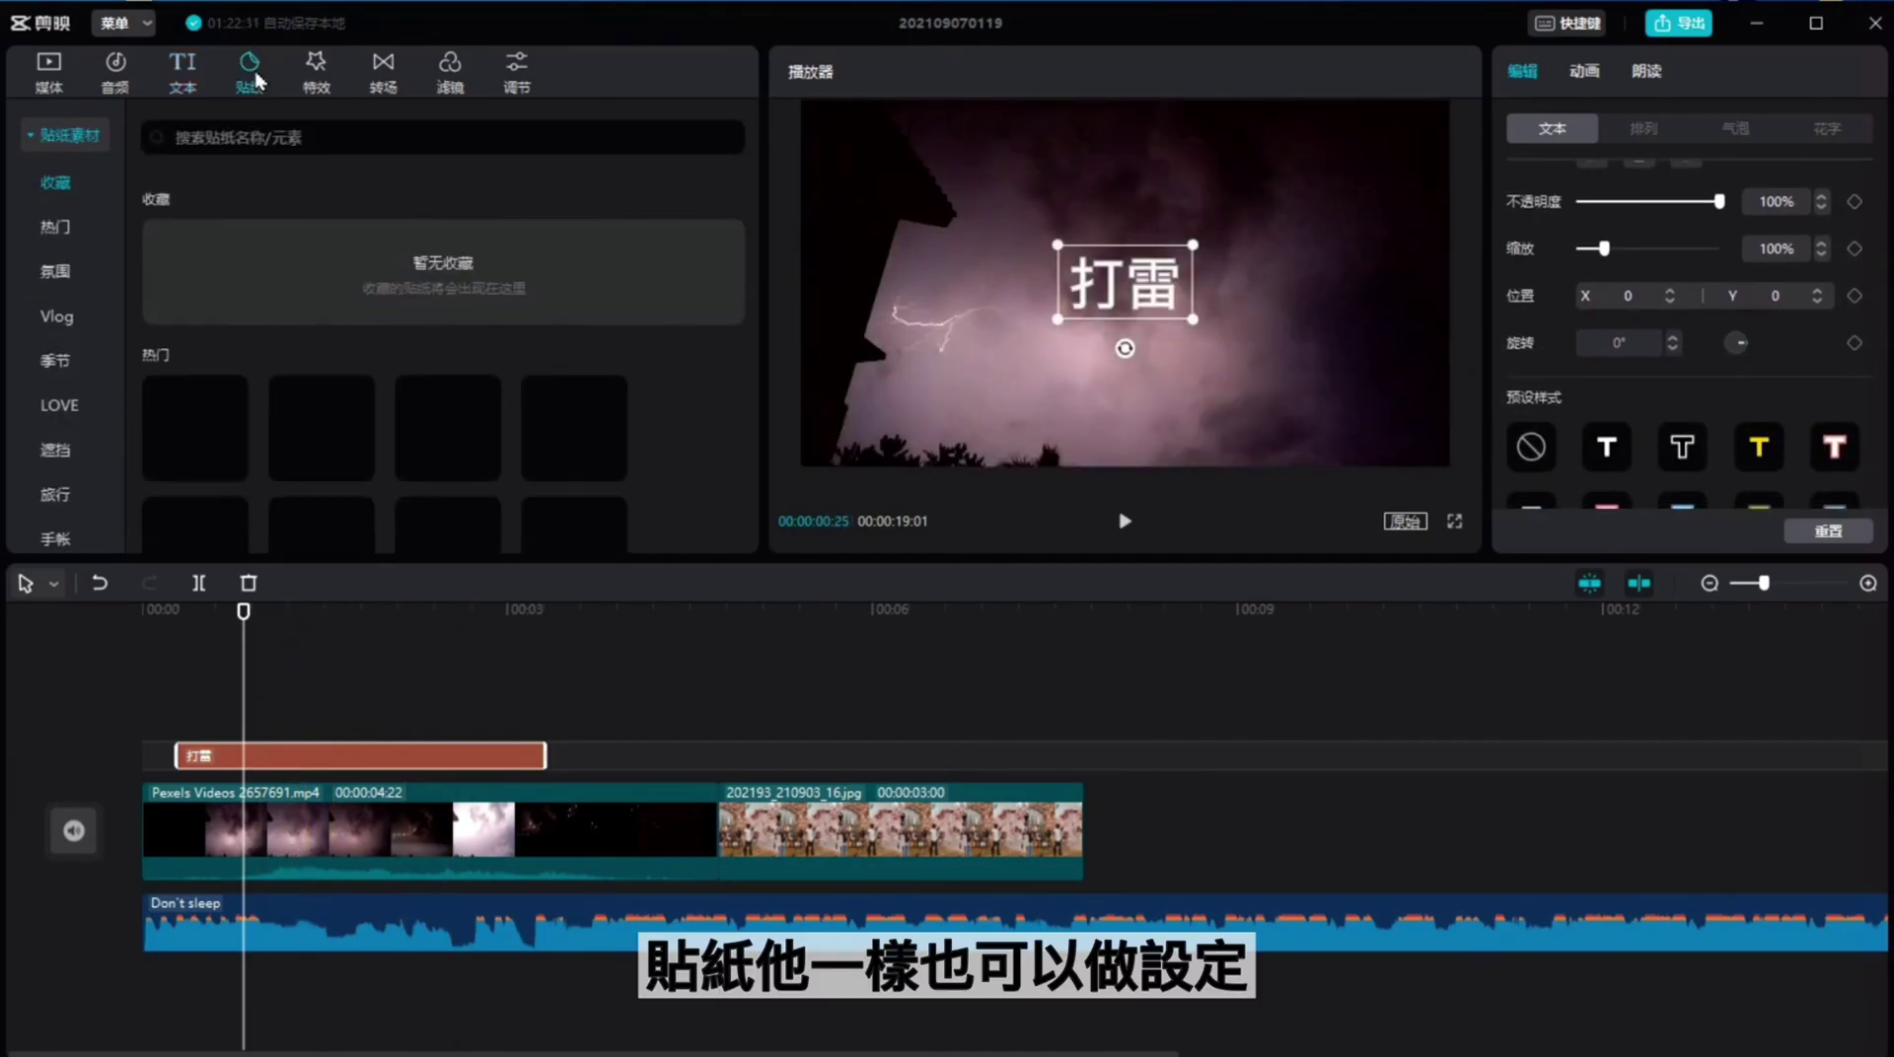
click(63, 227)
drag(173, 270, 554, 716)
click(568, 659)
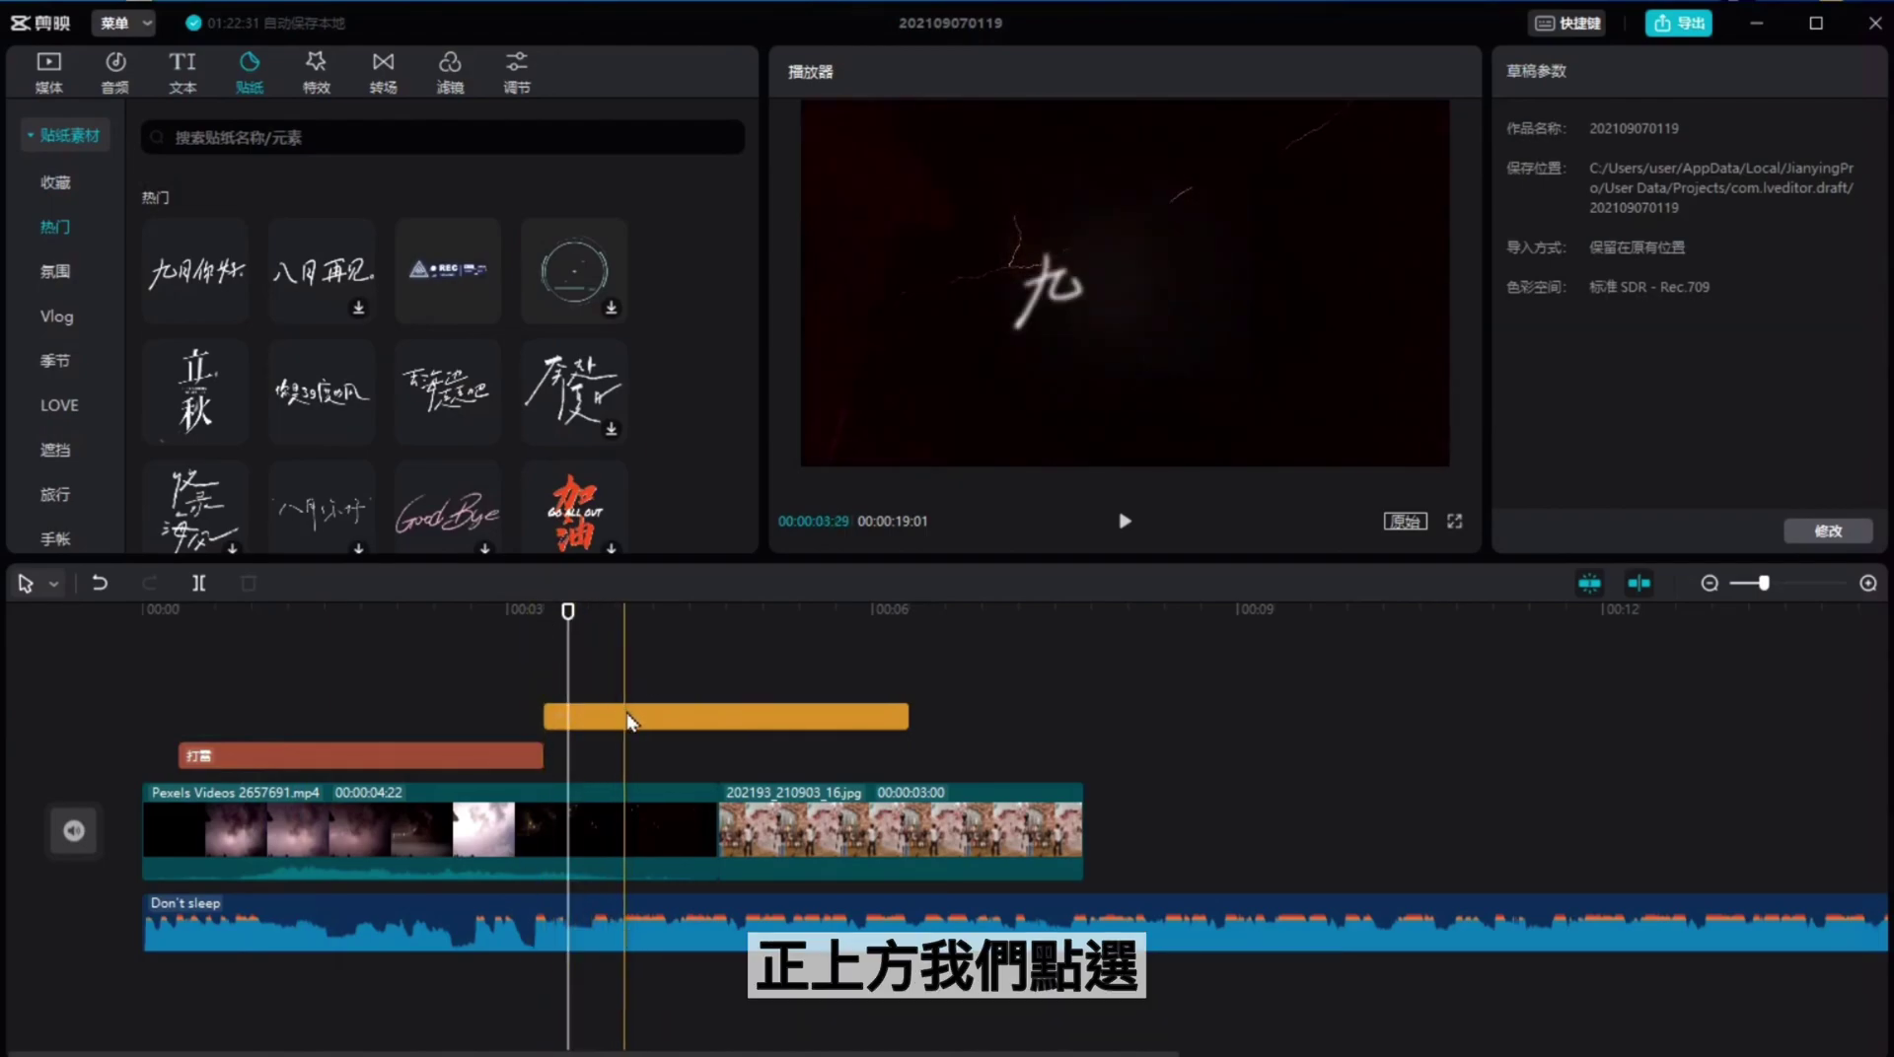
click(667, 719)
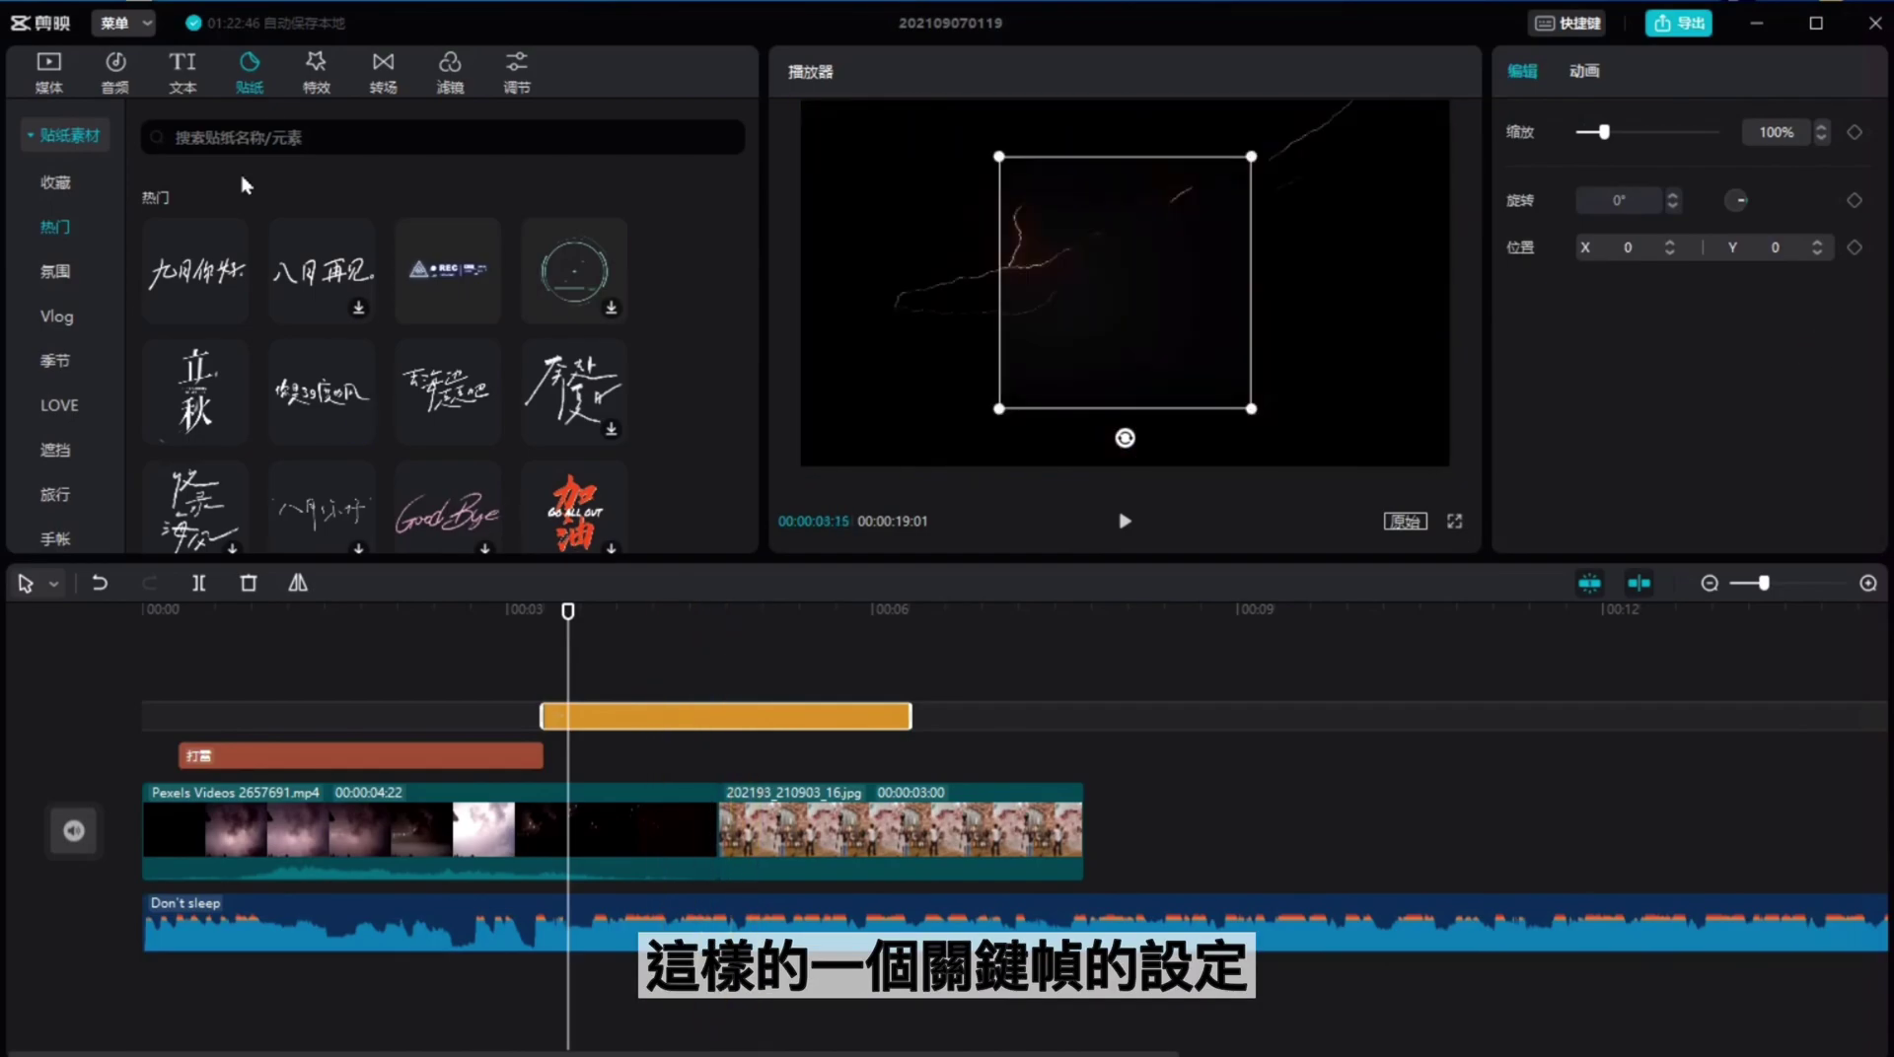
Step: Add the 发光 effect from 氛围 after the sticker and a 模糊 transition between the video and photo clips
click(316, 84)
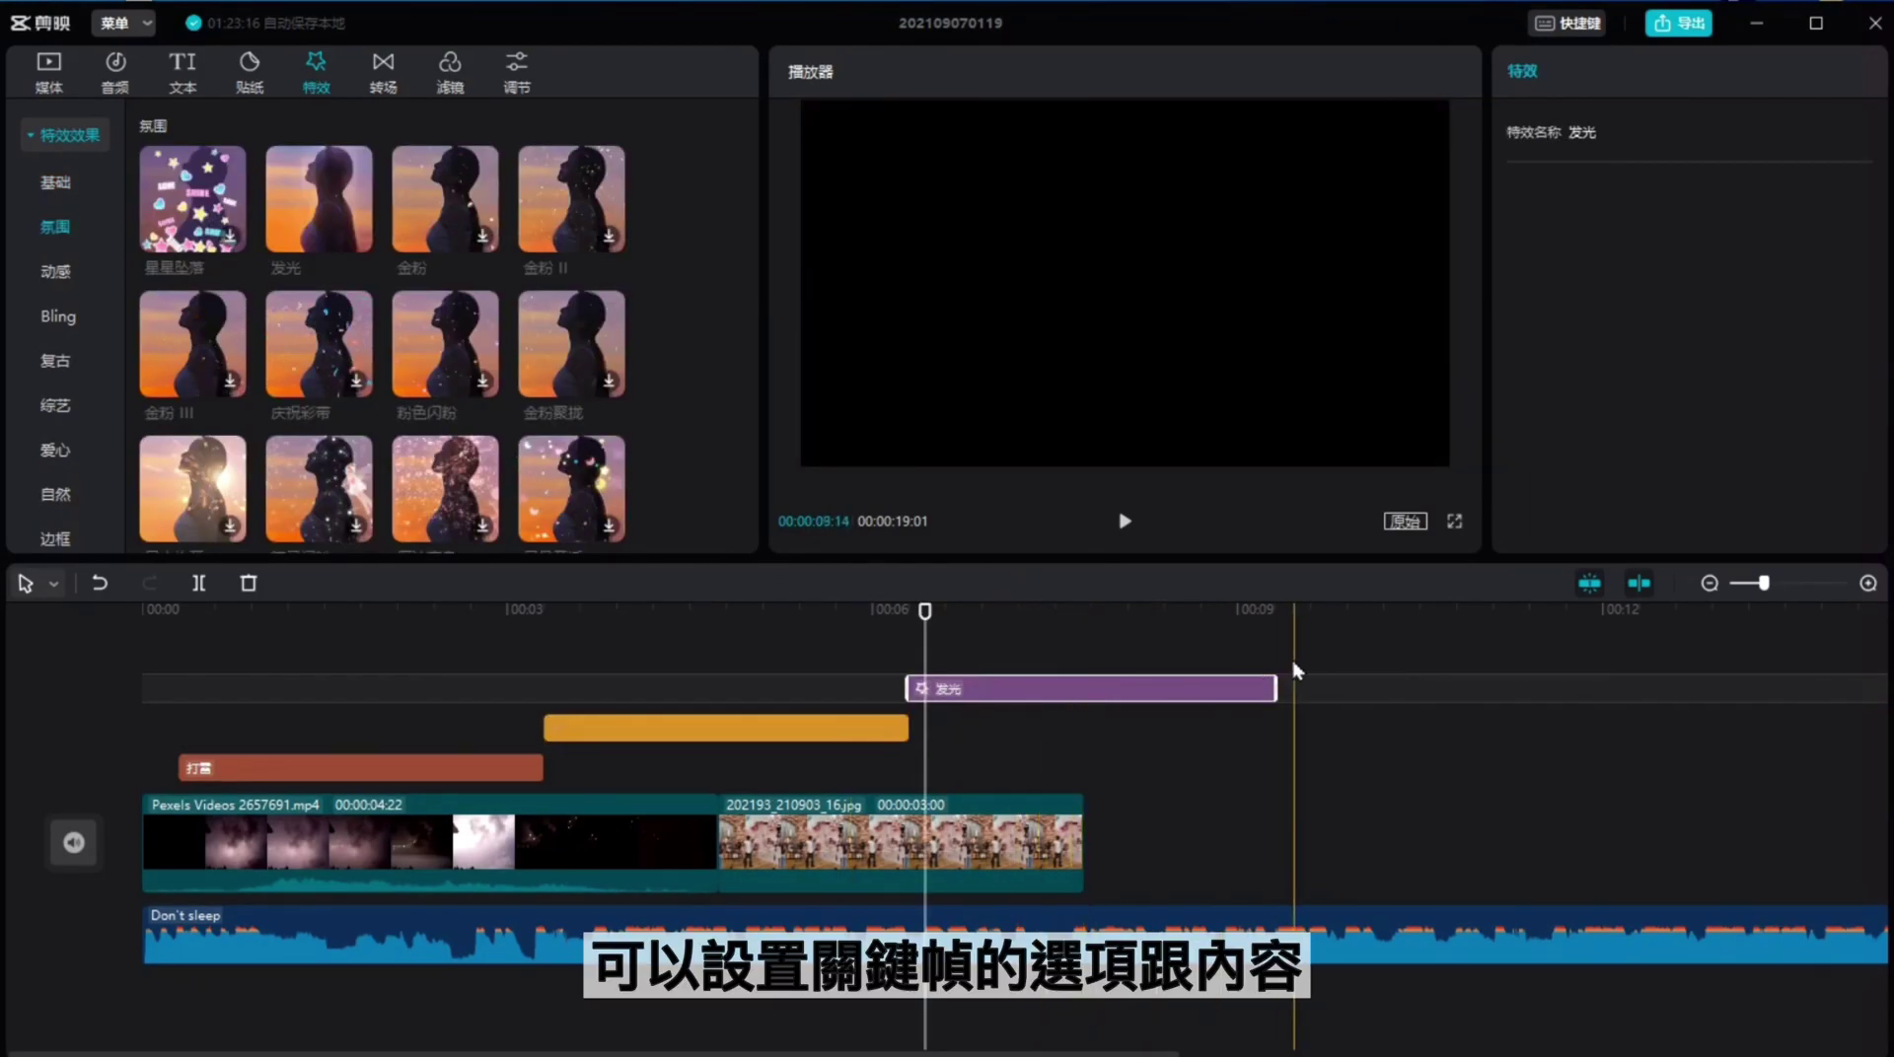
click(387, 69)
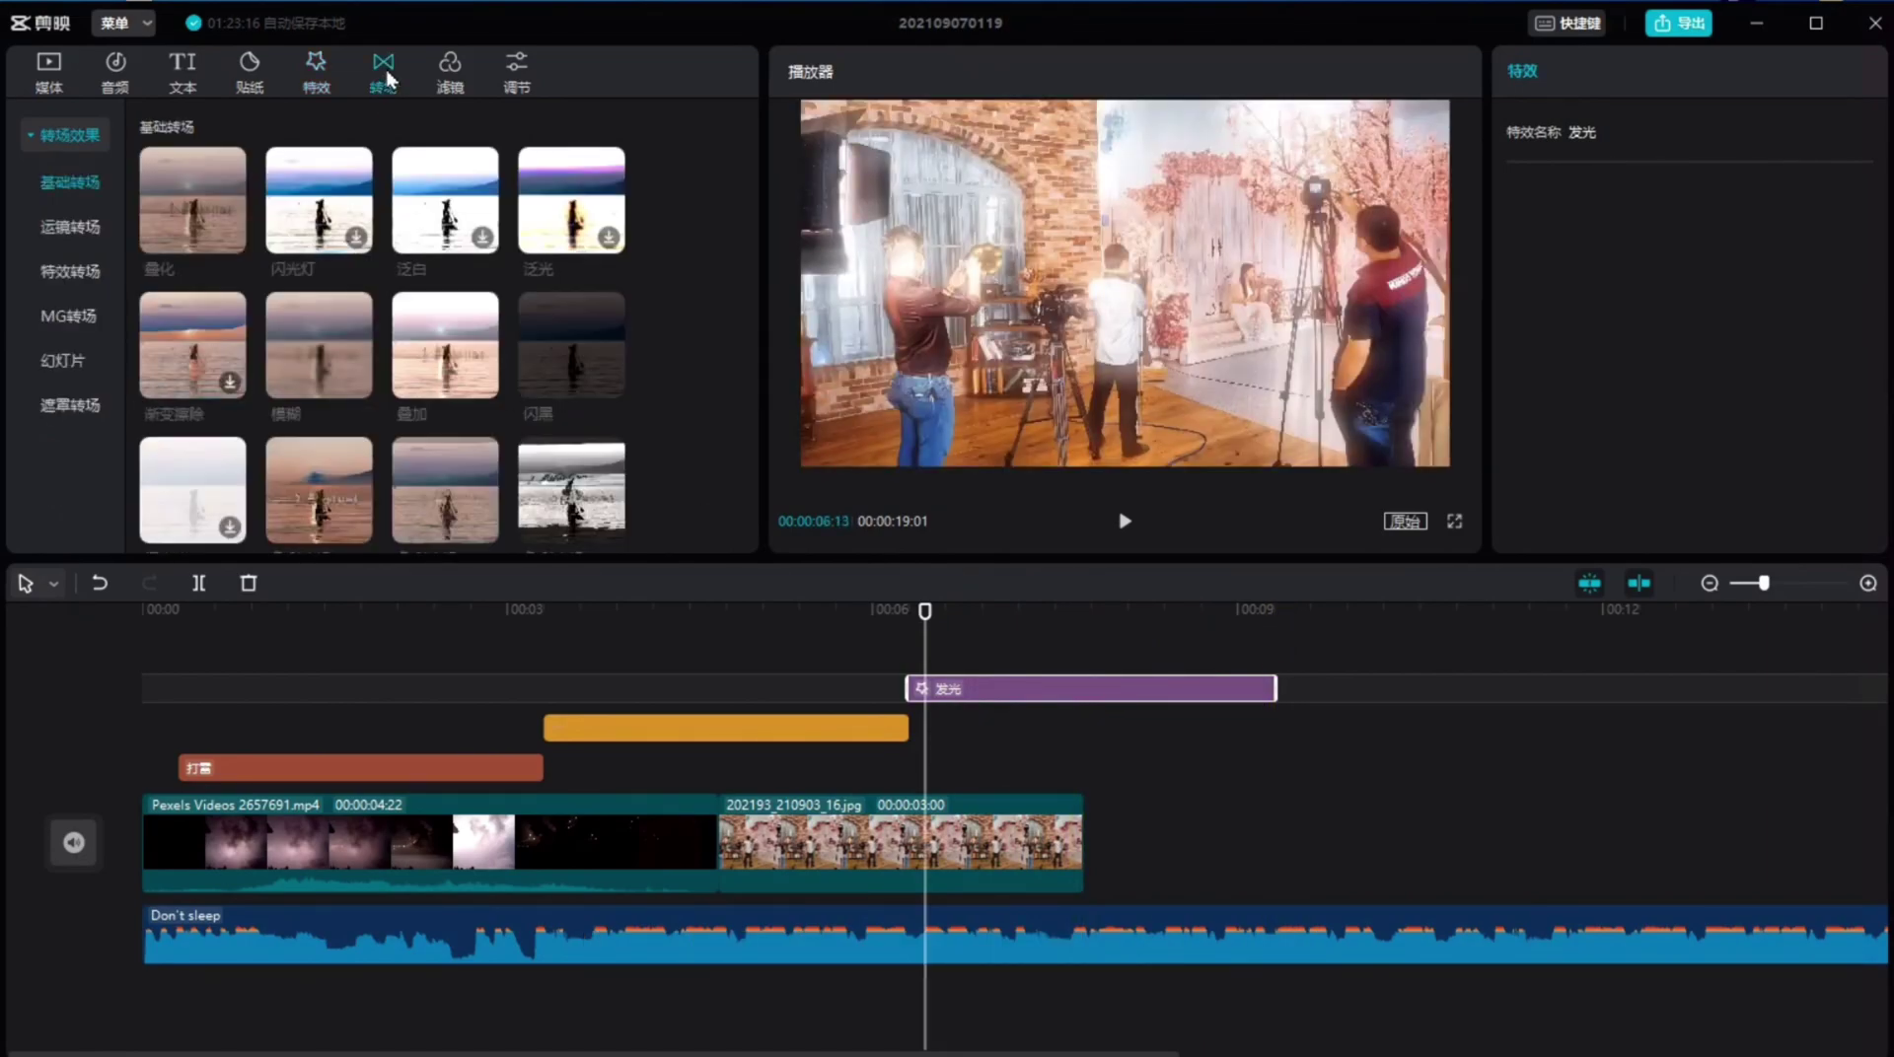
drag(181, 284, 589, 735)
drag(690, 826, 695, 834)
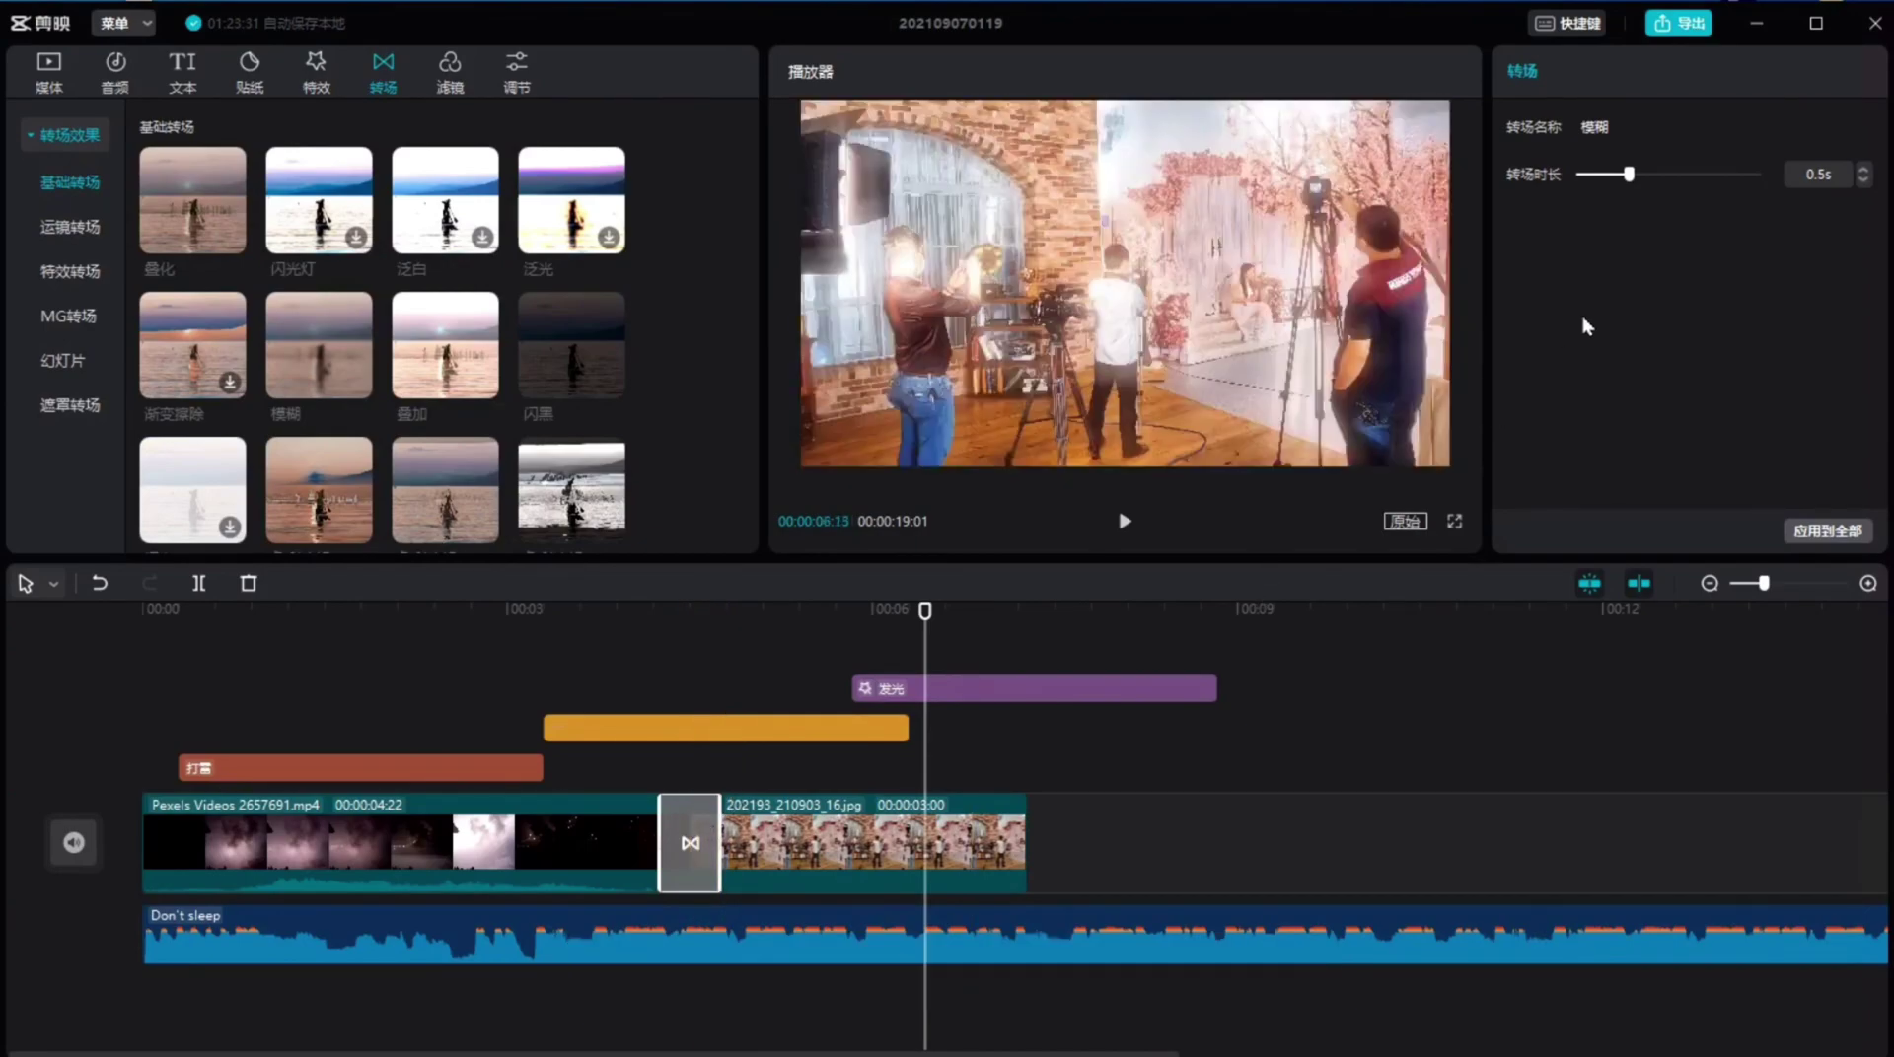
Step: Slightly lengthen the 模糊 transition between the video and photo clips
mouse_move(1630, 177)
mouse_down()
mouse_move(1711, 176)
mouse_move(1637, 177)
mouse_up()
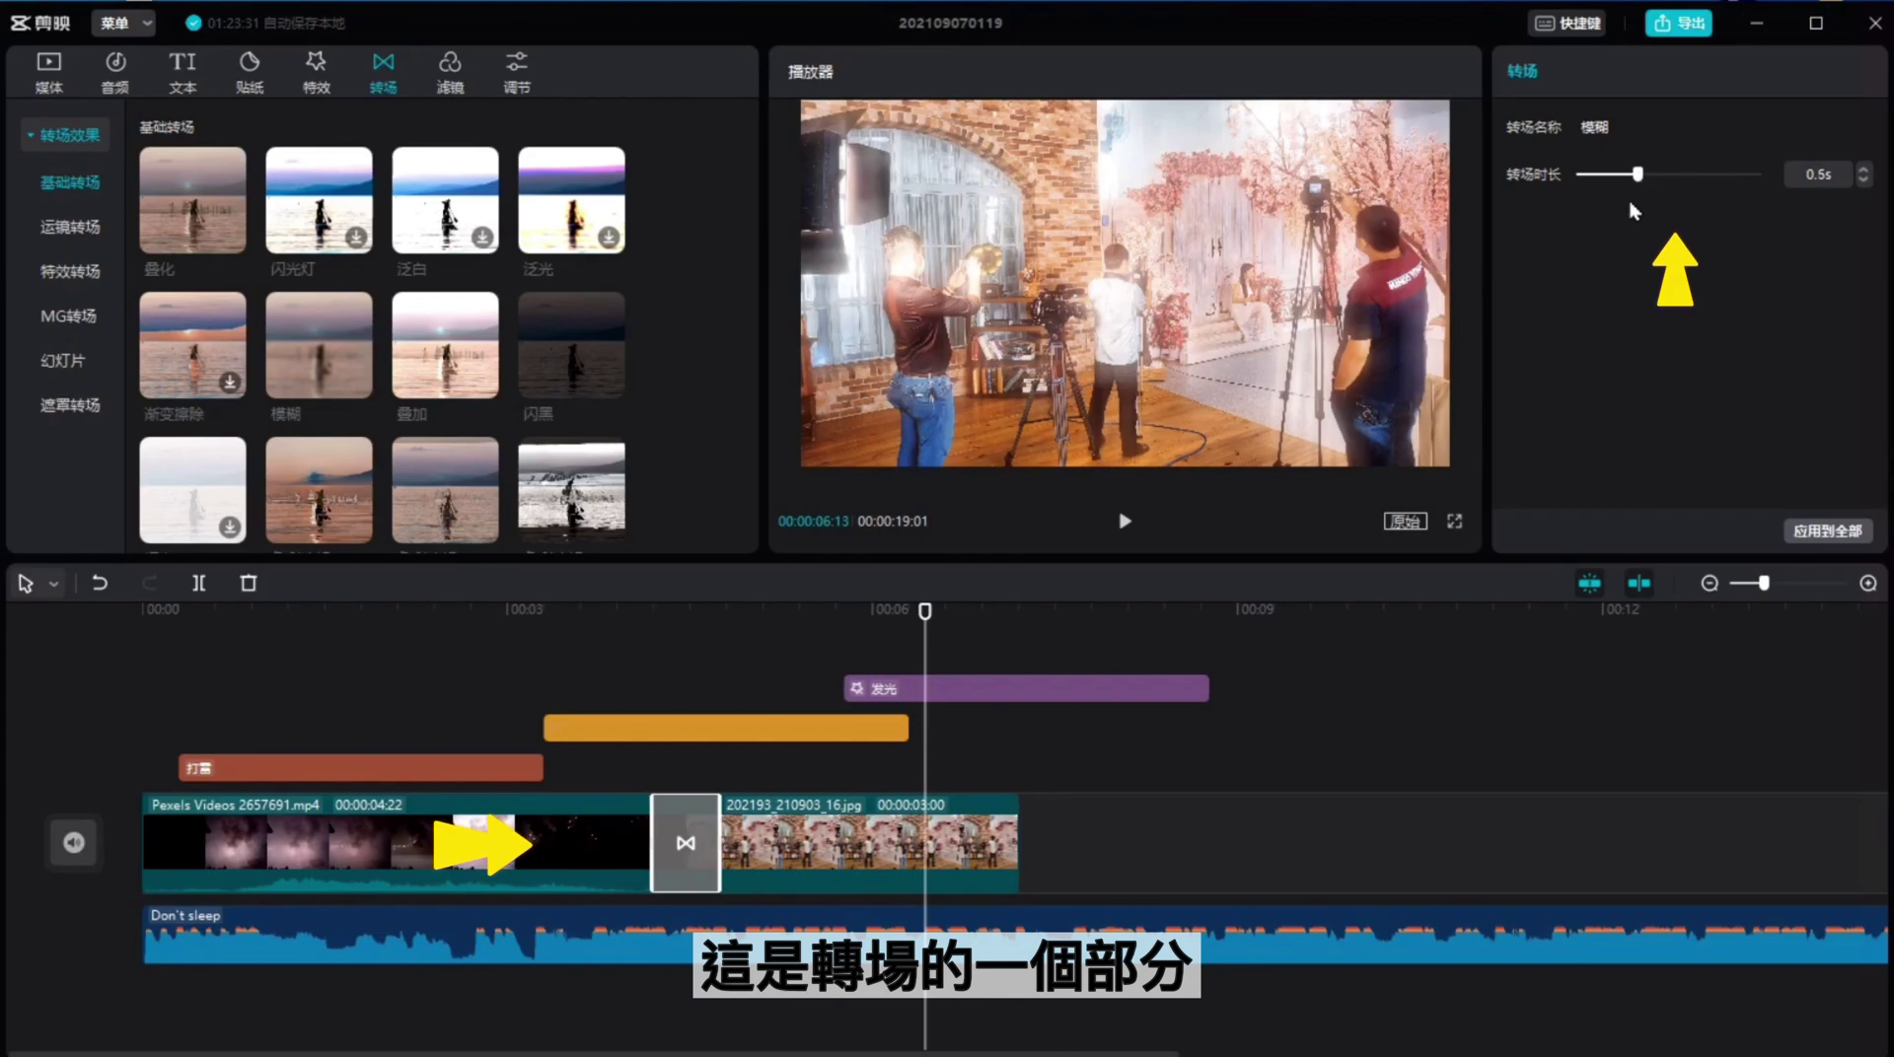
click(636, 676)
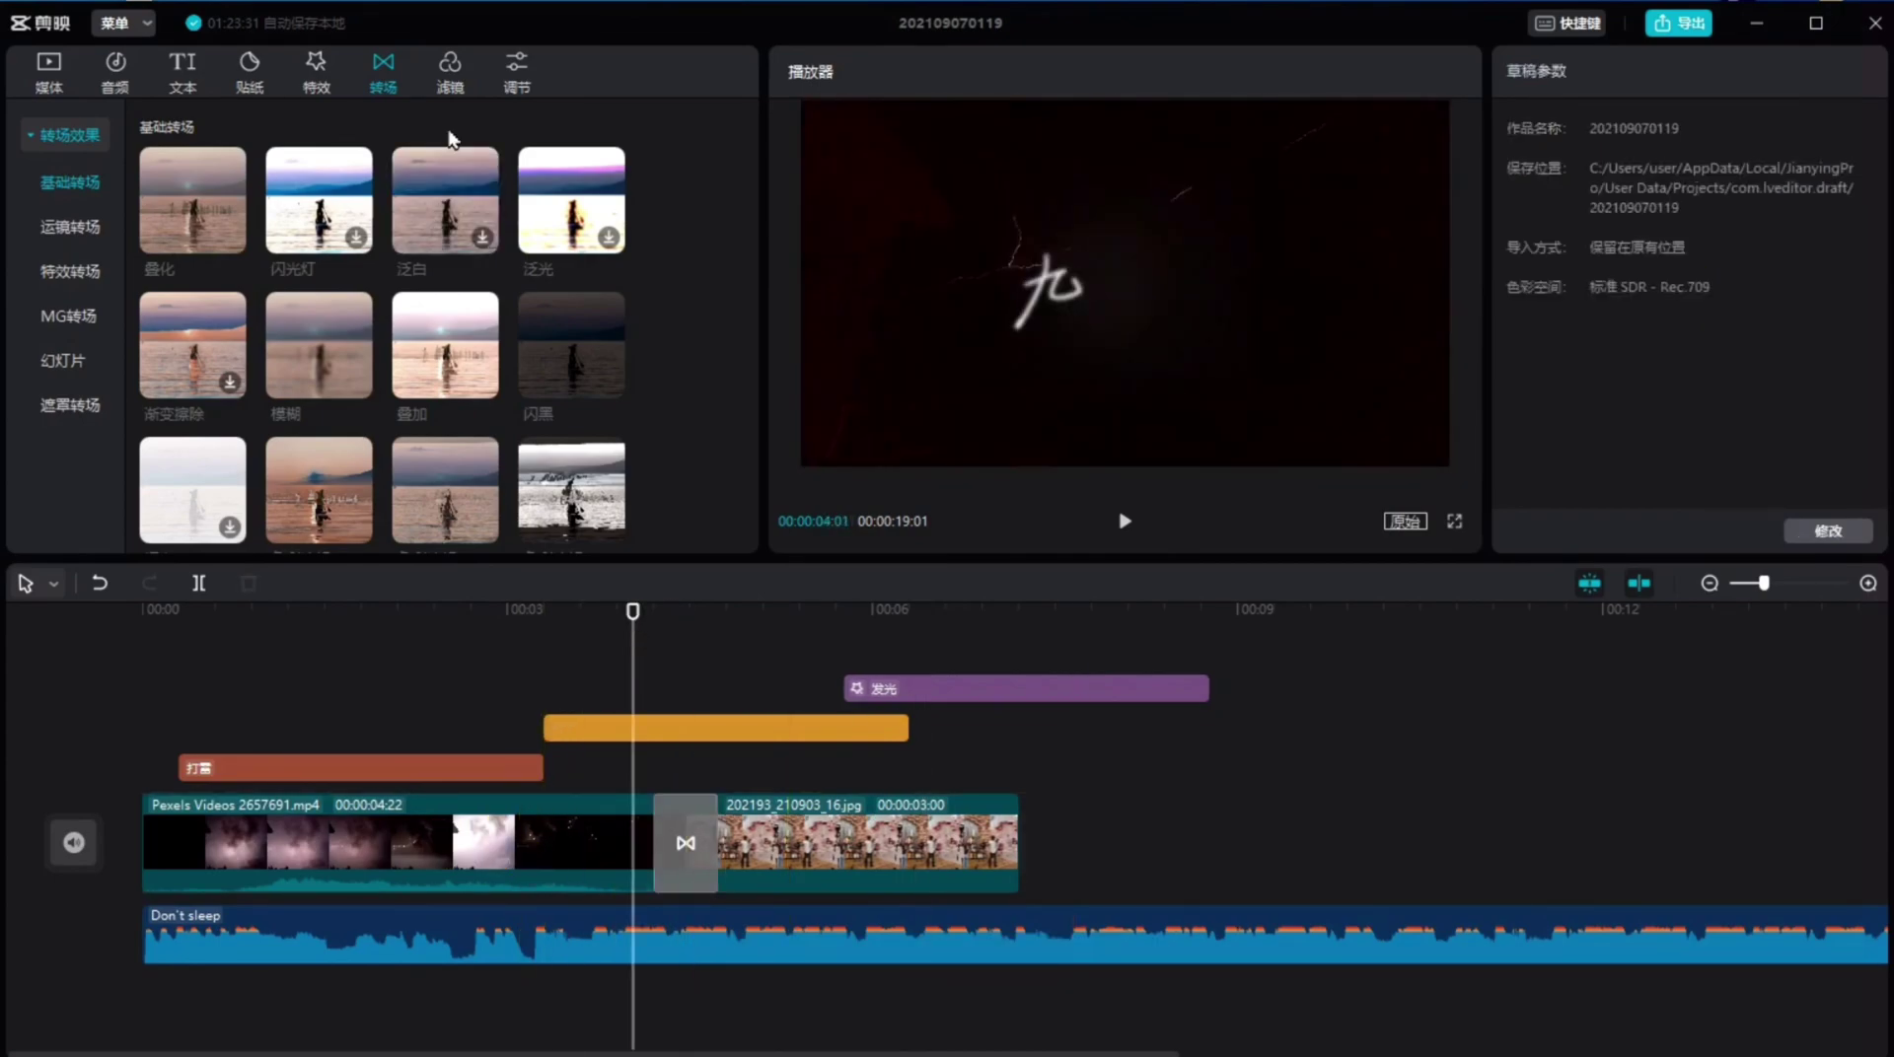
Step: Place the 德古拉 filter over the photo clip in place of the sticker and 发光 effect, trimmed to end with the photo
click(450, 71)
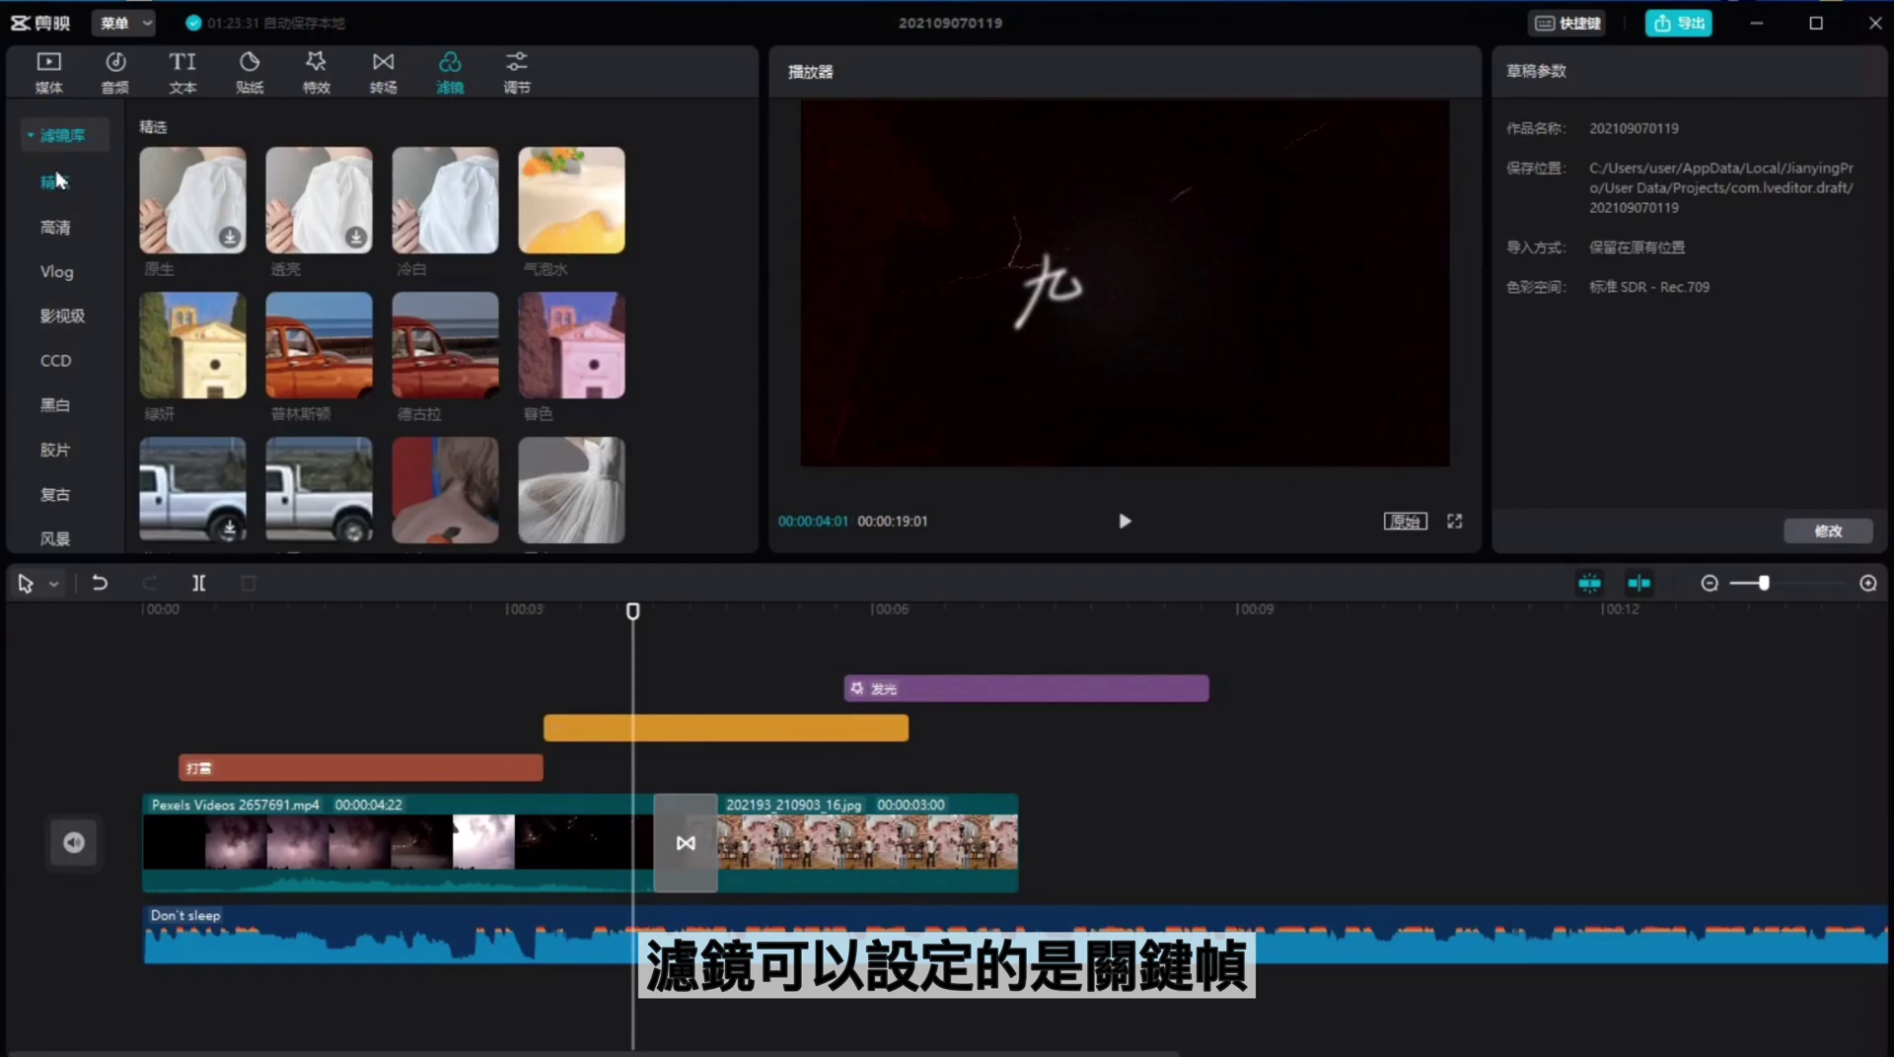
drag(424, 355, 911, 725)
click(903, 692)
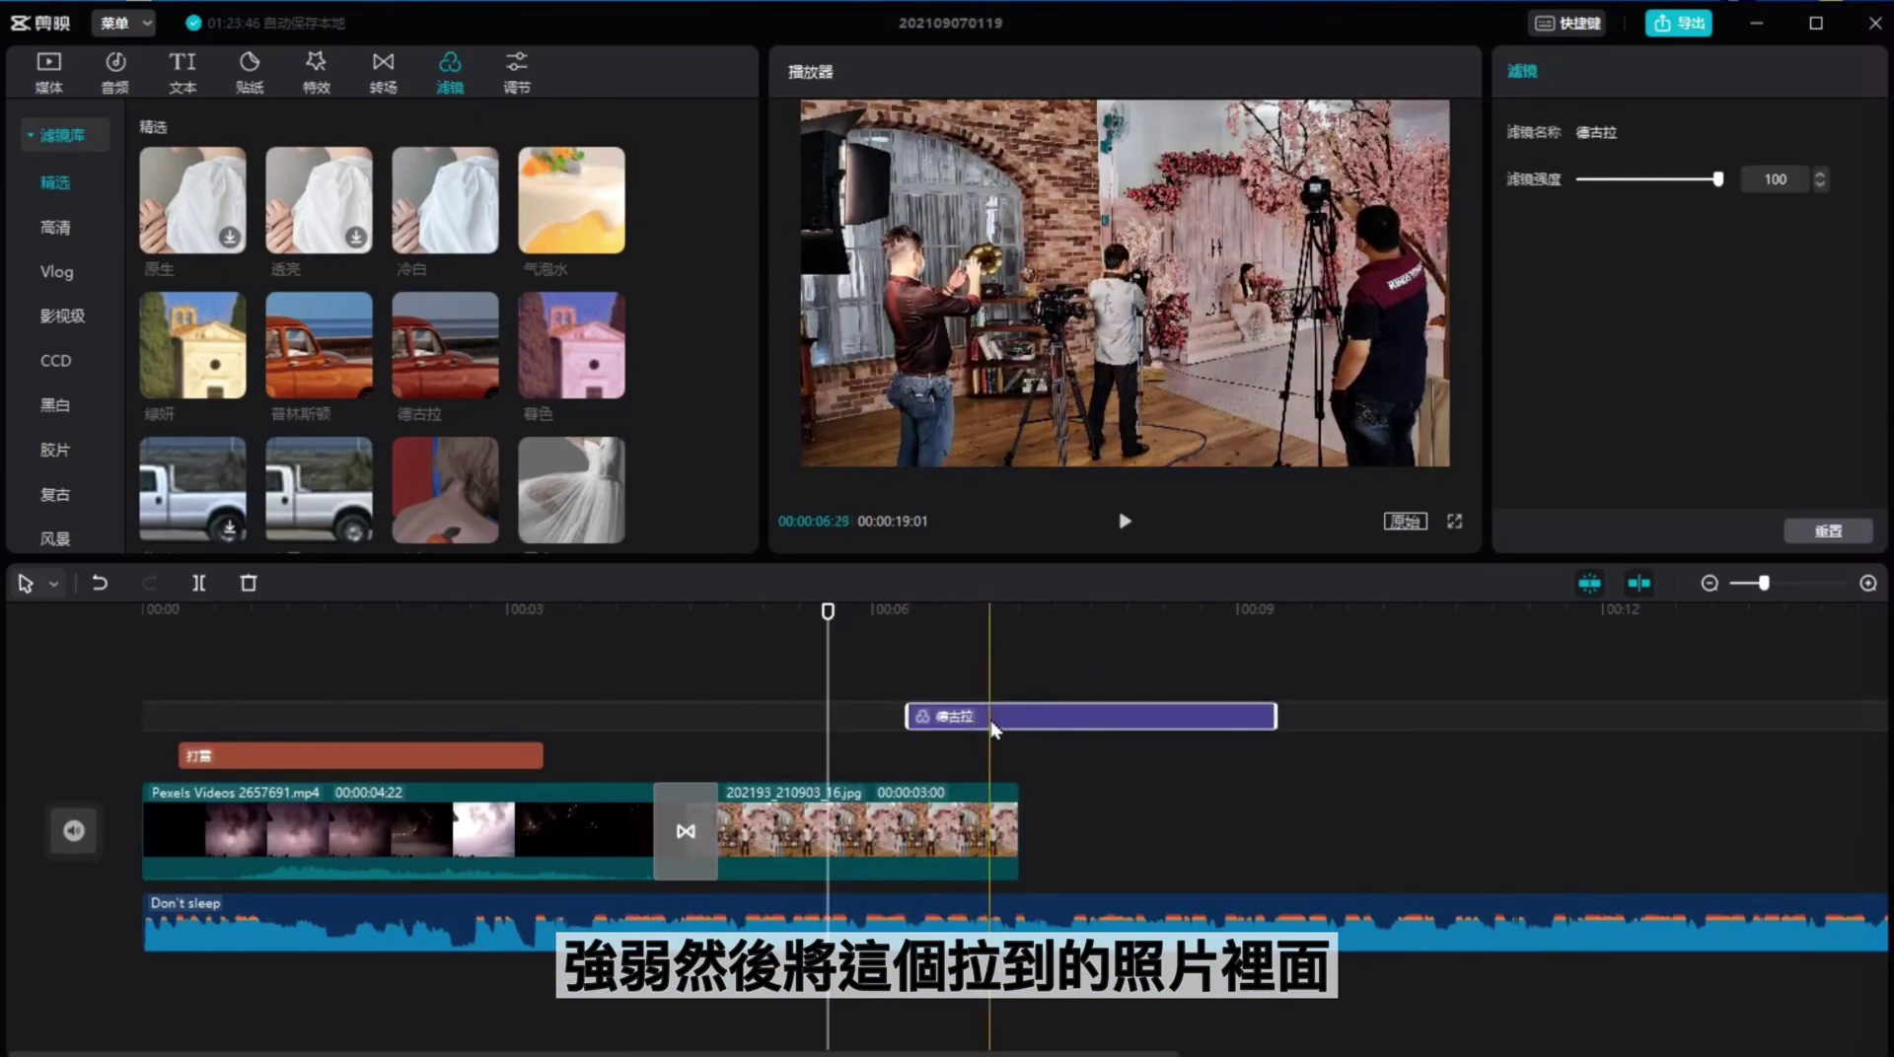
drag(990, 720, 772, 749)
drag(1051, 716, 1016, 723)
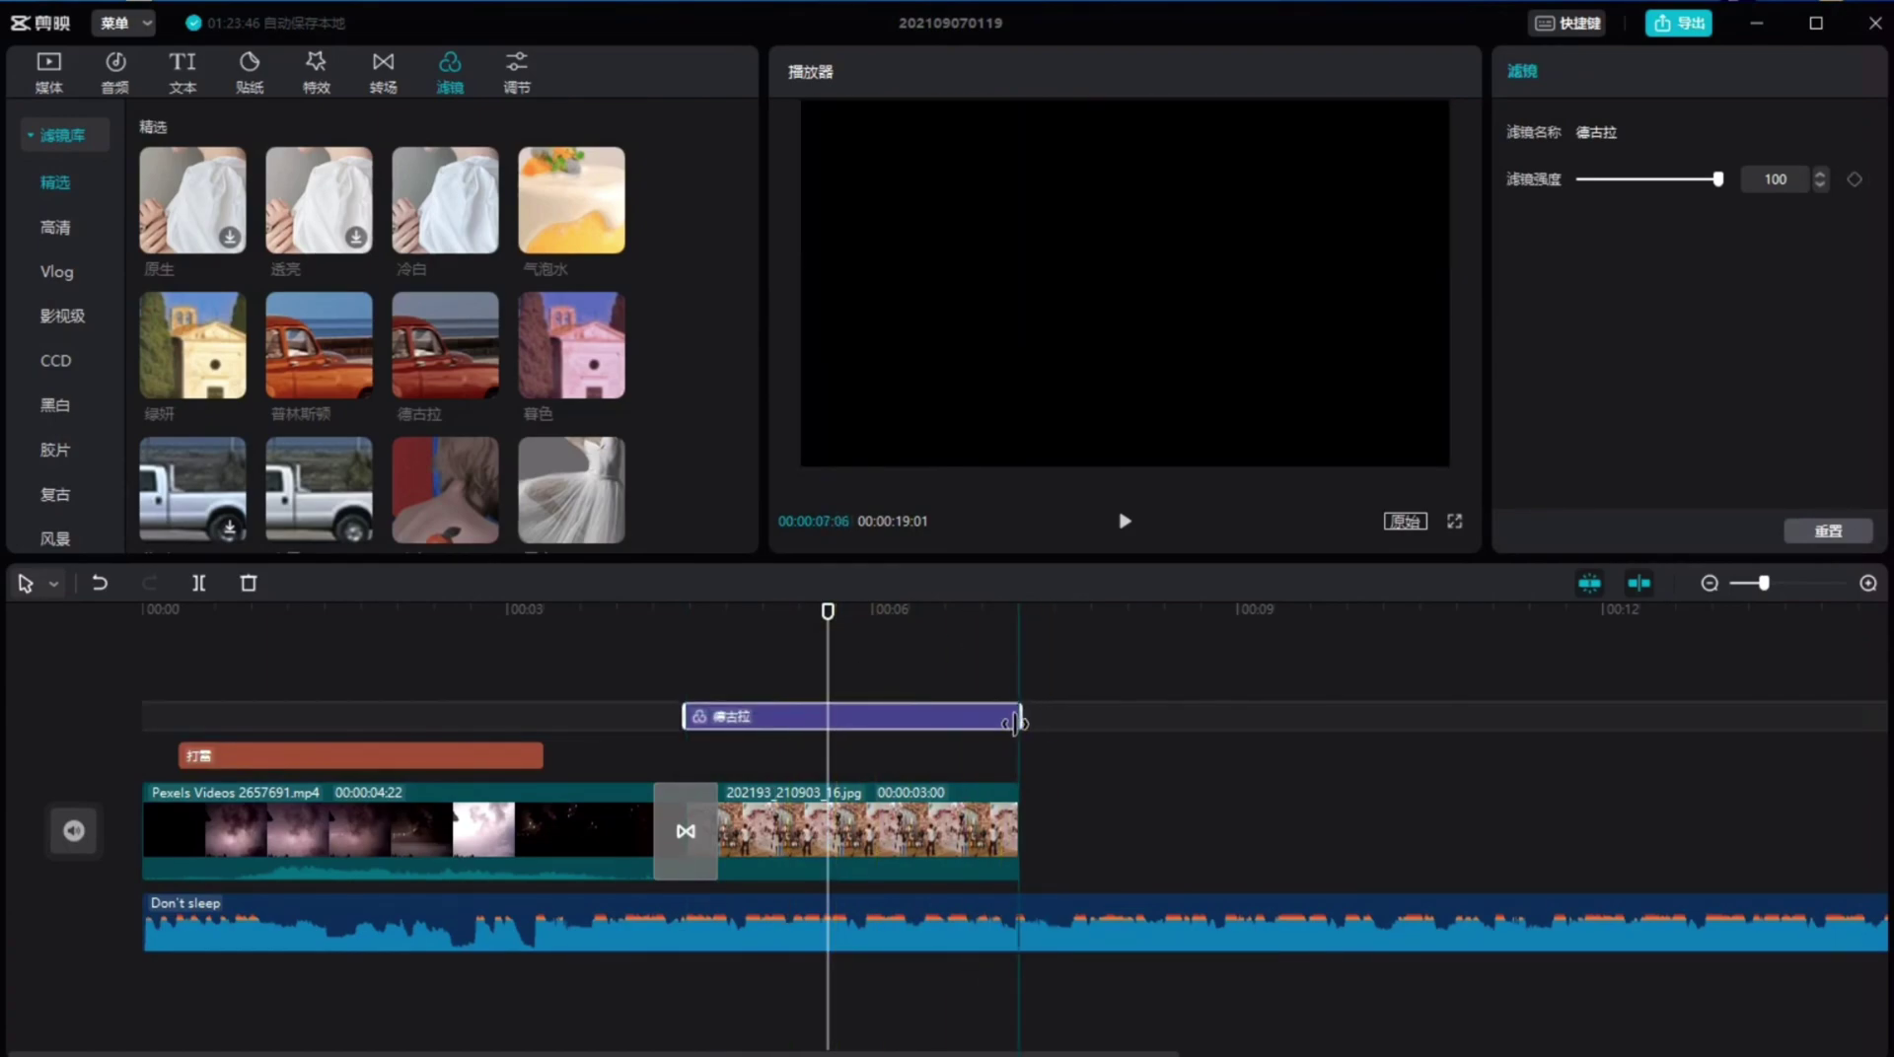
click(970, 716)
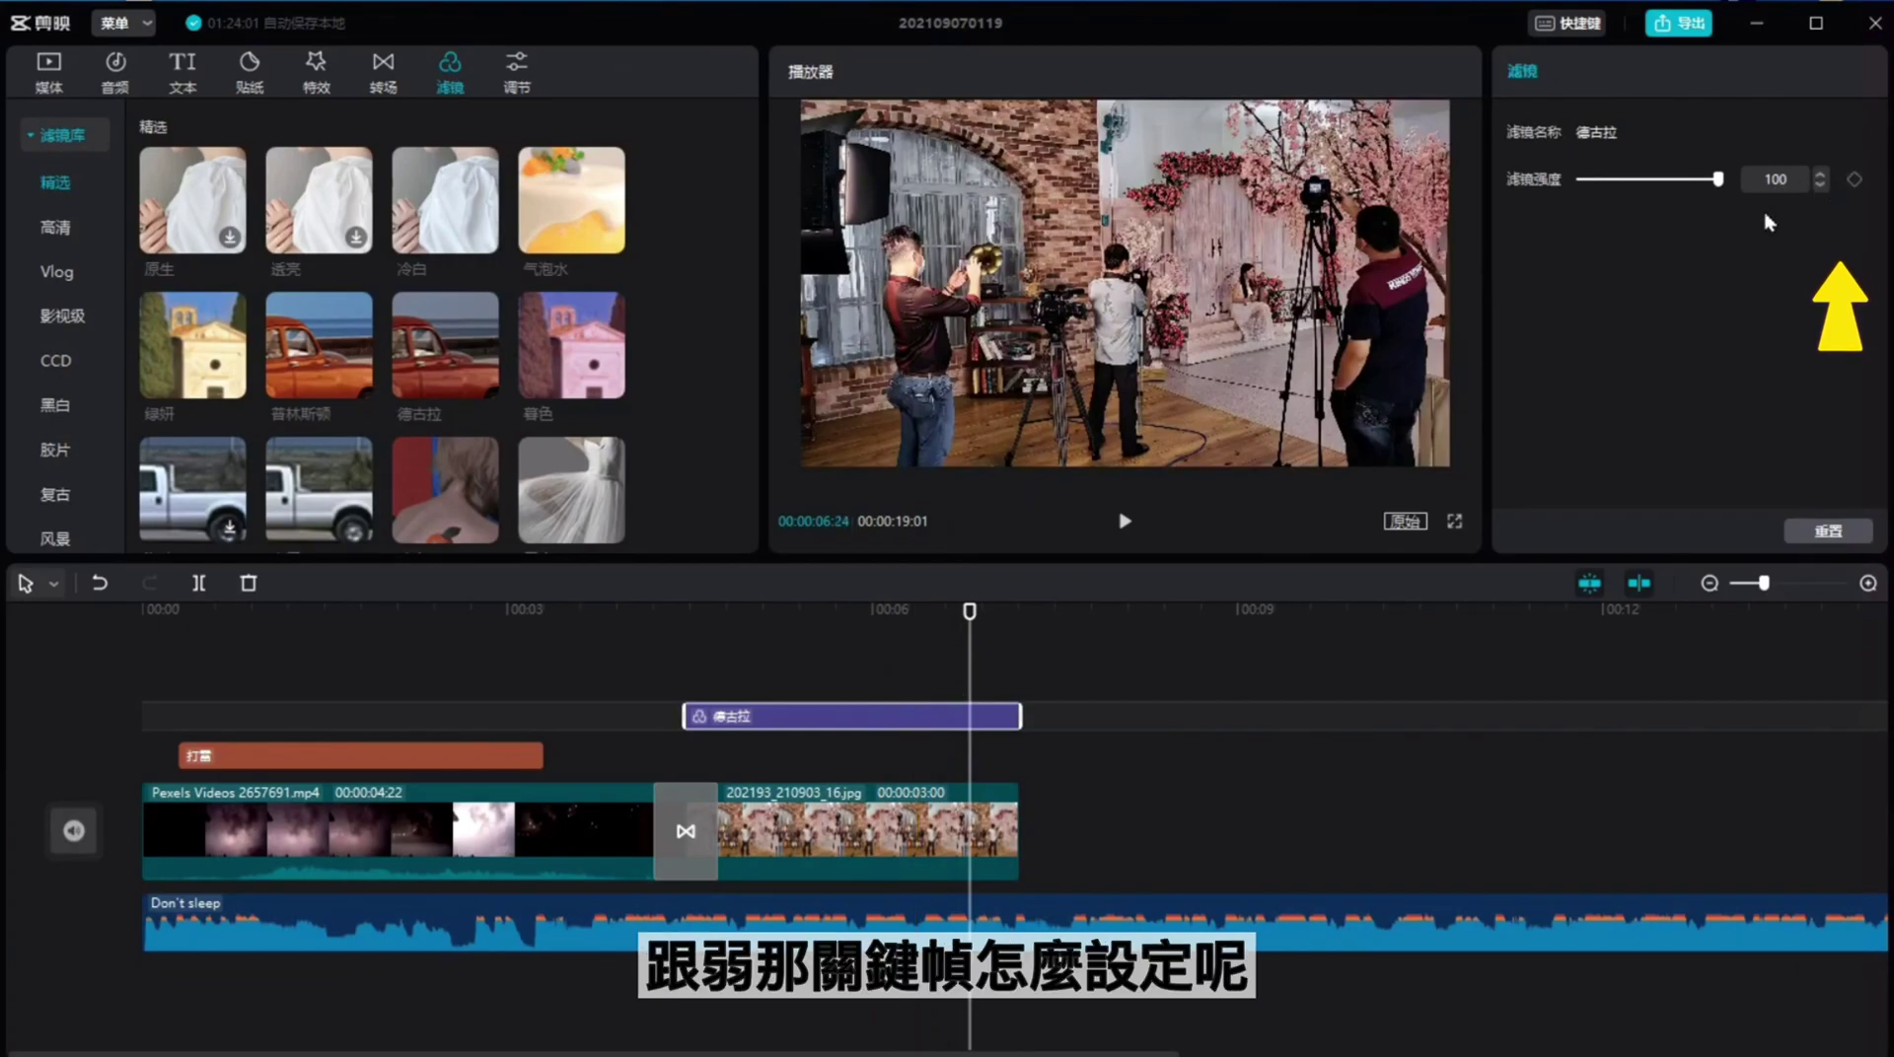
Step: Add a 滤镜强度 keyframe at the start of the 德古拉 filter
click(655, 671)
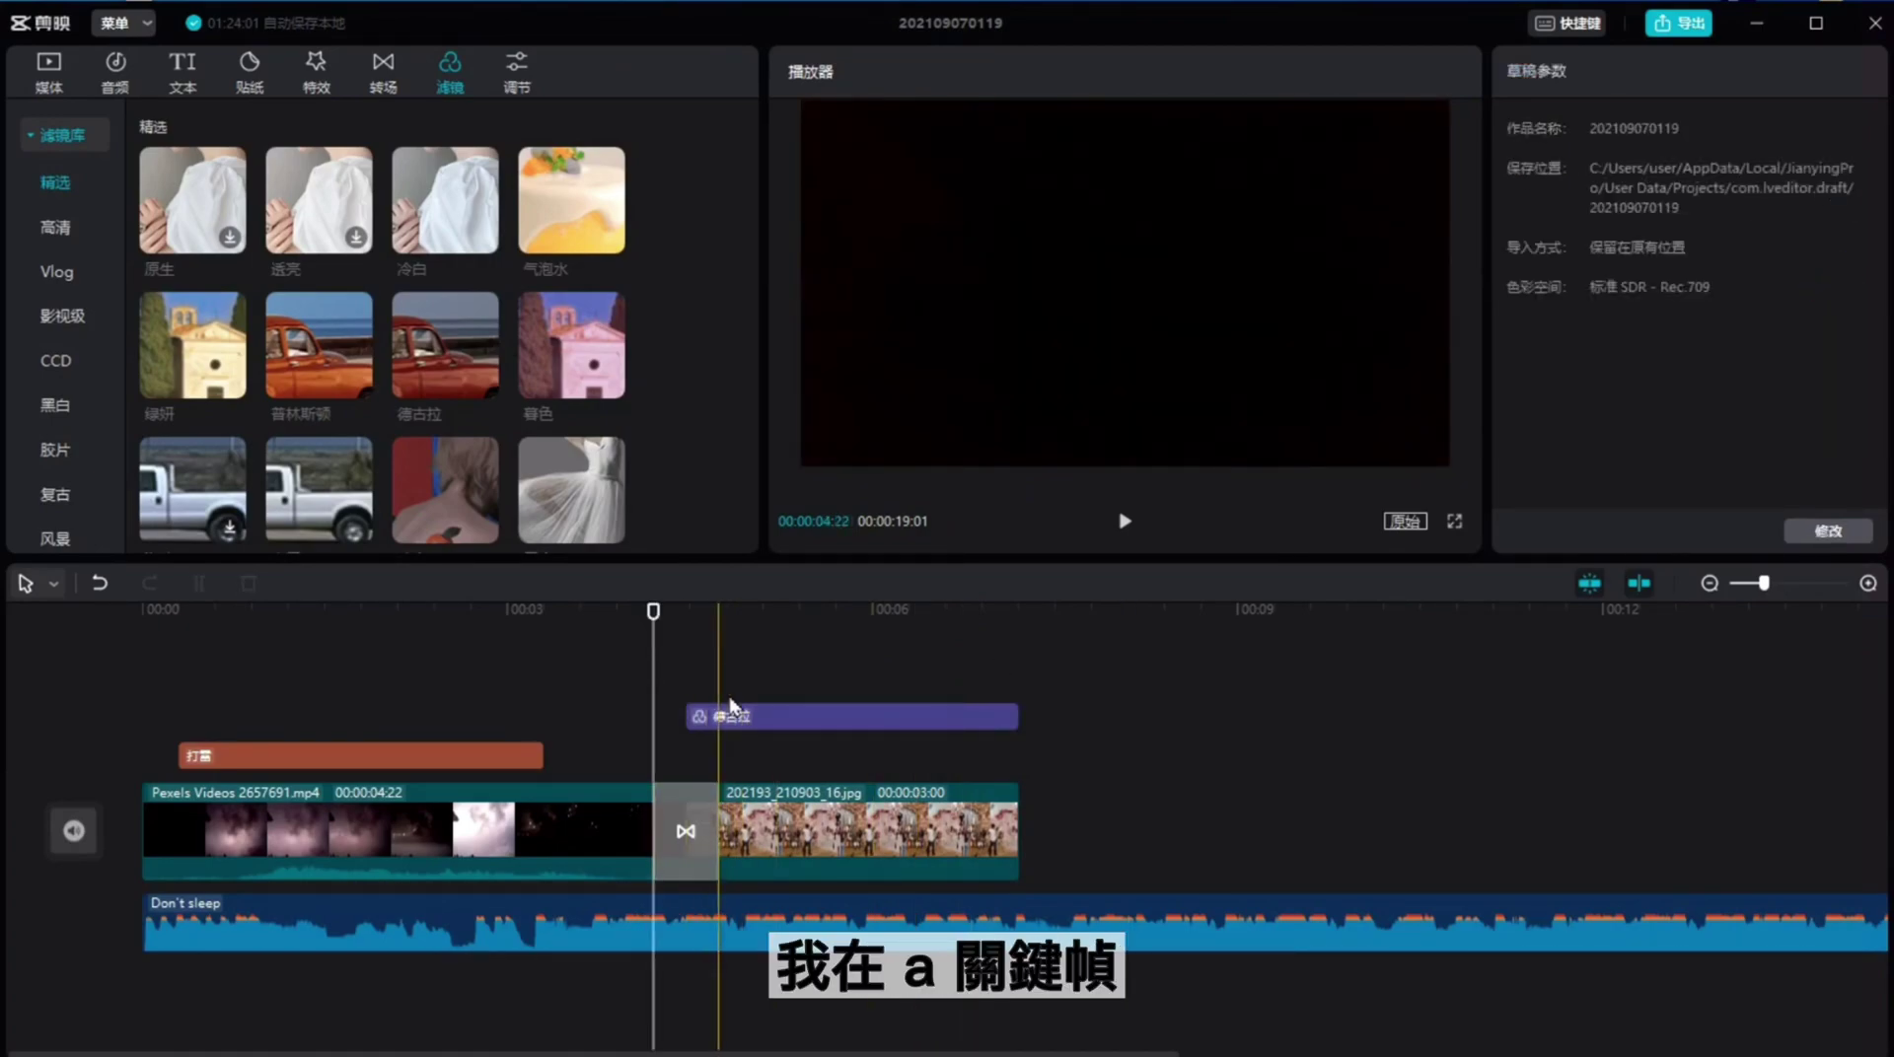
click(730, 707)
click(690, 649)
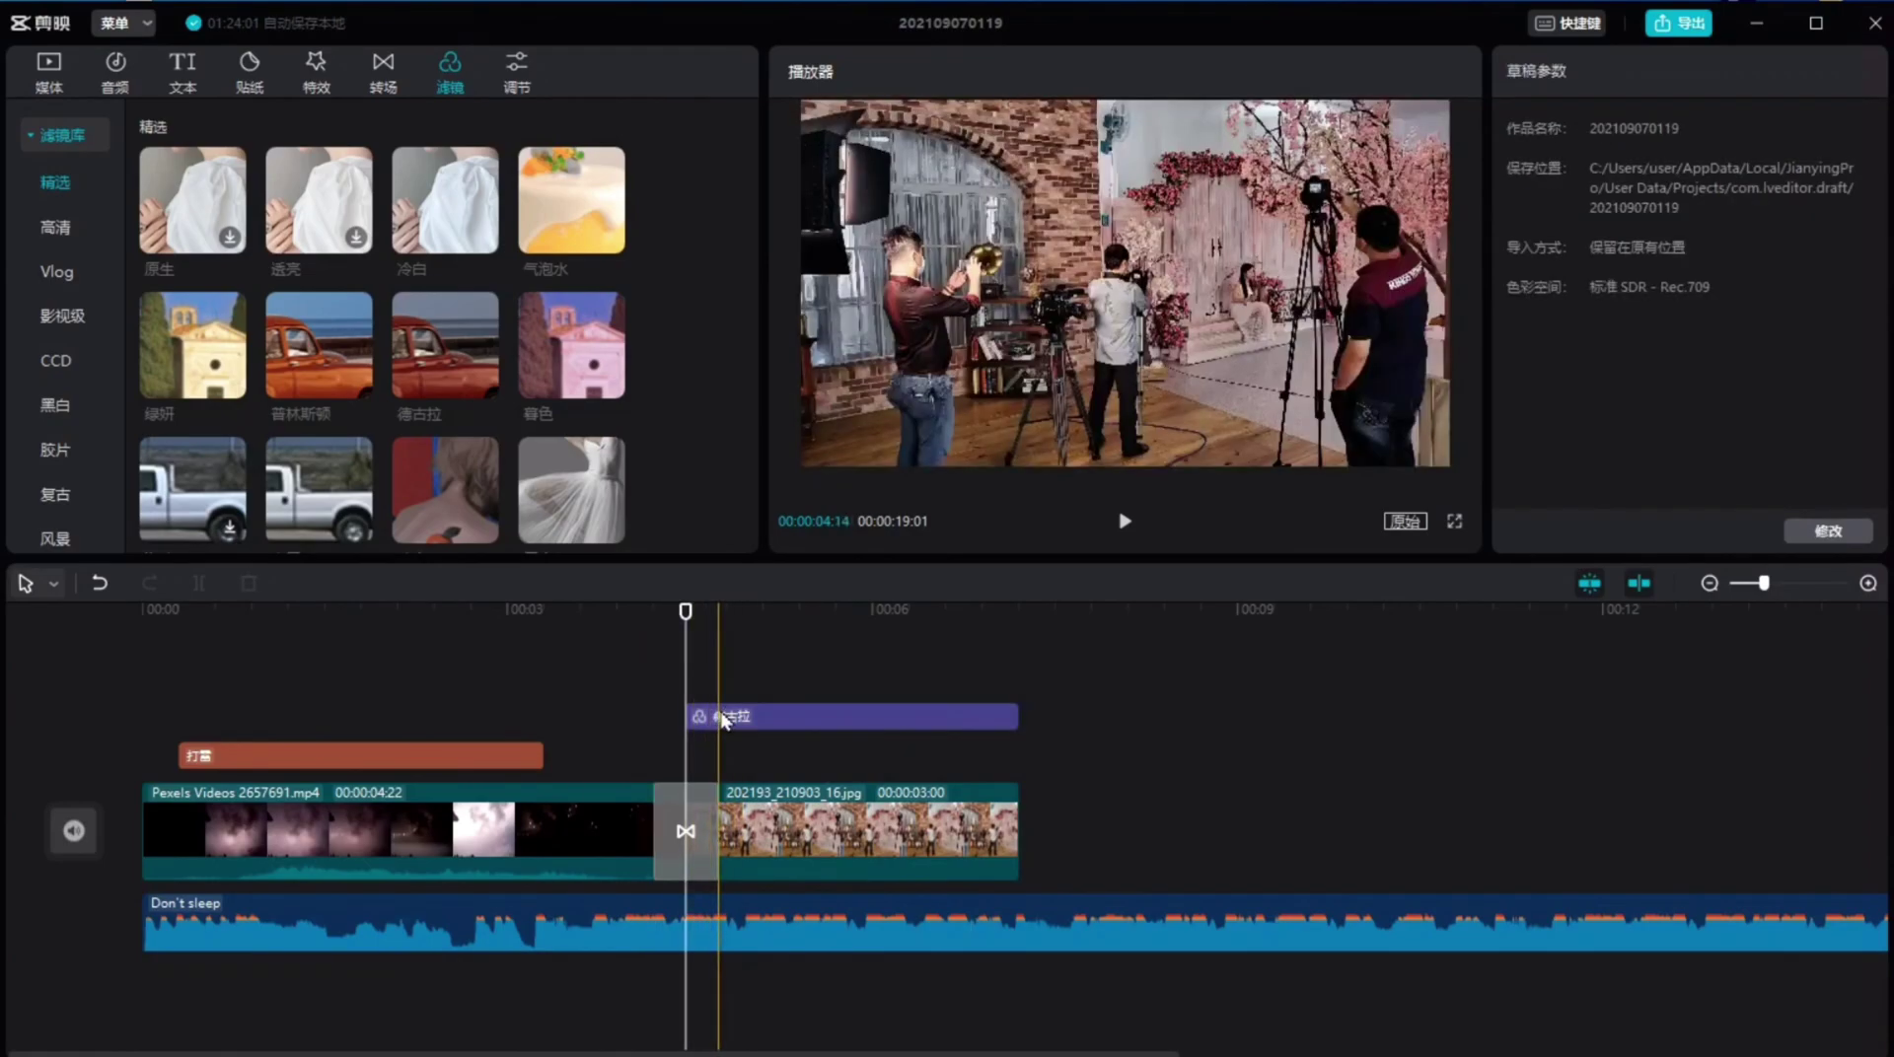
click(725, 717)
click(1854, 181)
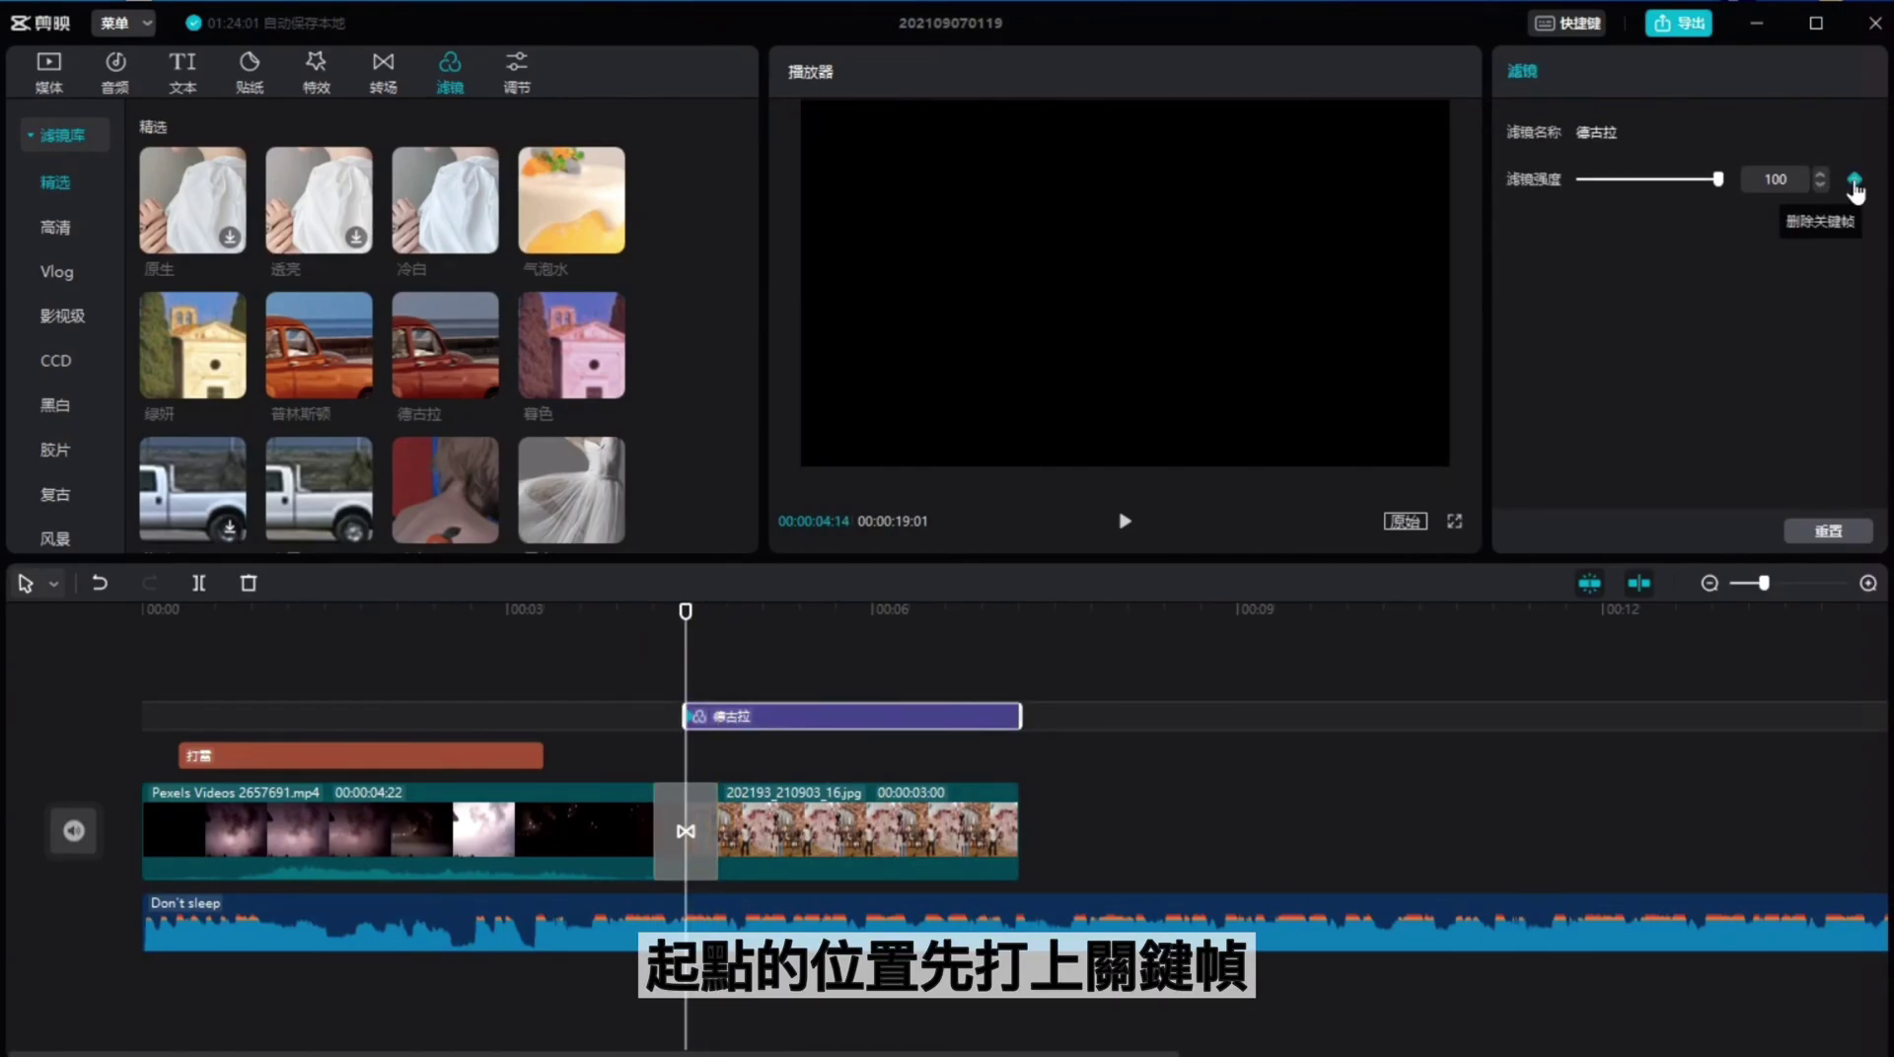
Step: Add a second 滤镜强度 keyframe near the end of the 德古拉 filter and set the starting keyframe's intensity to 0
click(998, 659)
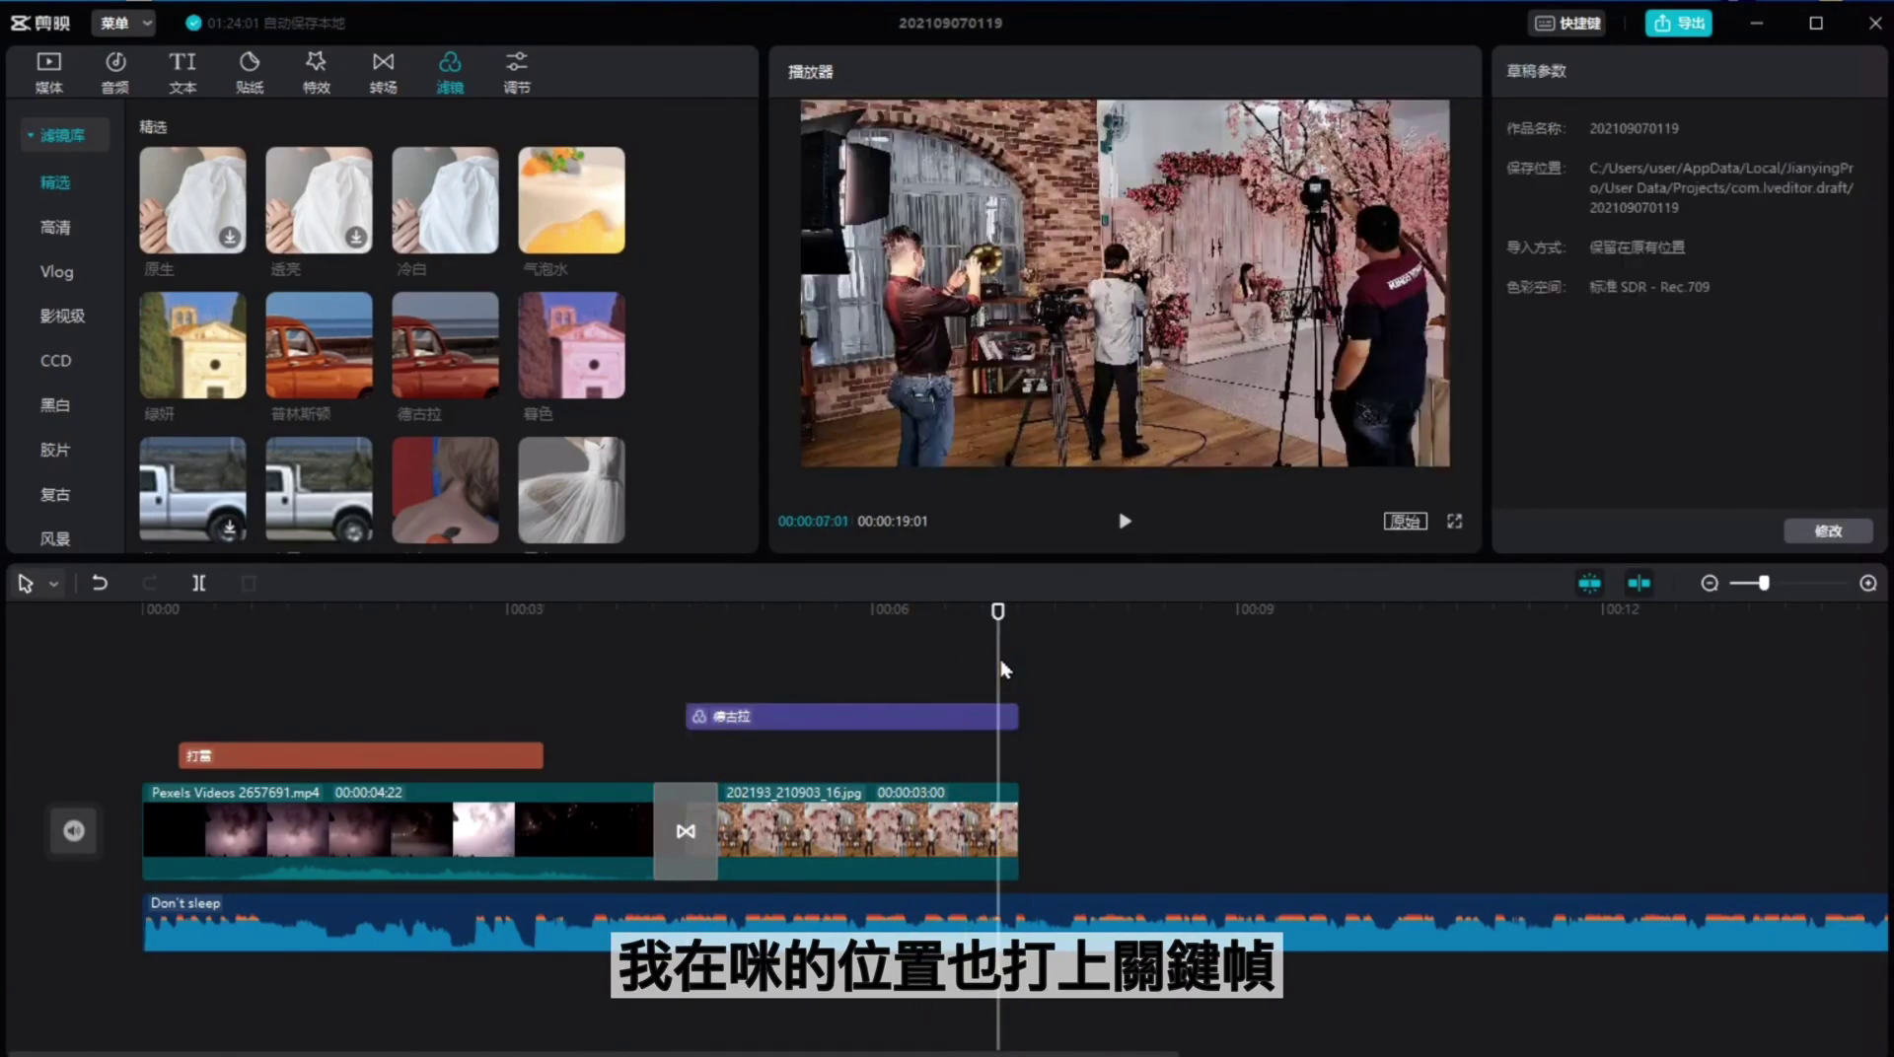
click(982, 723)
key(Right)
key(Right)
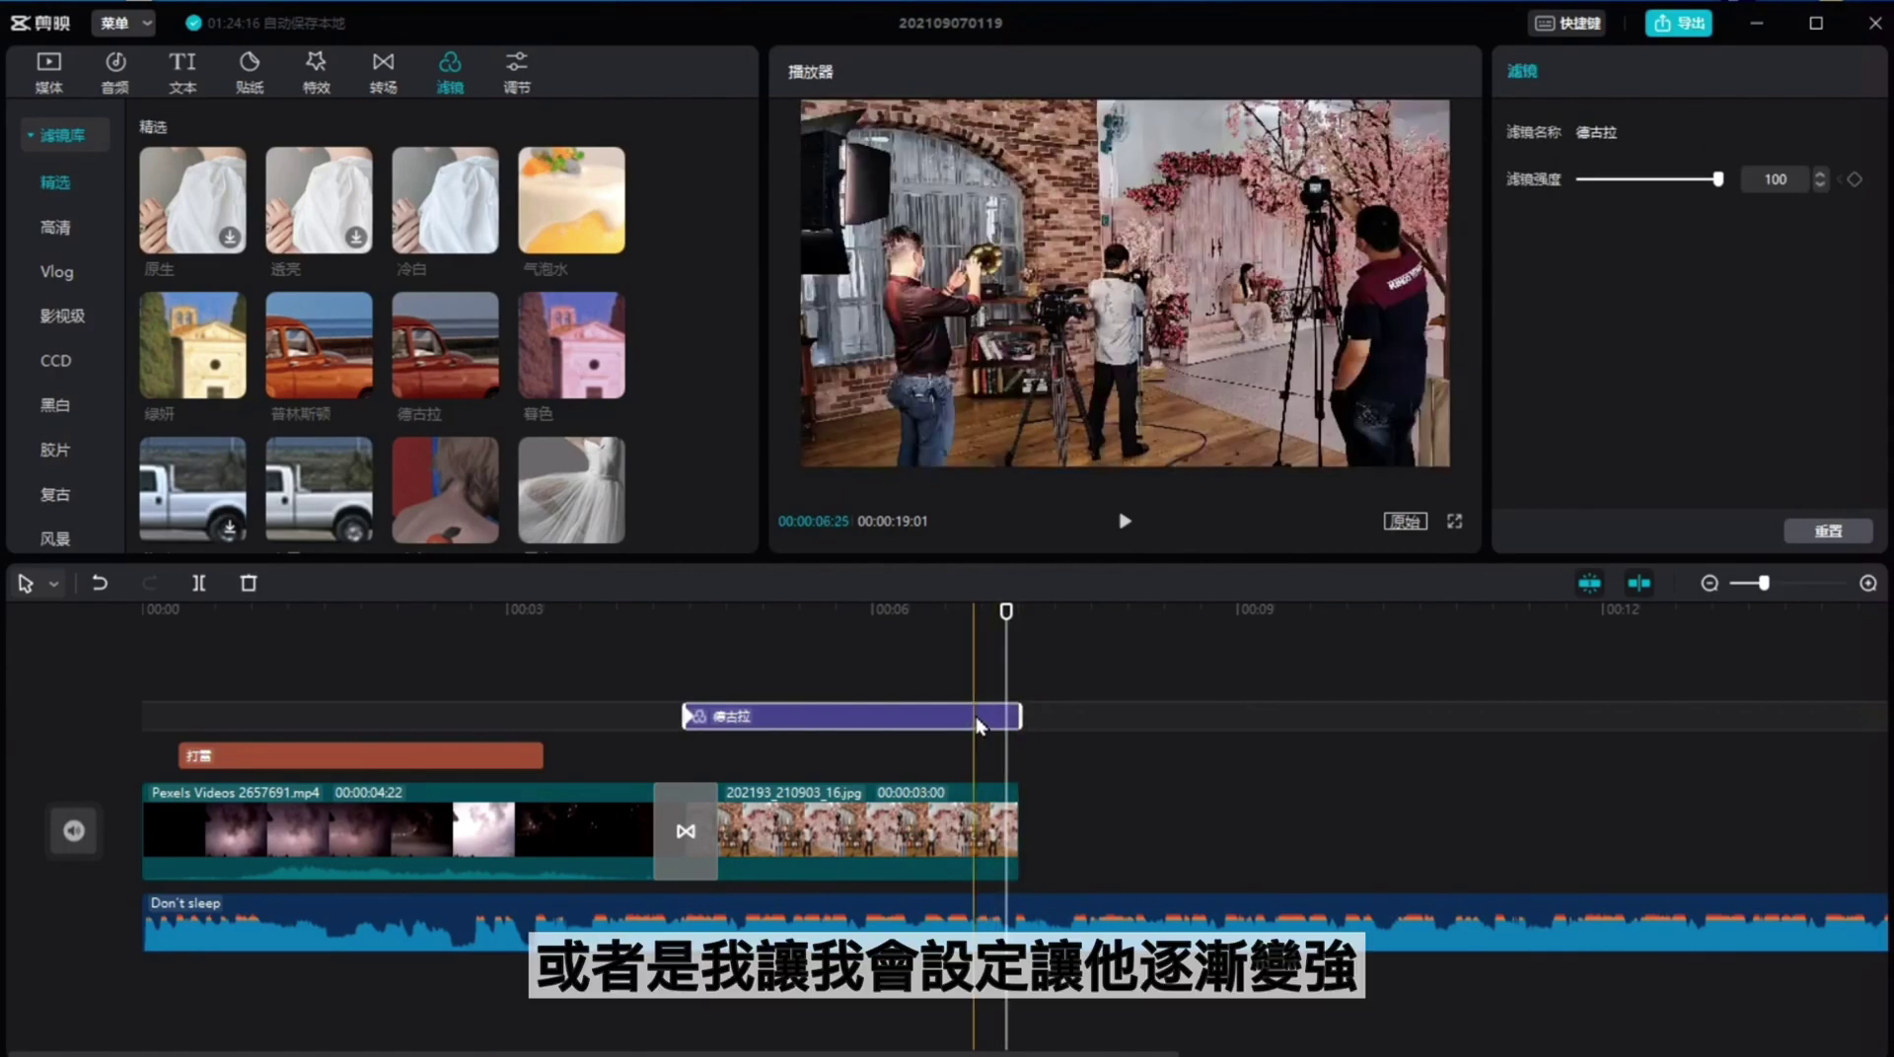
click(1853, 181)
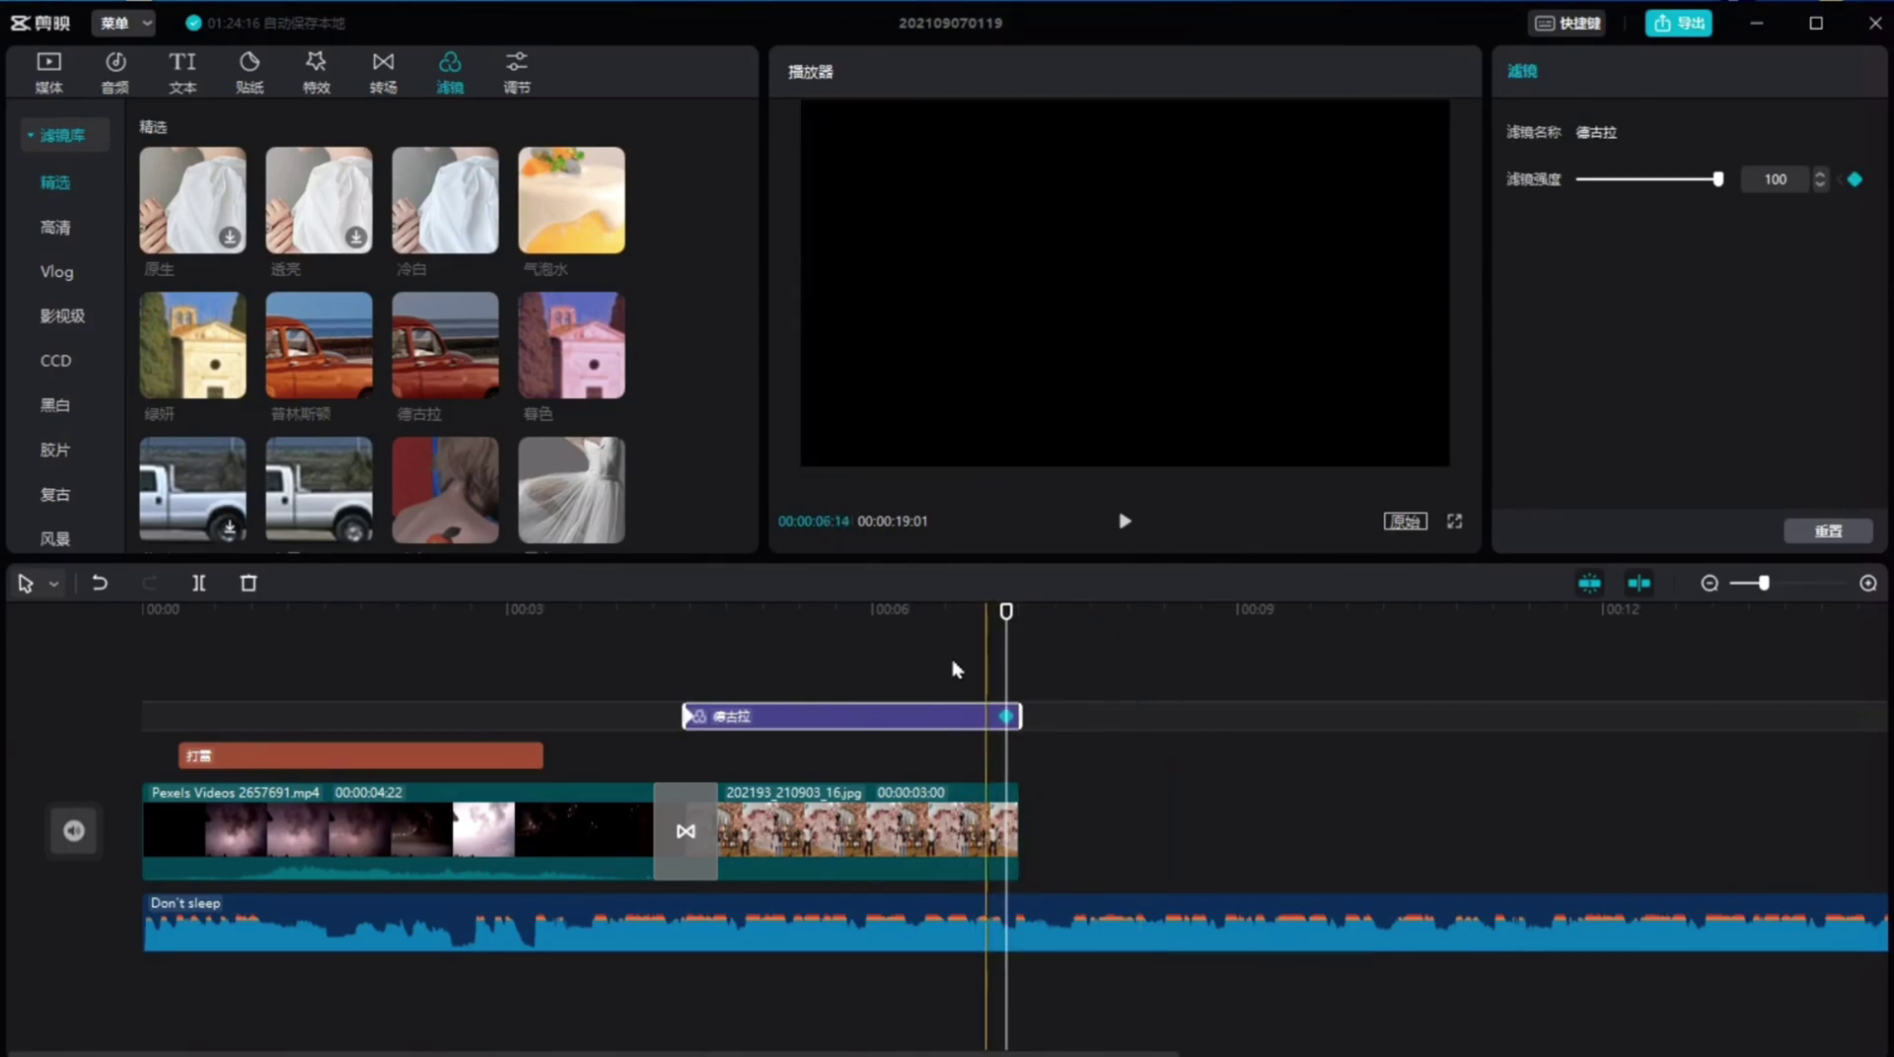
click(695, 720)
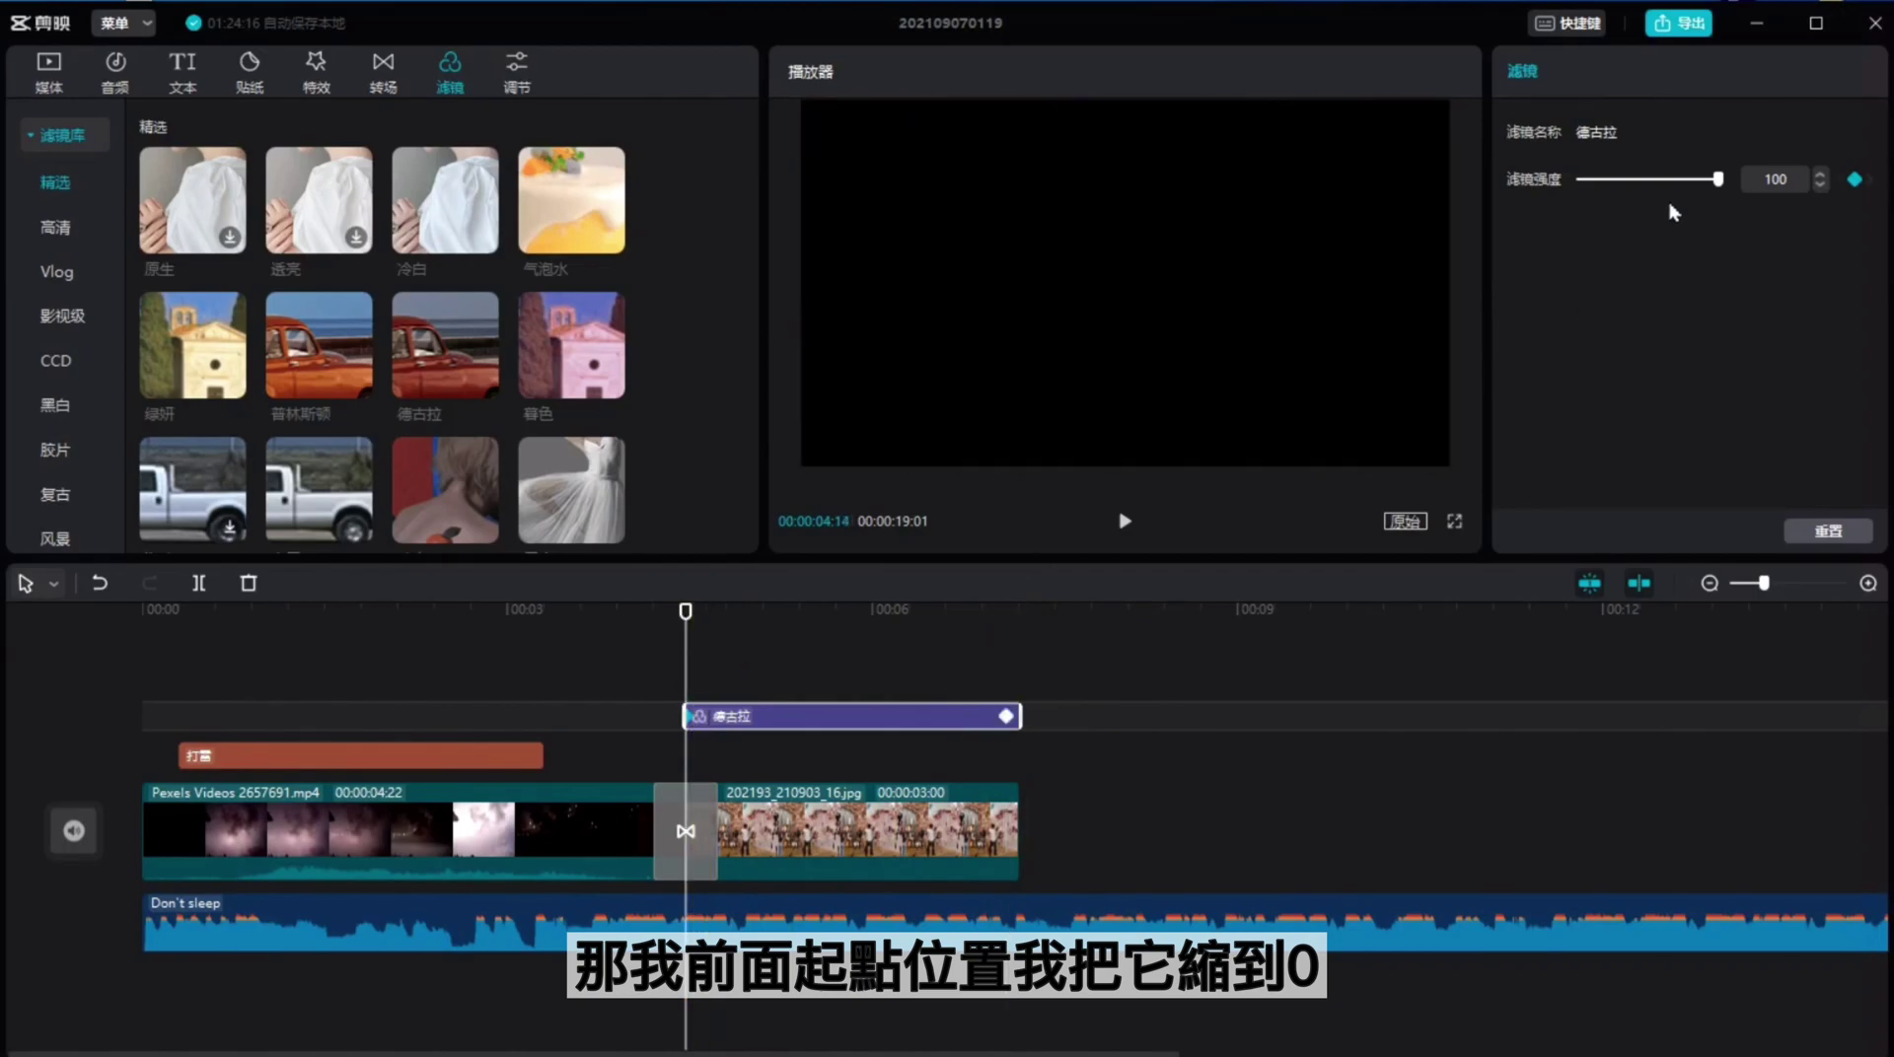
drag(1718, 182, 1571, 195)
Step: Play the section from just before the 德古拉 filter to check its gradual intensity change
click(923, 696)
click(665, 666)
click(1124, 521)
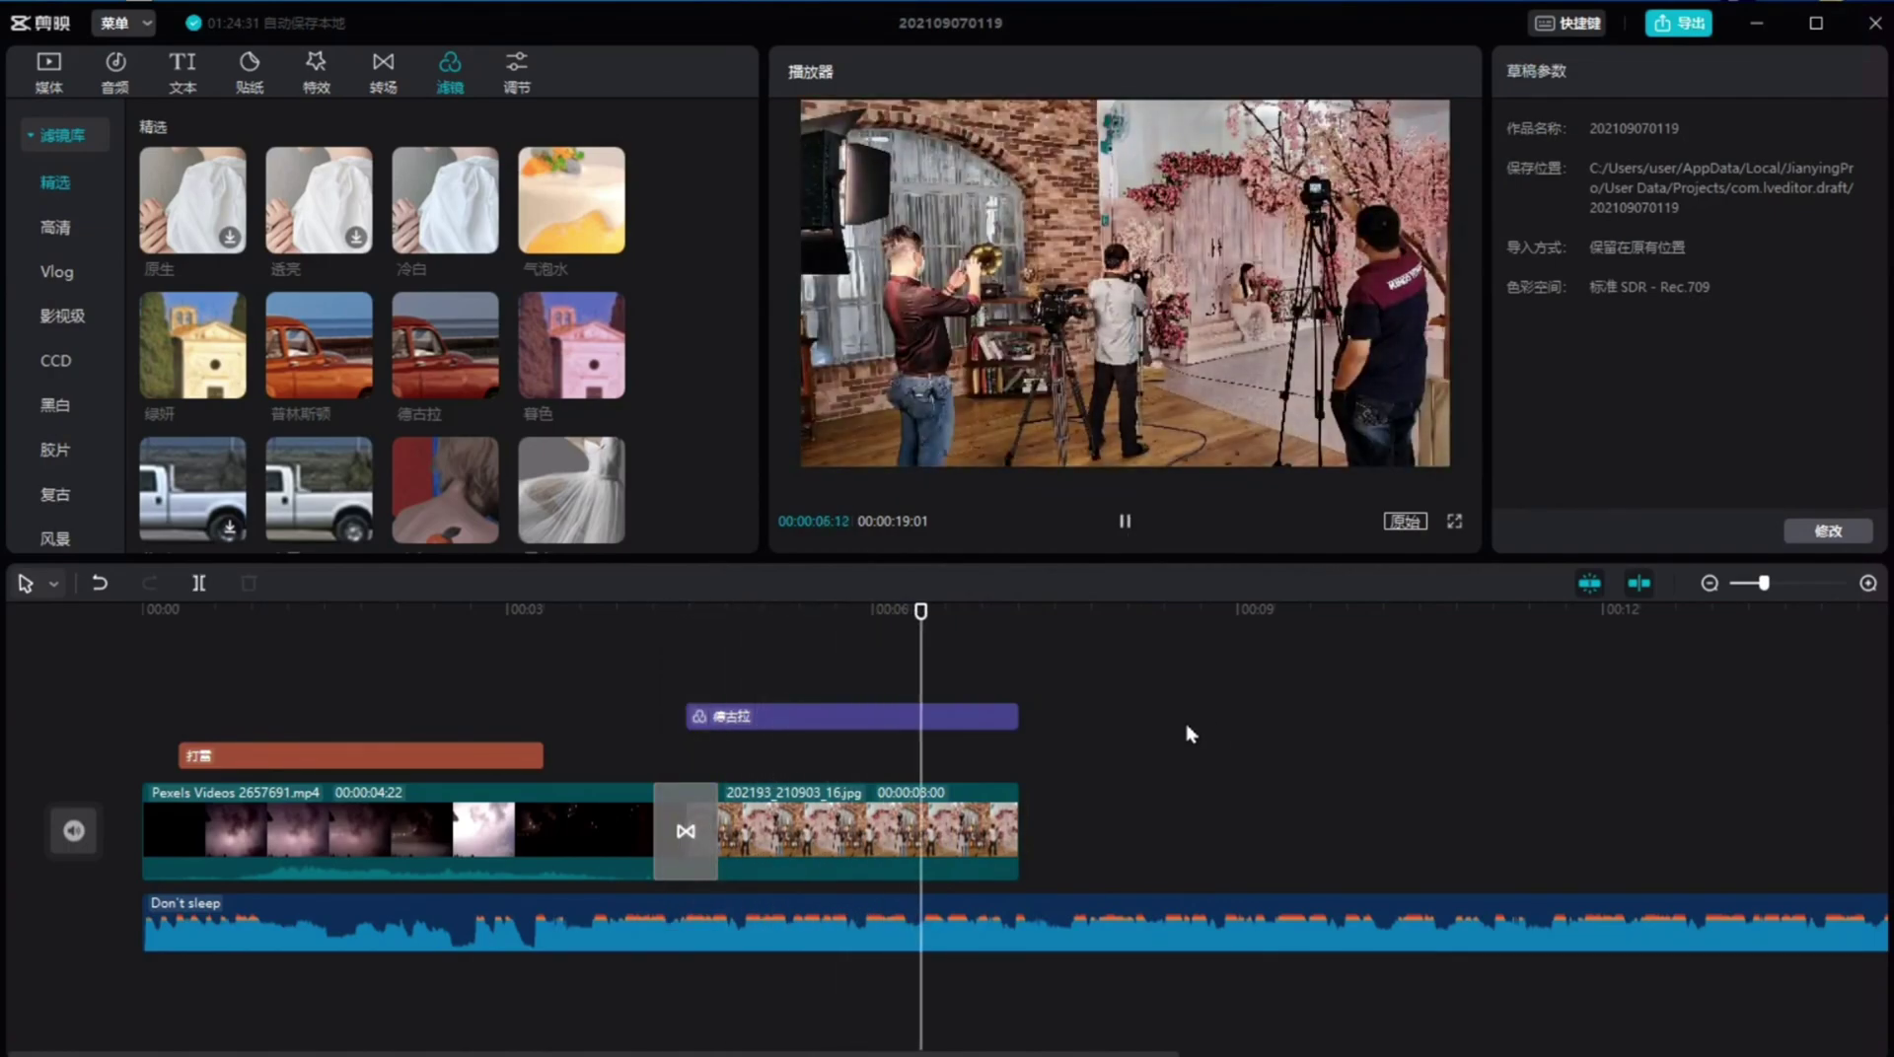
key(space)
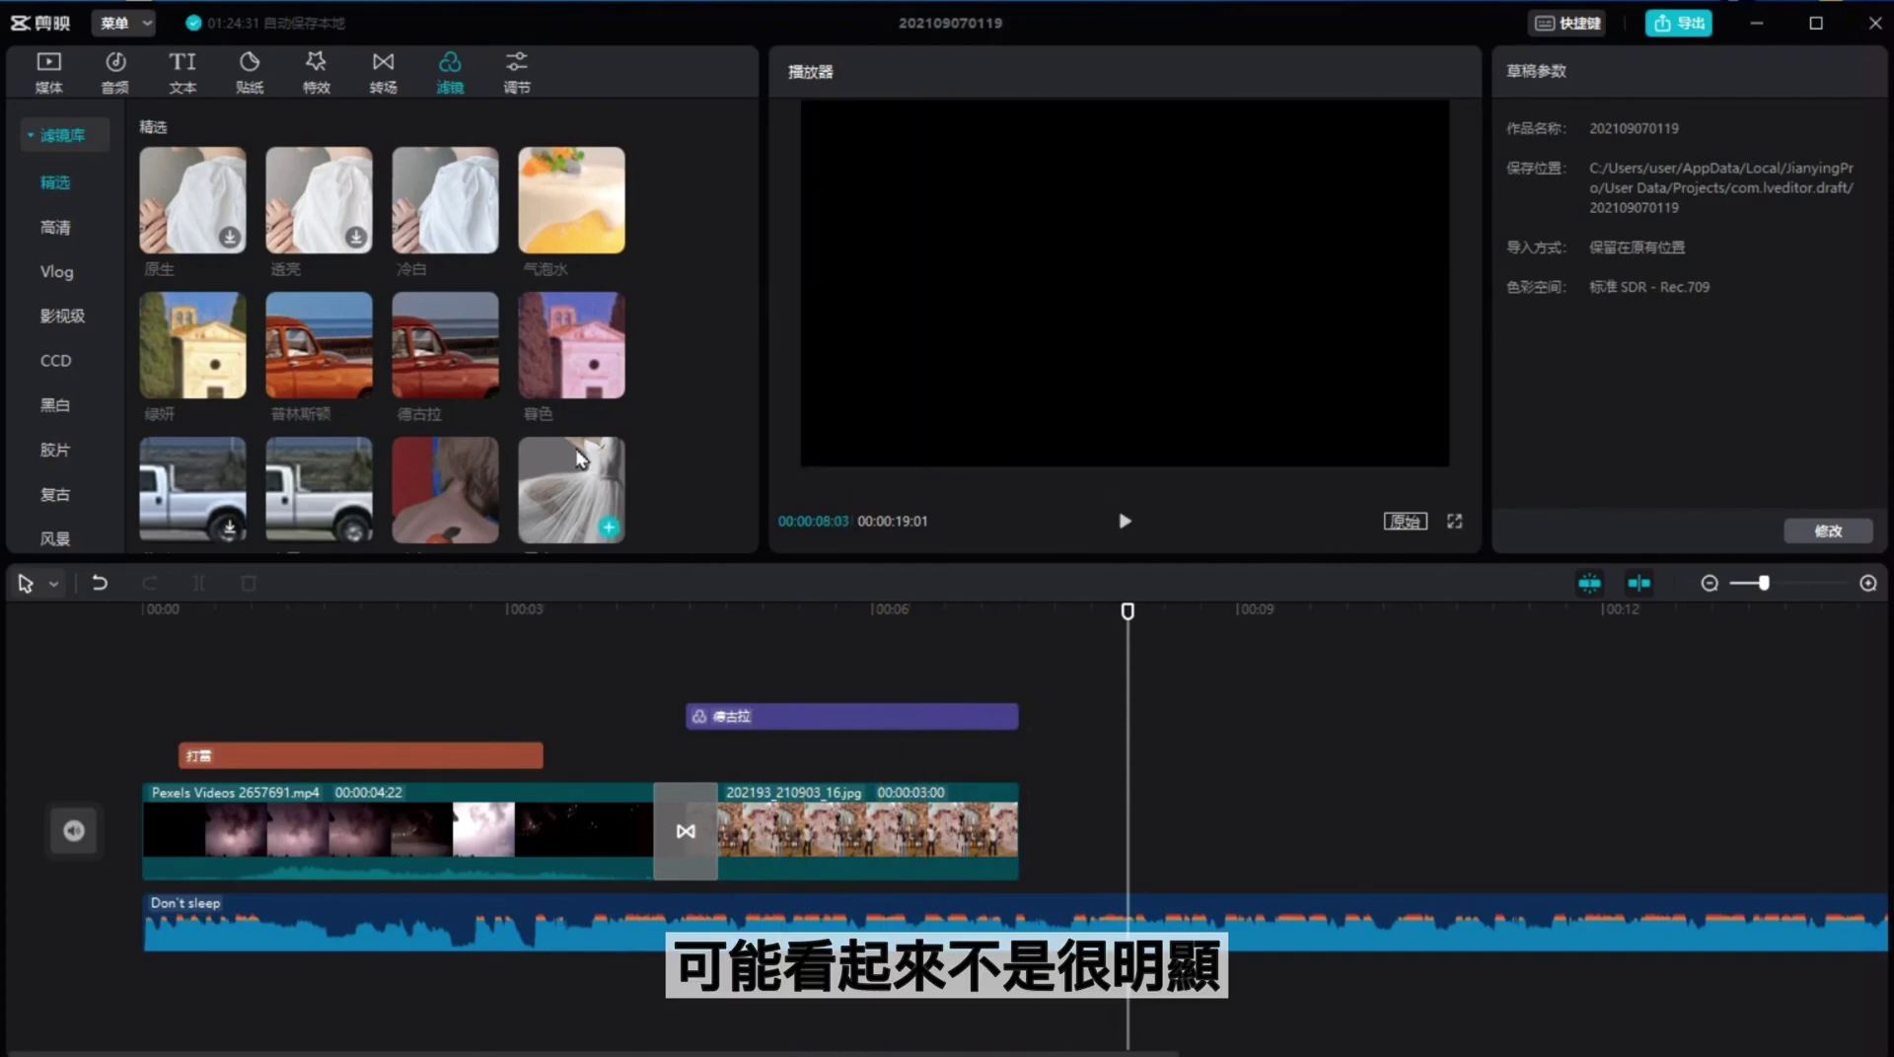
Step: Replace the 德古拉 filter with 白皙 from 高清 and keyframe its intensity at 0 near the filter's start
scroll(578, 459, down, 5)
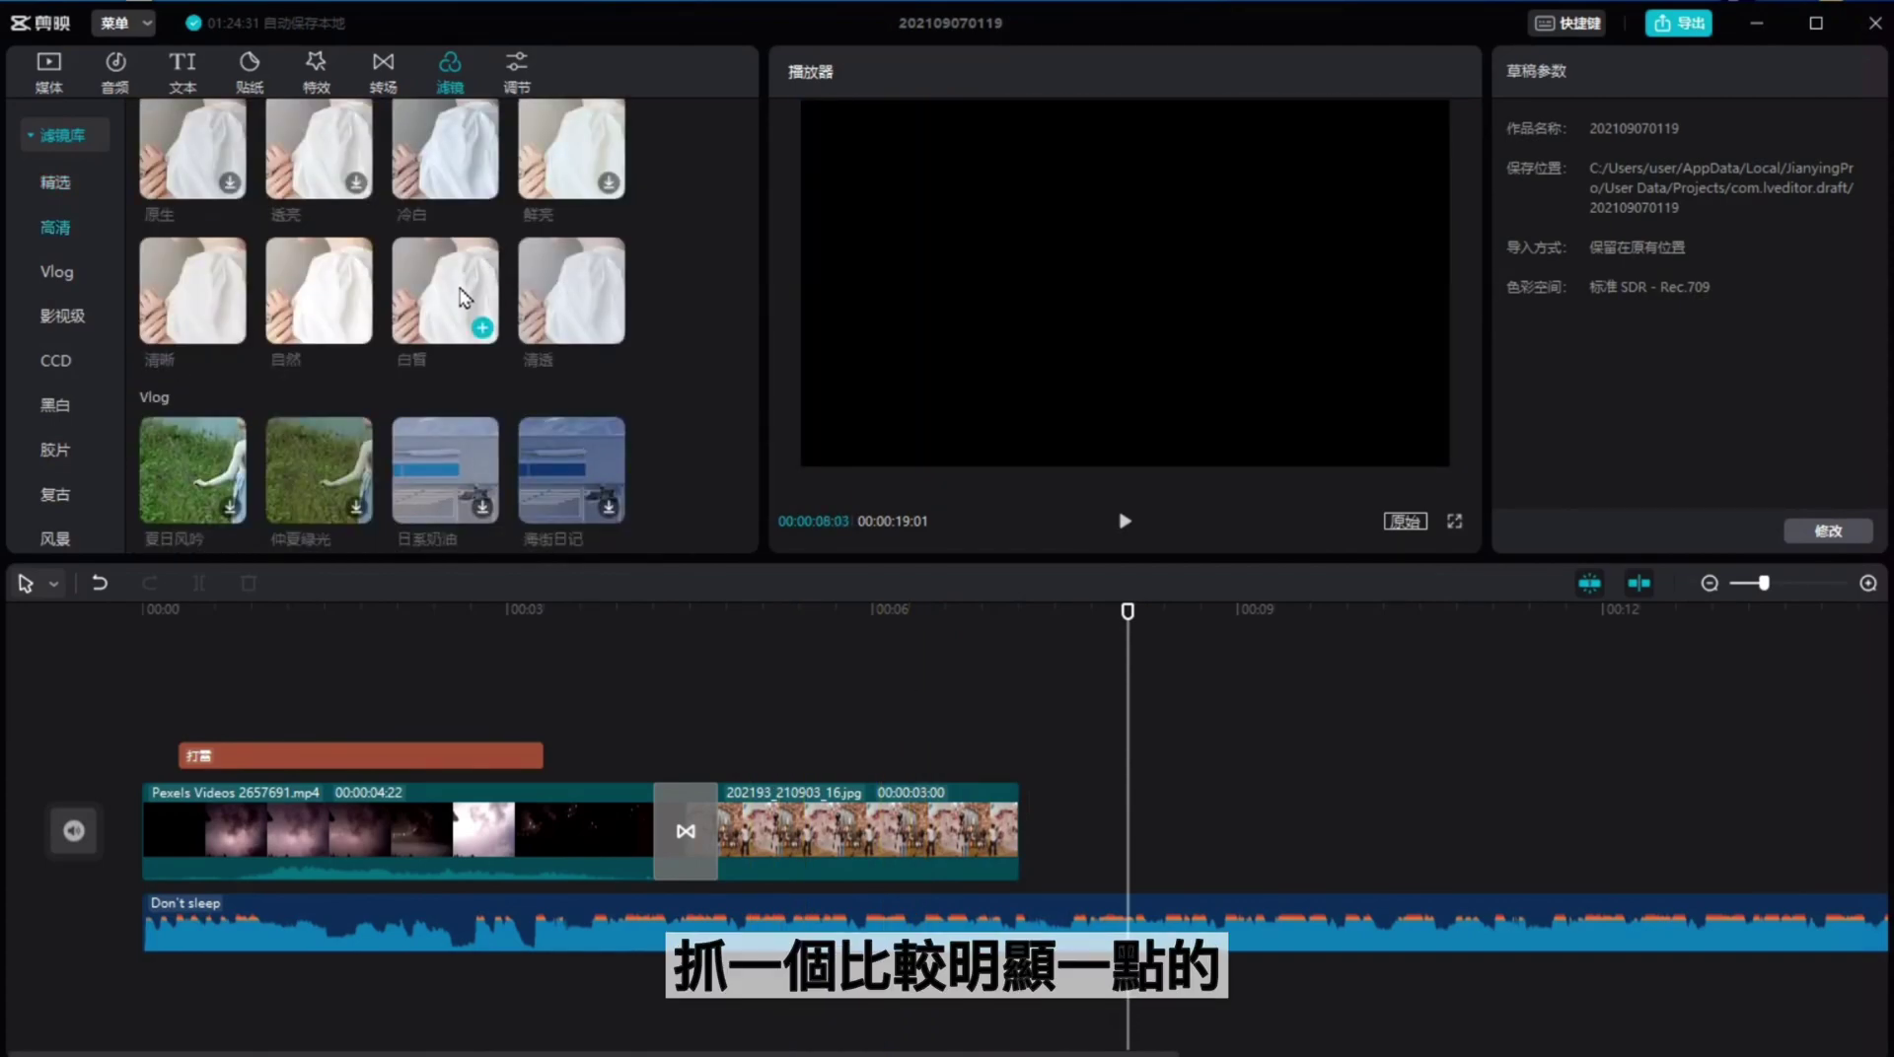
drag(463, 298, 737, 738)
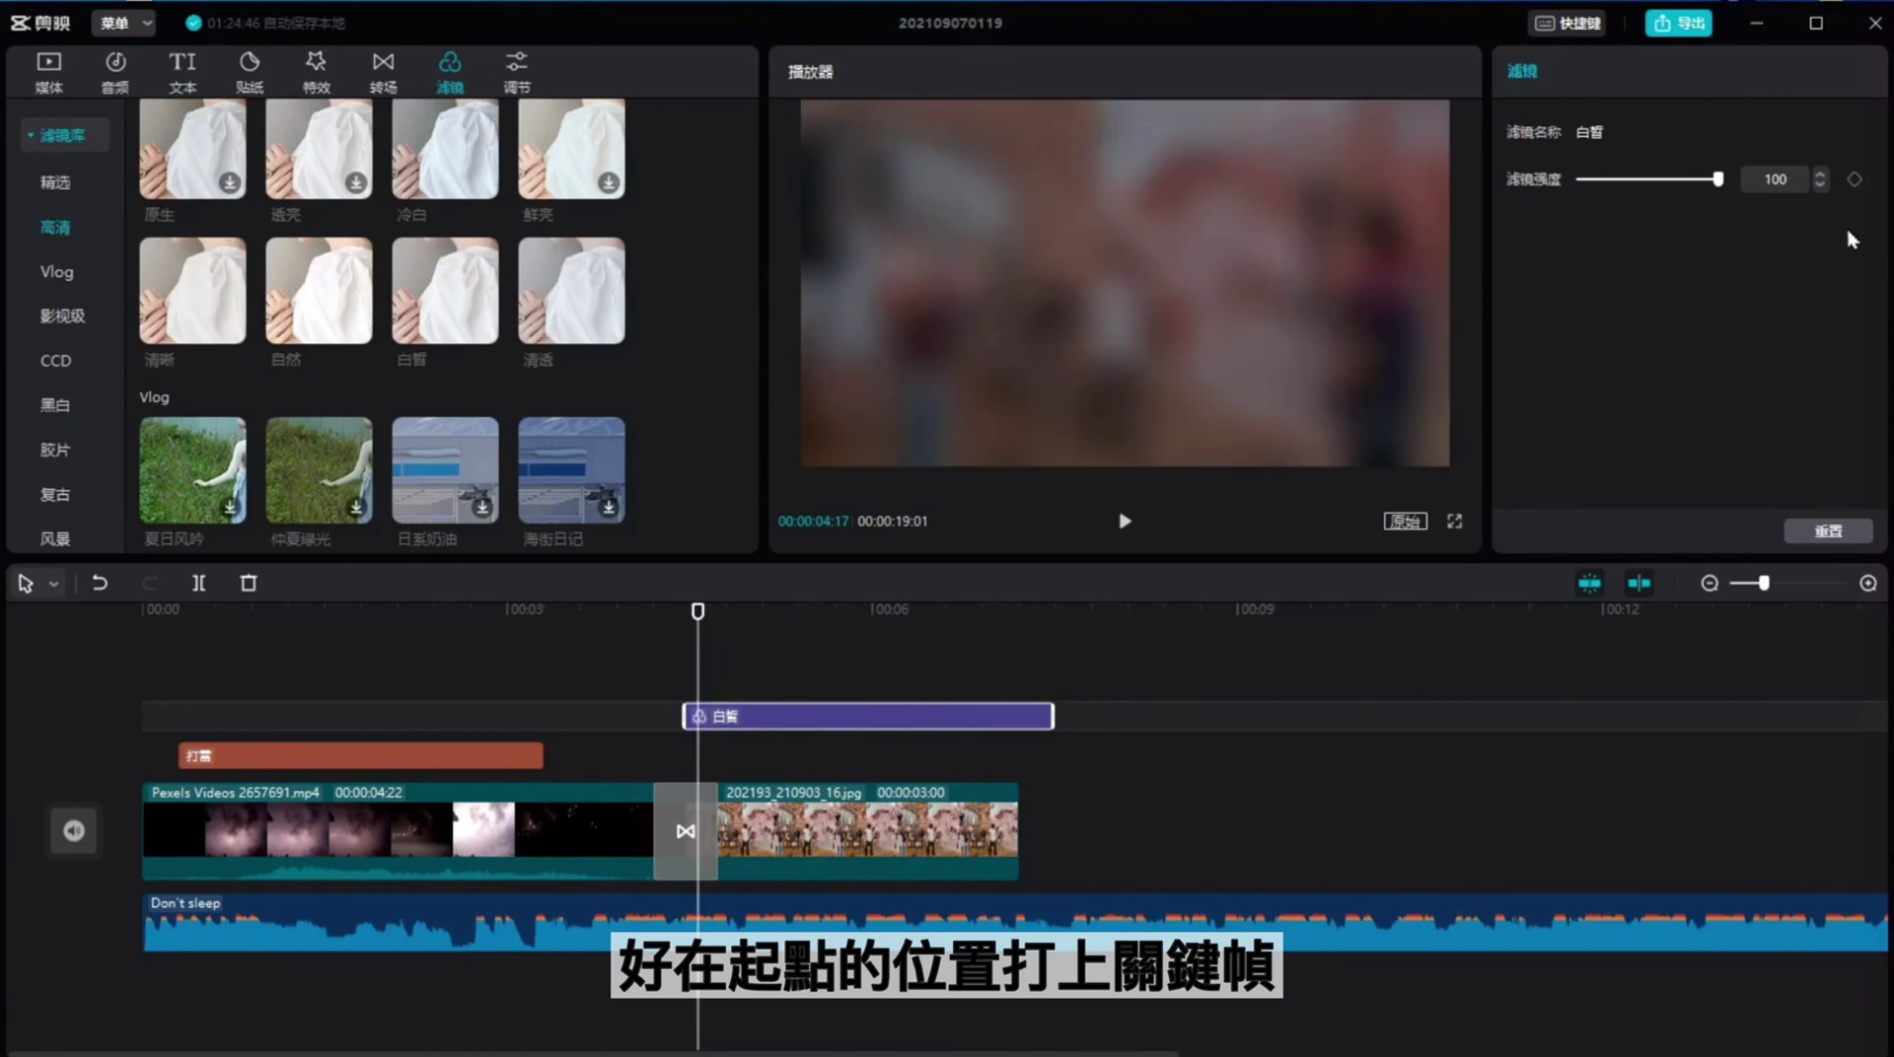
click(1854, 179)
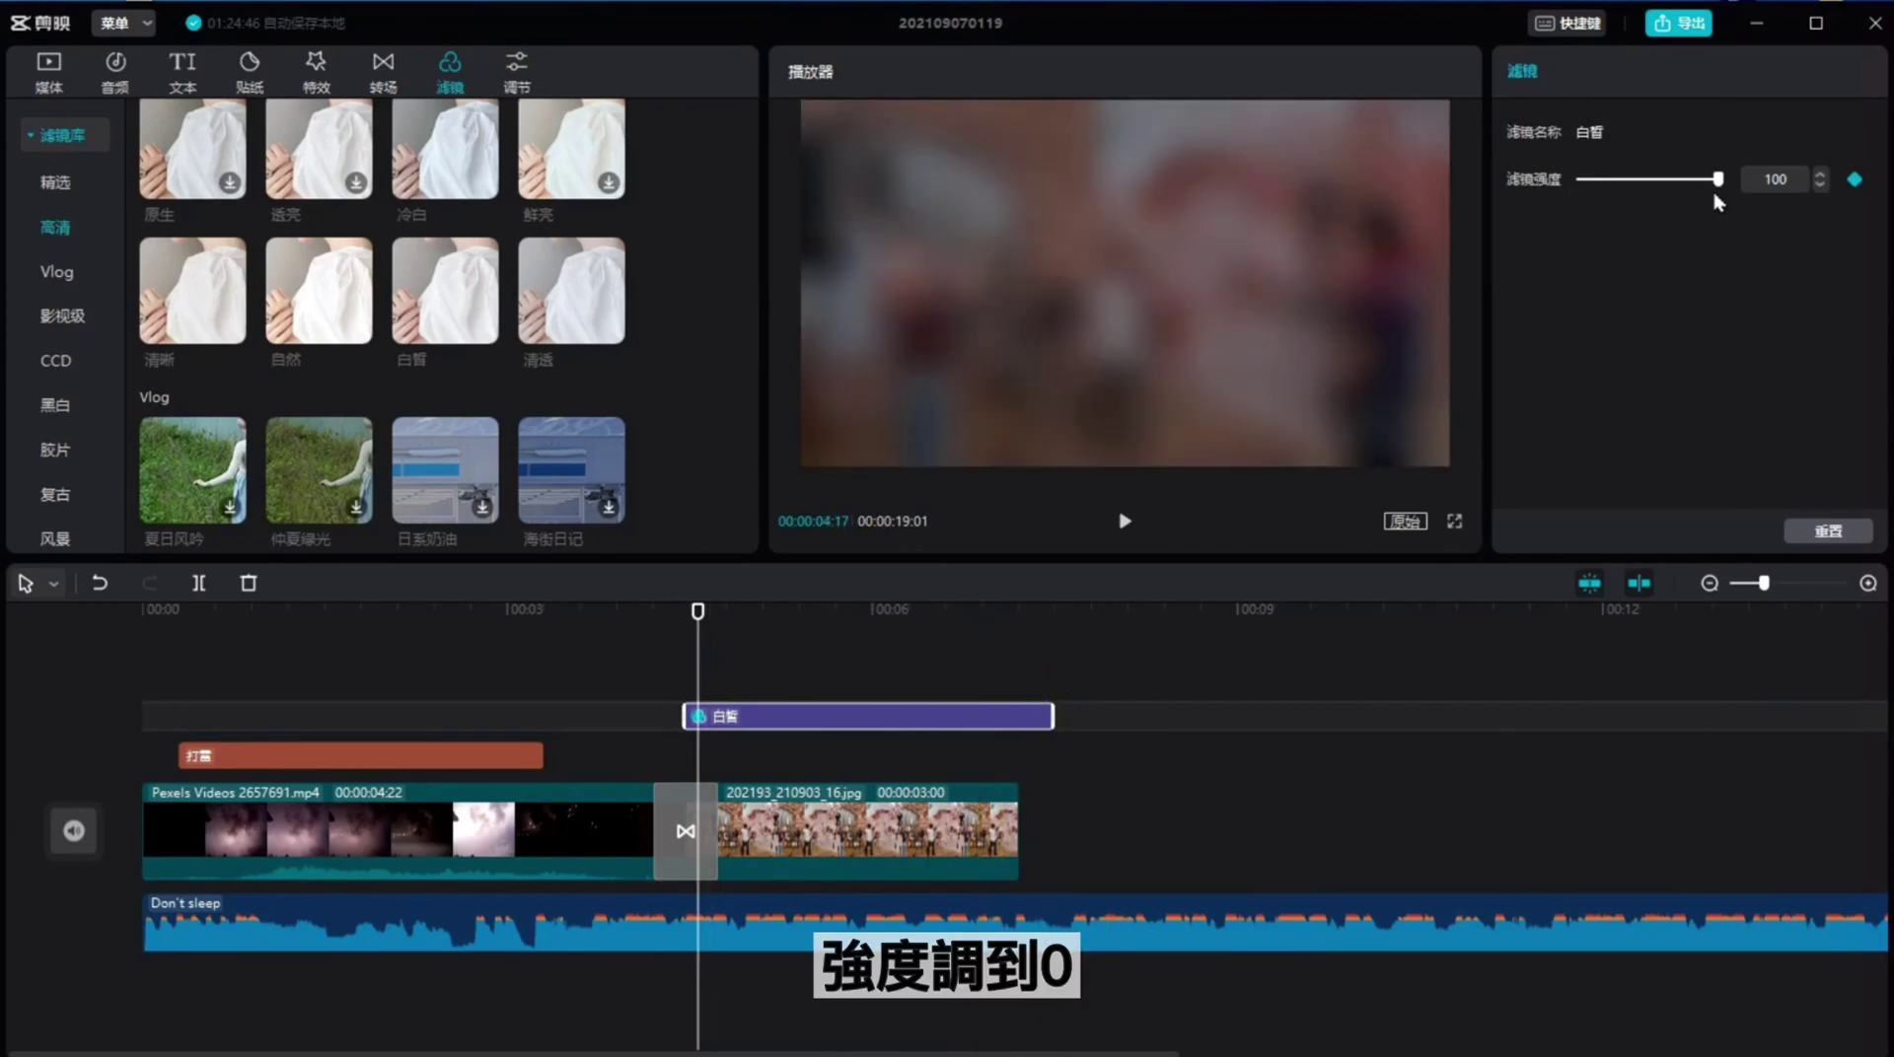
drag(1718, 182, 1577, 187)
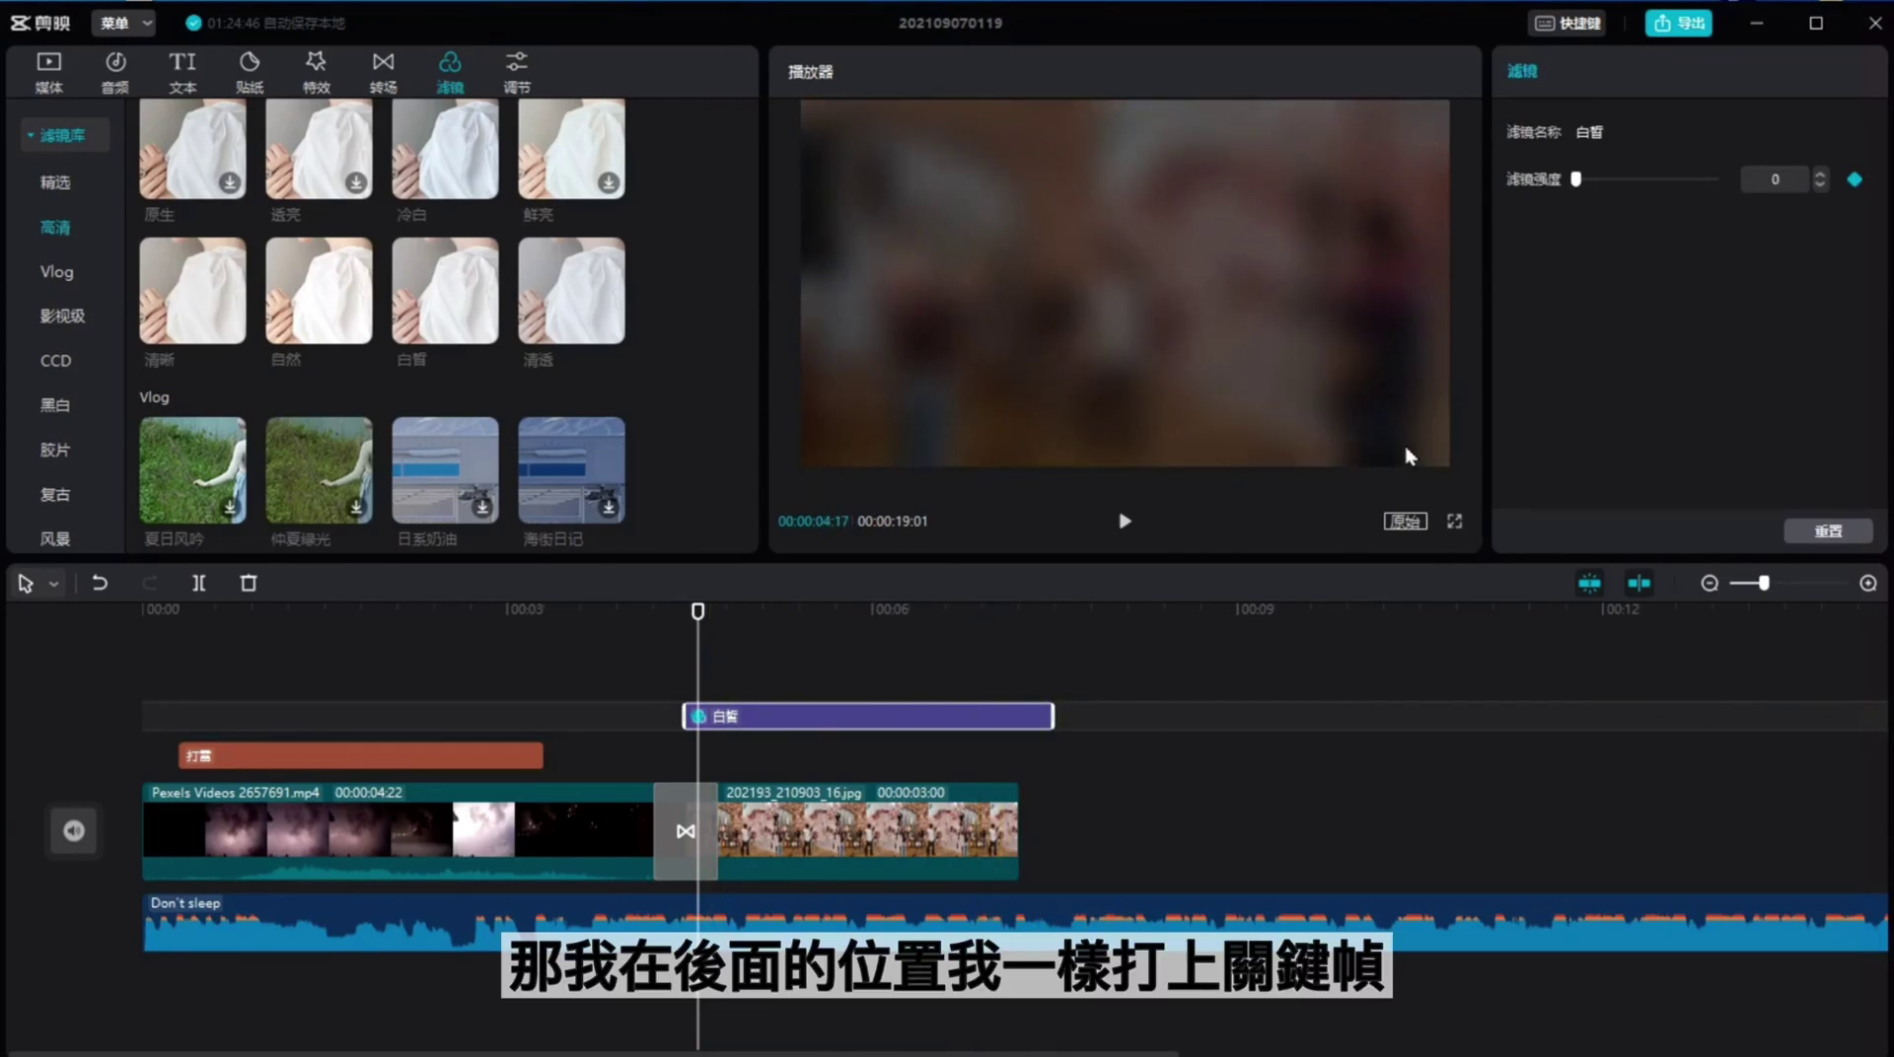
Step: Add a second 滤镜强度 keyframe to the 白皙 filter near the photo's end, with intensity 100
click(983, 647)
click(1018, 679)
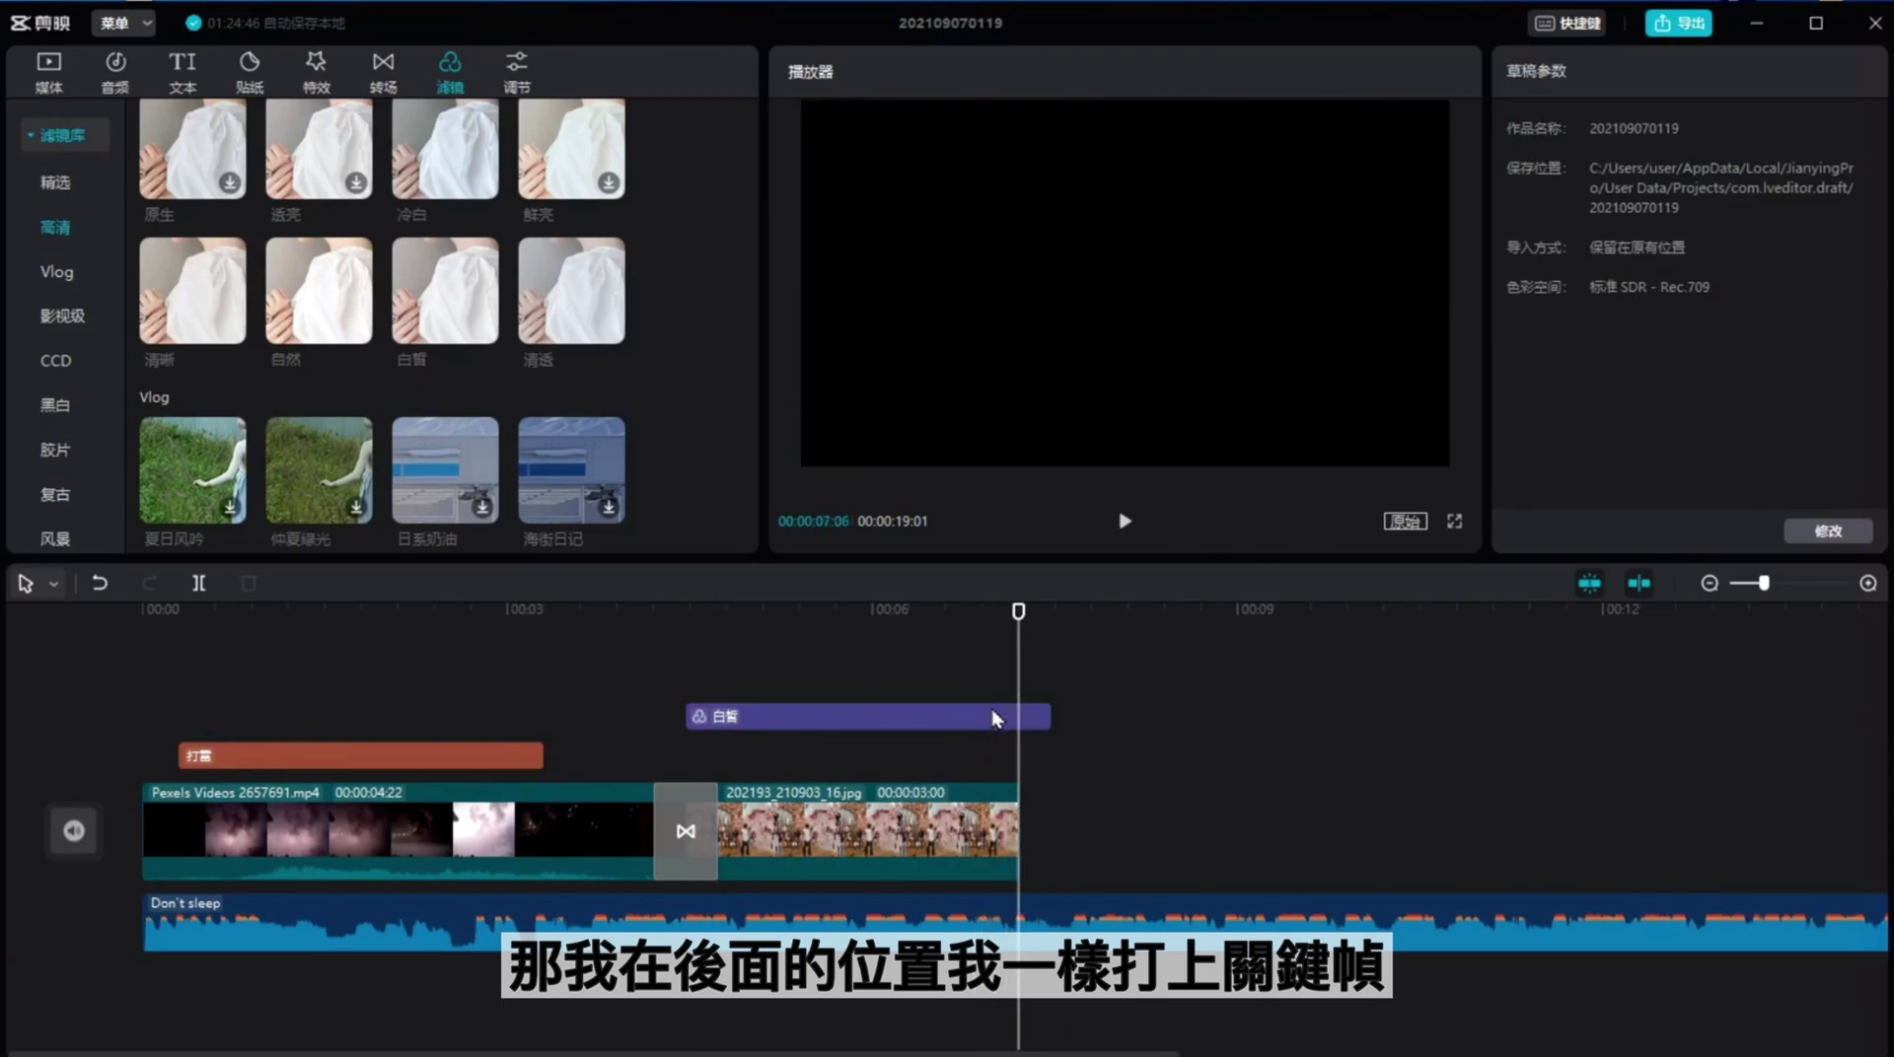
click(1002, 716)
click(1858, 189)
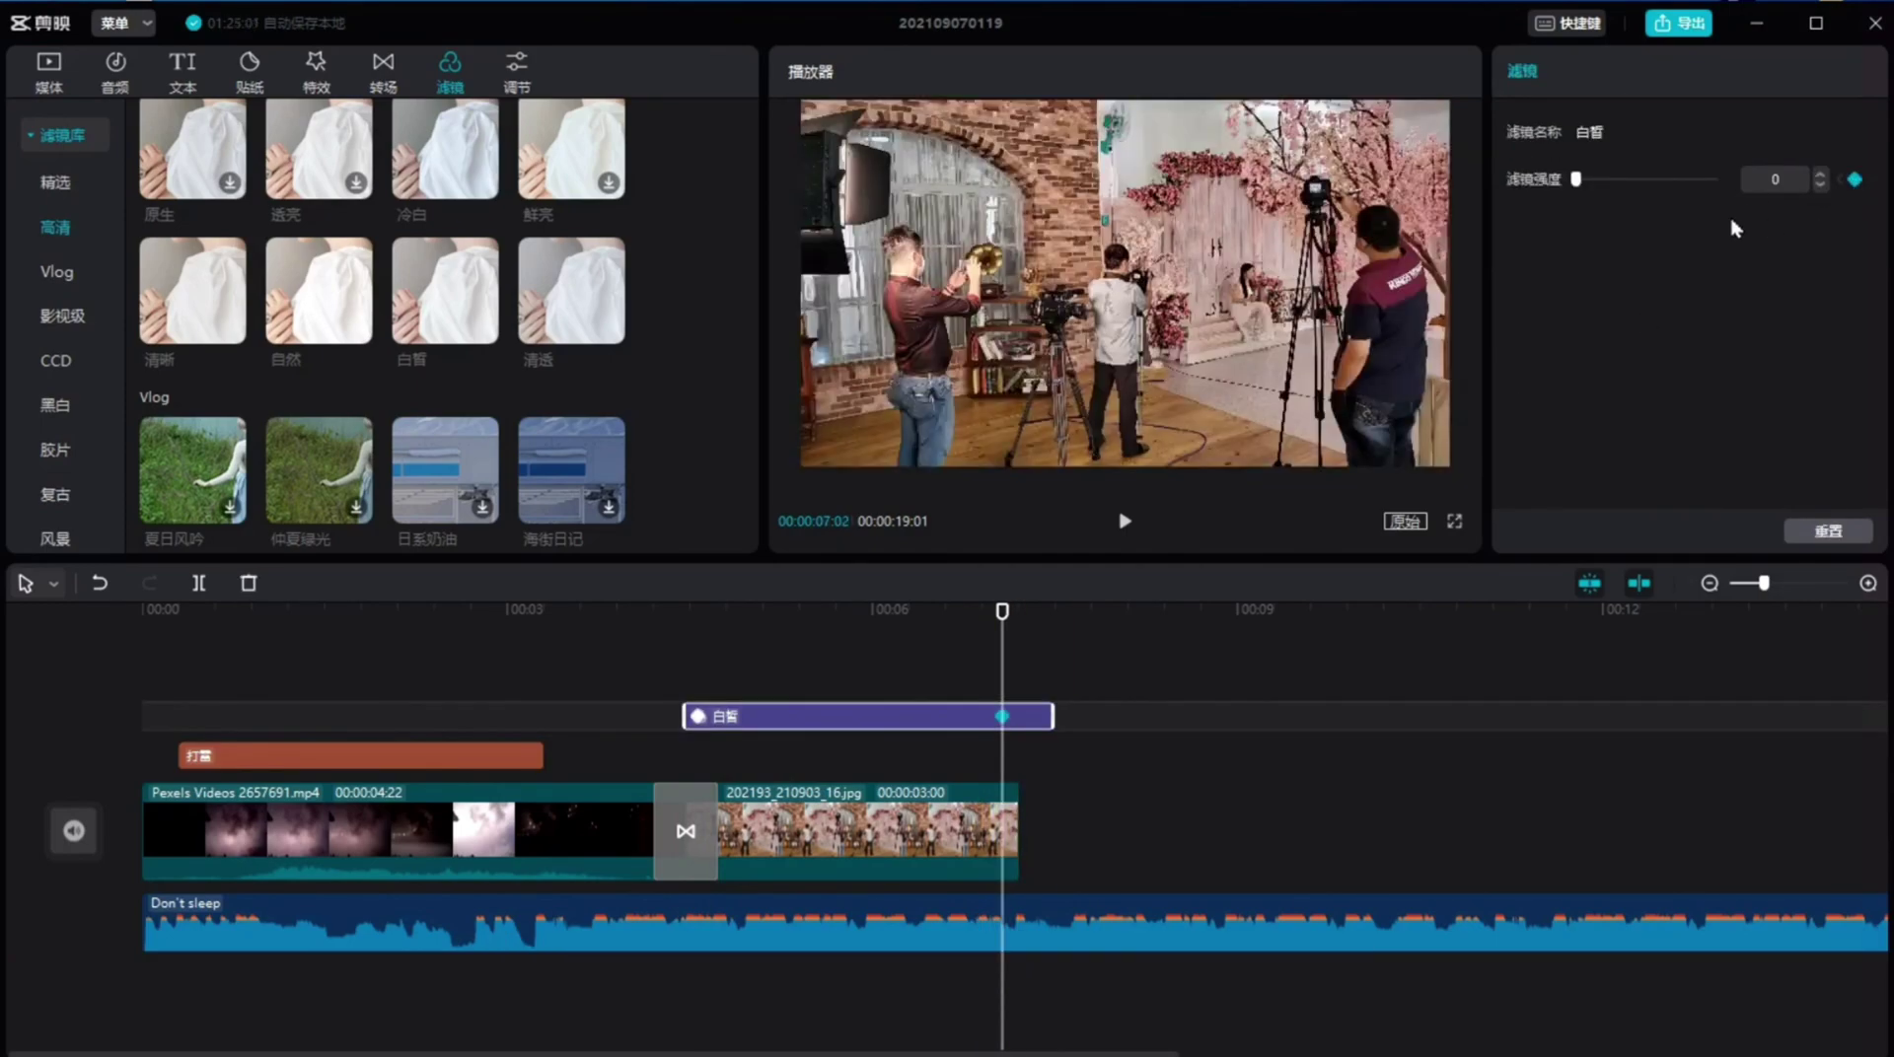
drag(1576, 179, 1733, 190)
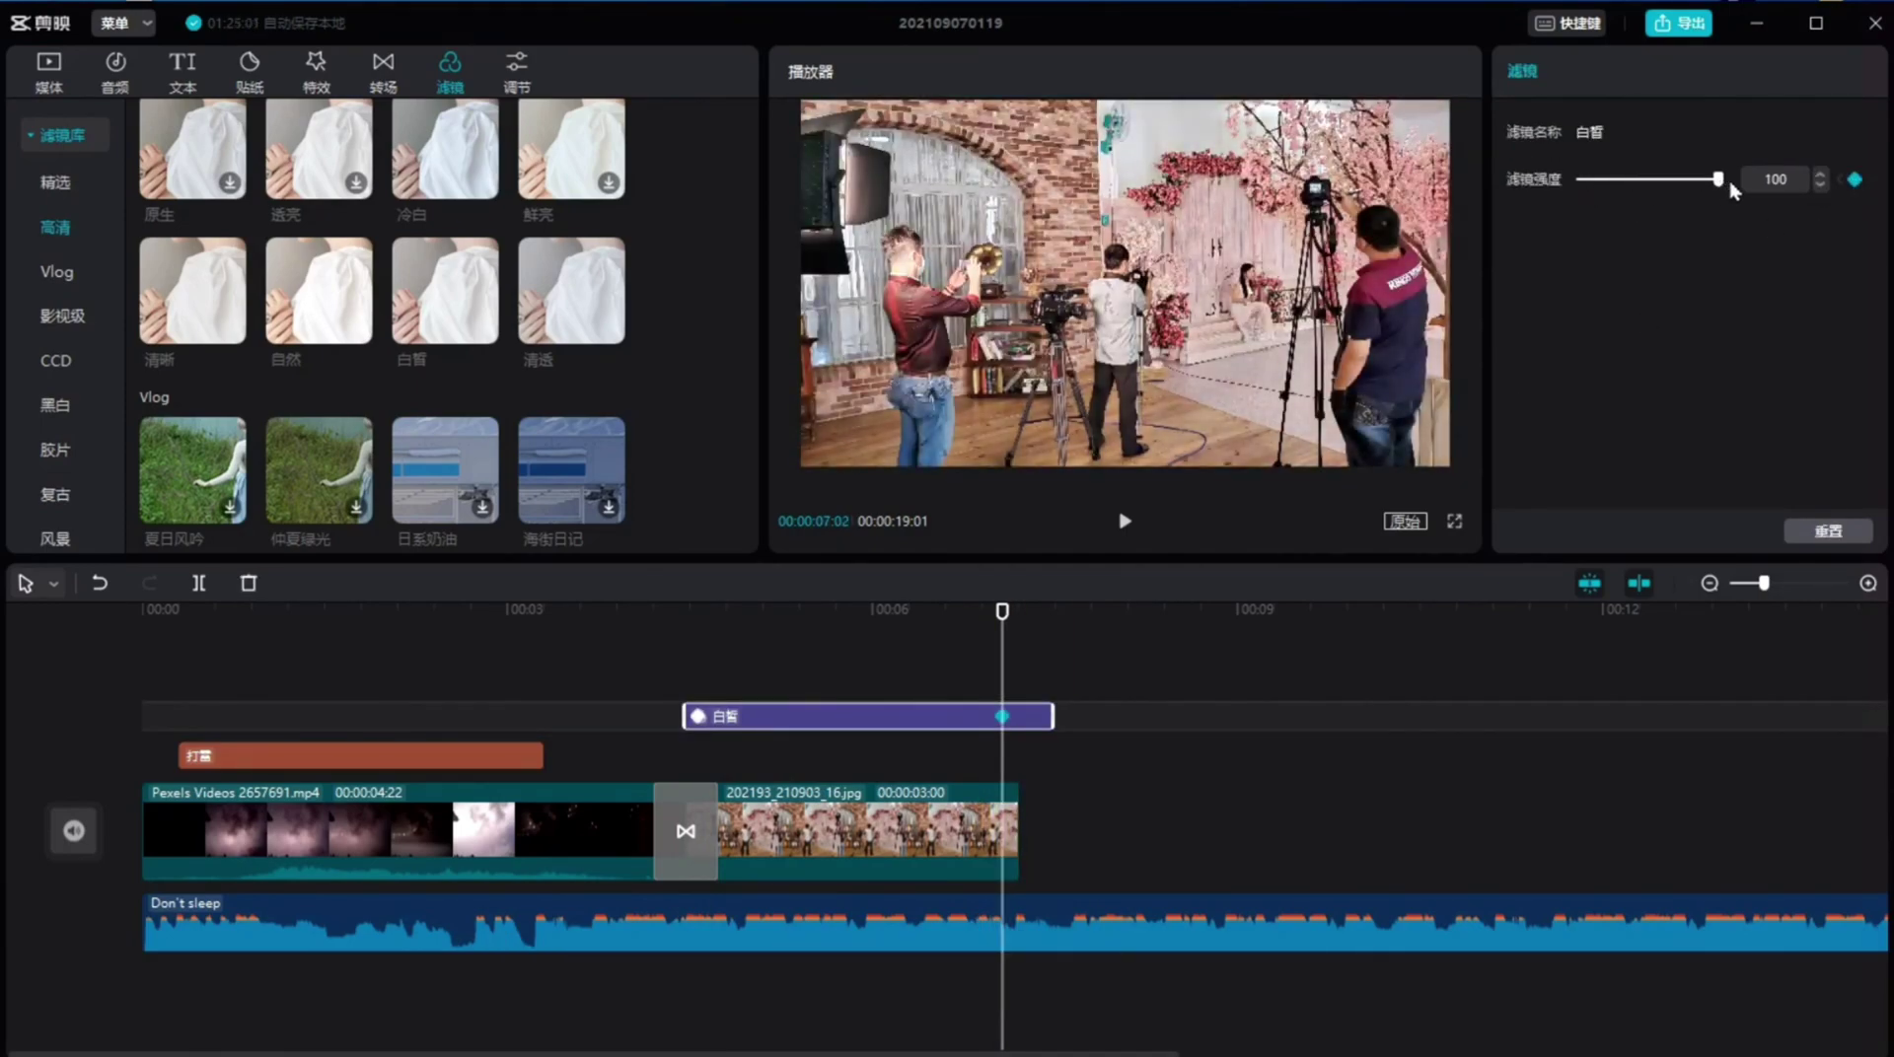
Step: Play the photo section with the 白皙 filter and examine the intensity change between its two keyframes
click(606, 655)
click(660, 652)
click(1125, 523)
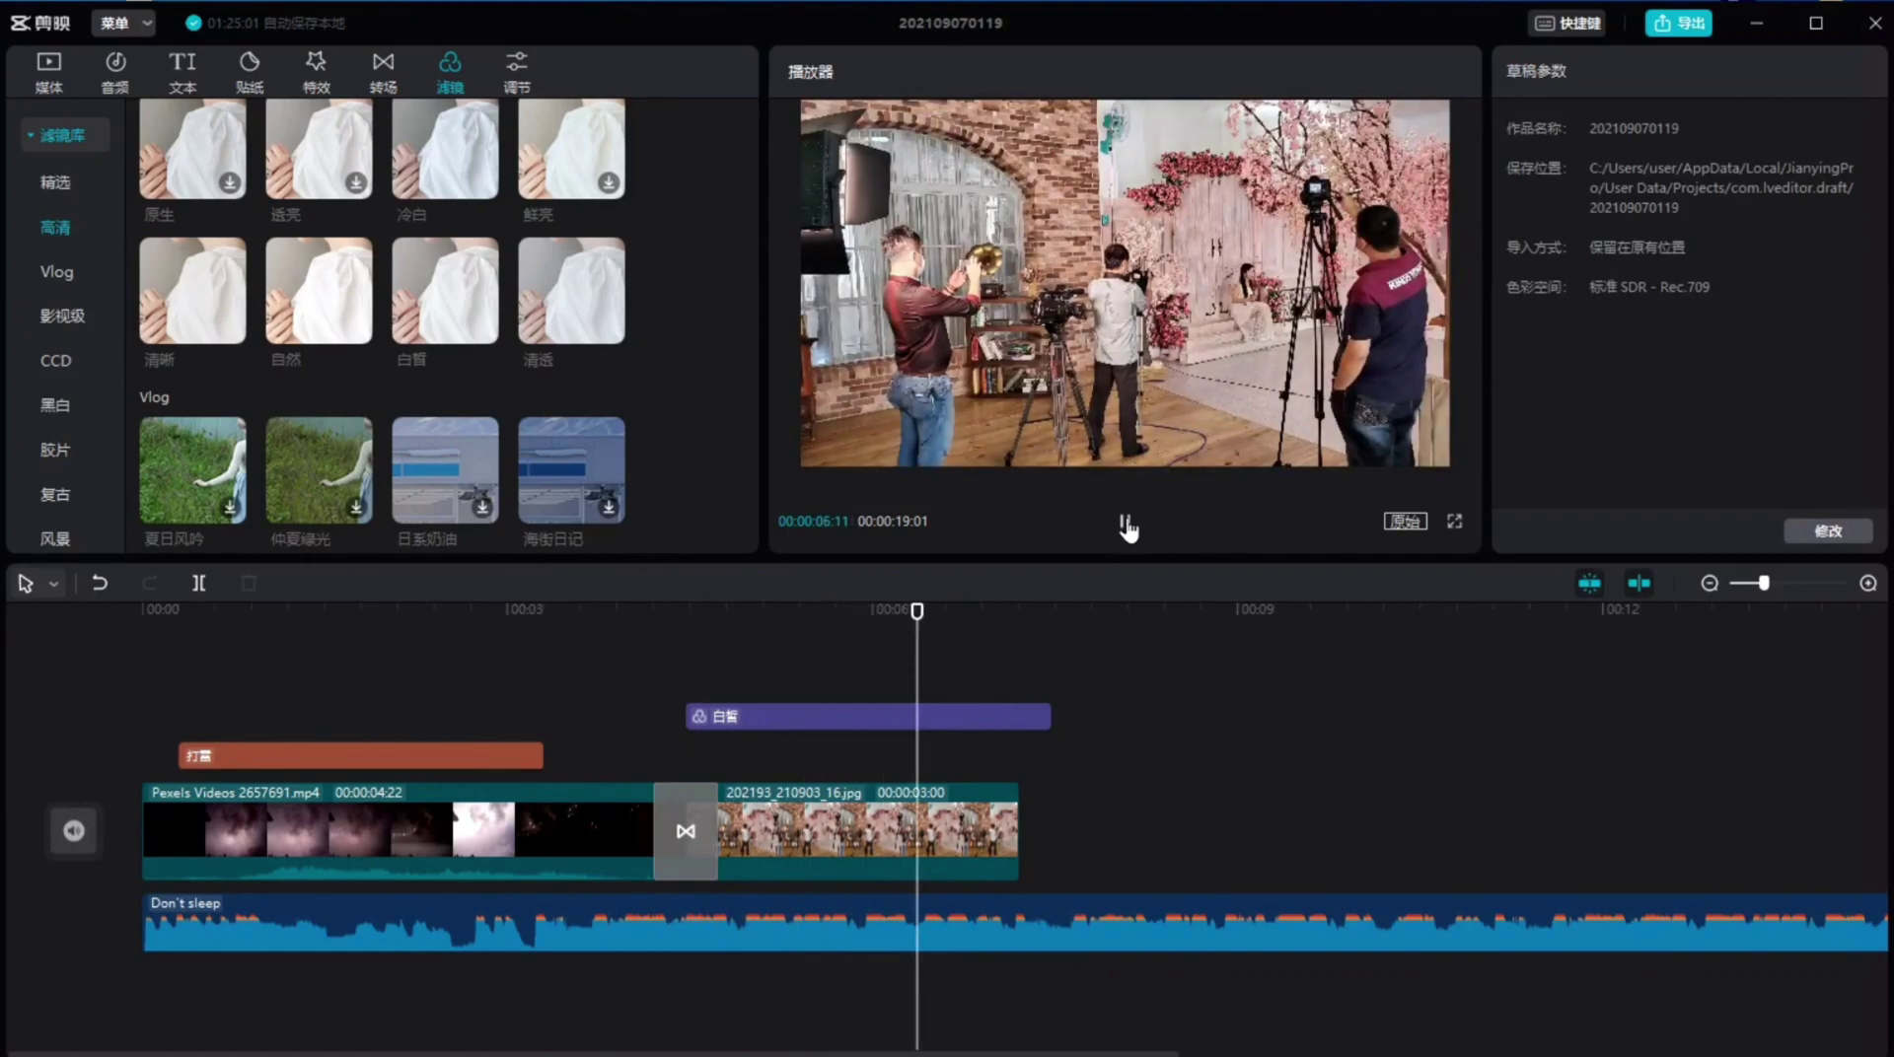
click(1125, 523)
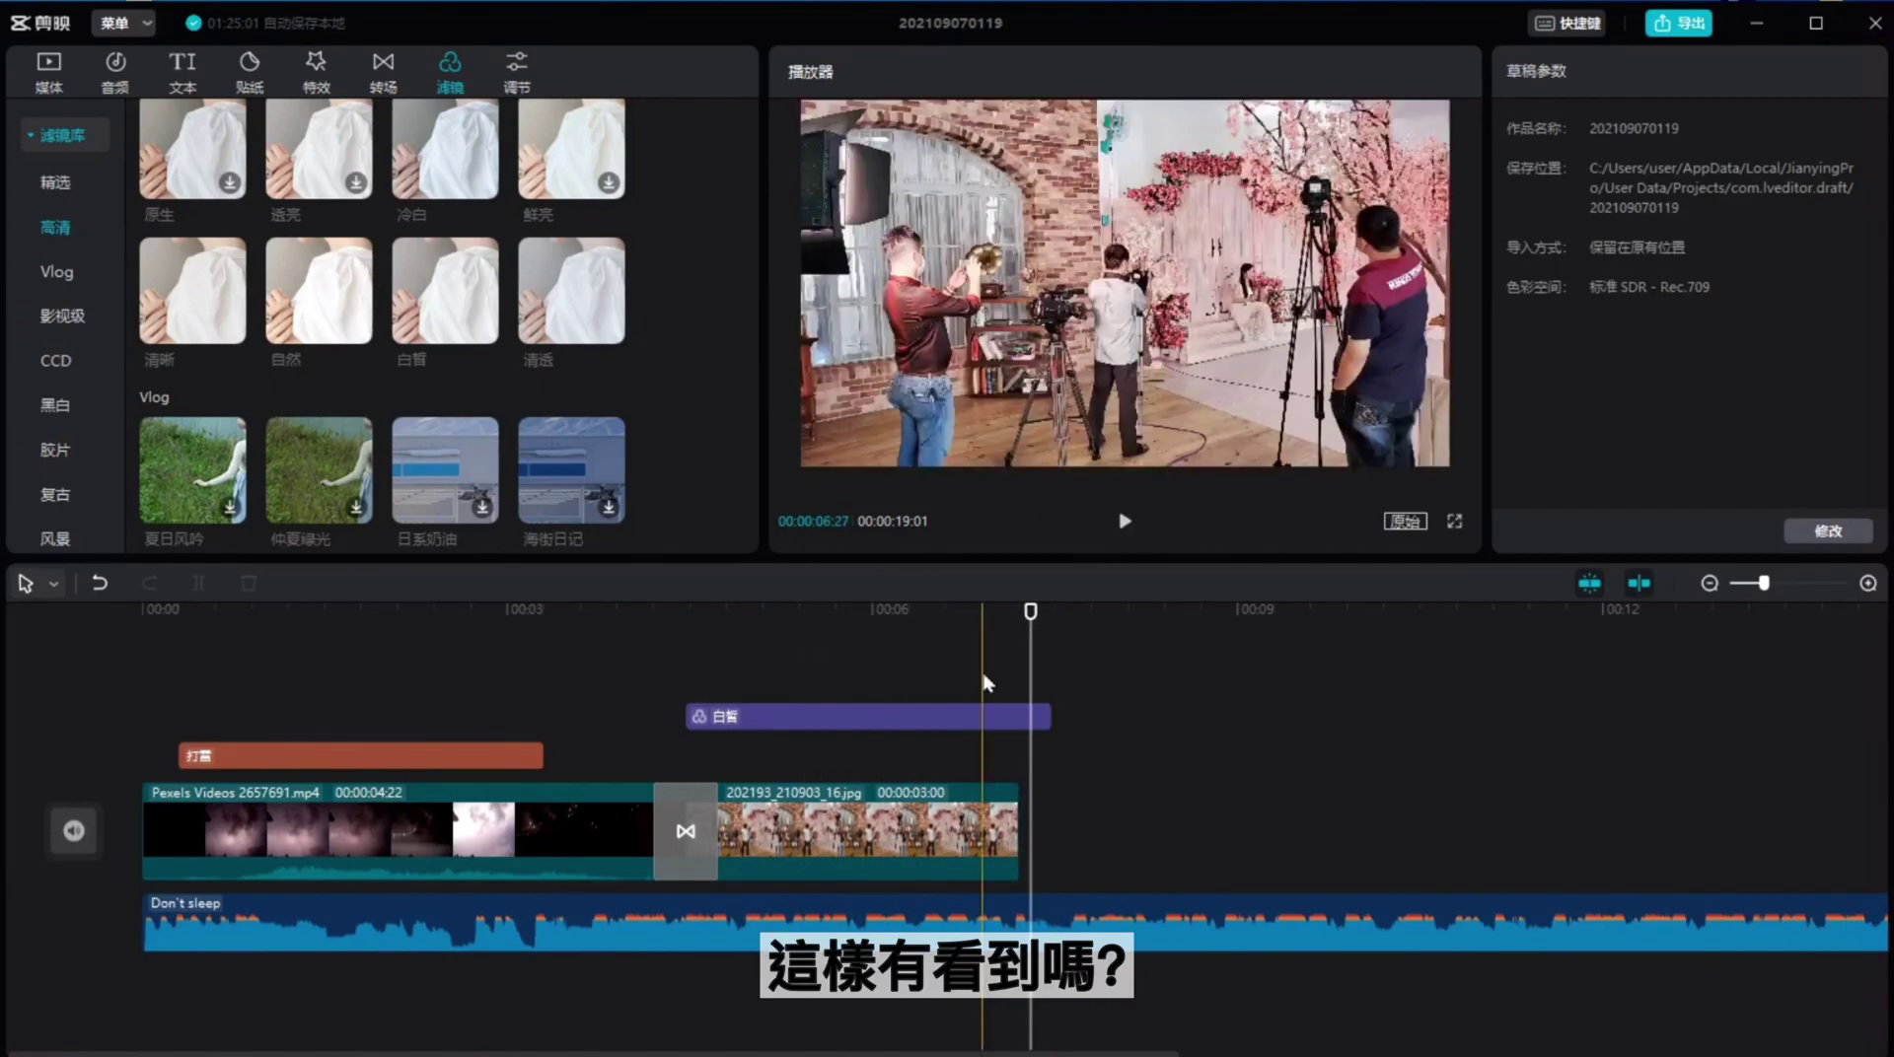
click(932, 714)
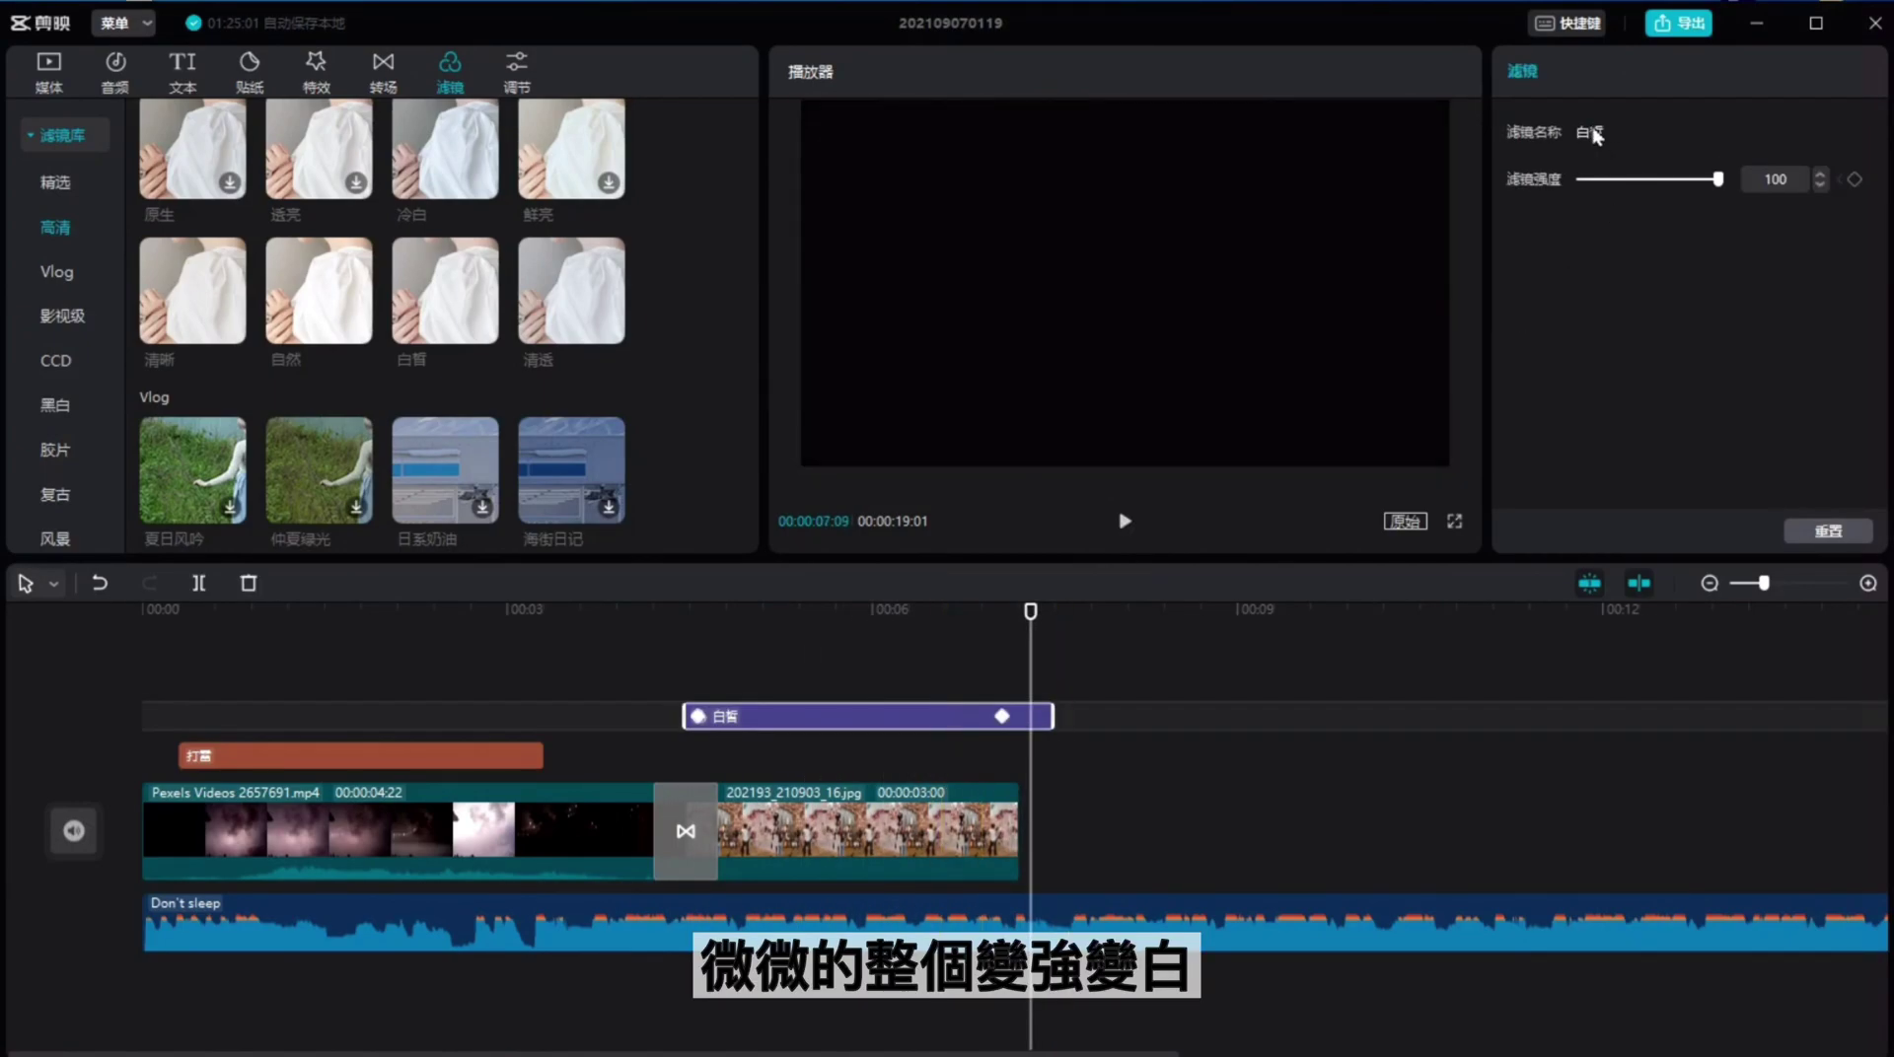
click(878, 649)
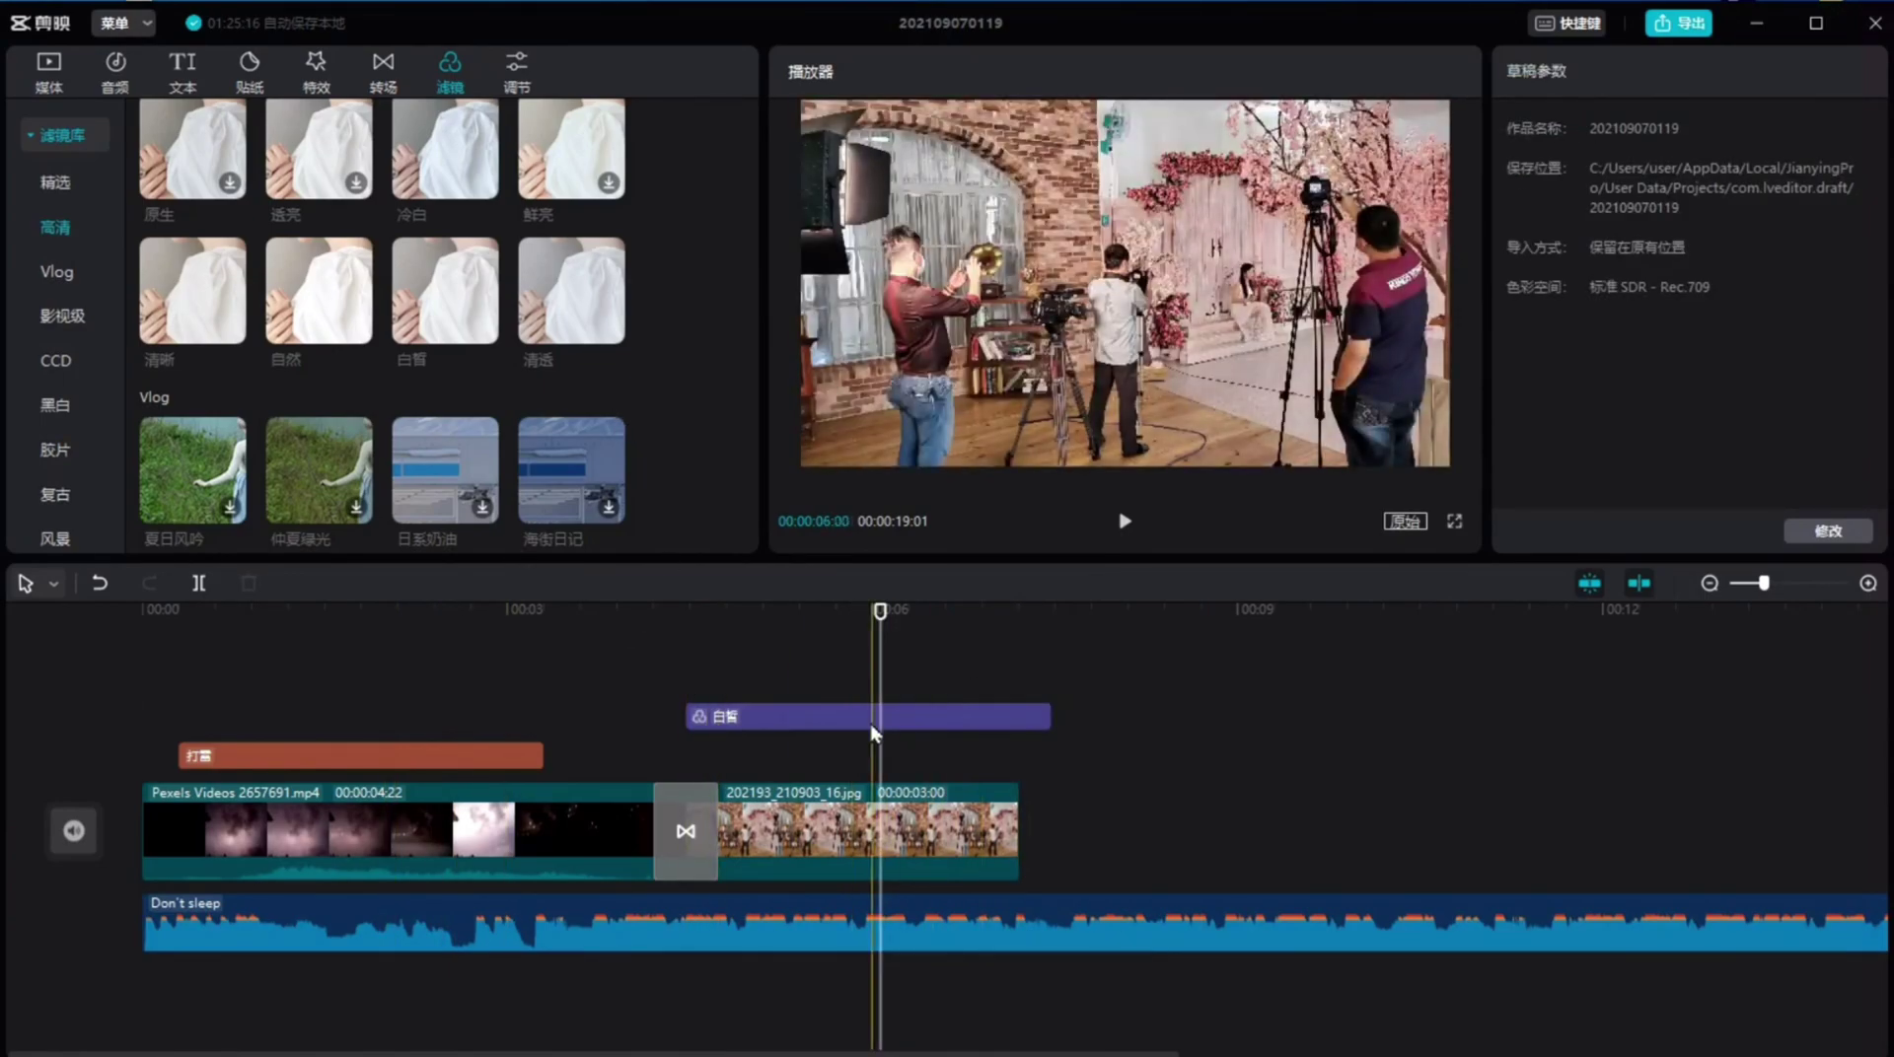
Step: Examine the 调节 options, including 自定义调节, the saved presets and LUT import
click(516, 69)
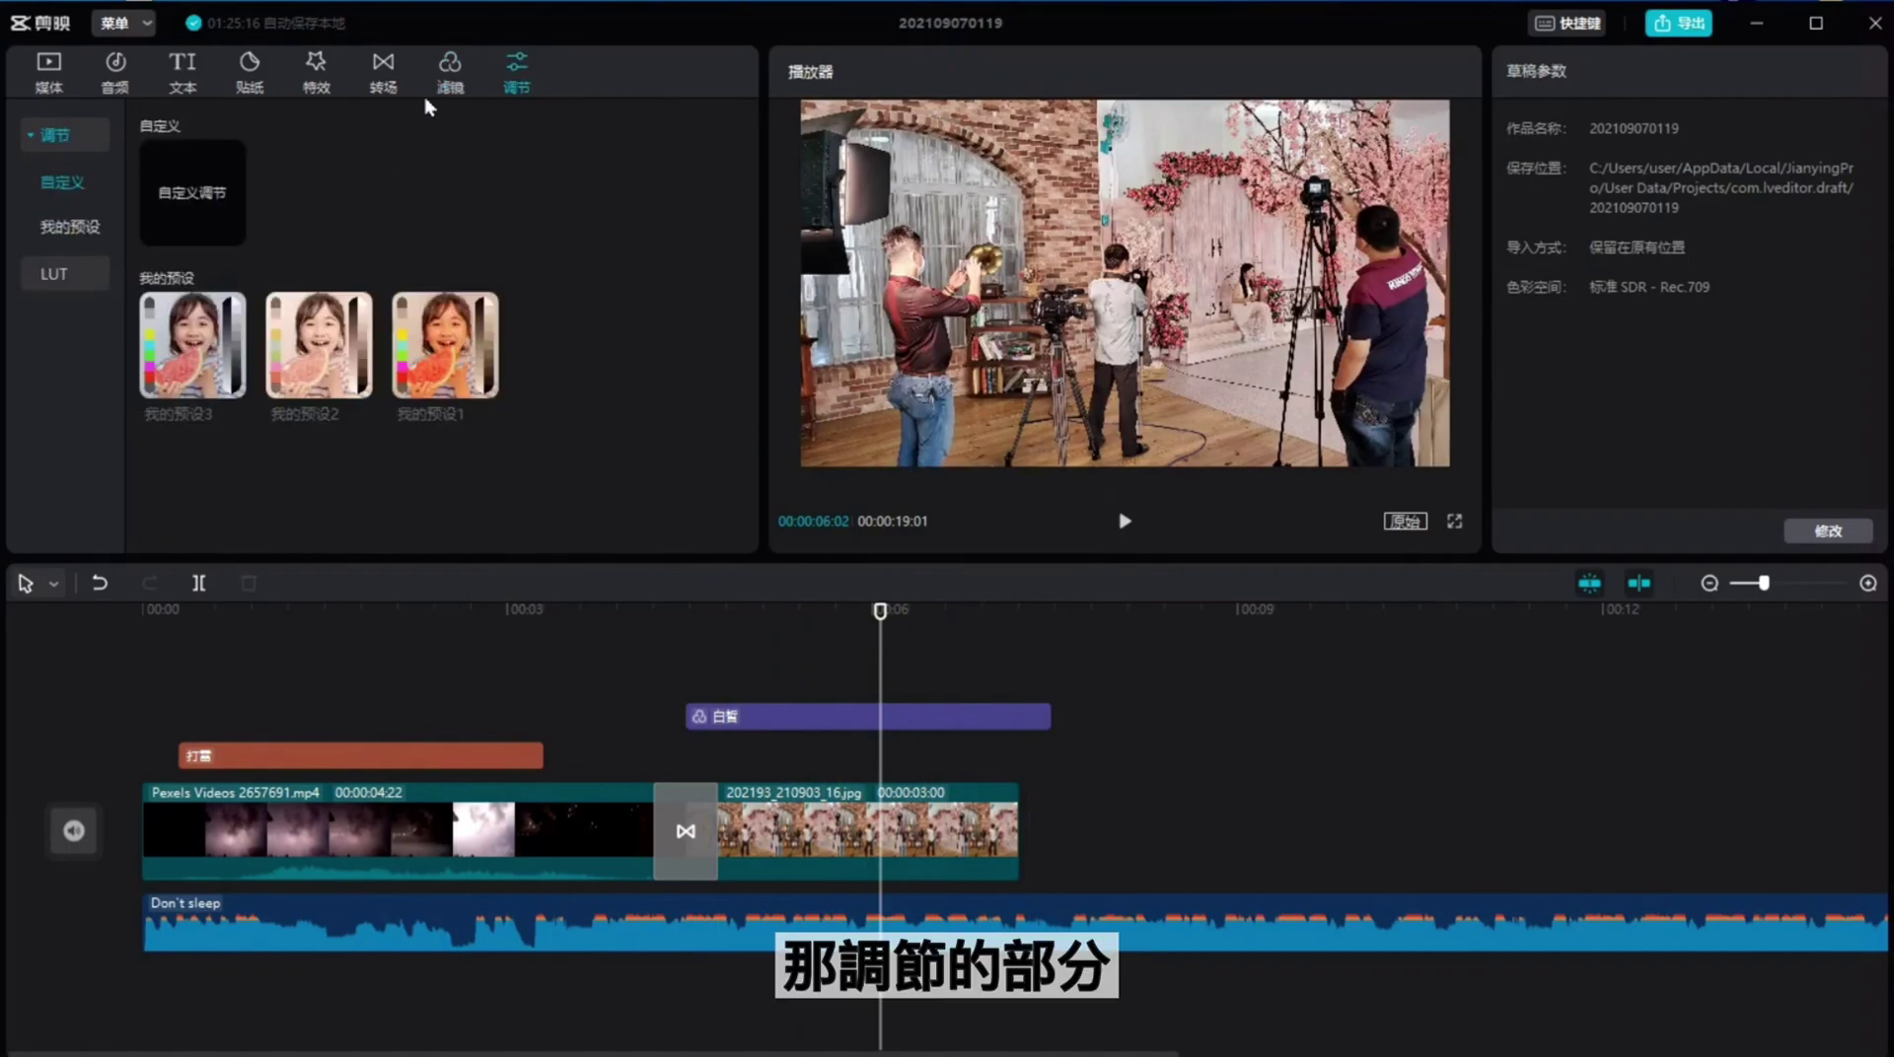
click(75, 275)
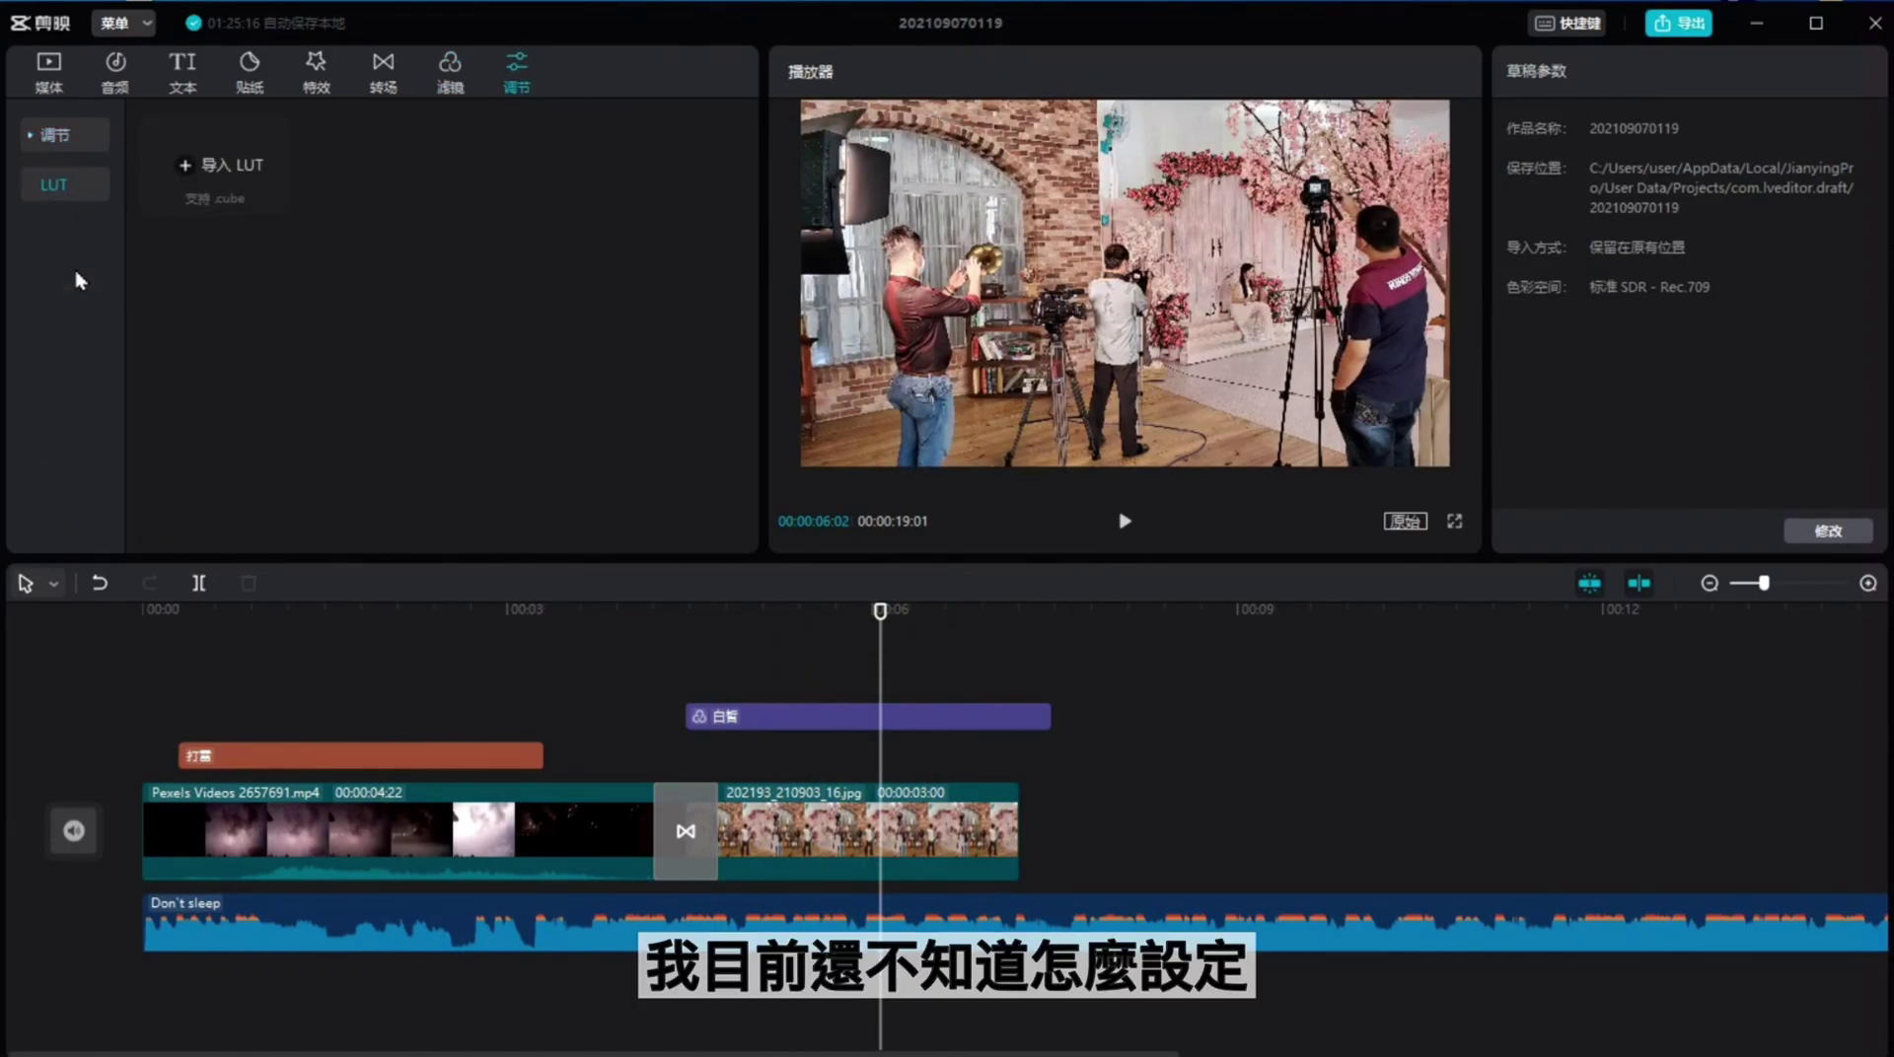
click(236, 187)
click(976, 629)
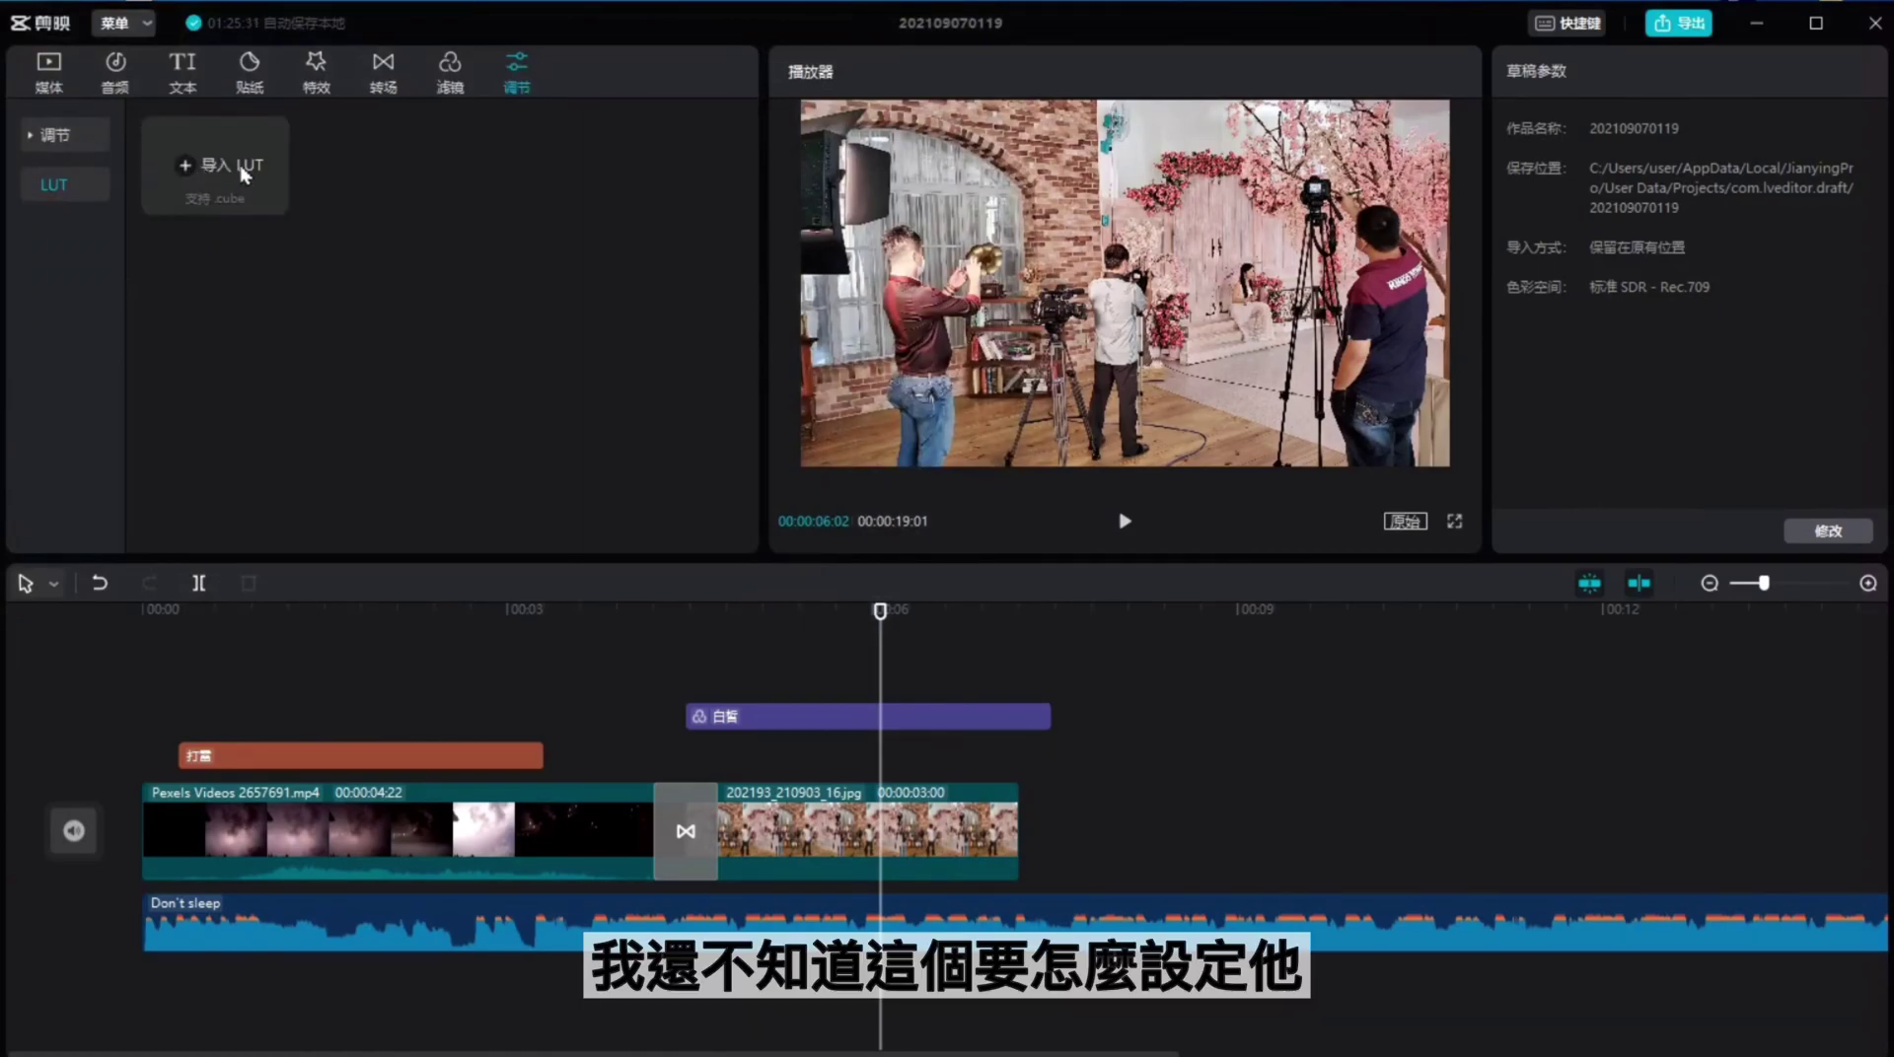
click(63, 135)
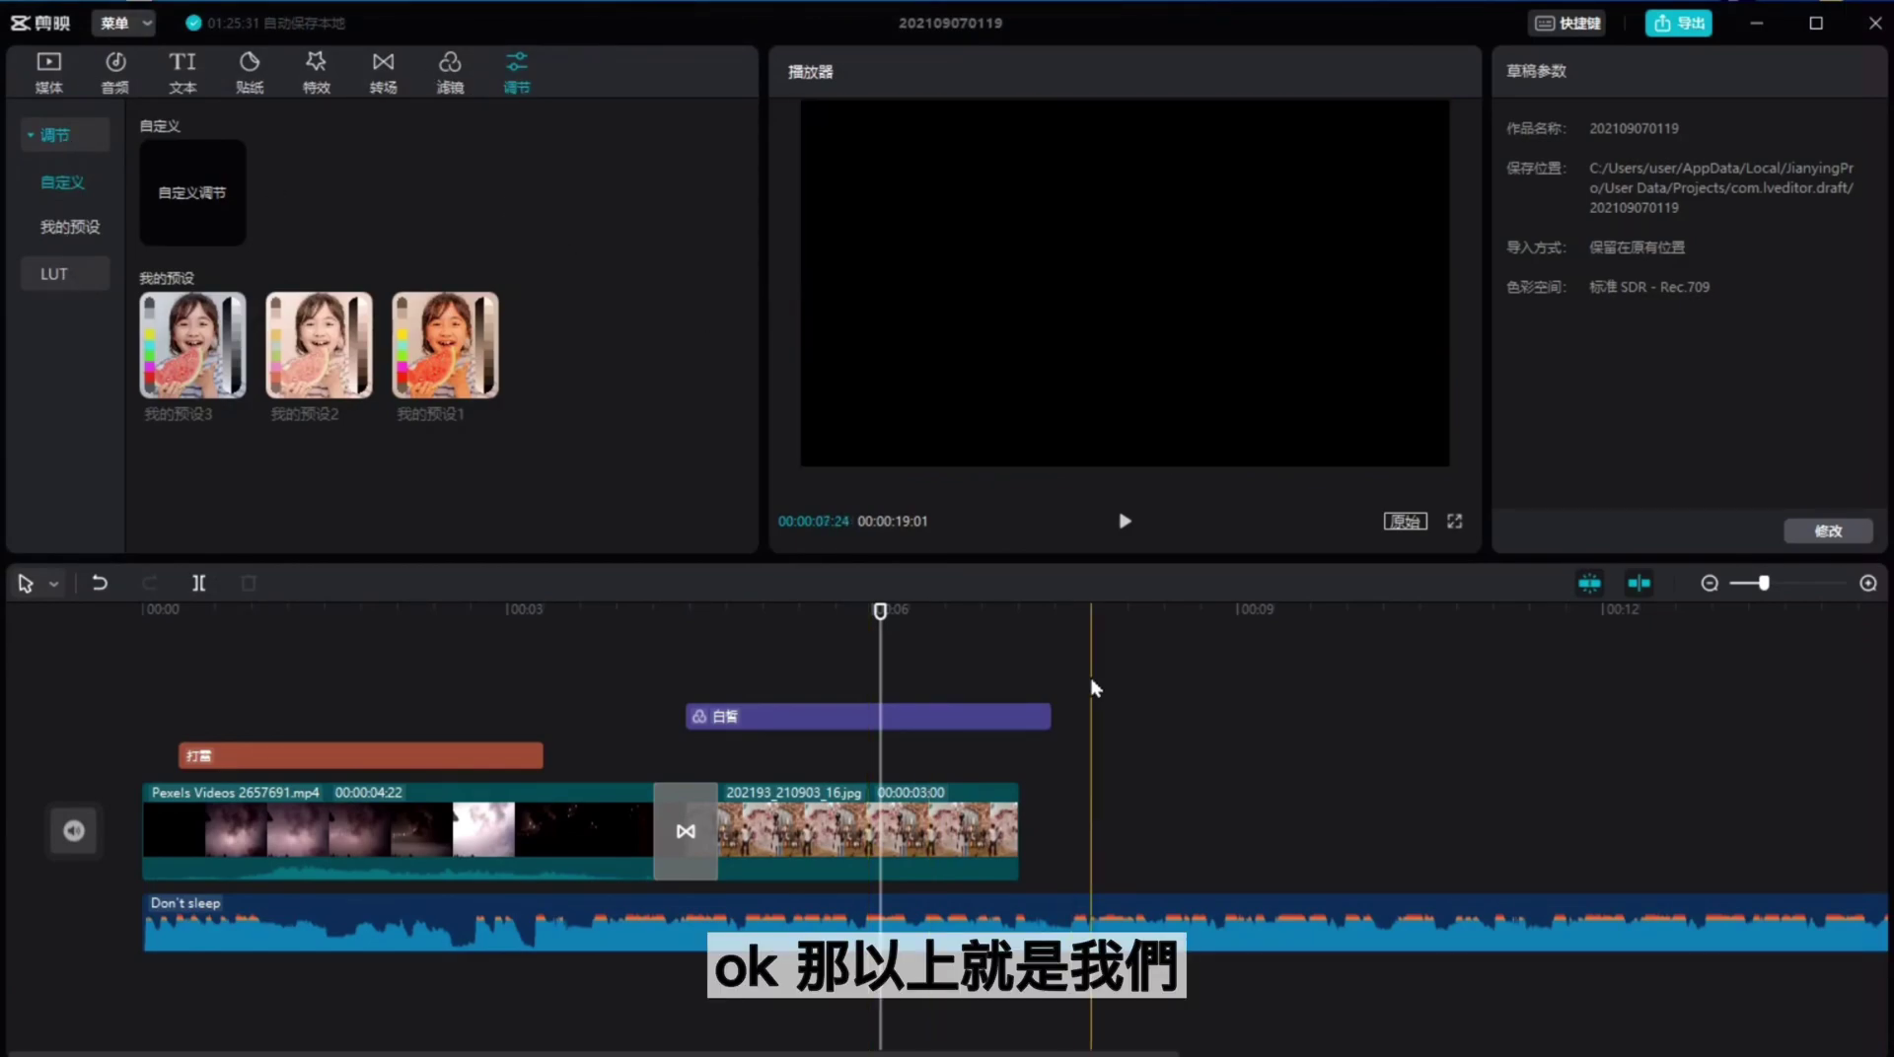
Step: Examine the 白皙 filter's intensity just after its starting keyframe and return the playhead to that keyframe
click(687, 632)
click(705, 629)
click(763, 706)
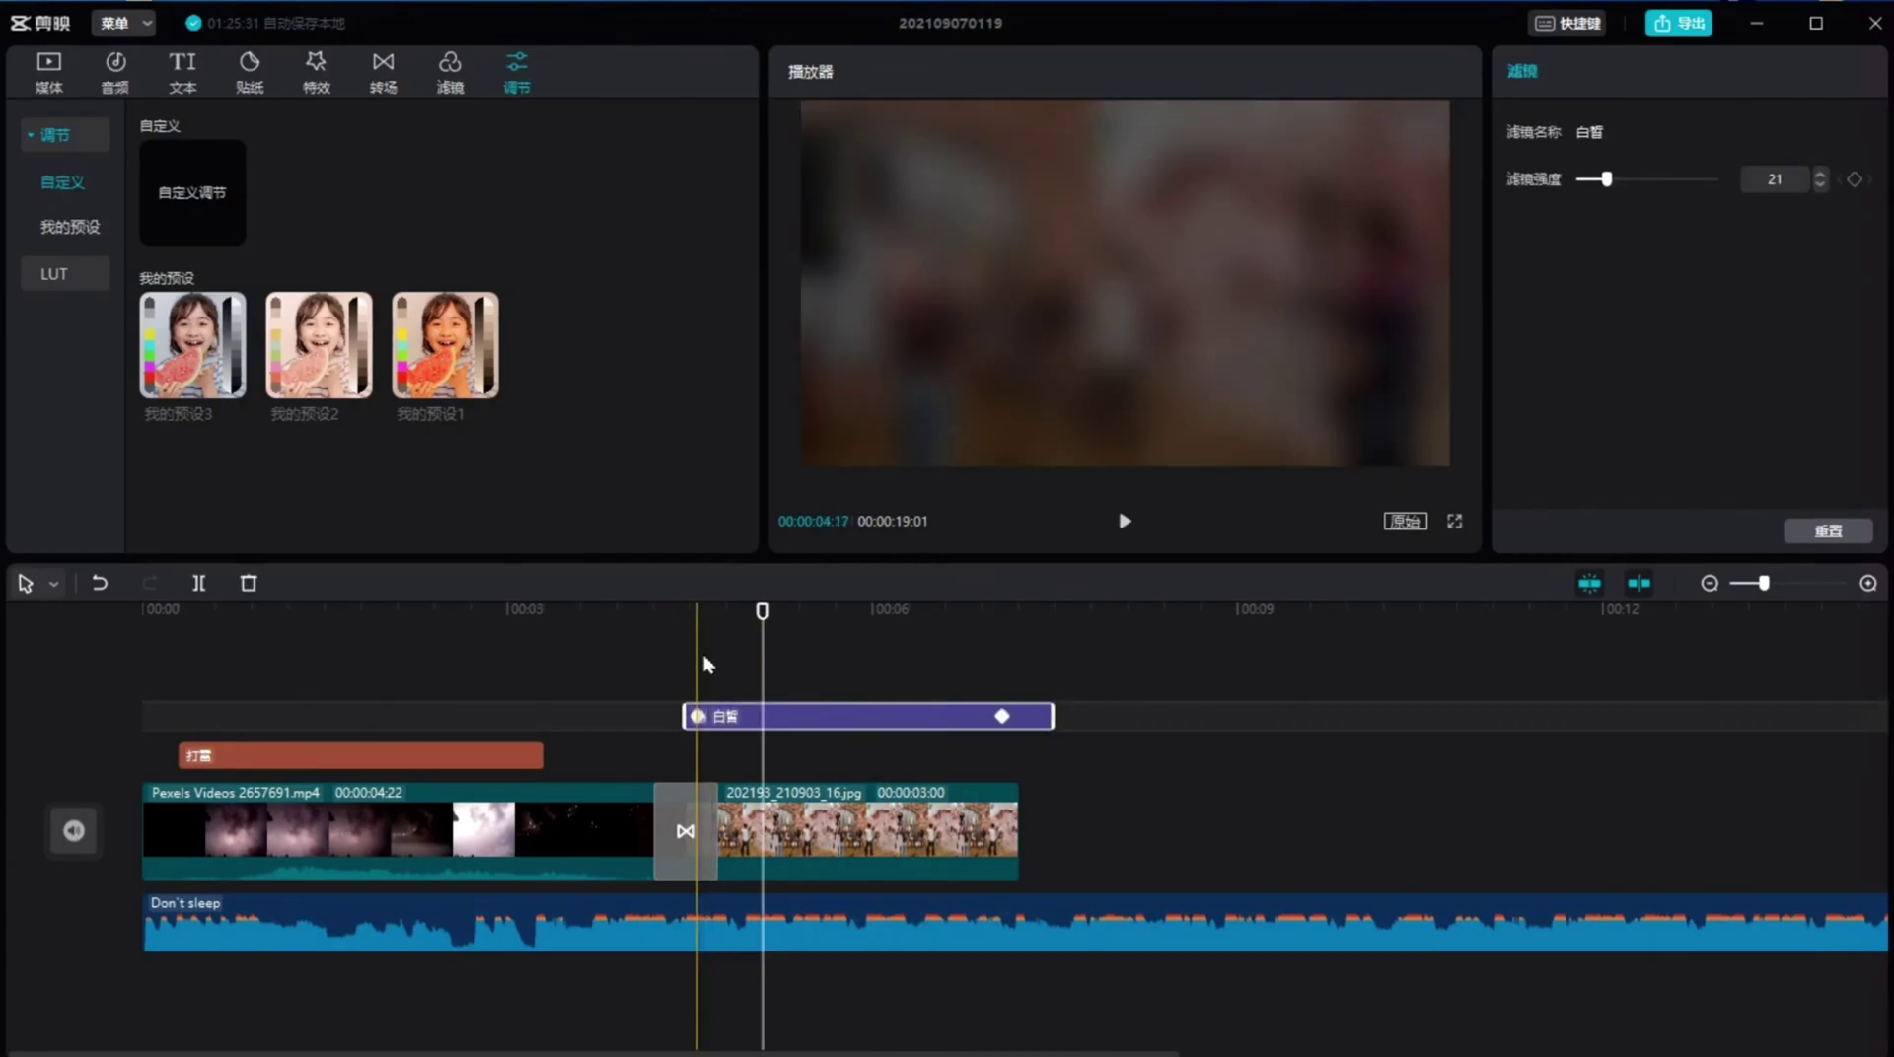
click(698, 659)
Step: Look through the 媒体, 音频 and 文本 libraries and examine the 打雷 text's keyframe-capable properties
mouse_move(176, 202)
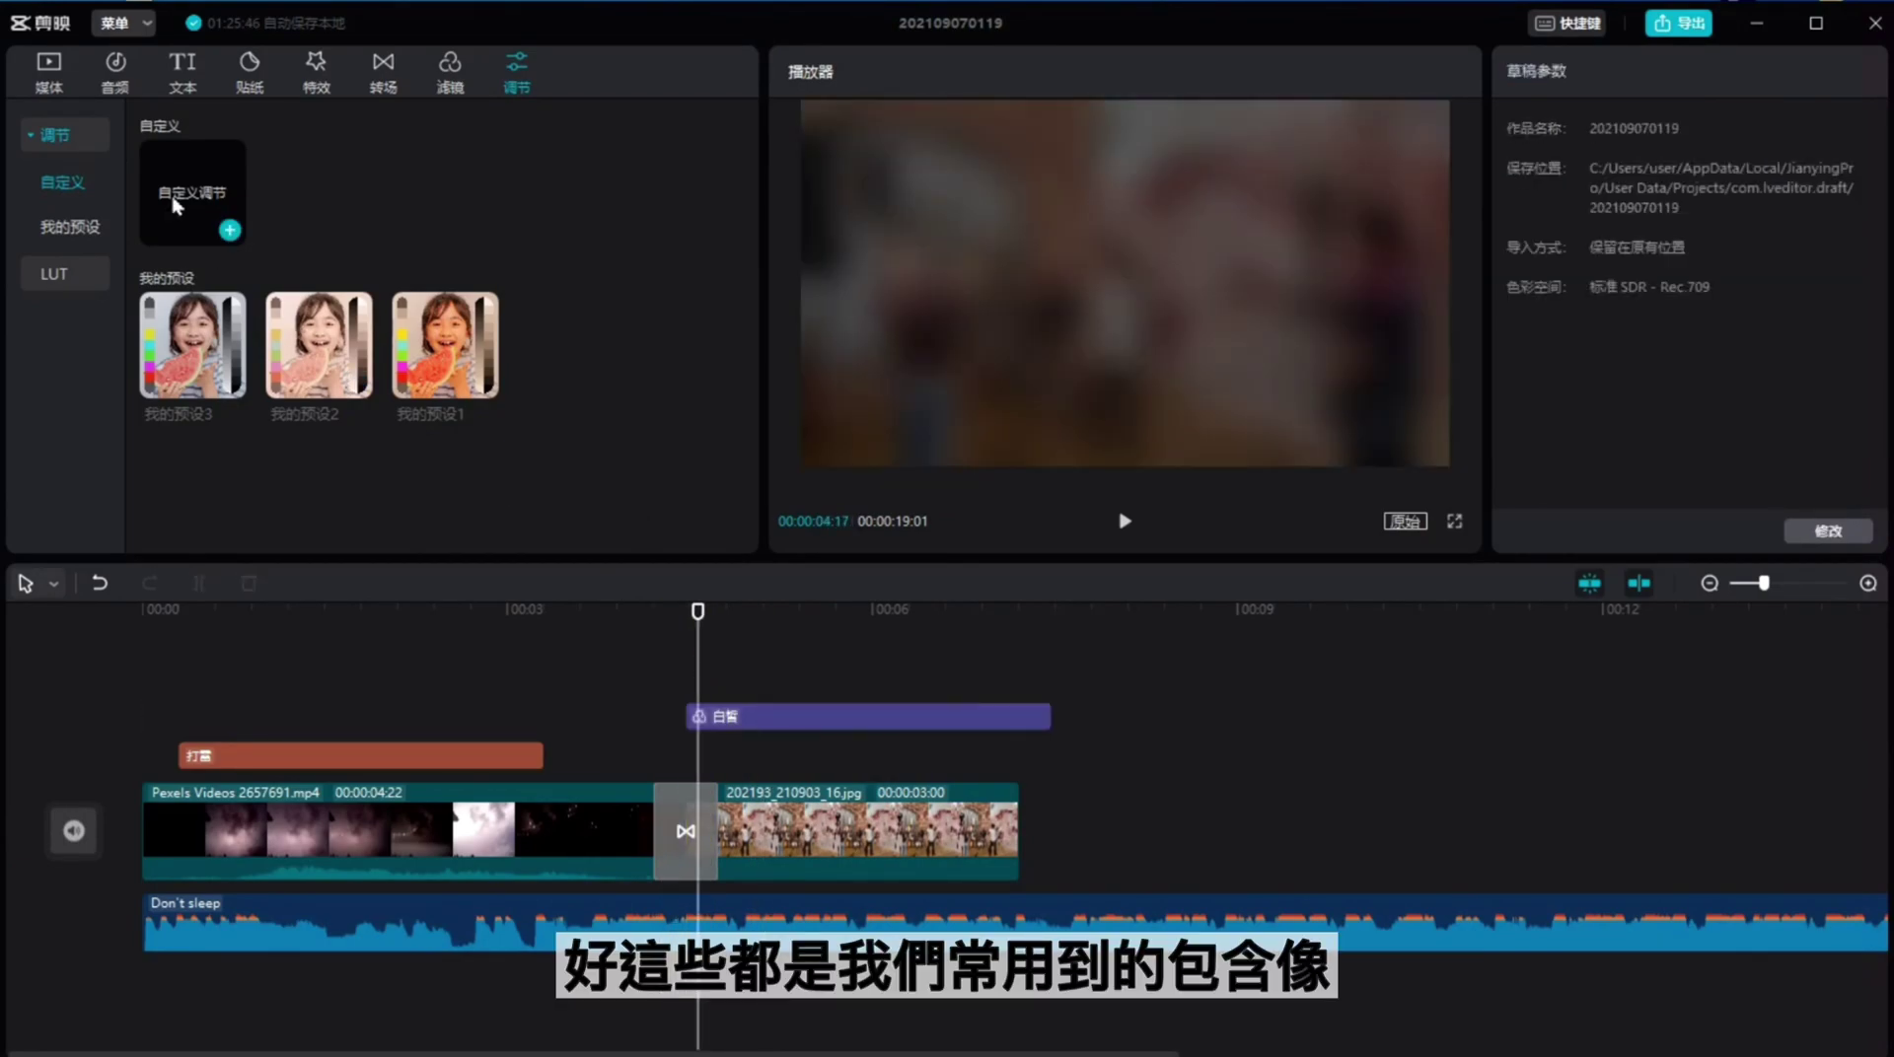
click(51, 72)
mouse_move(377, 176)
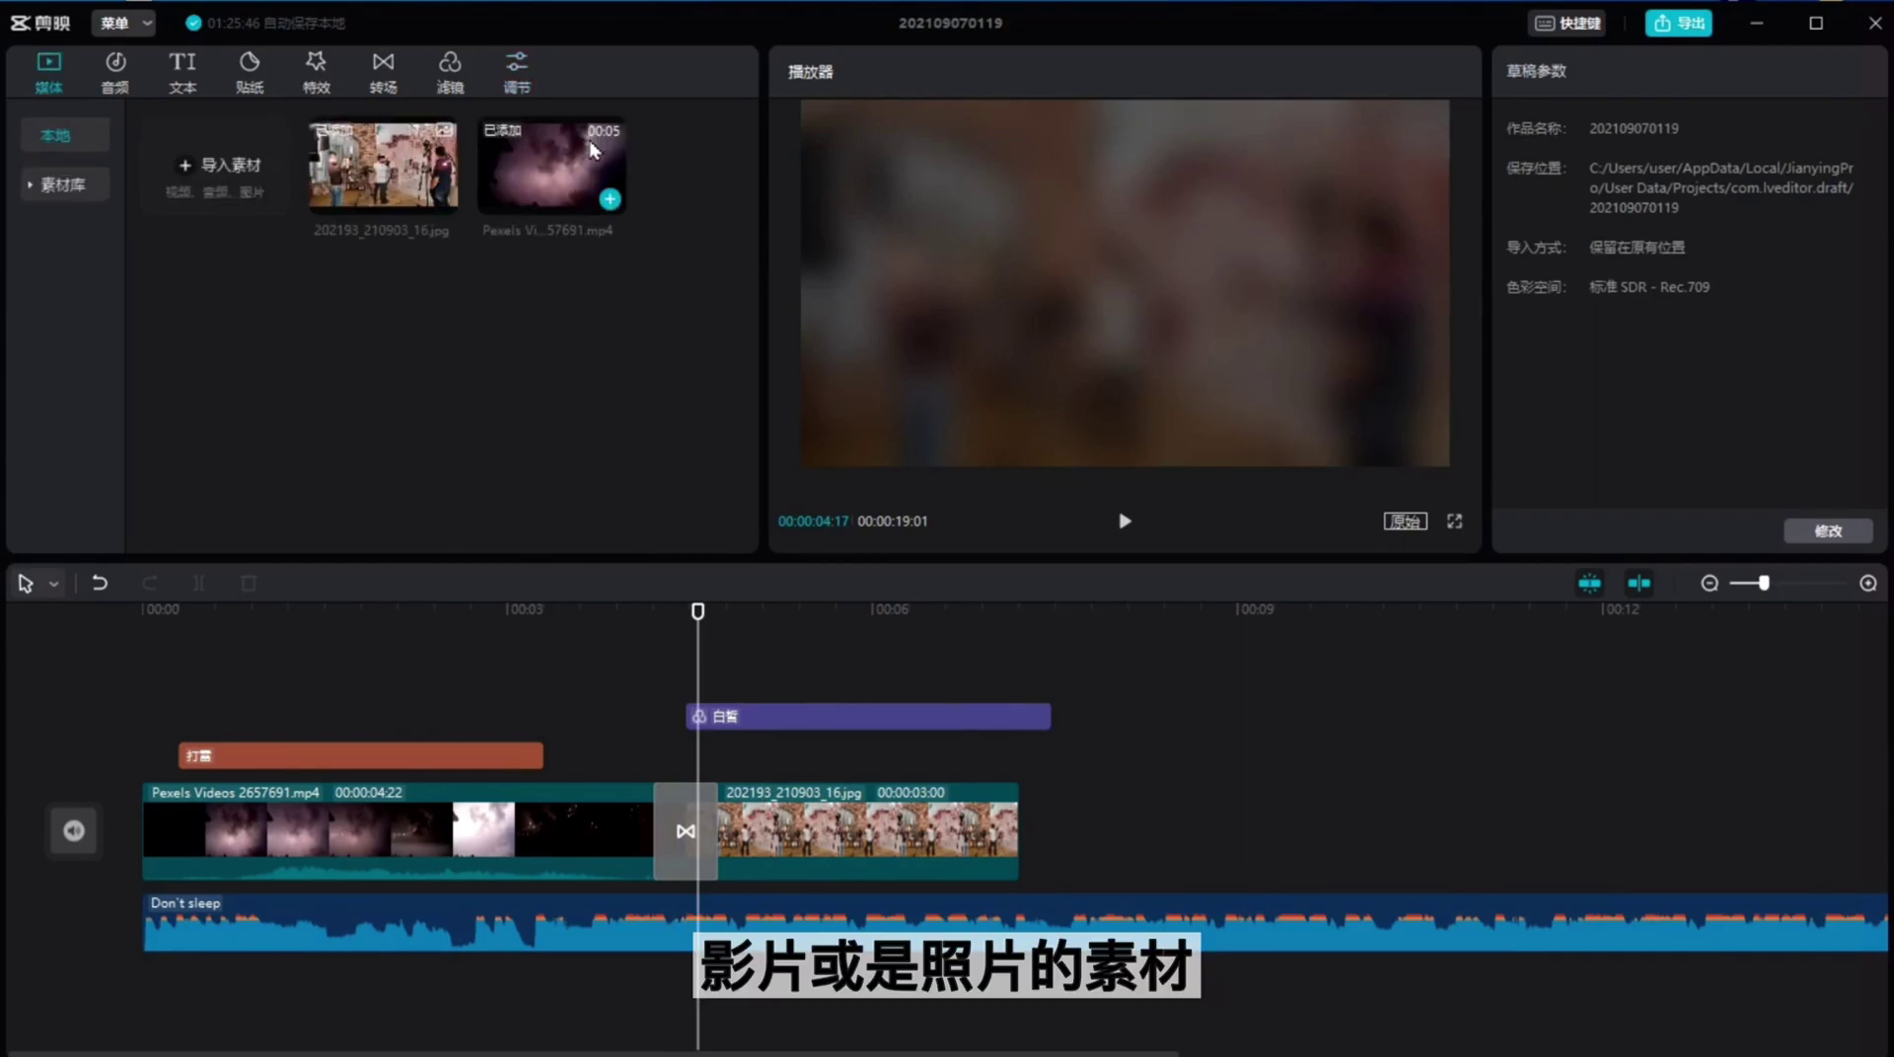
click(102, 75)
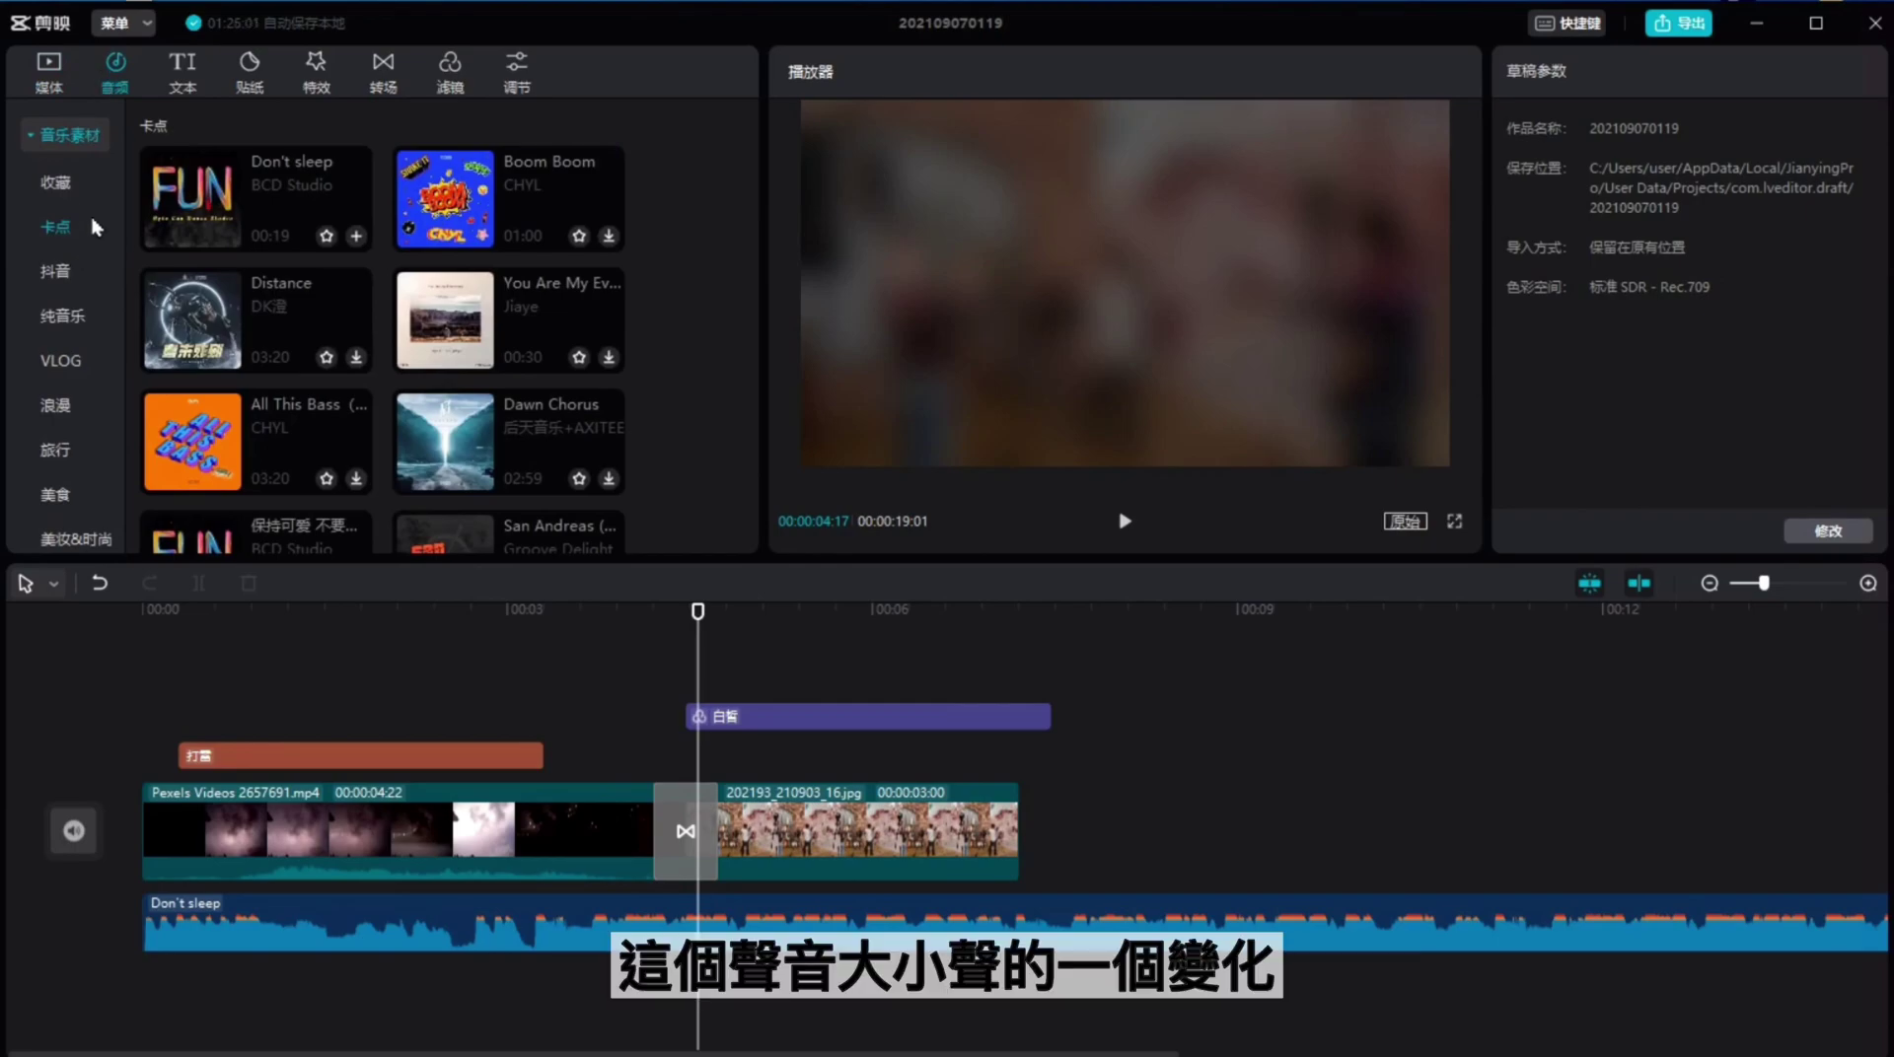
click(177, 85)
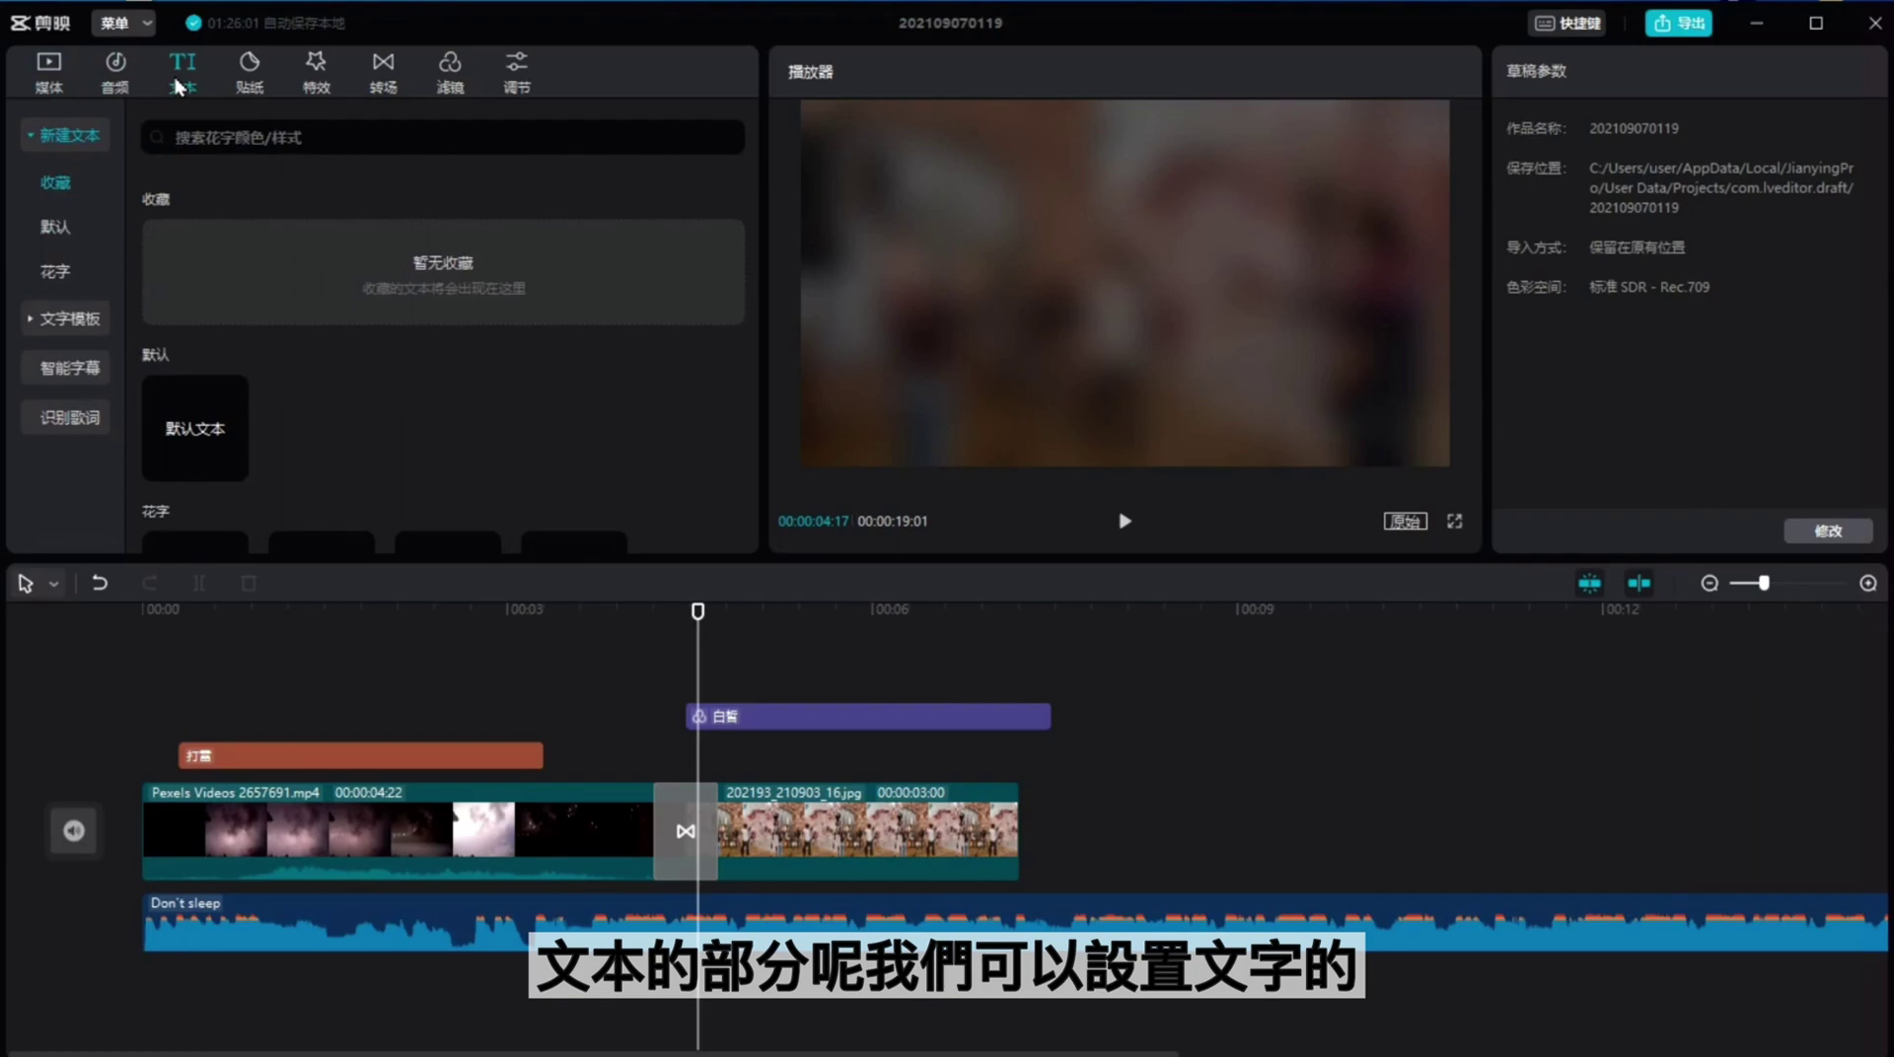
click(438, 756)
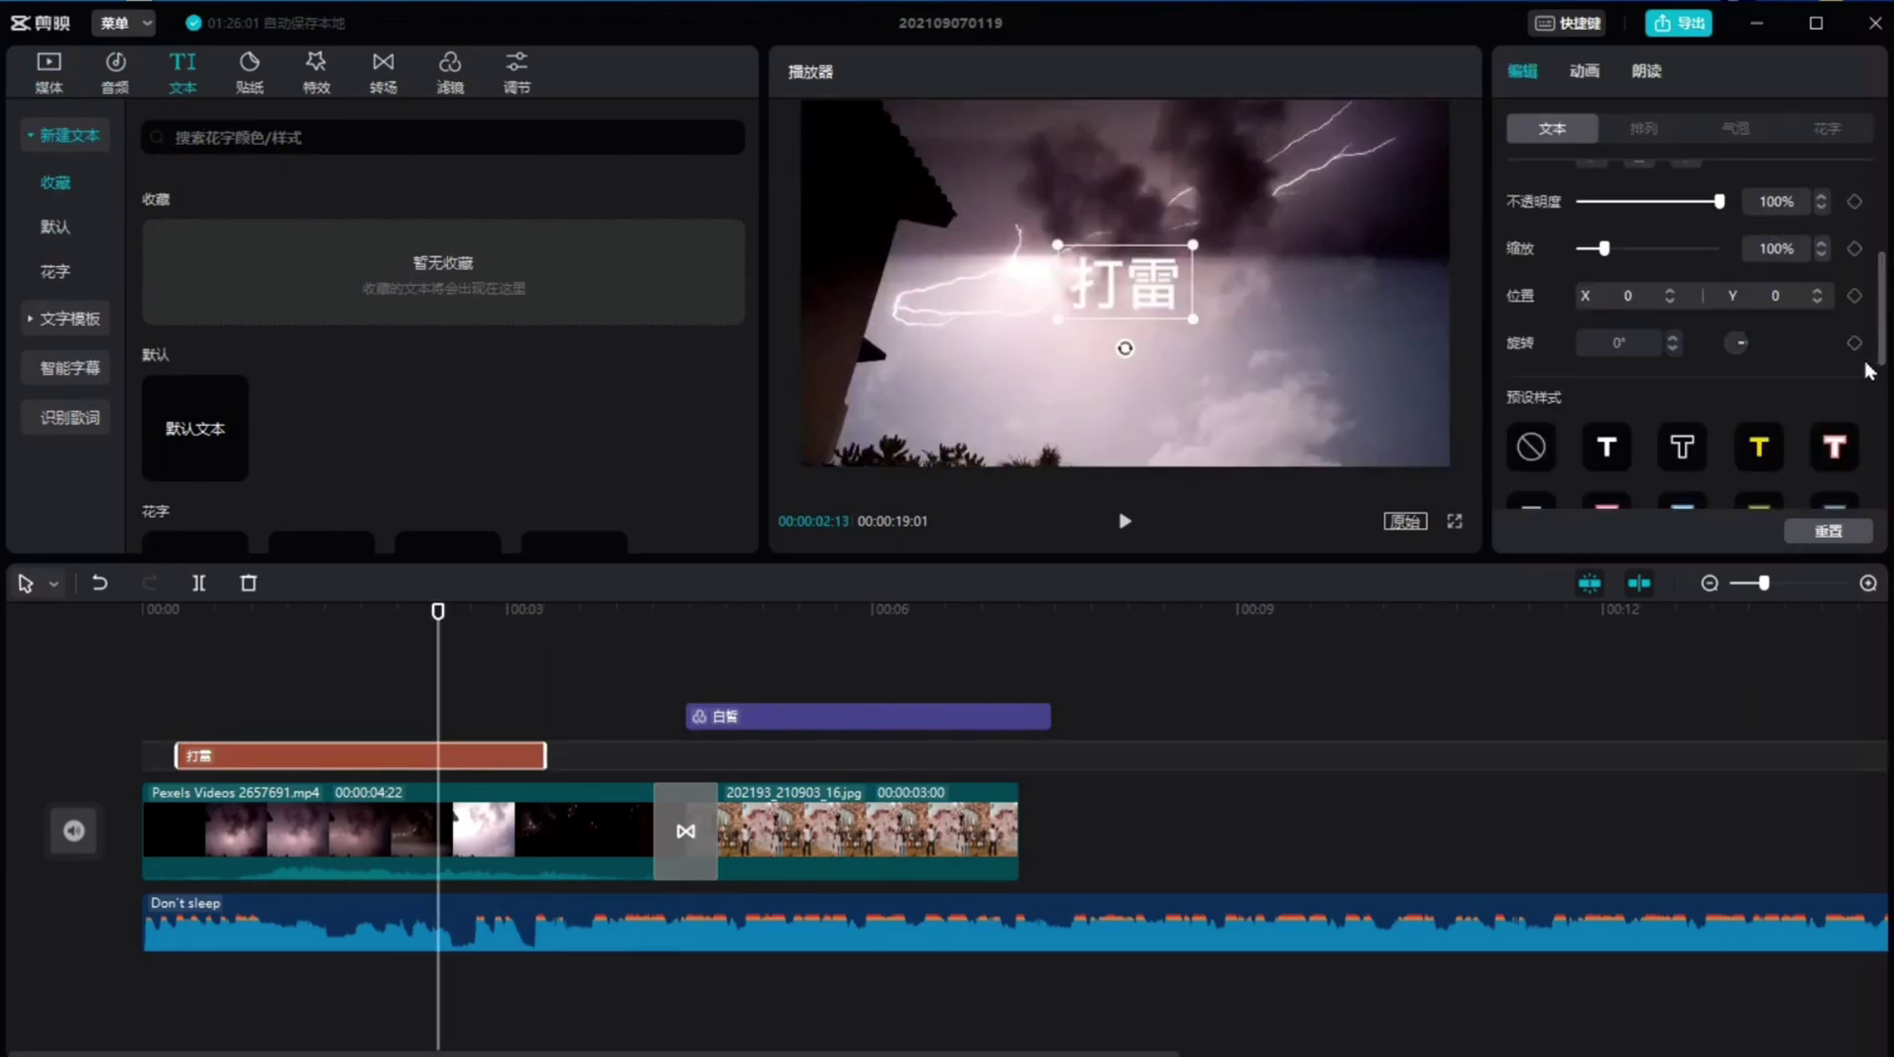
Step: Add a handwritten sticker spanning the video-to-photo transition and look through the 特效, 转场, 滤镜 and 调节 libraries
click(252, 79)
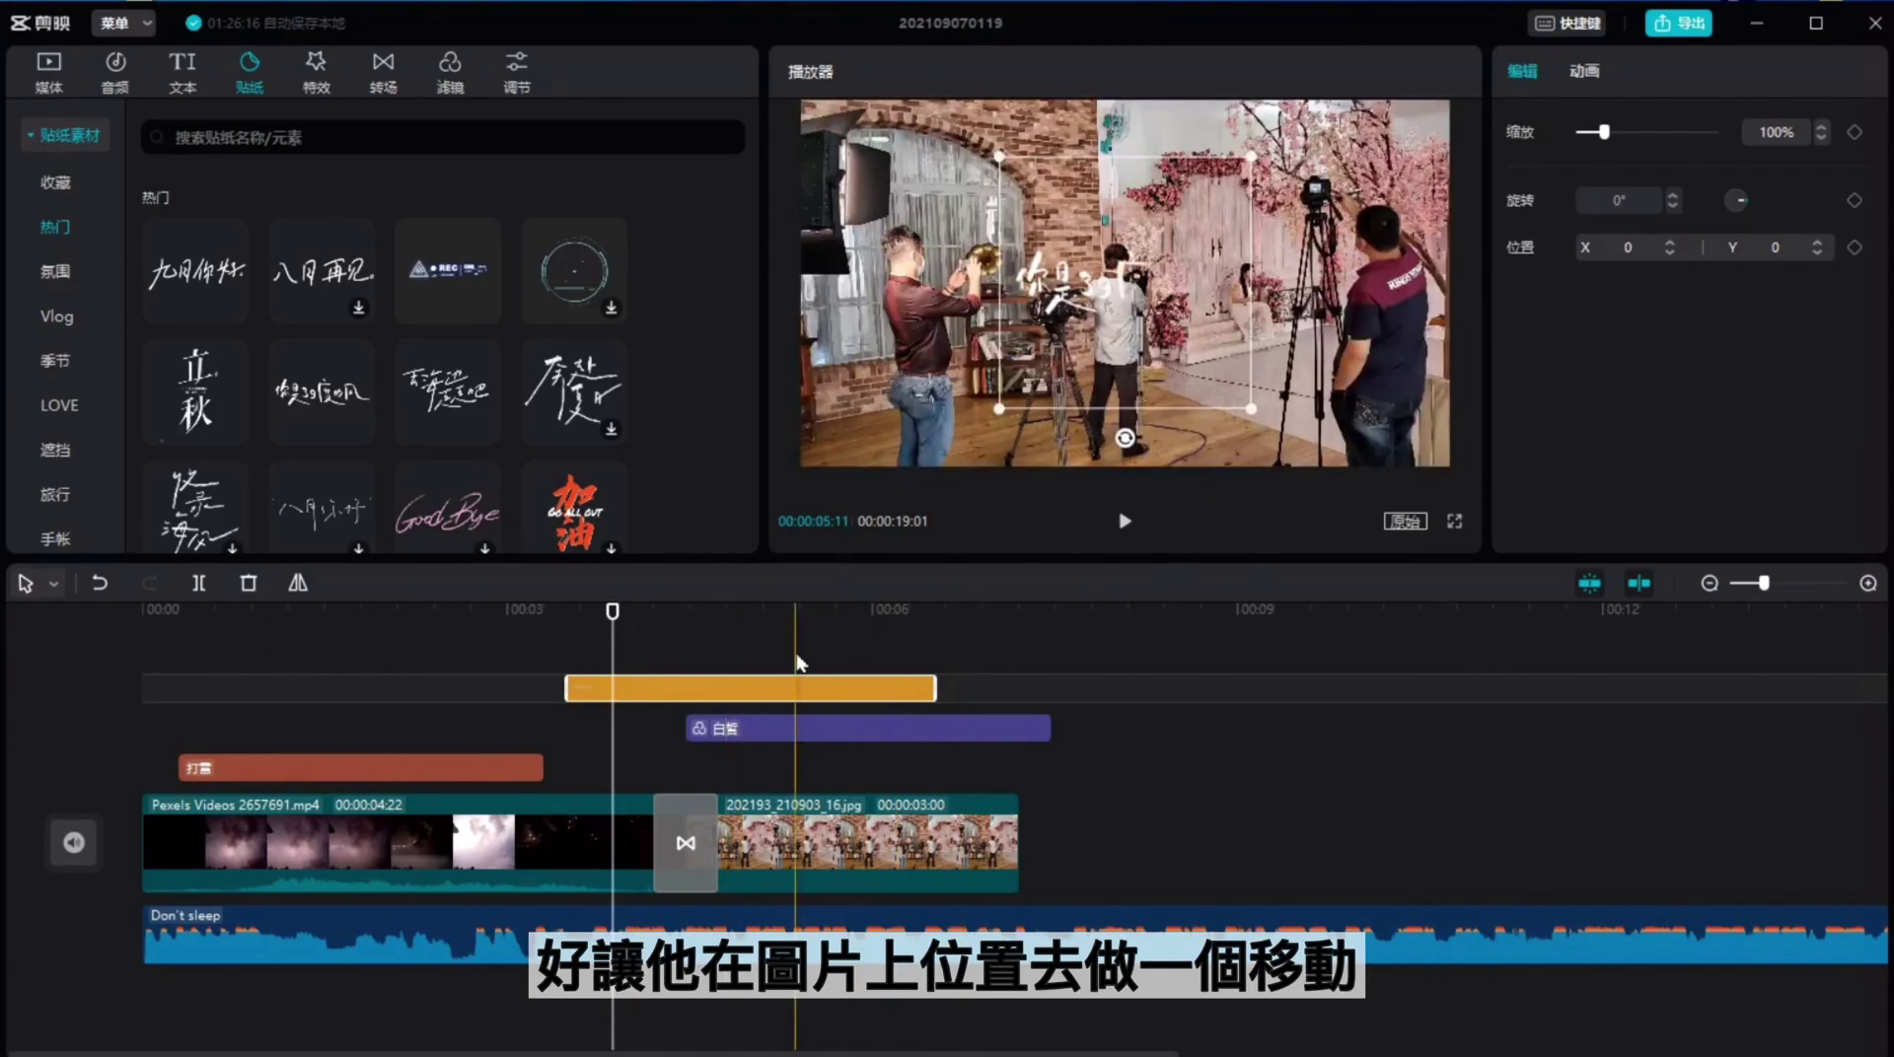
click(316, 79)
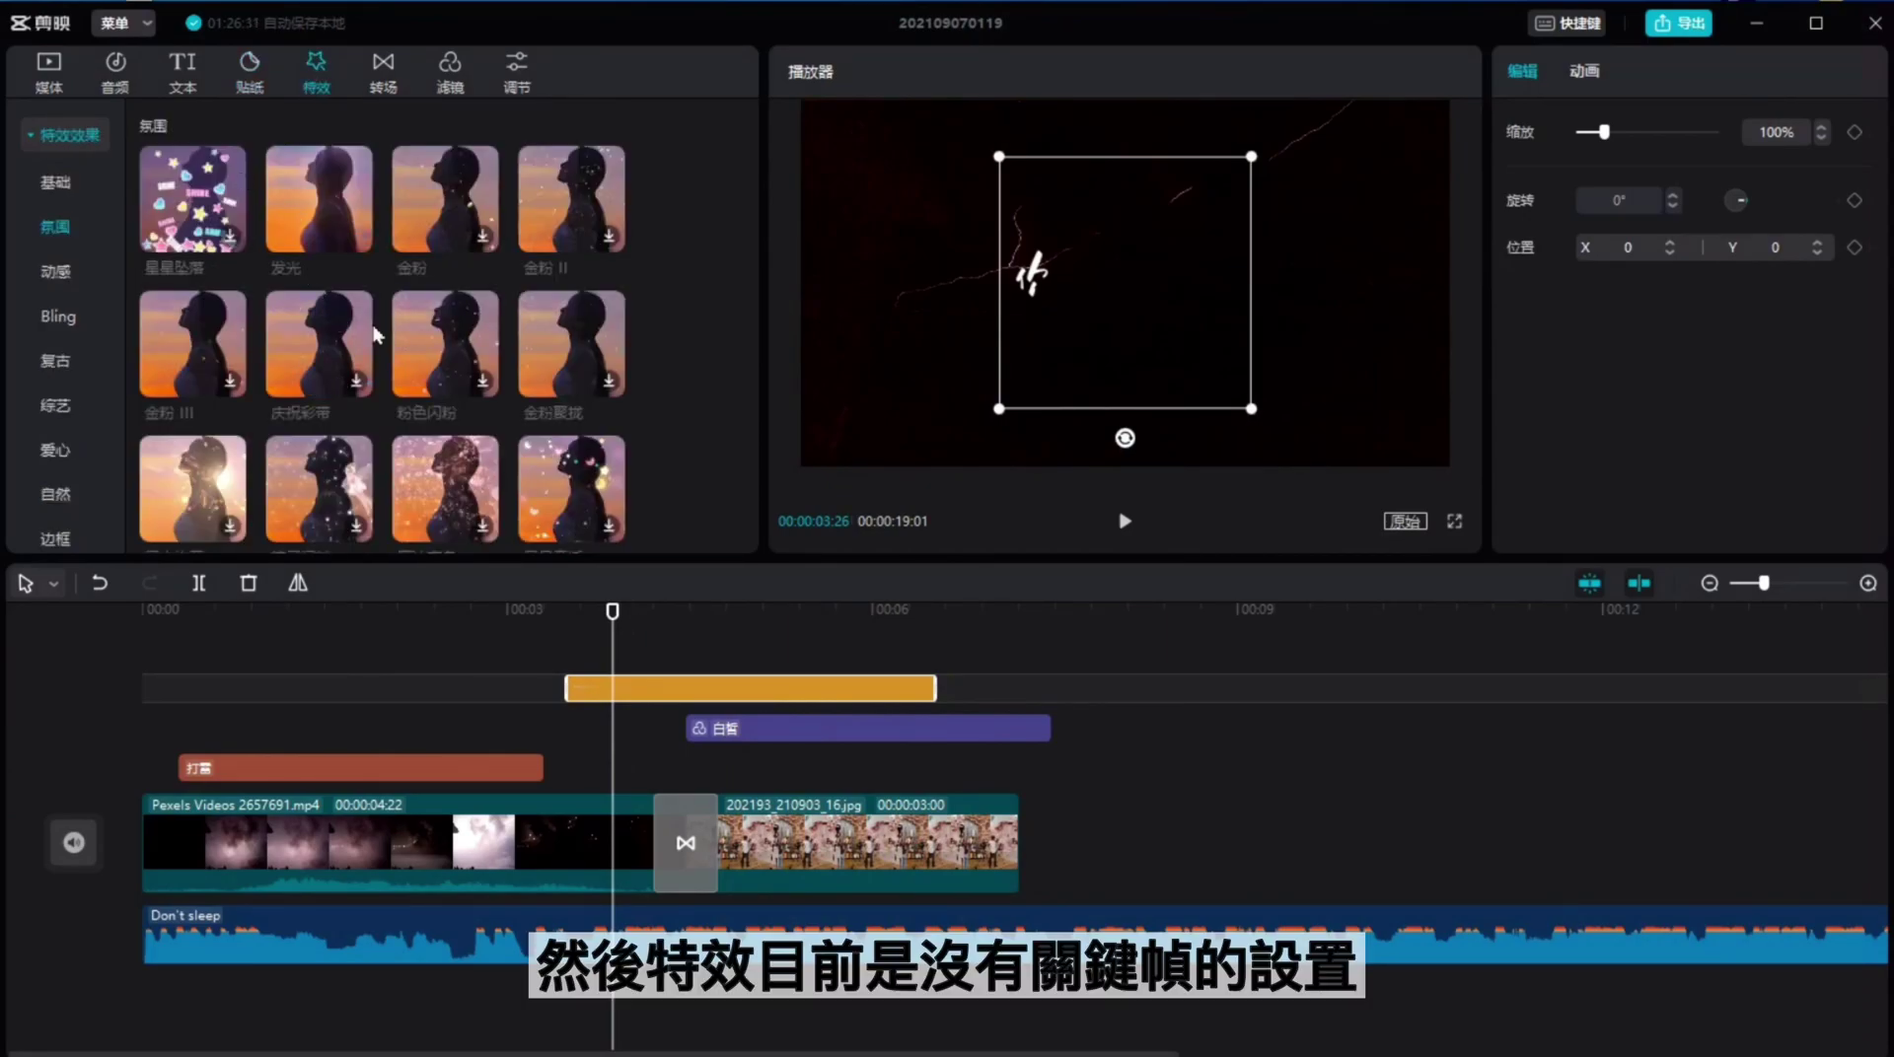
click(384, 77)
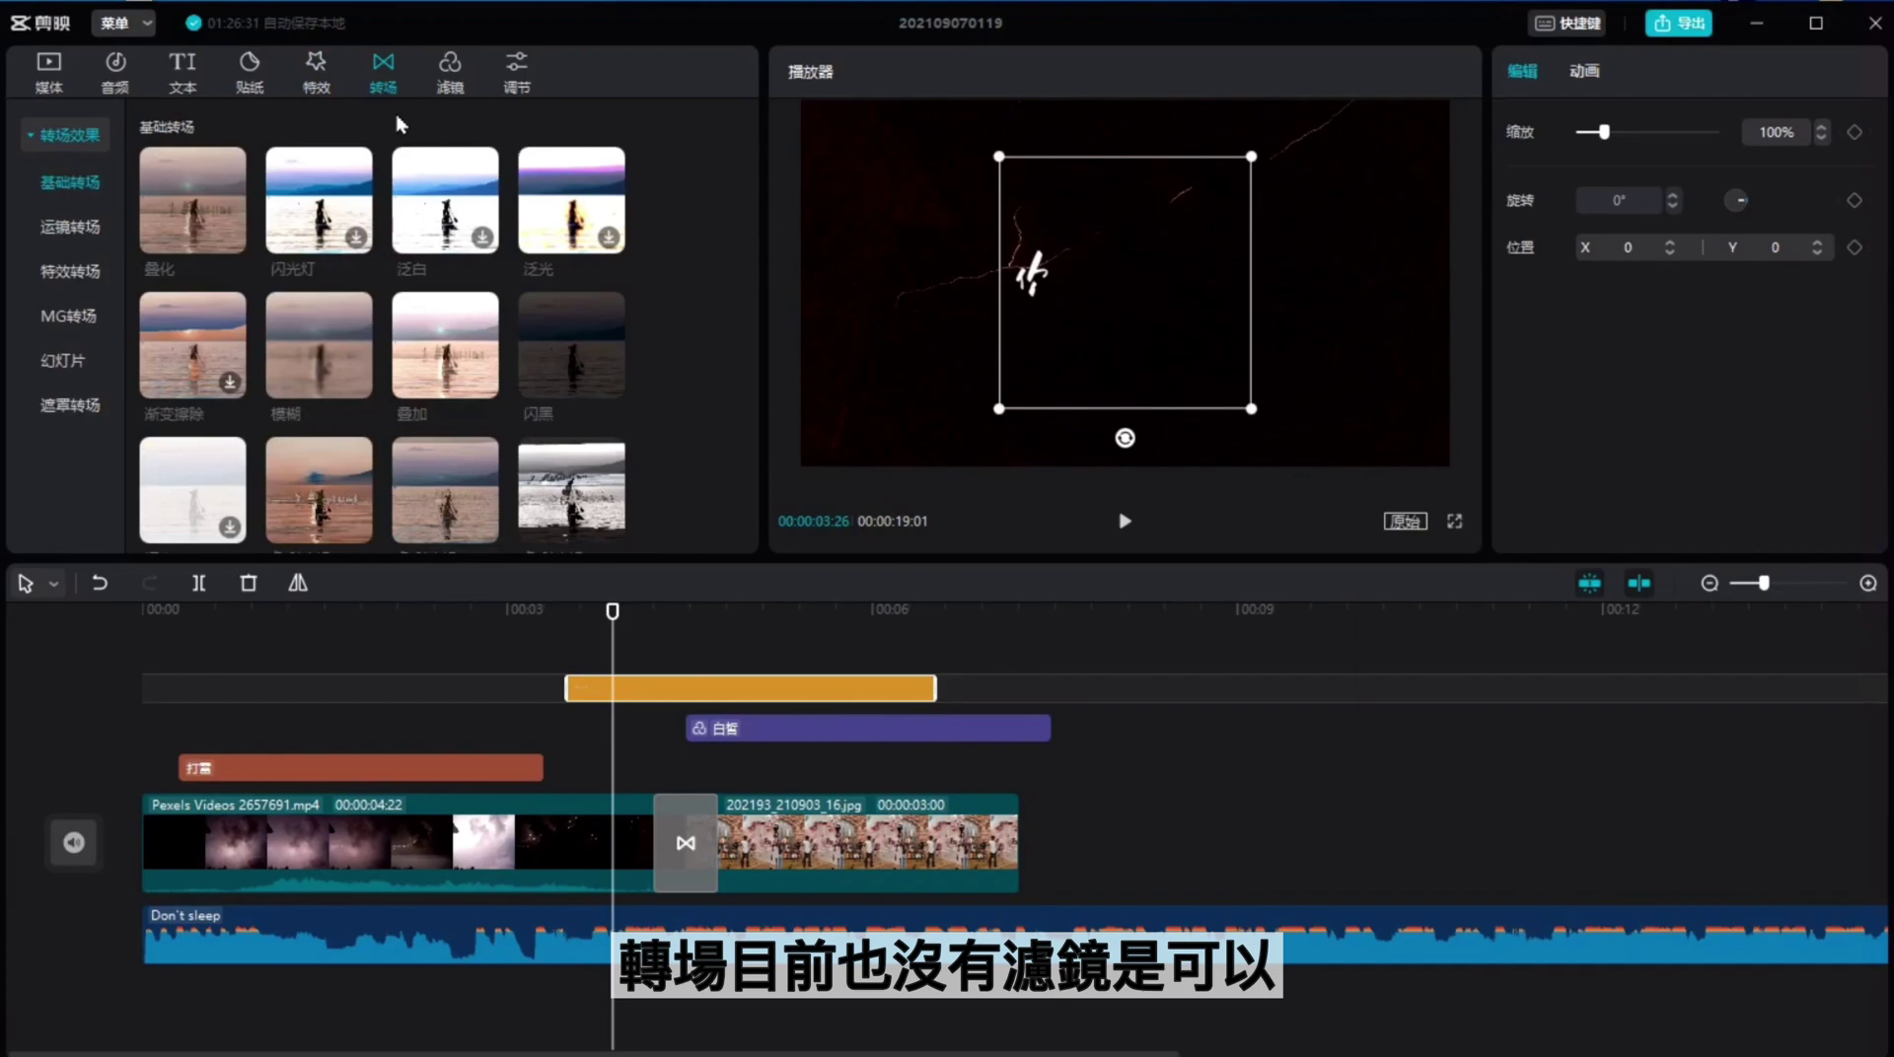
click(452, 79)
scroll(451, 286, down, 3)
scroll(449, 286, up, 1)
scroll(451, 286, up, 2)
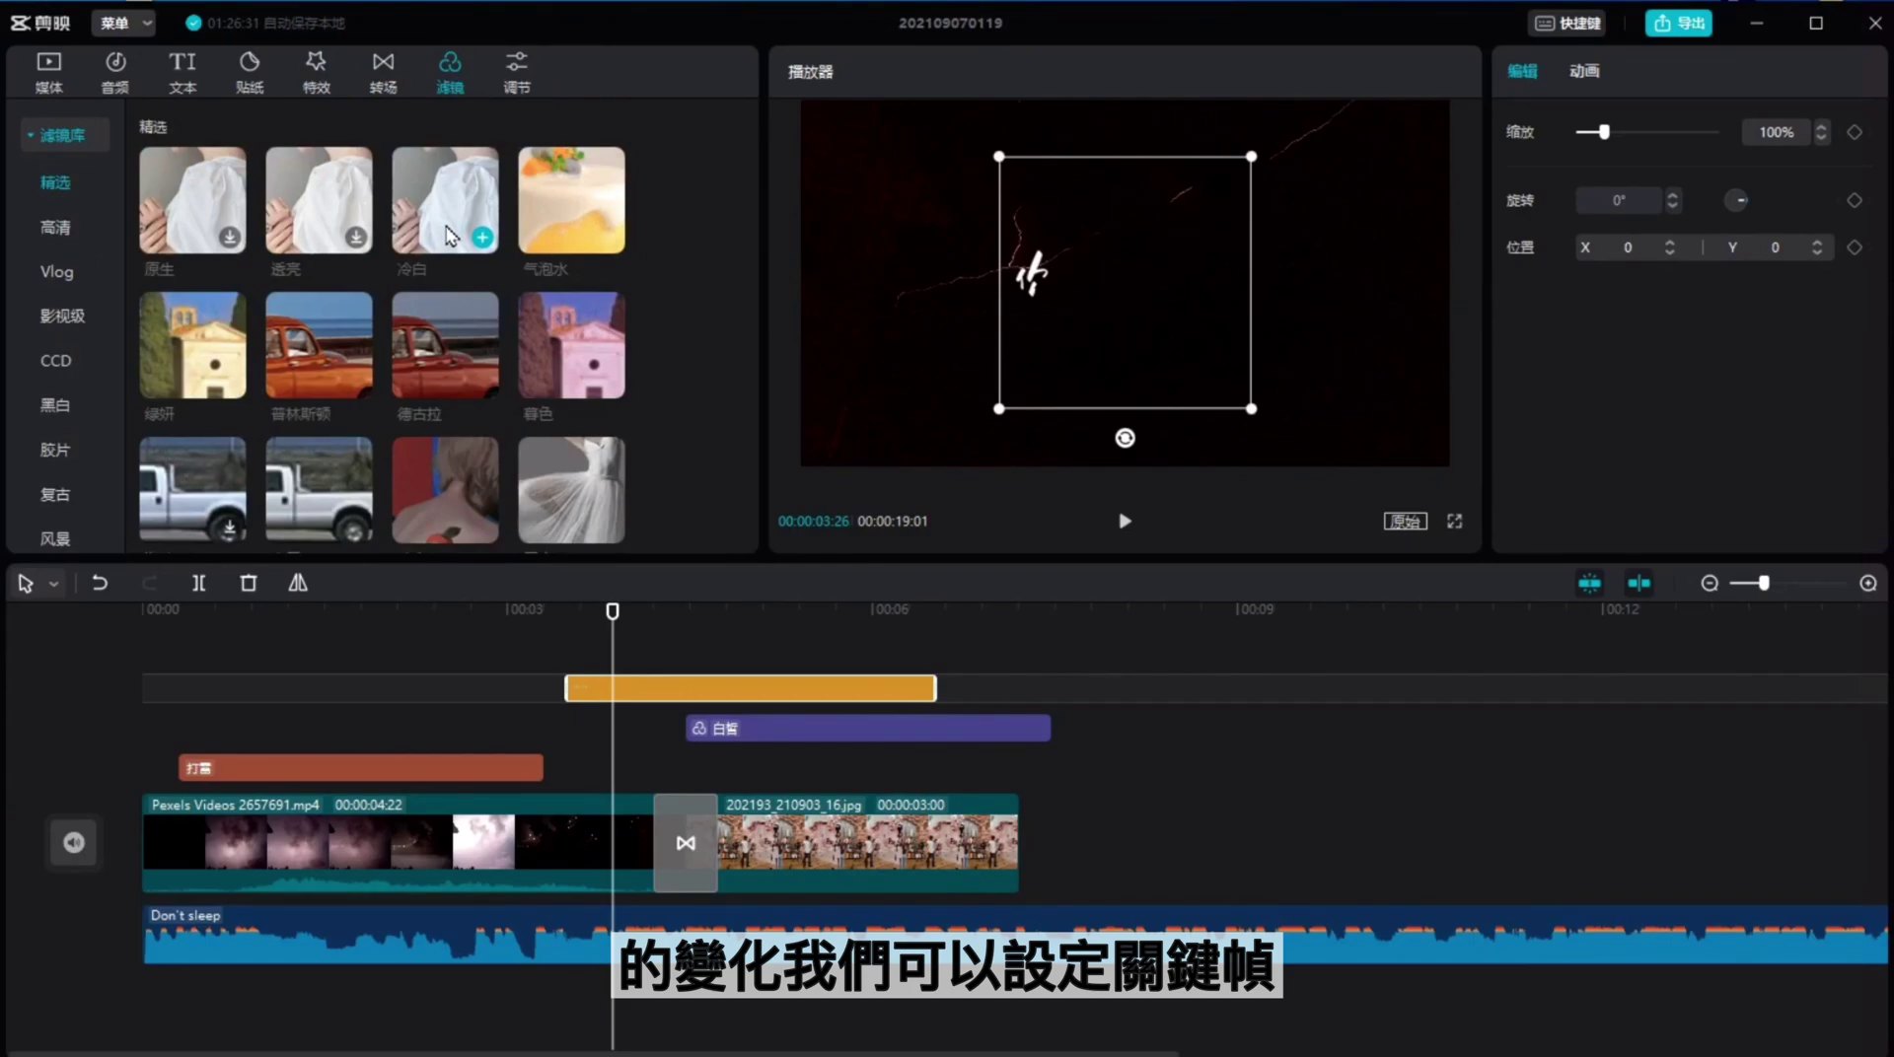
click(517, 77)
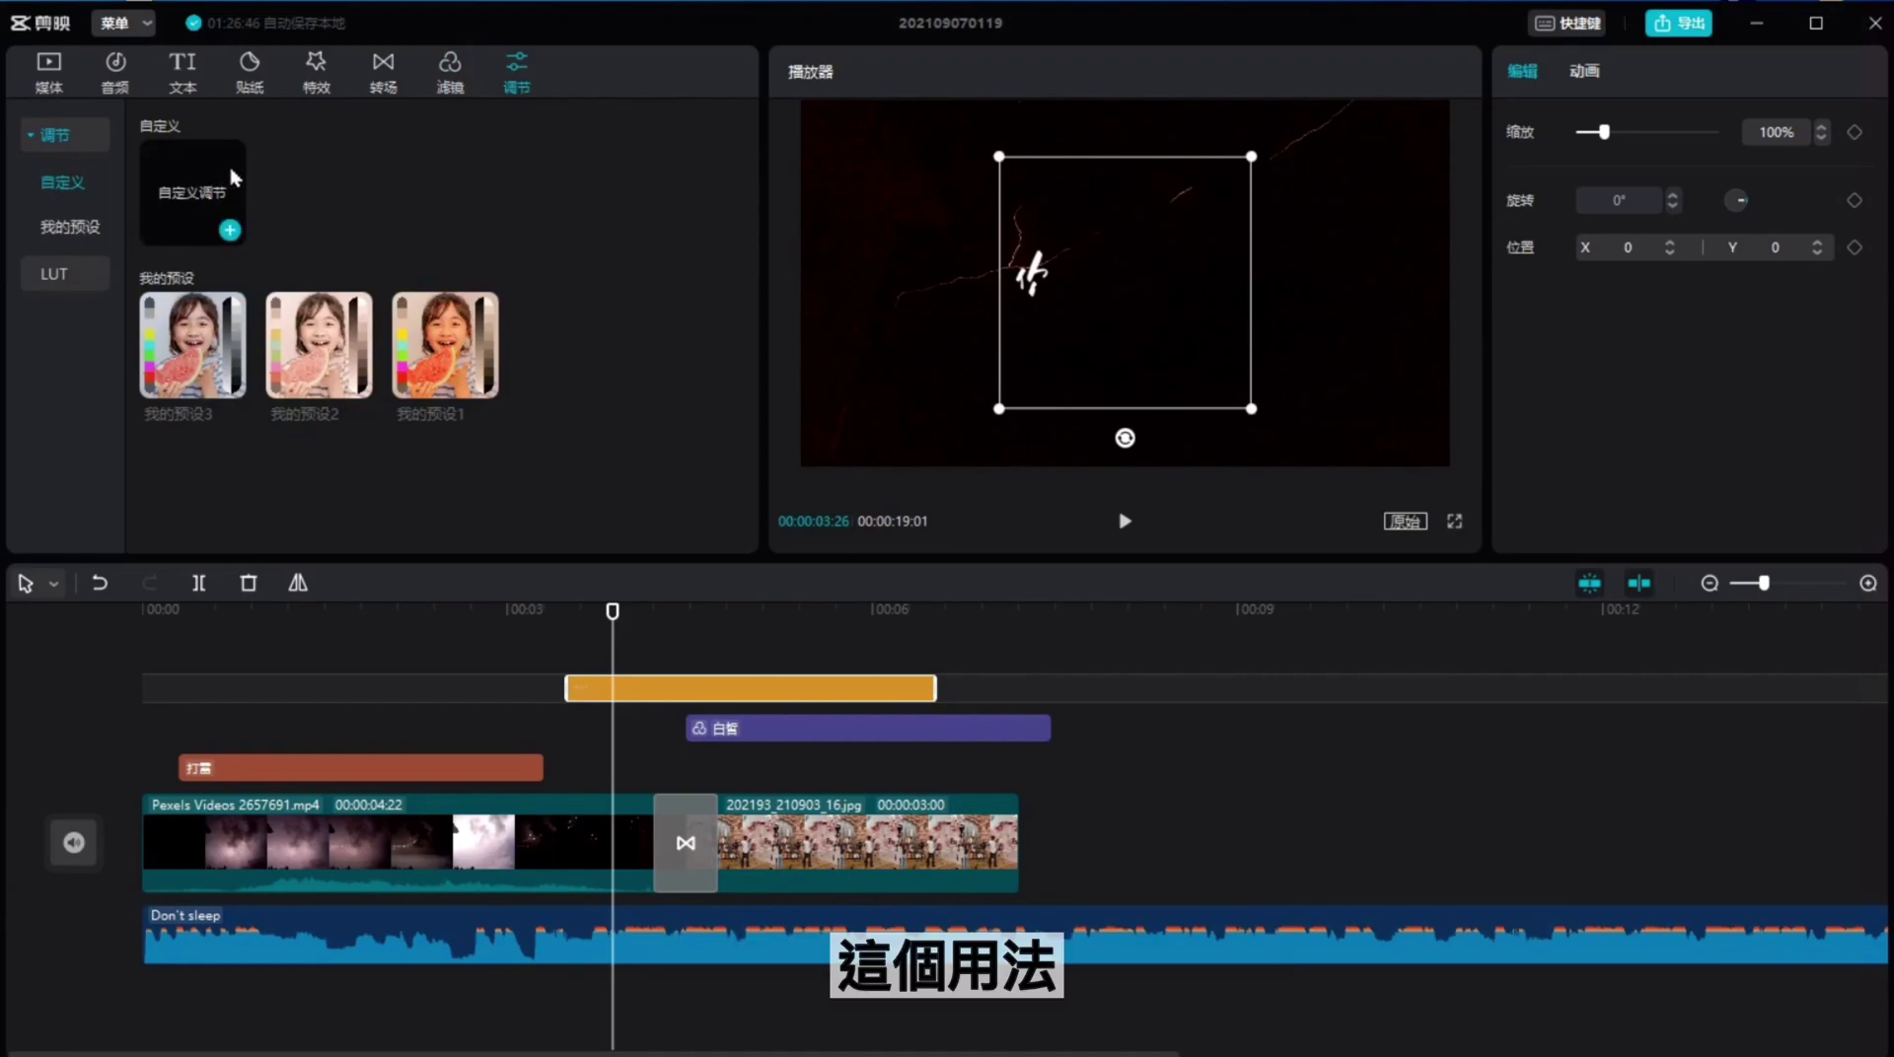
mouse_move(189, 230)
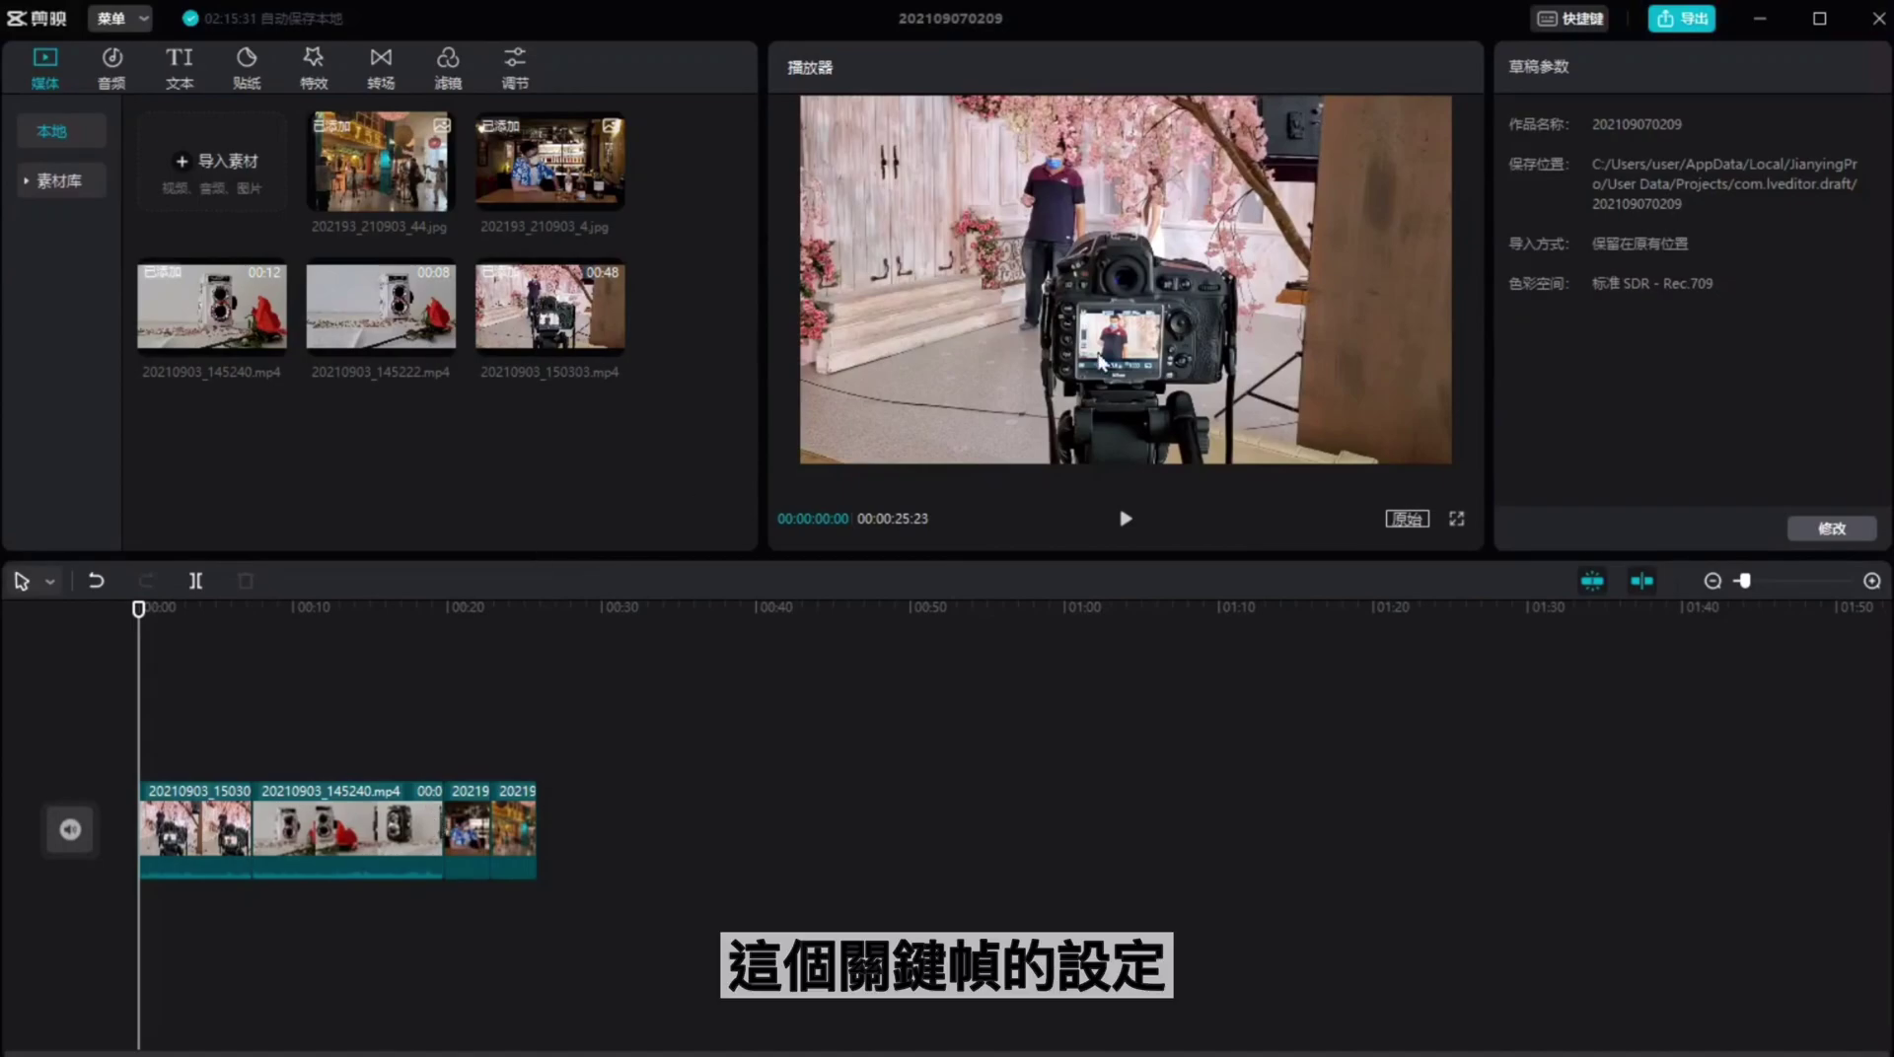
Step: Import the photo 202193_210903_33.jpg and place it on a track above the first clip, extended to that clip's length
click(227, 830)
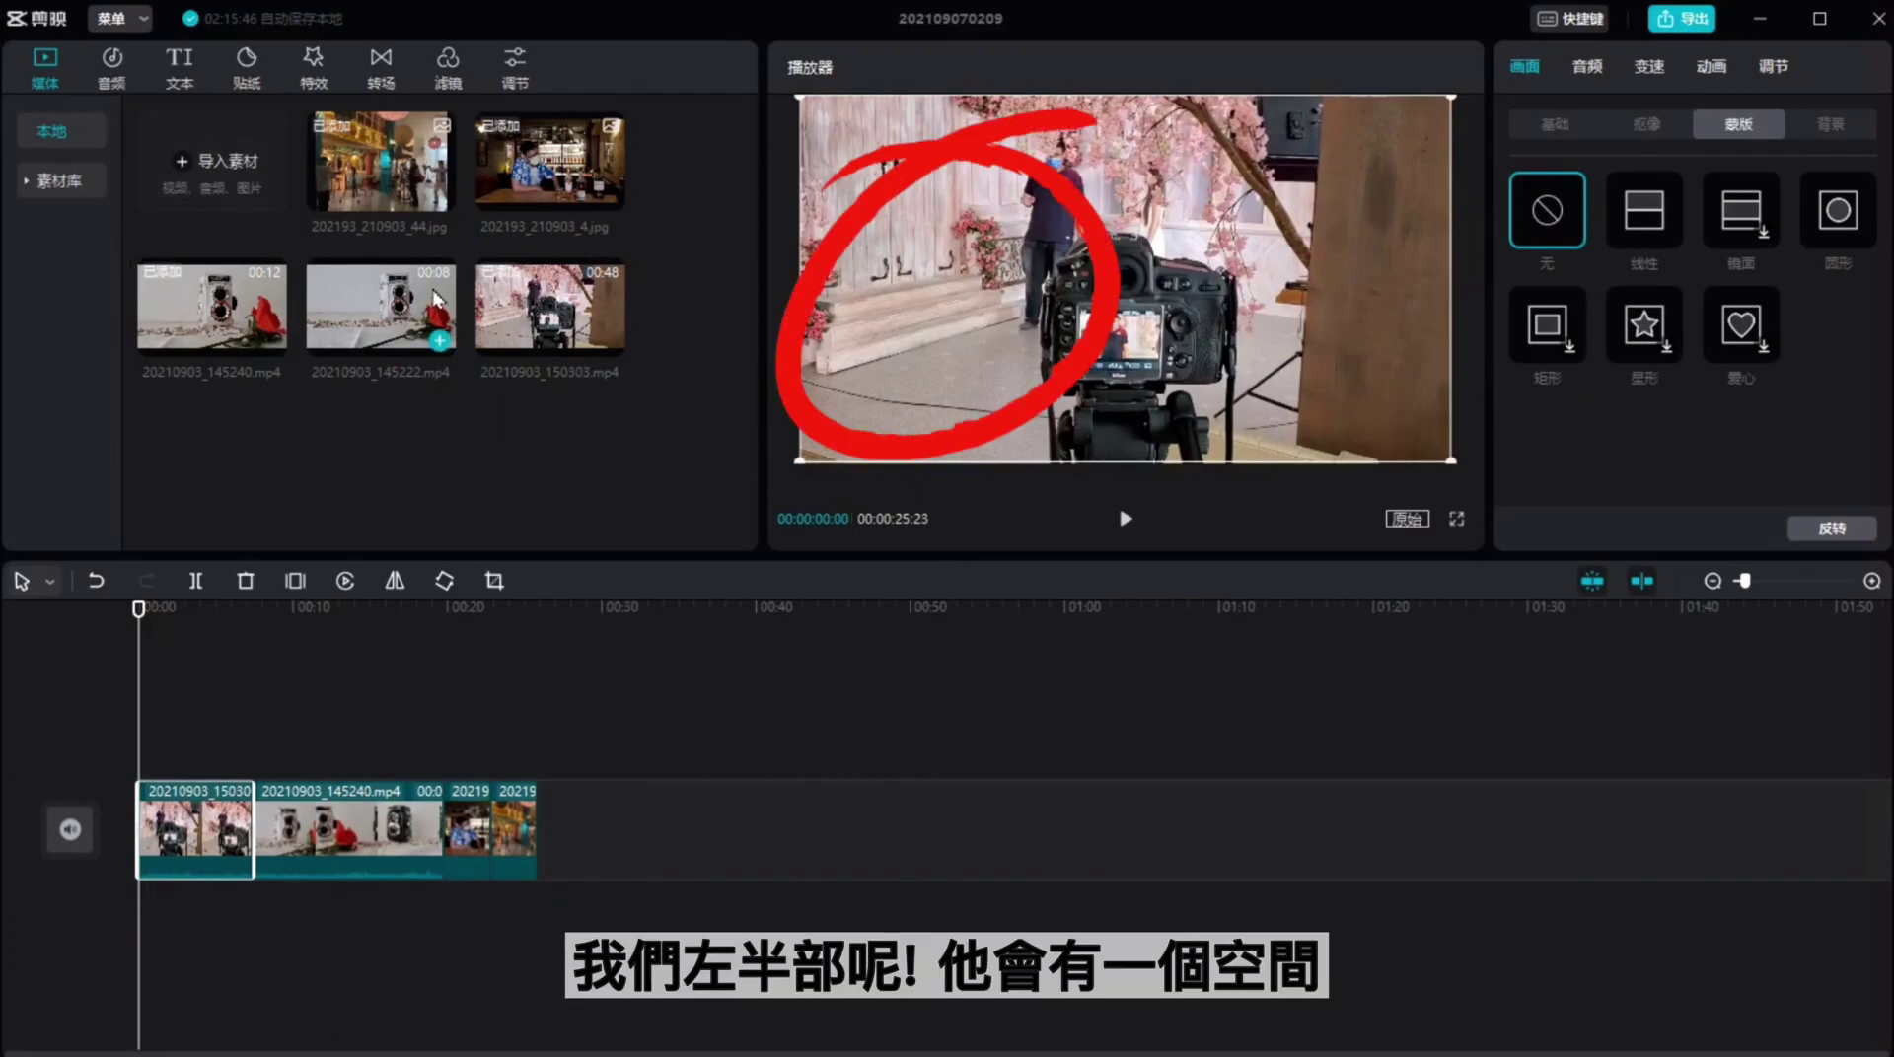
click(237, 164)
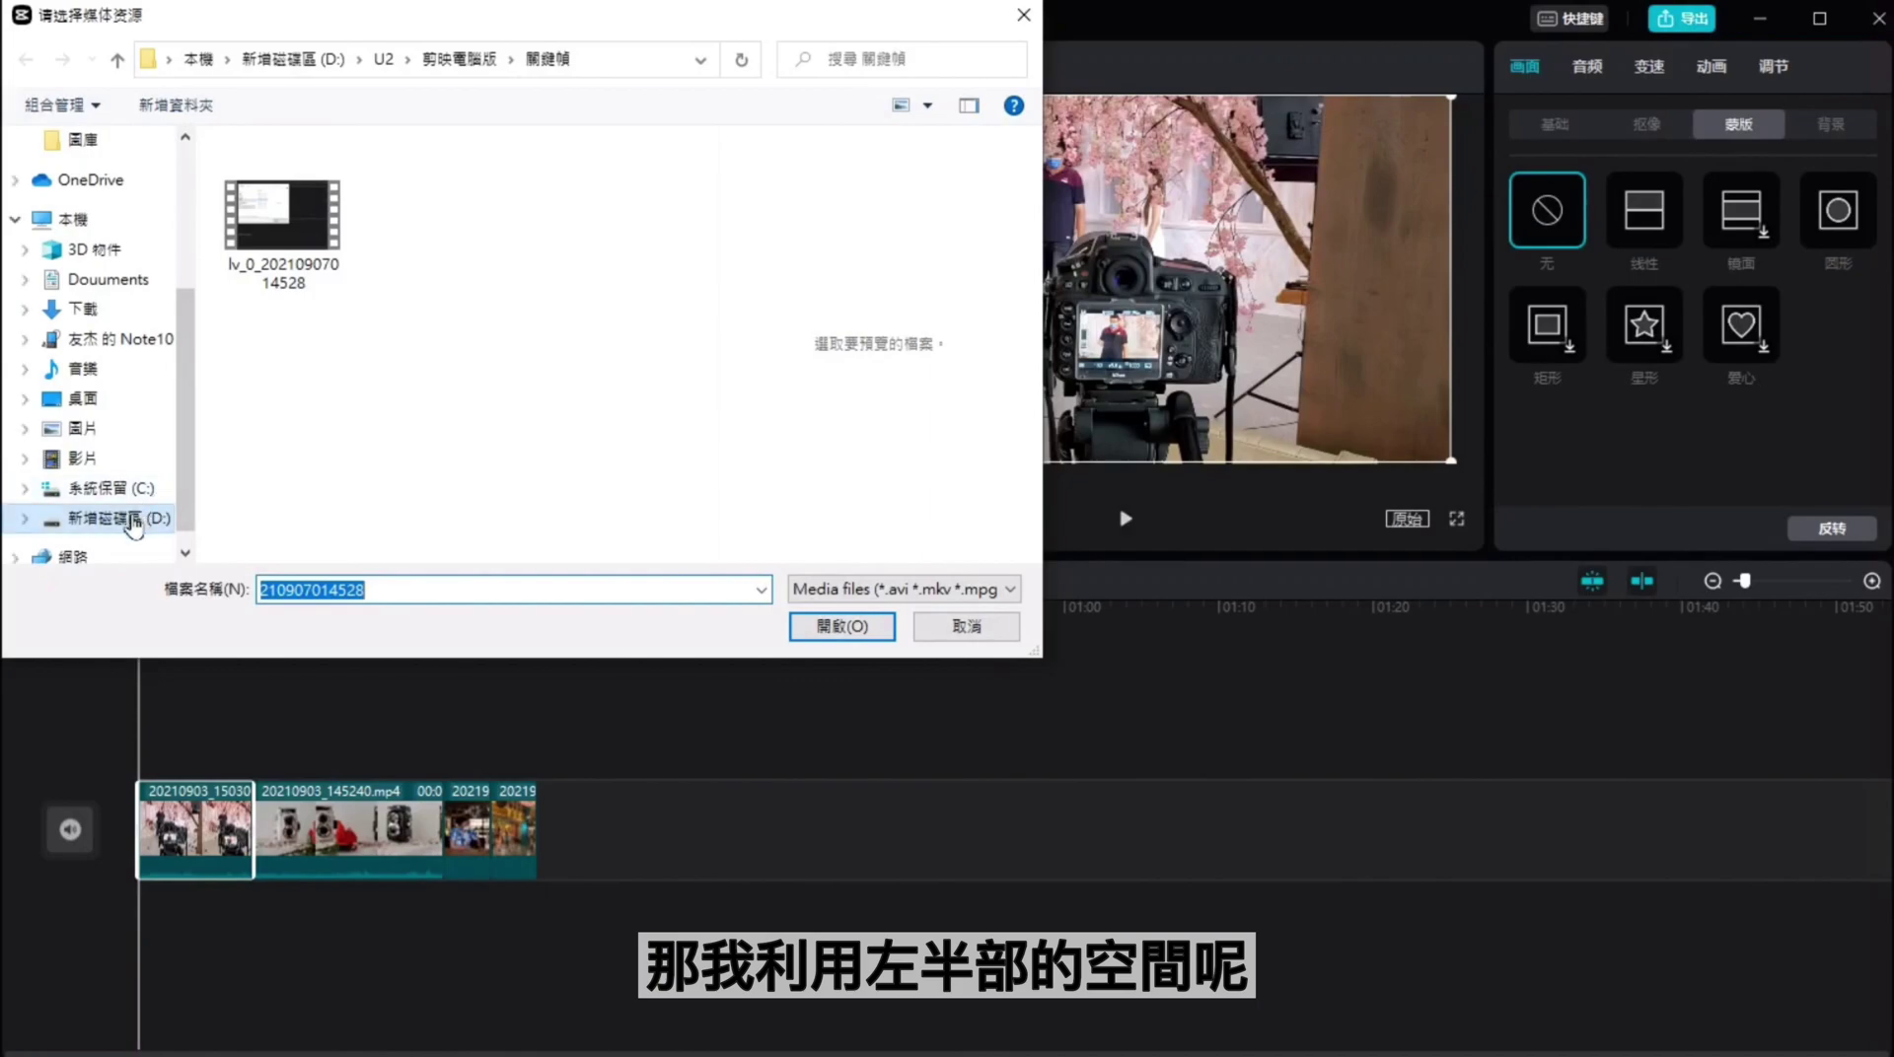
click(113, 515)
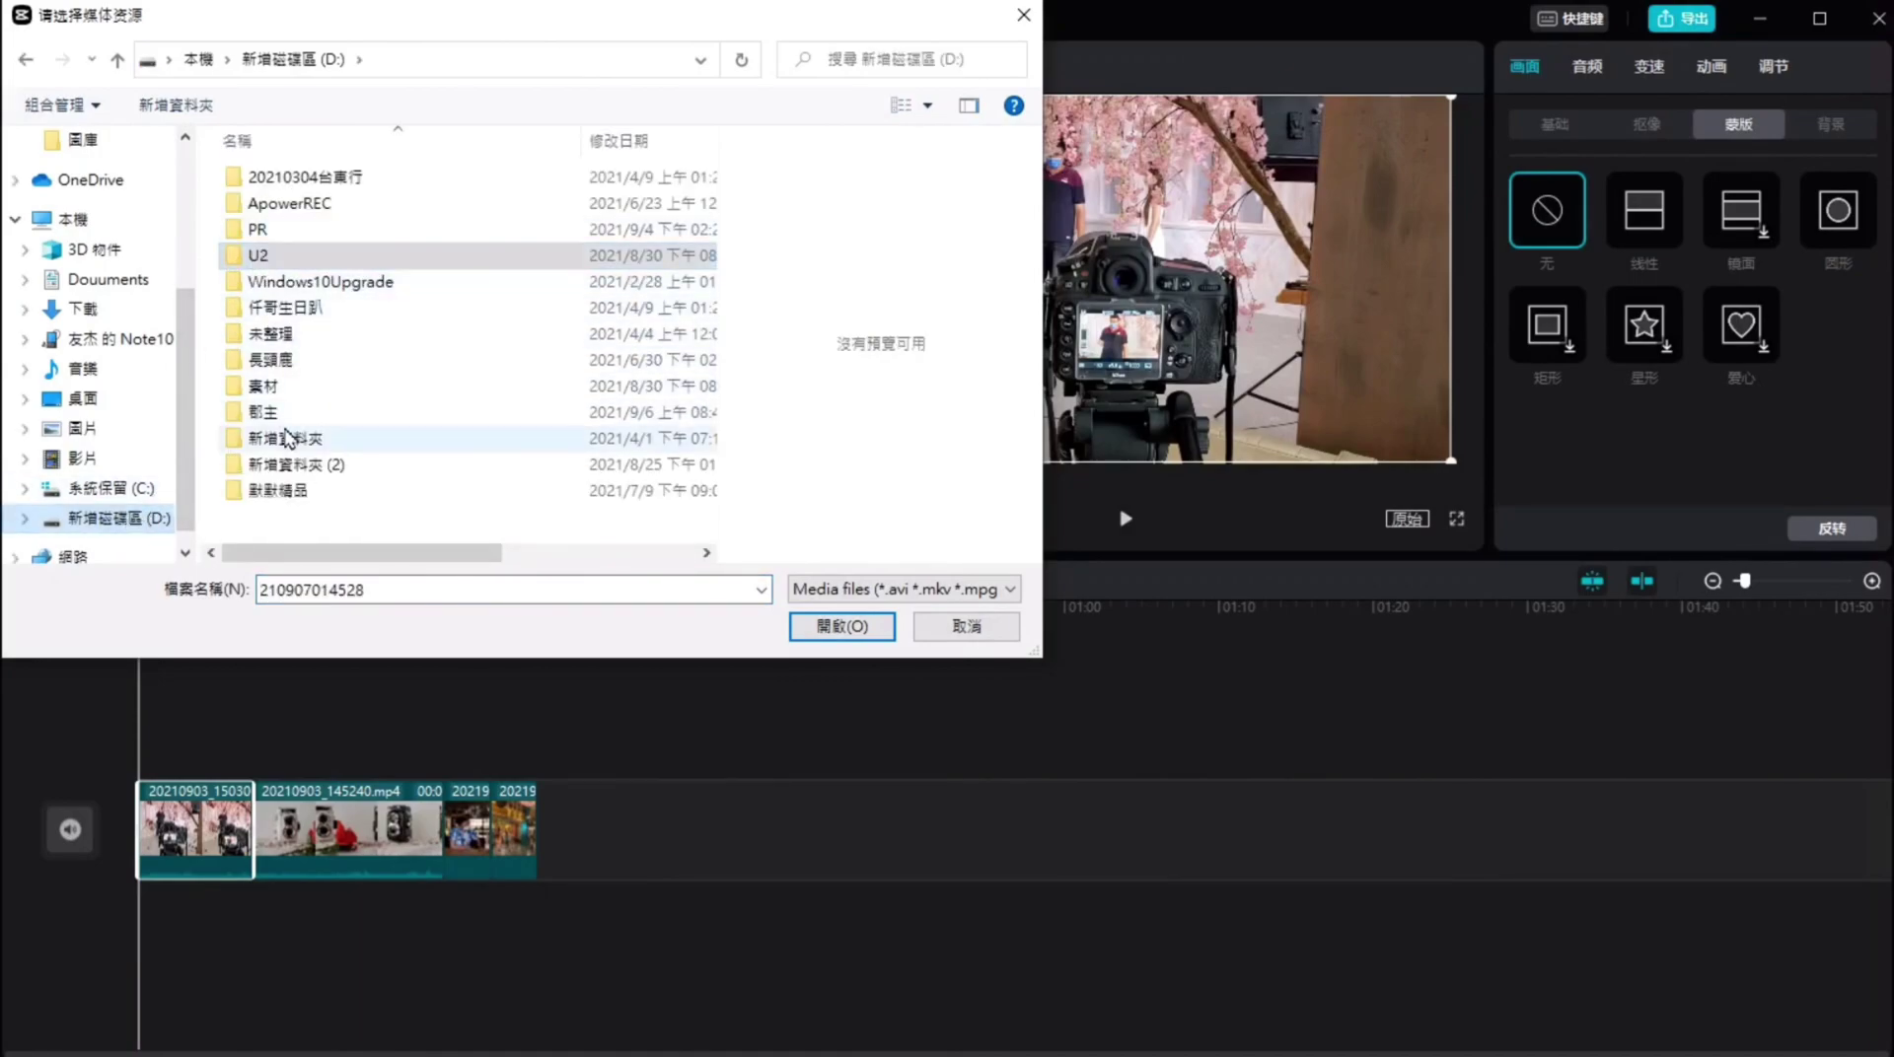
click(283, 422)
double_click(288, 417)
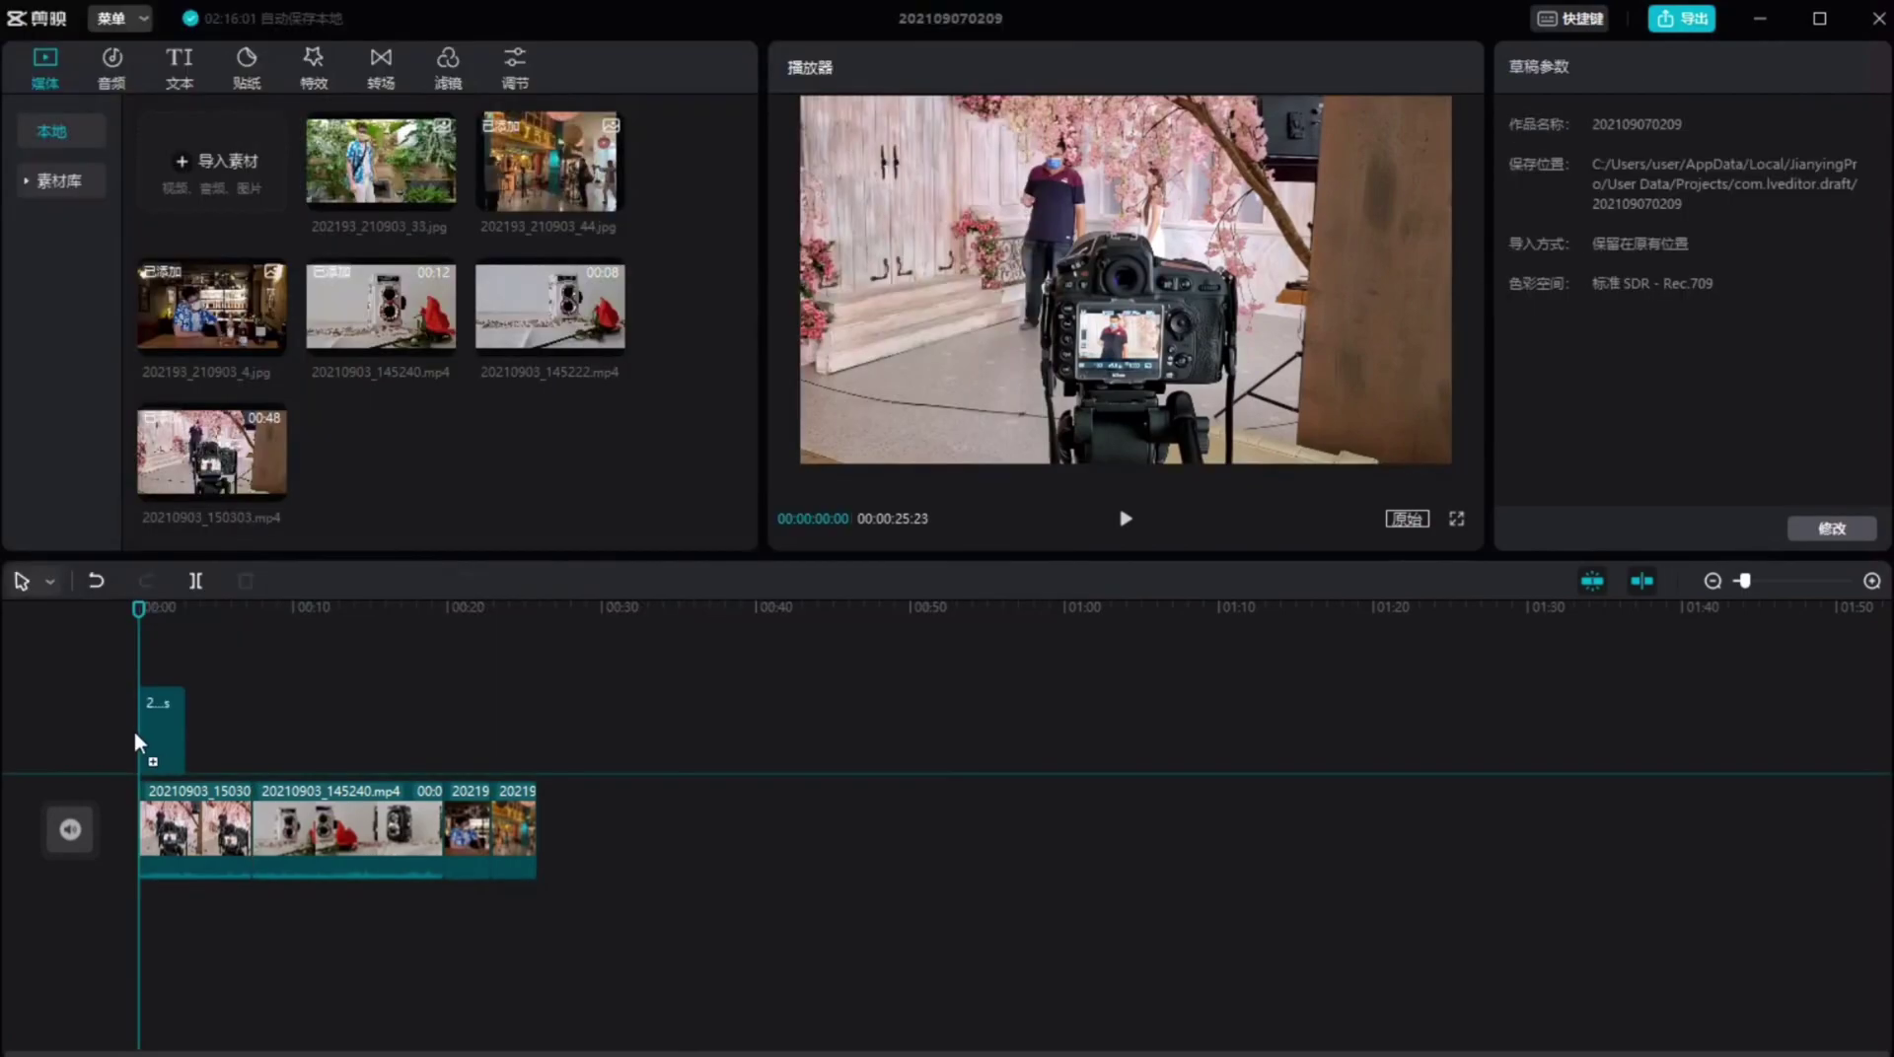
drag(134, 730, 260, 729)
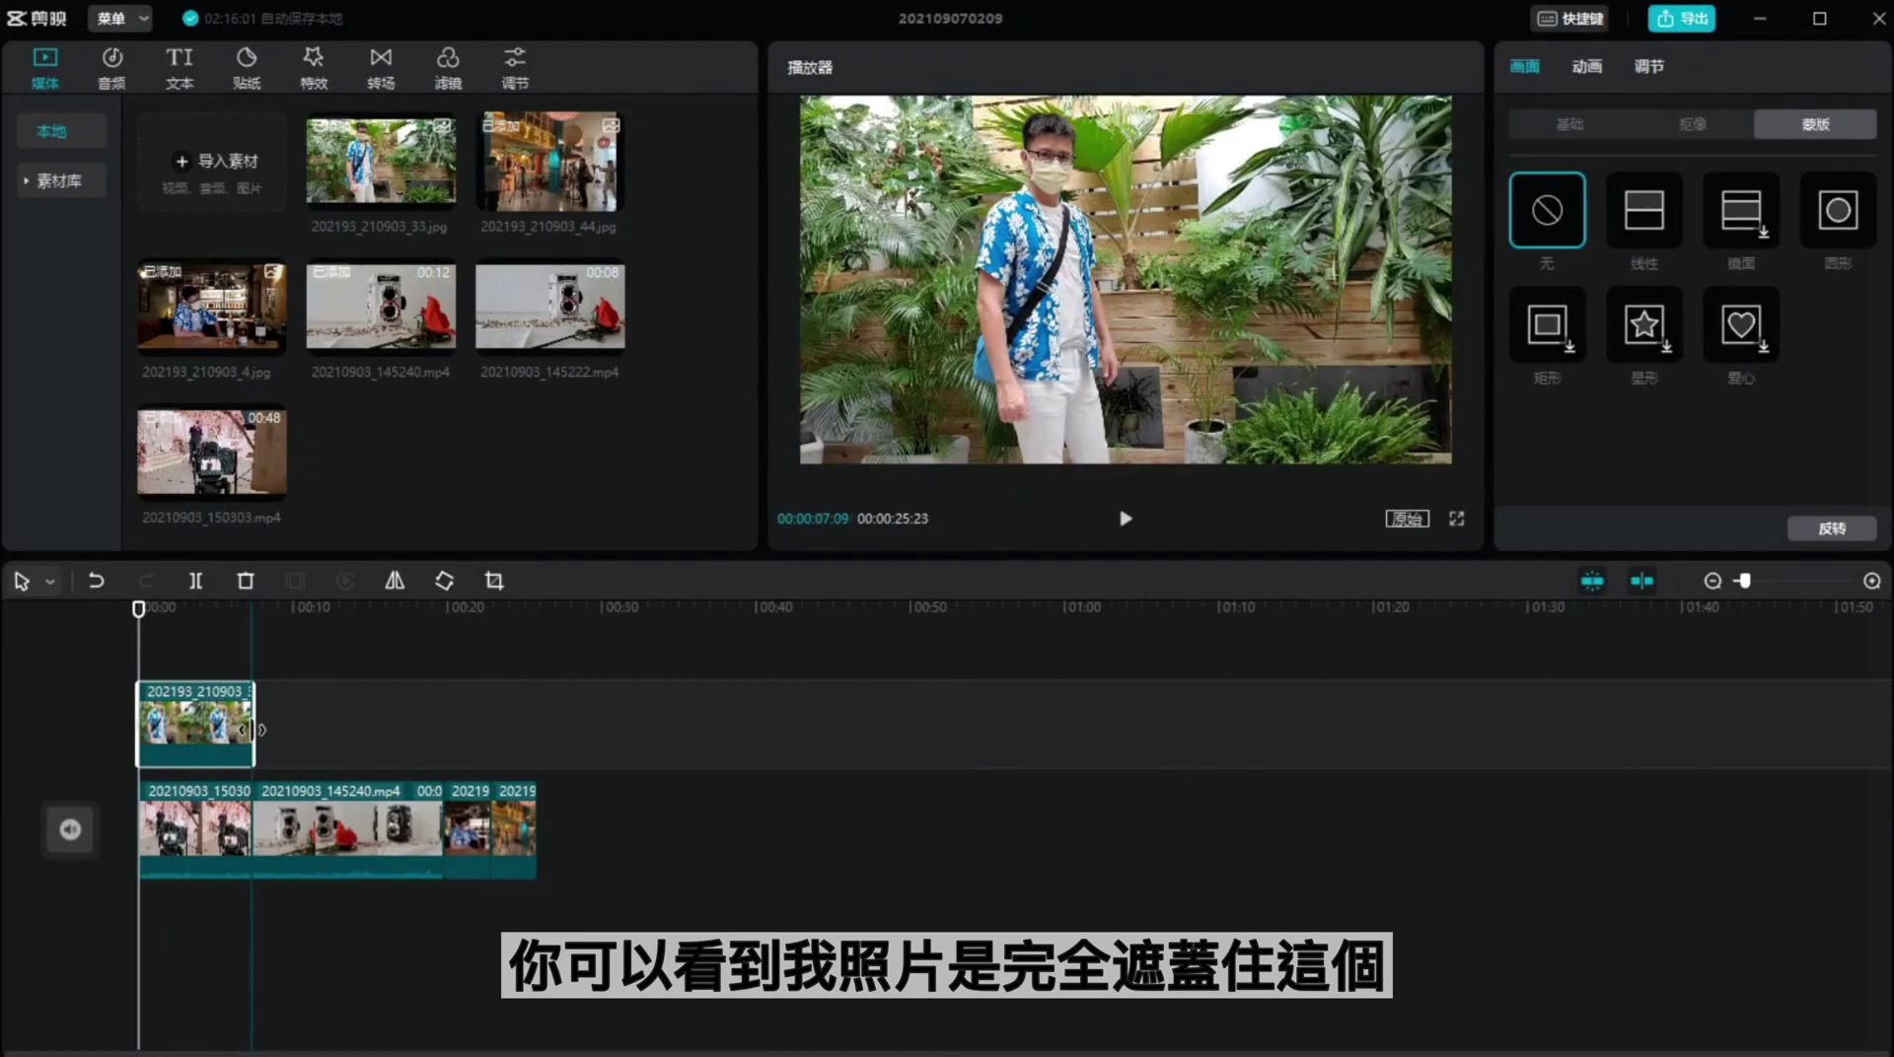
Step: Apply a 线性 mask to the overlay photo, rotated to -99° with 羽化 at 14
click(157, 725)
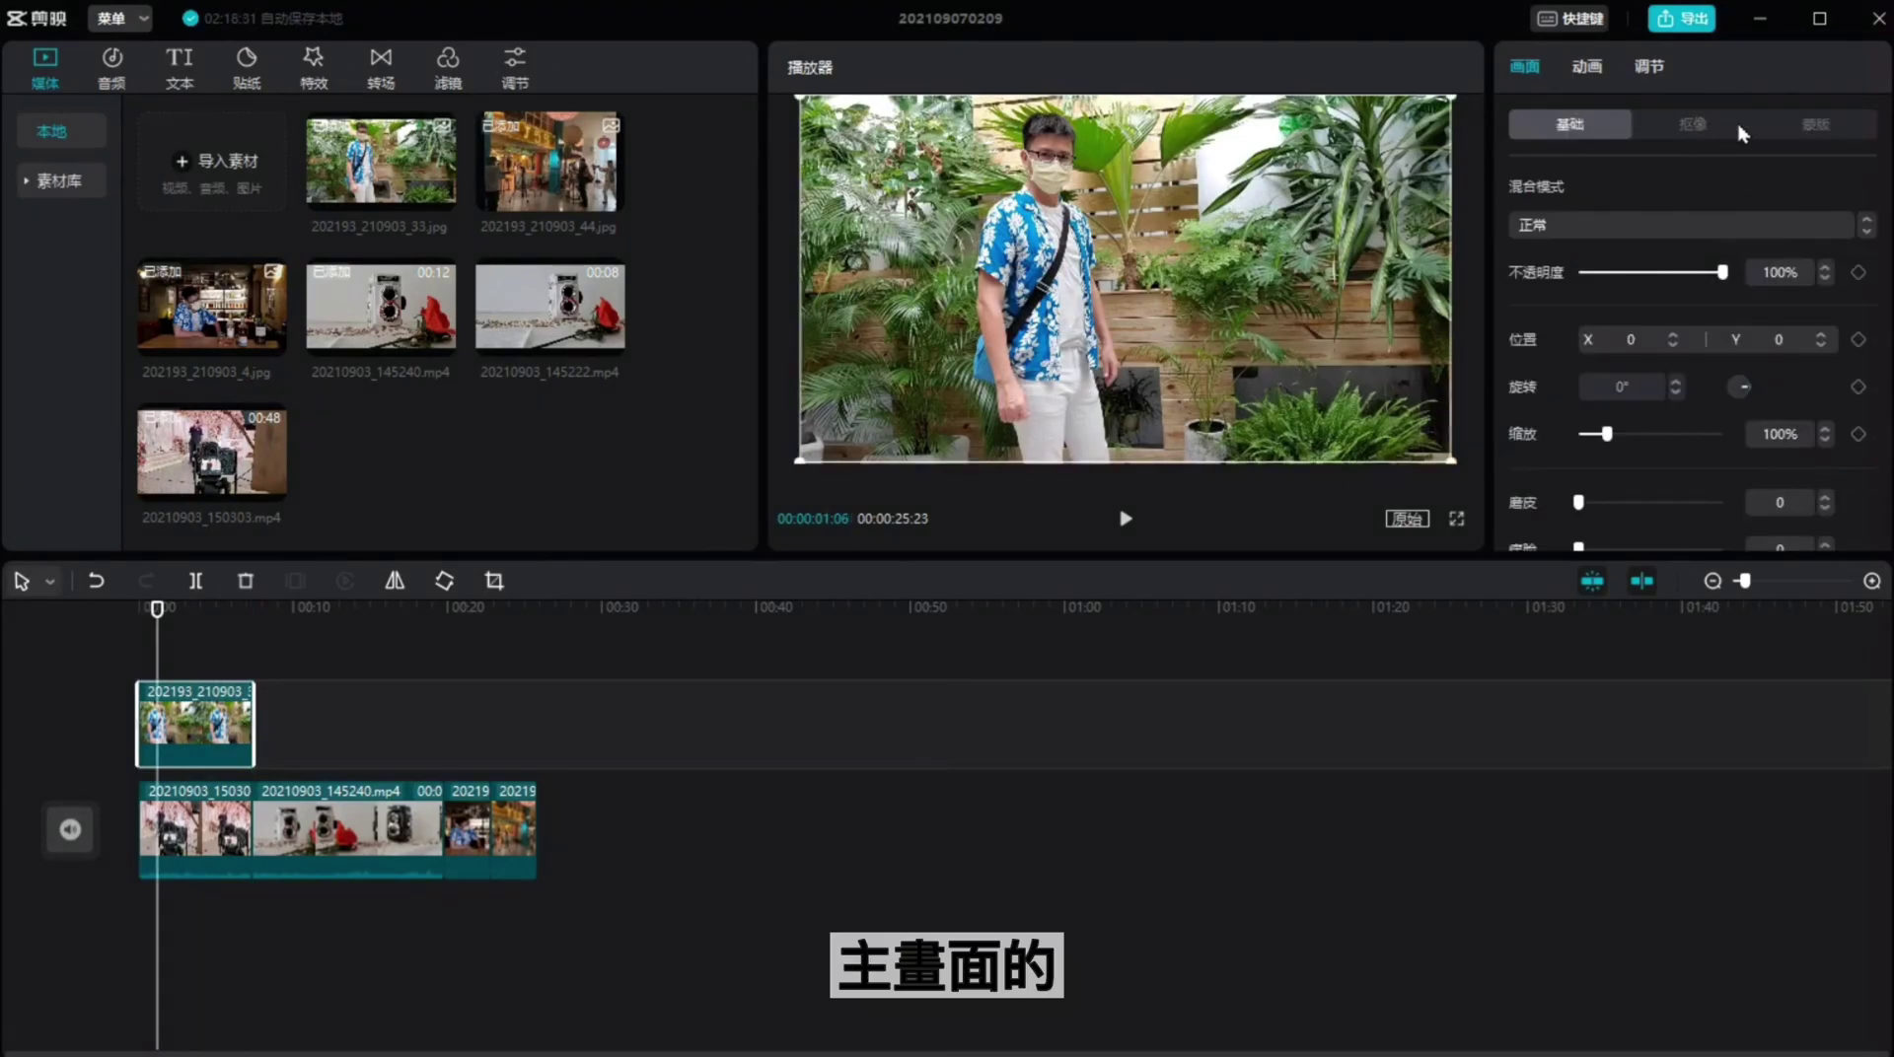
click(1791, 122)
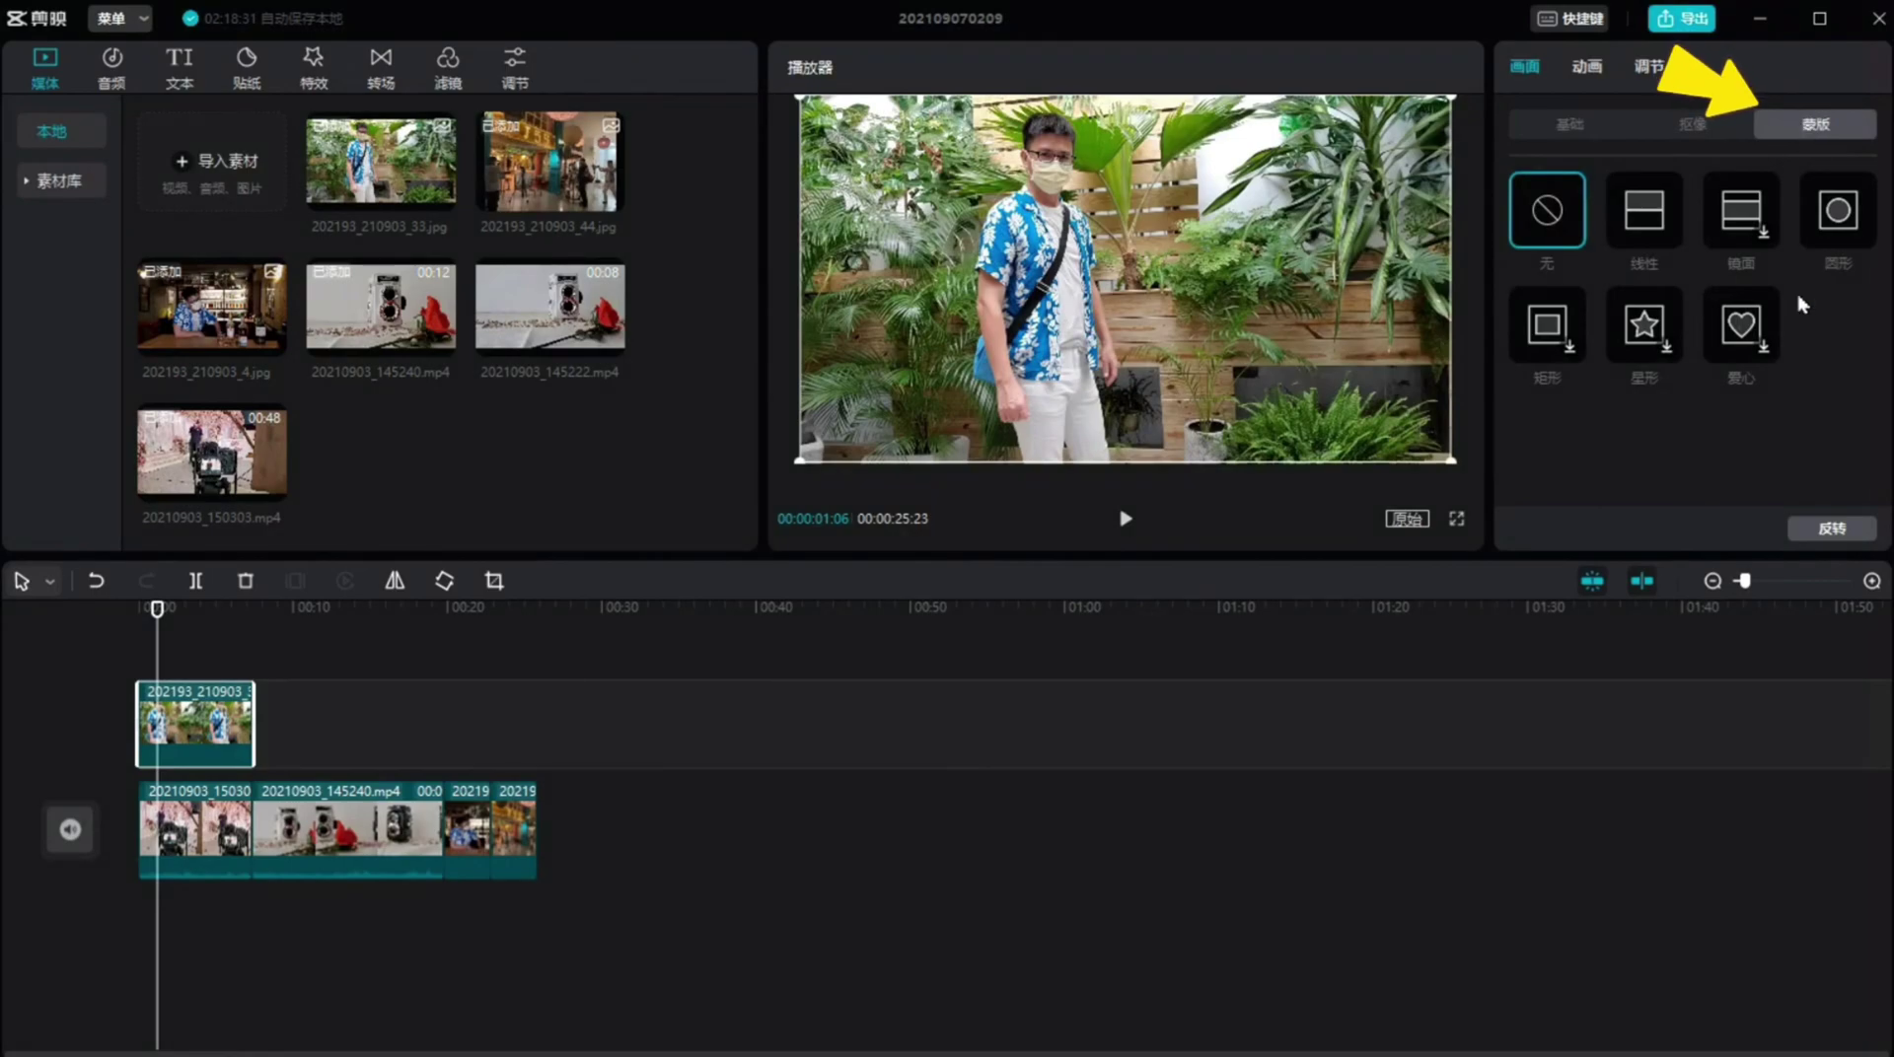
click(1639, 211)
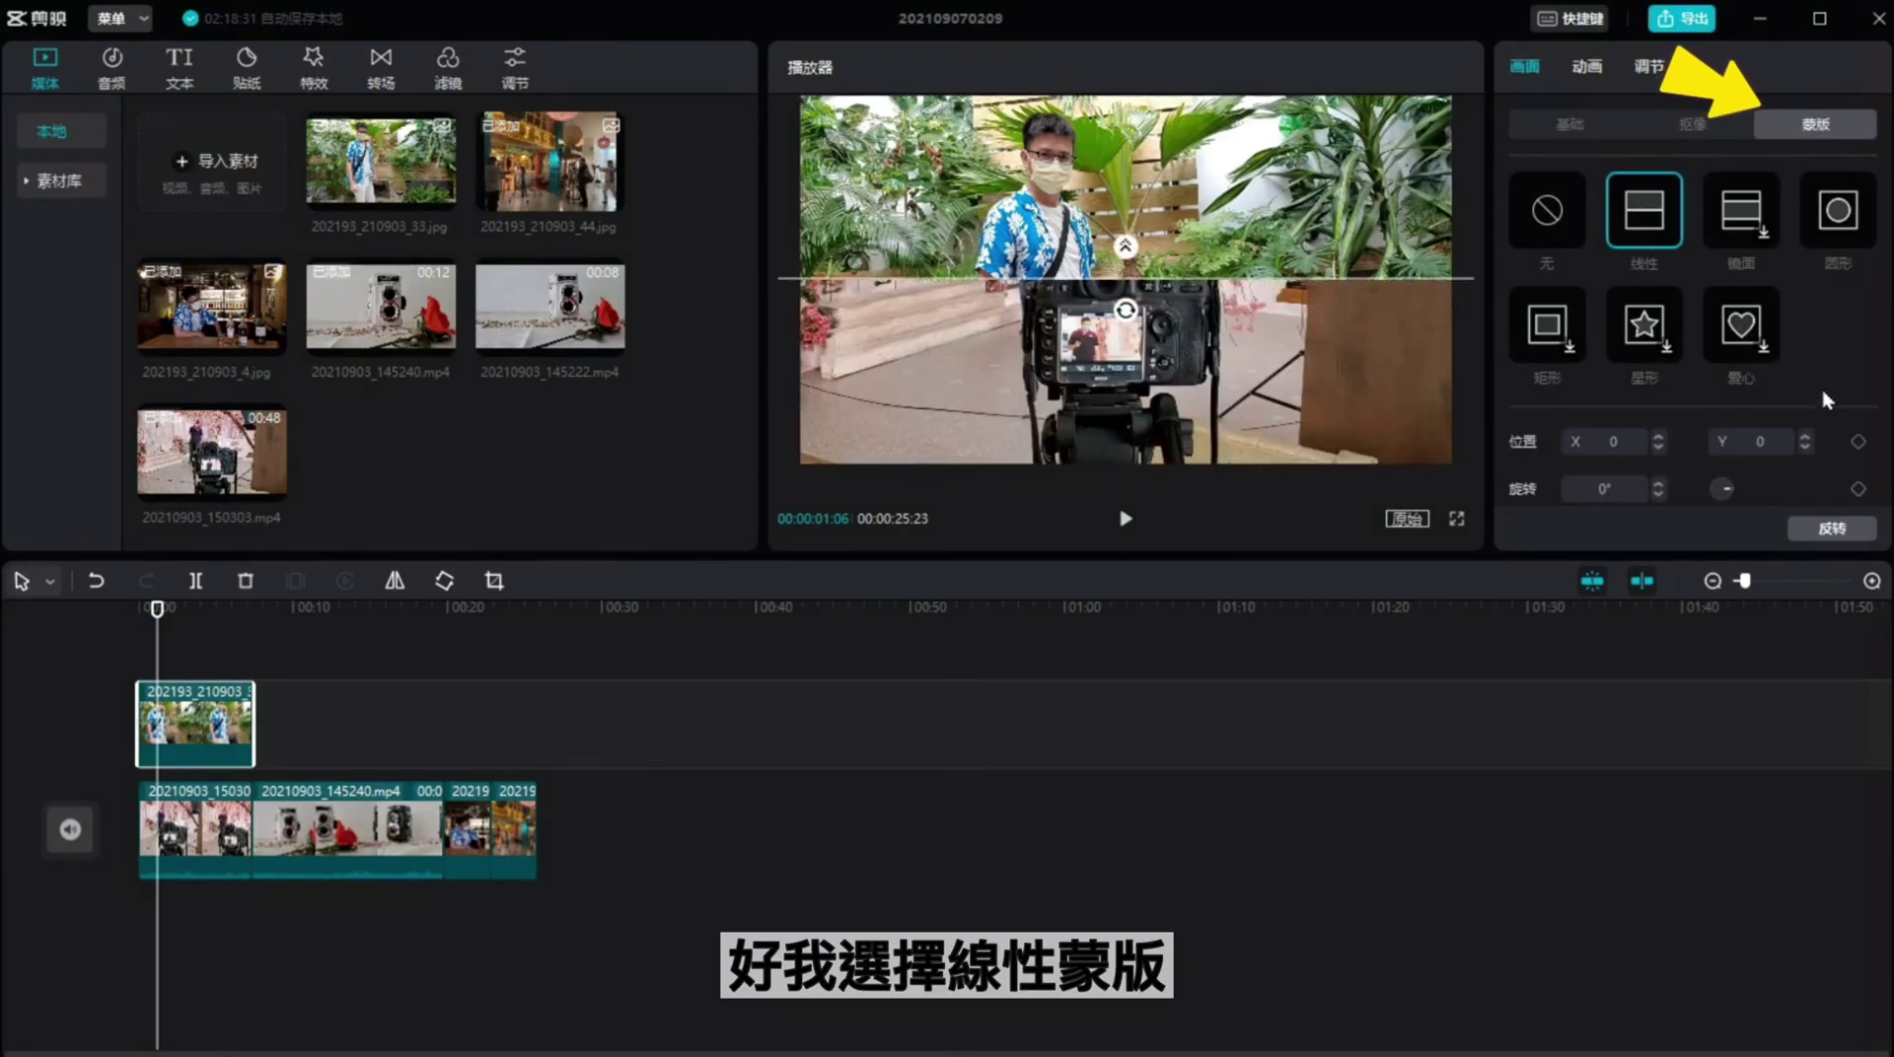
scroll(1819, 385, down, 2)
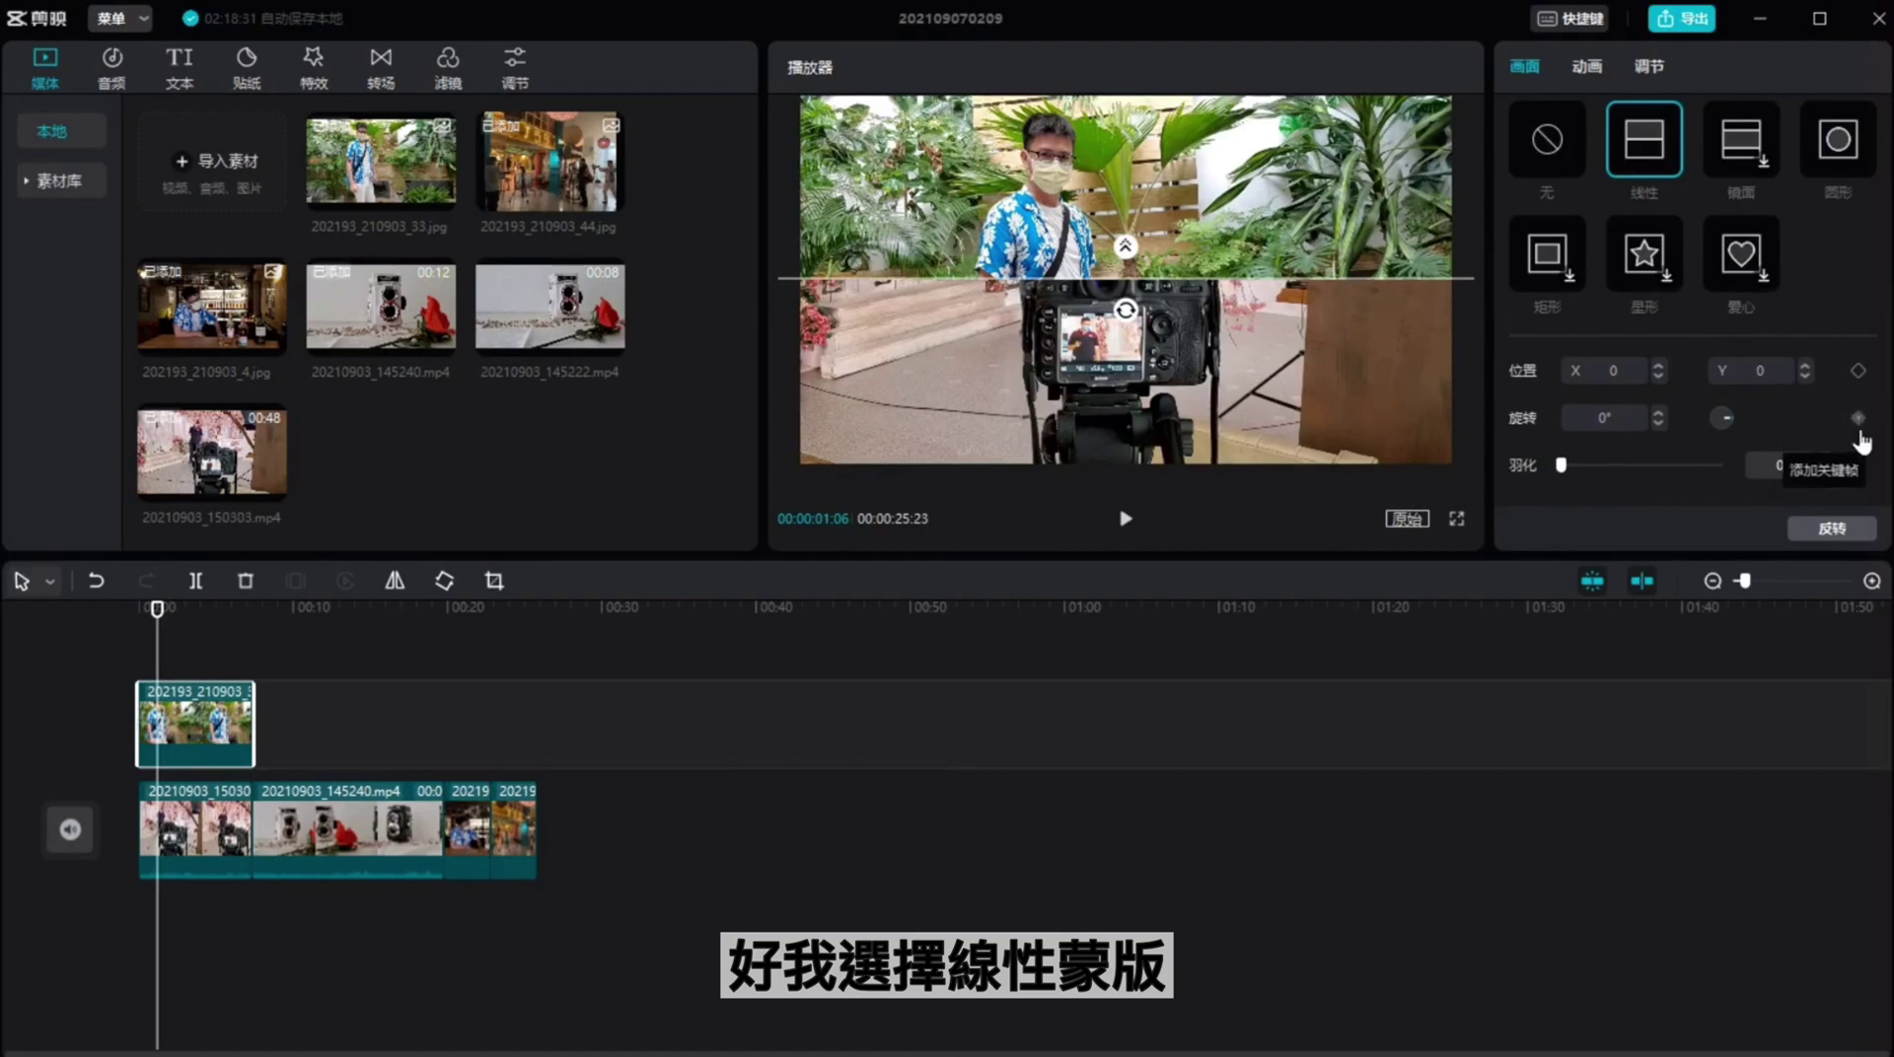
drag(1125, 314, 1164, 288)
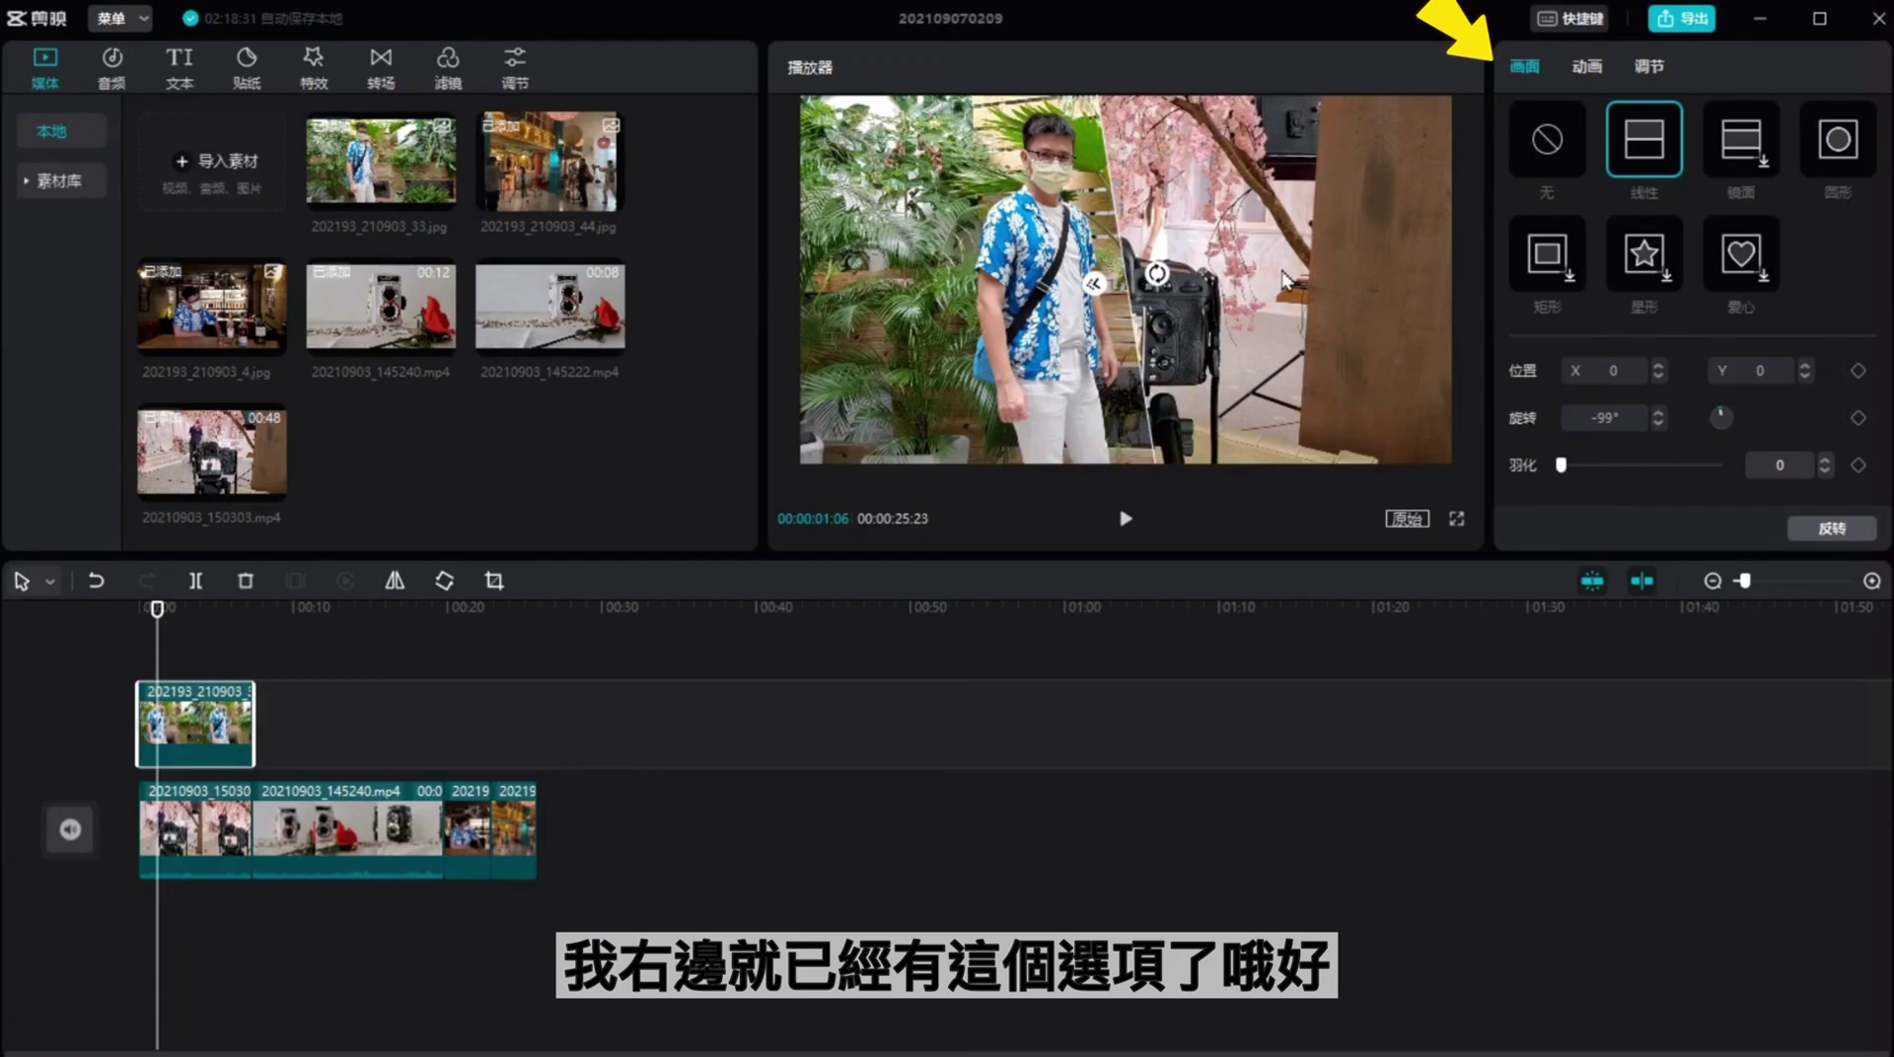
drag(1089, 286, 1075, 294)
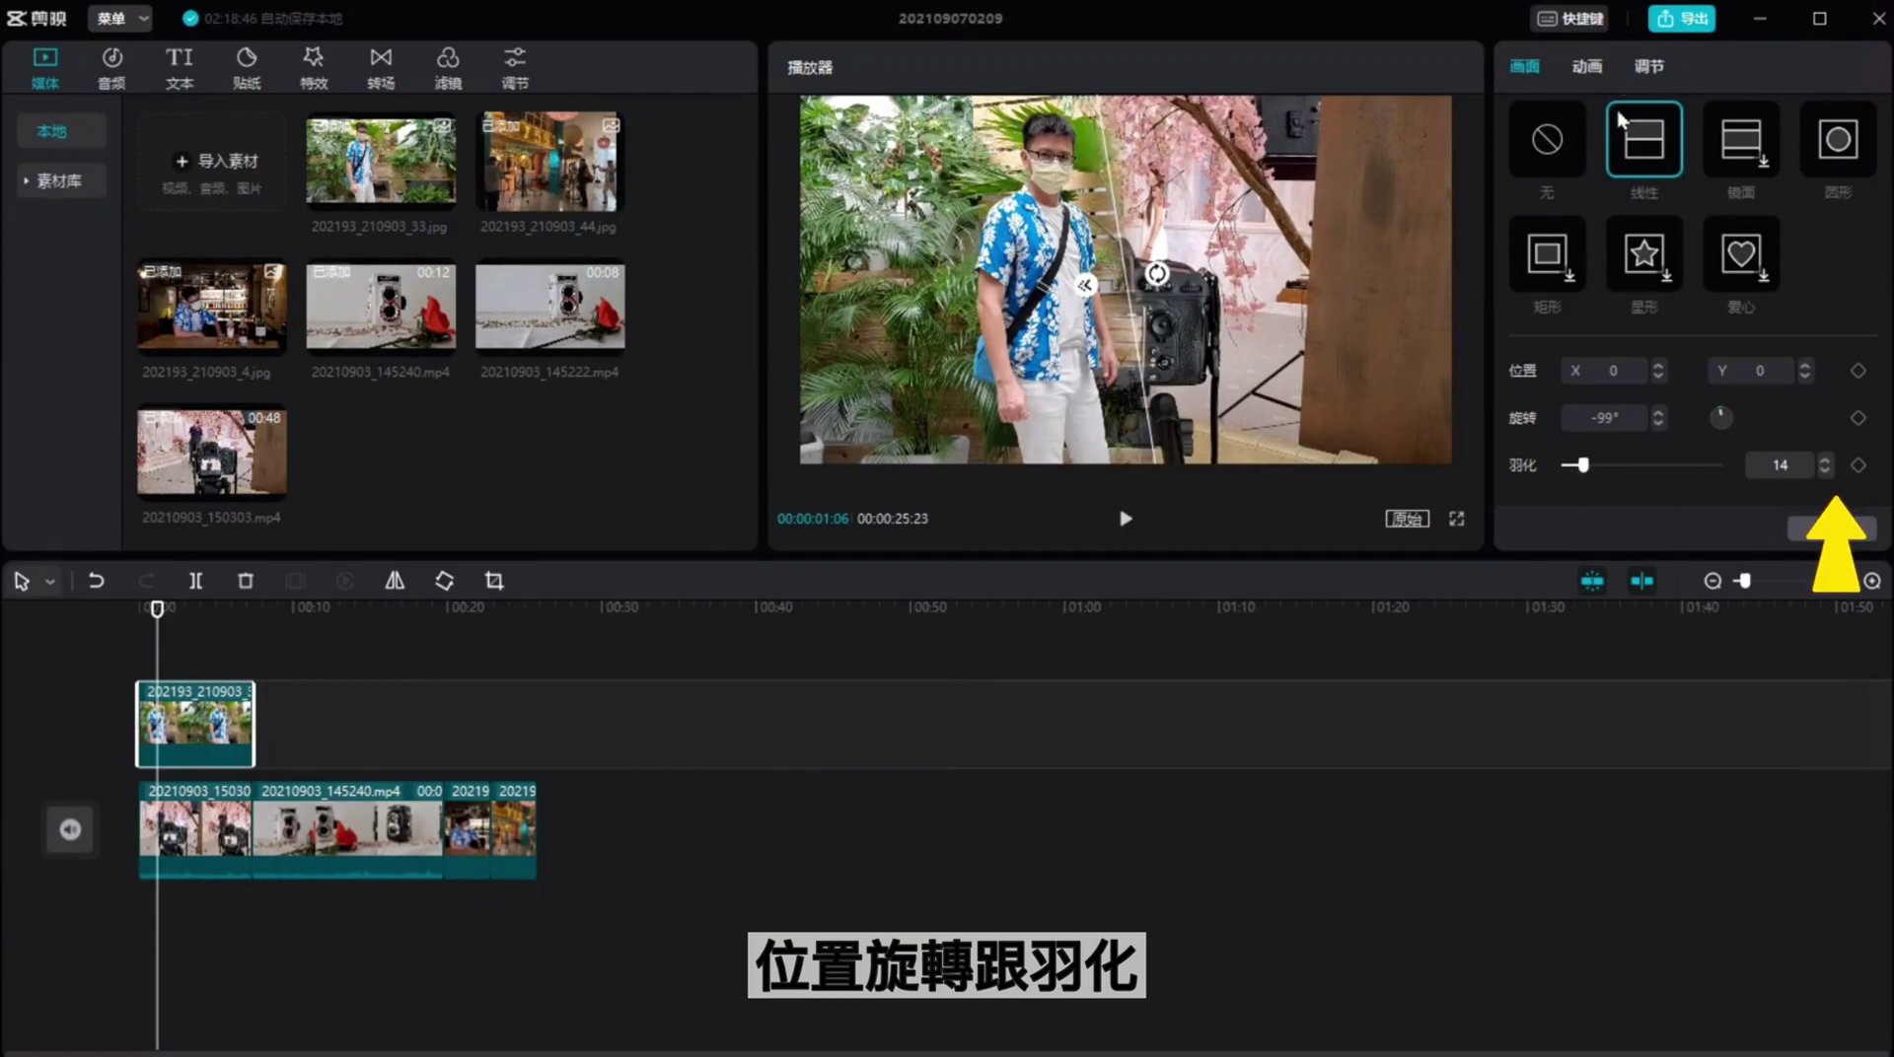
scroll(1623, 118, up, 2)
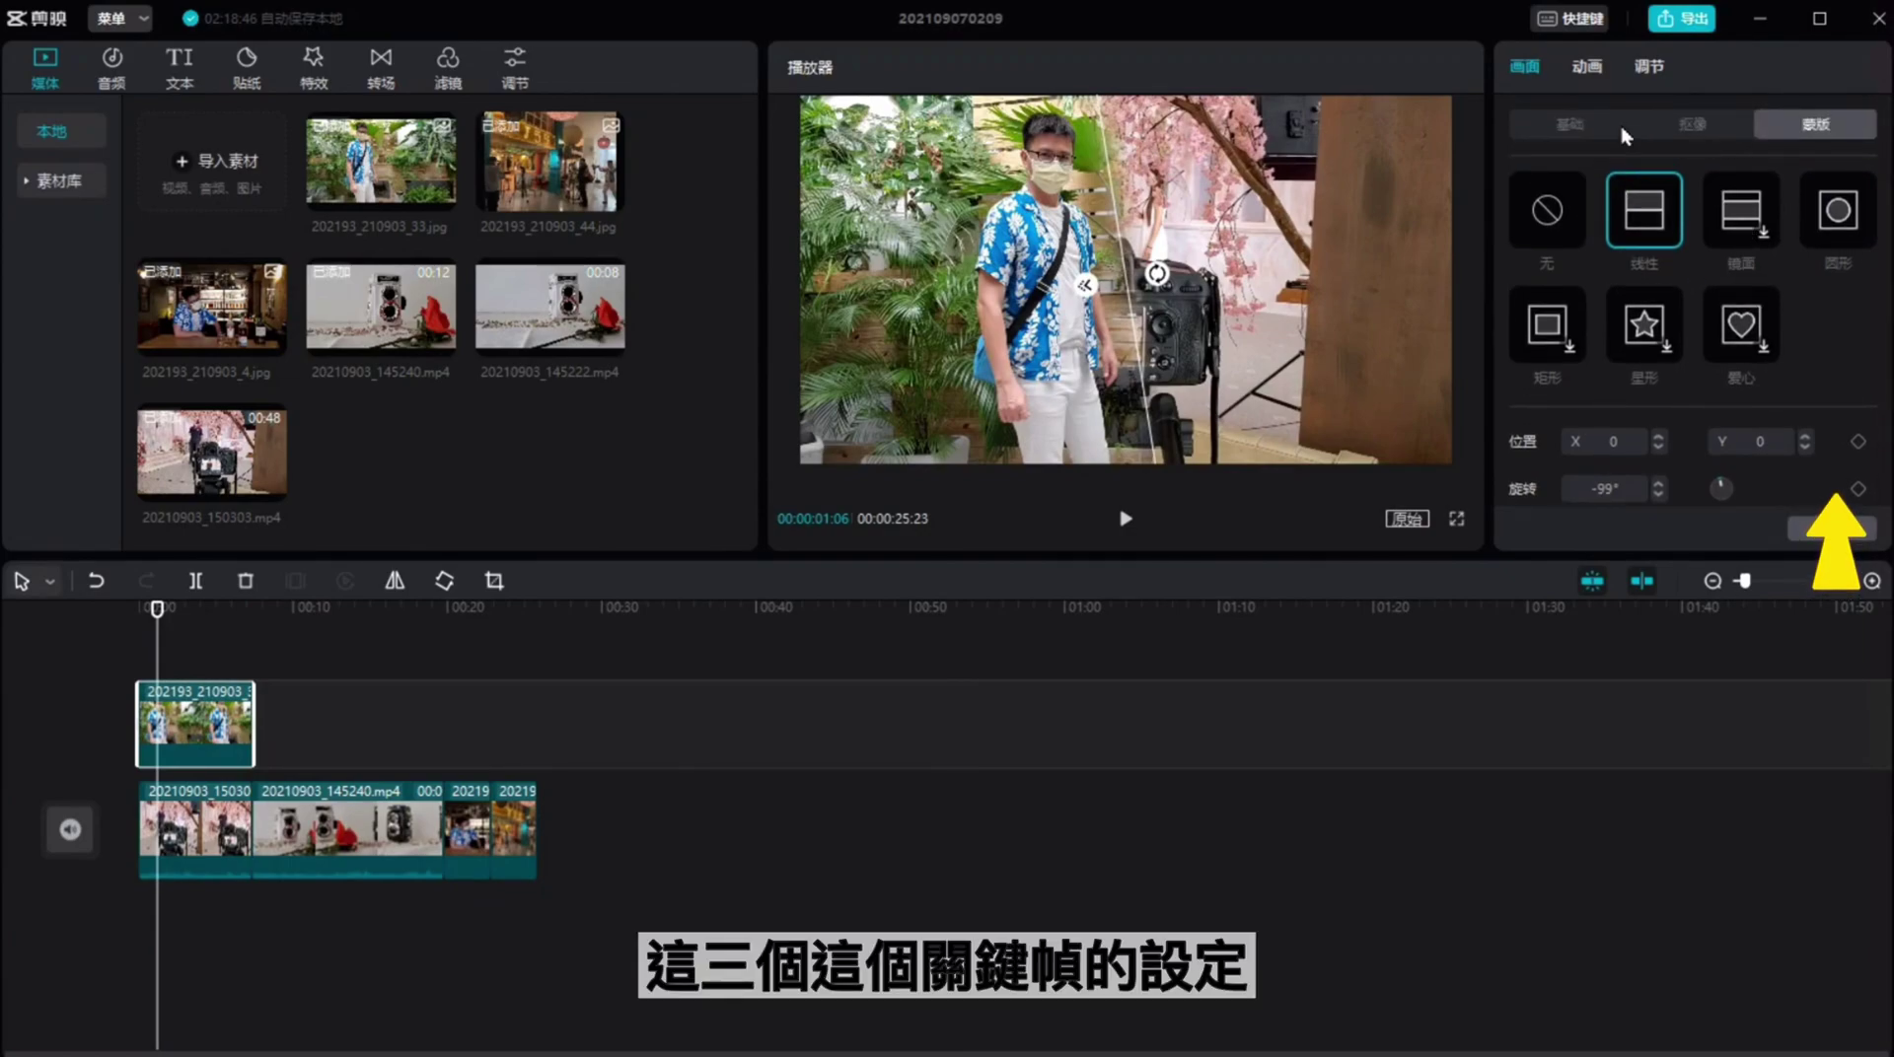
Step: Shift the overlay photo left to position X -861 and play a short stretch of the composite
click(1568, 126)
drag(942, 351, 802, 341)
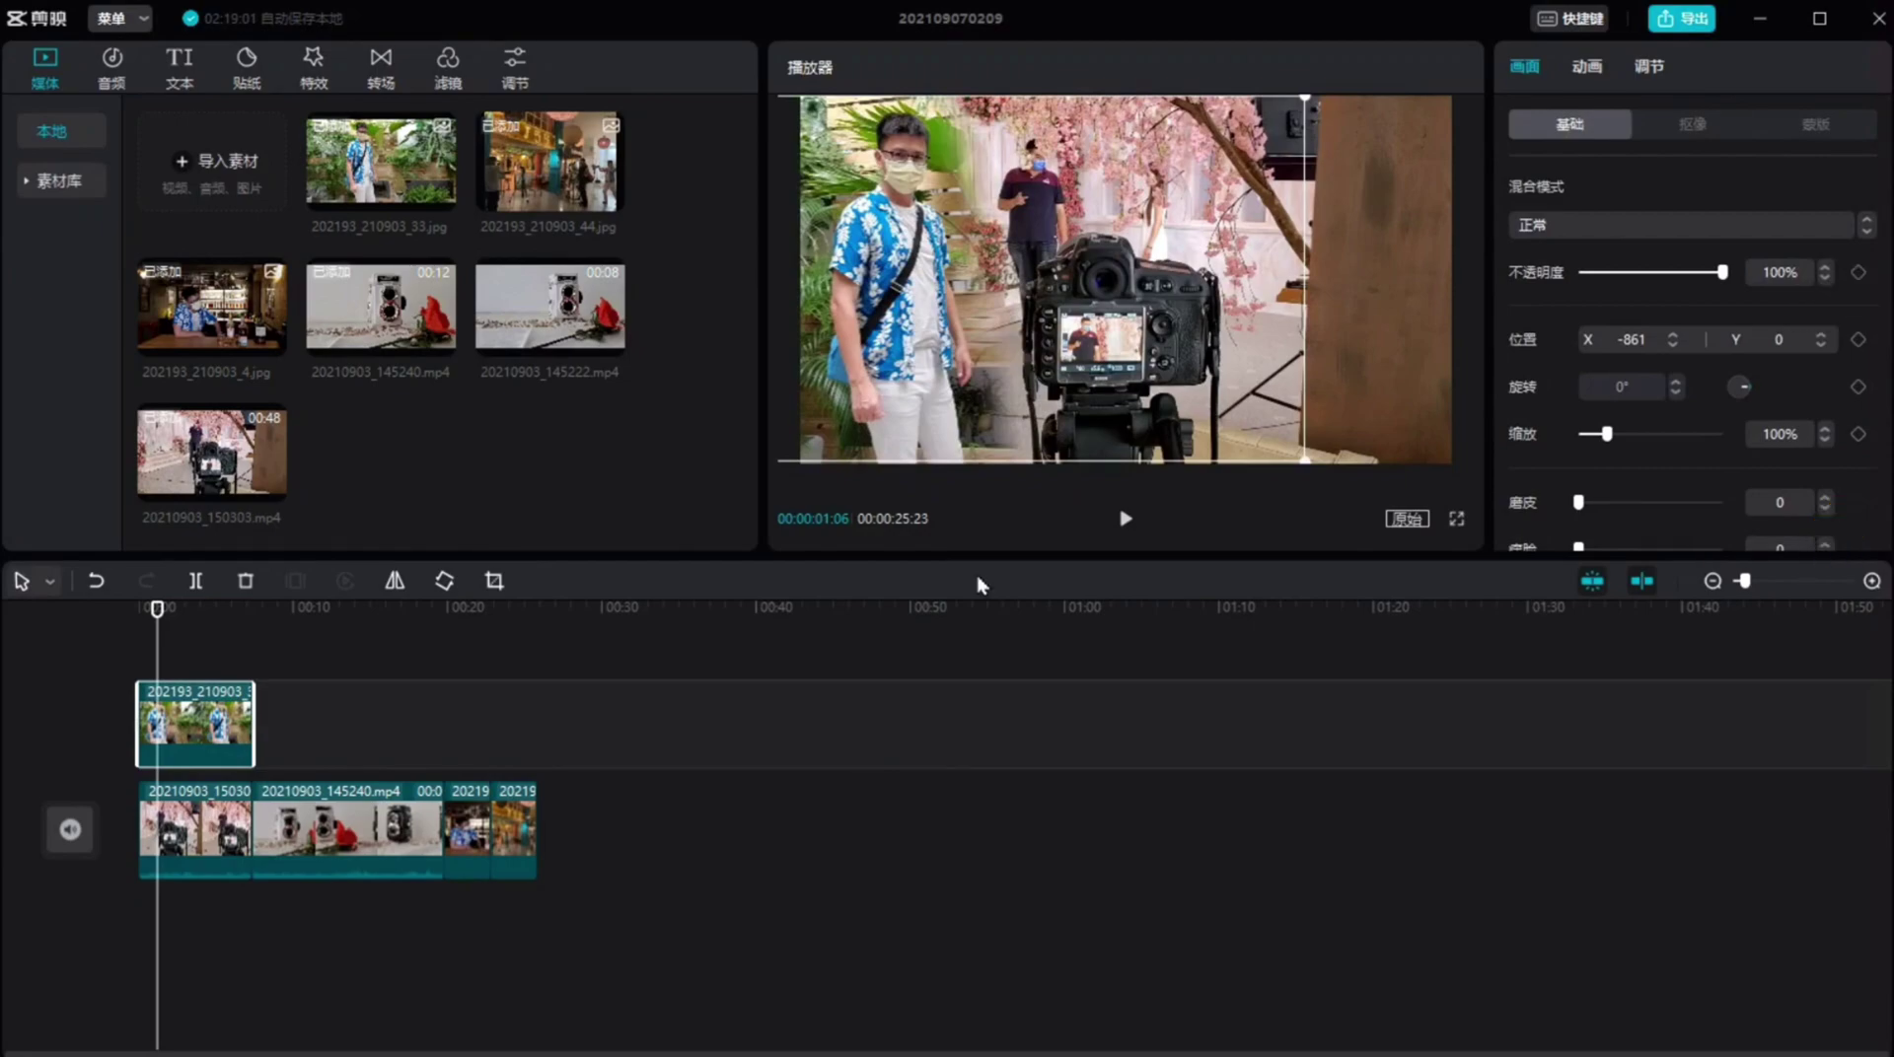
click(1125, 519)
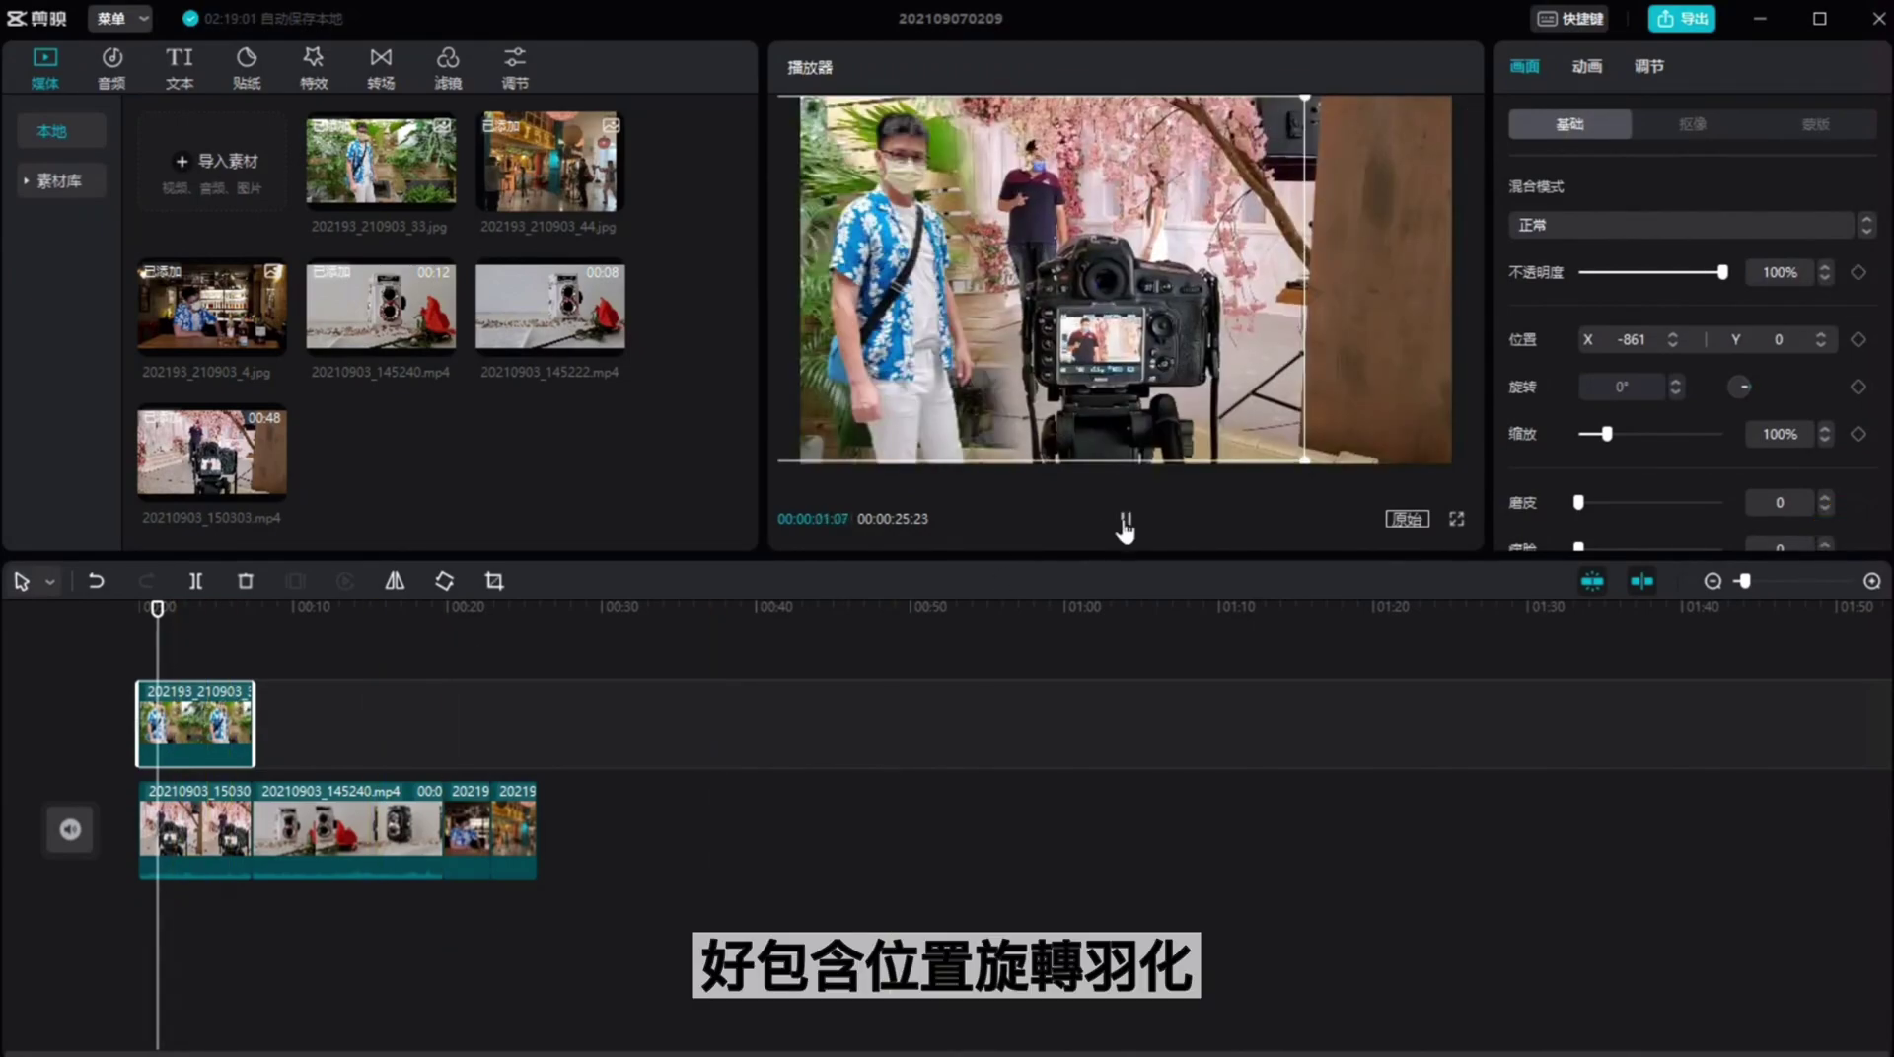
click(1125, 518)
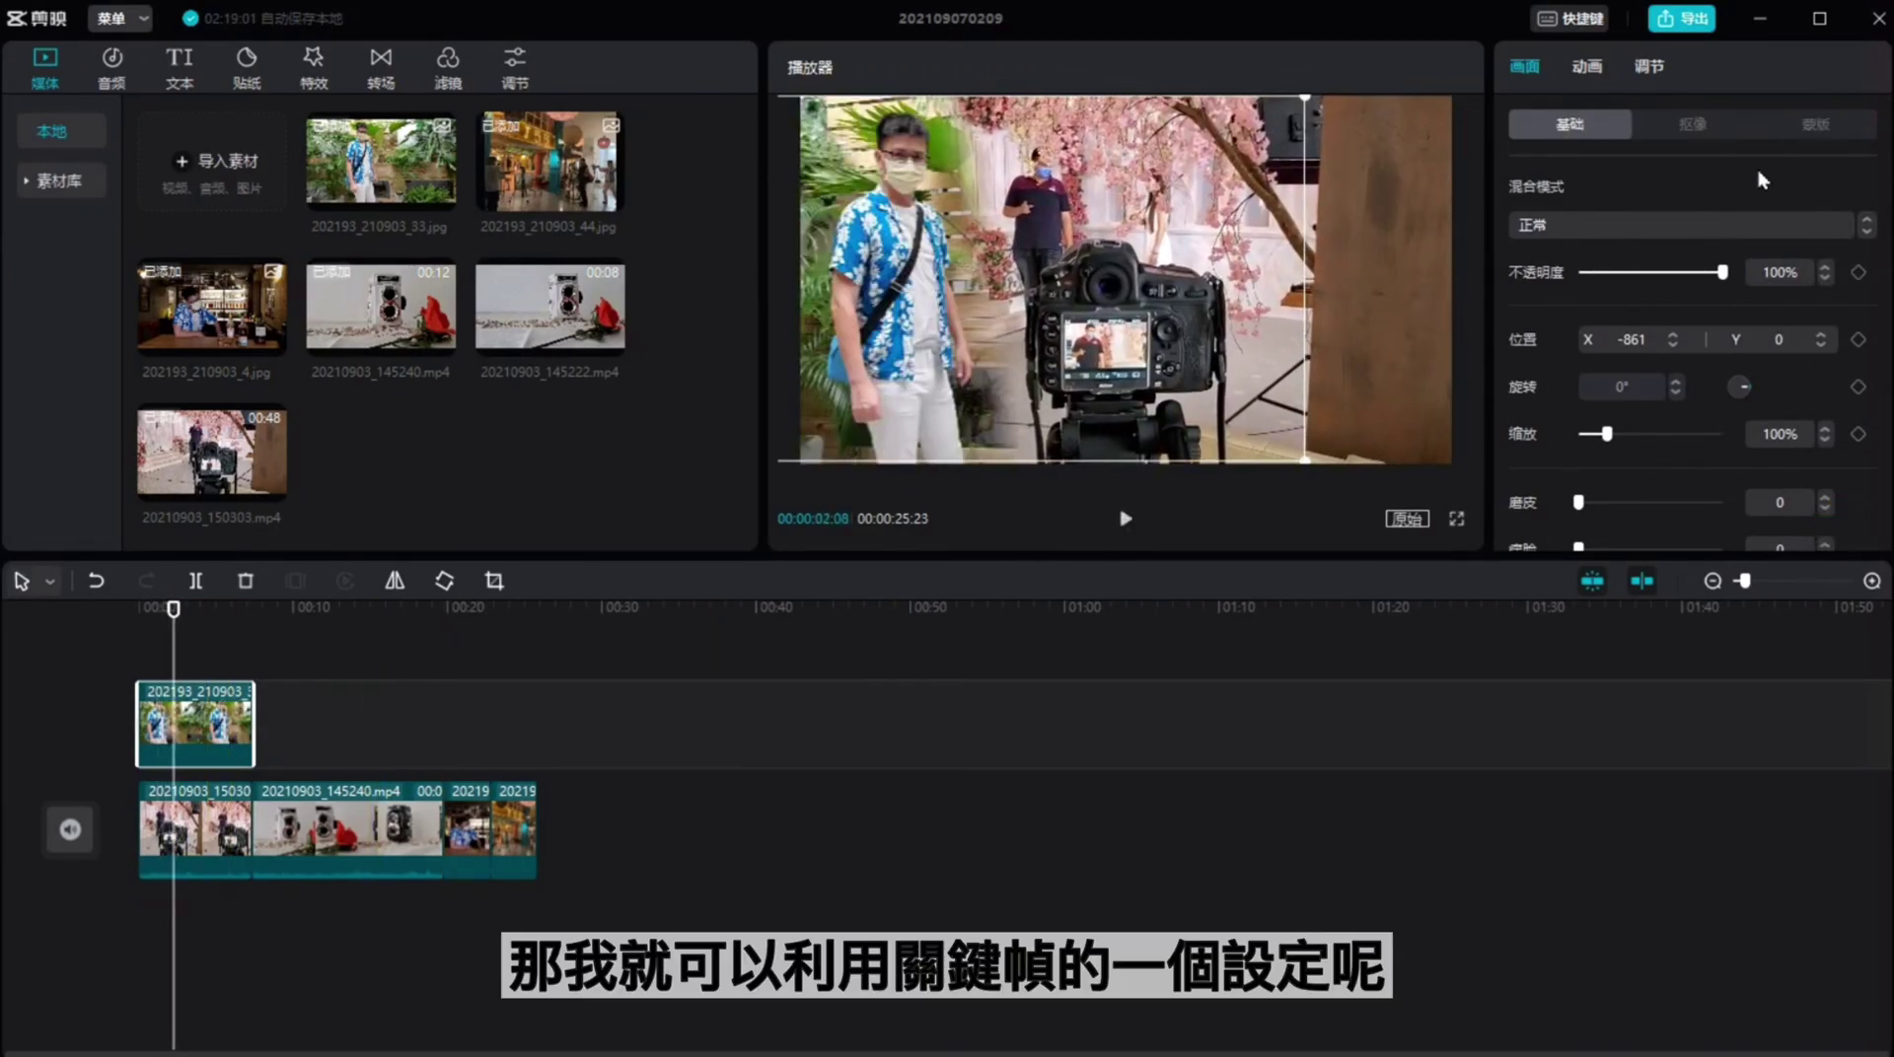
Step: Add a mask 位置 keyframe to the overlay photo at 00:00:01:04
click(1811, 128)
scroll(1832, 334, down, 2)
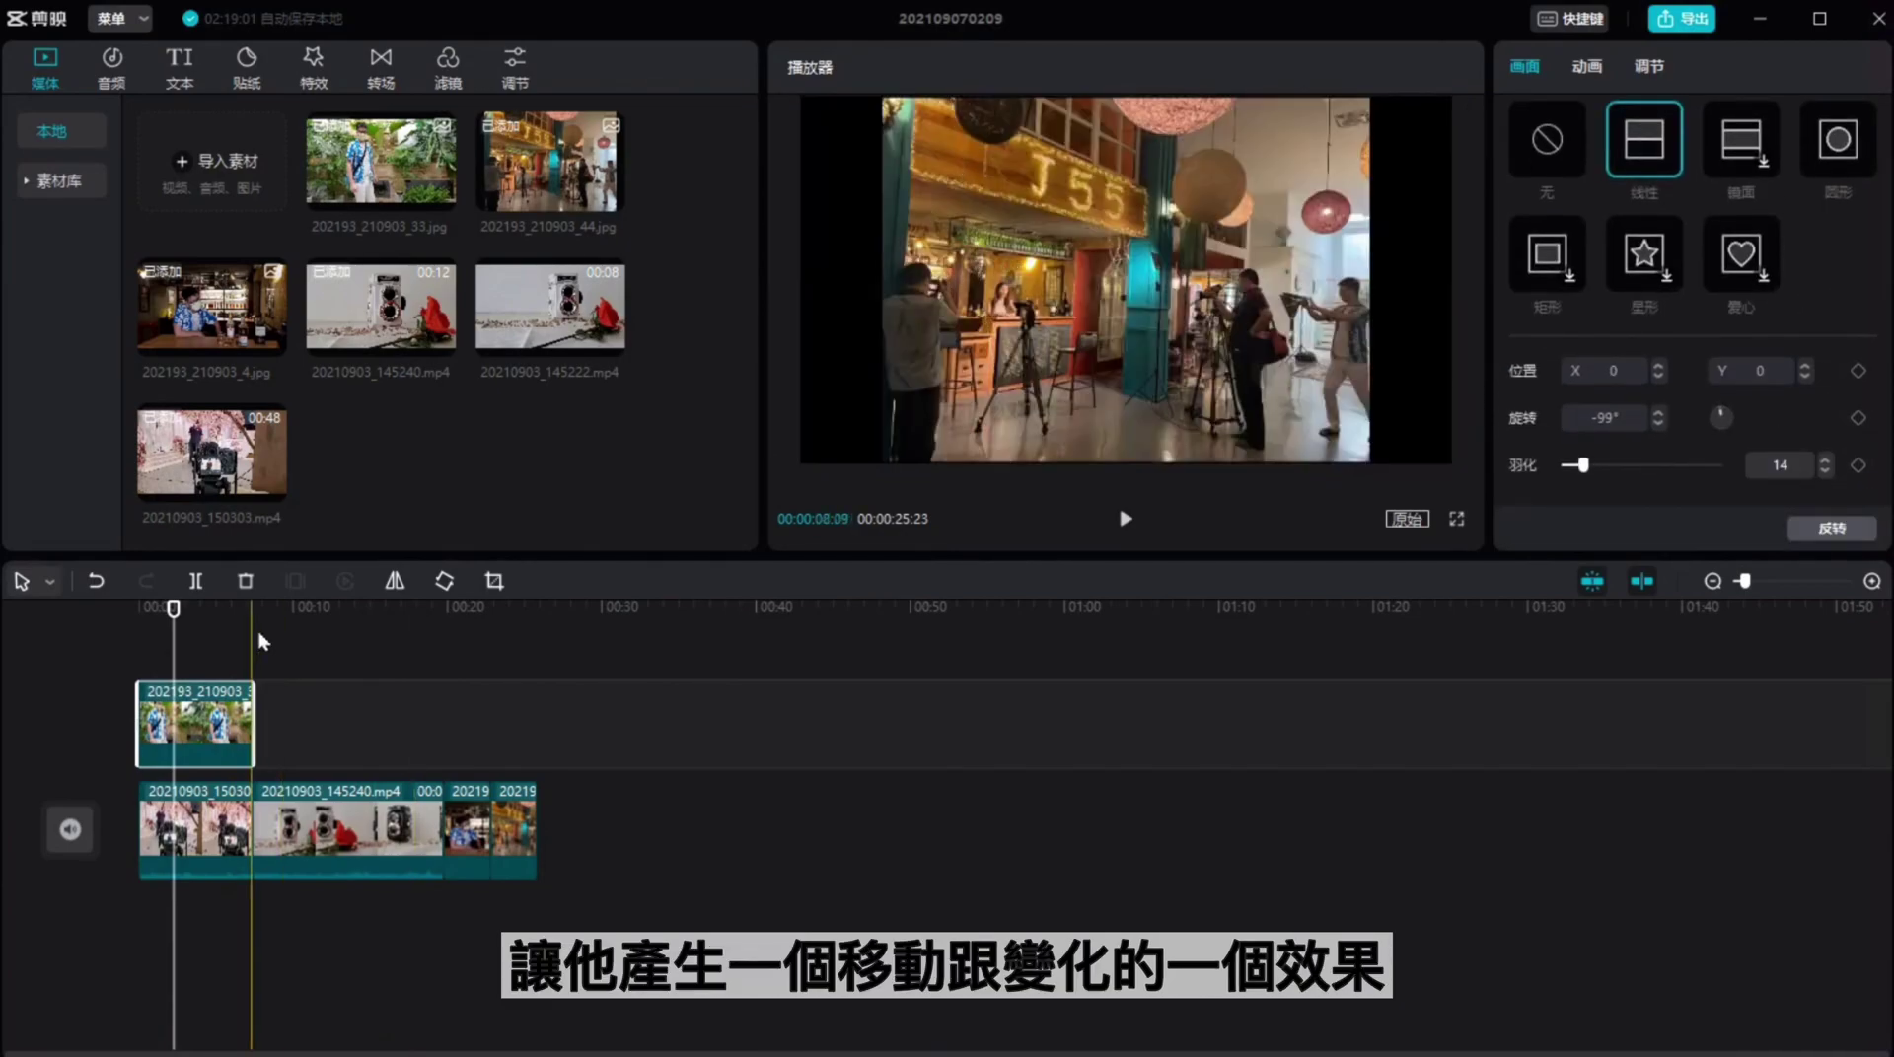
drag(174, 612, 148, 610)
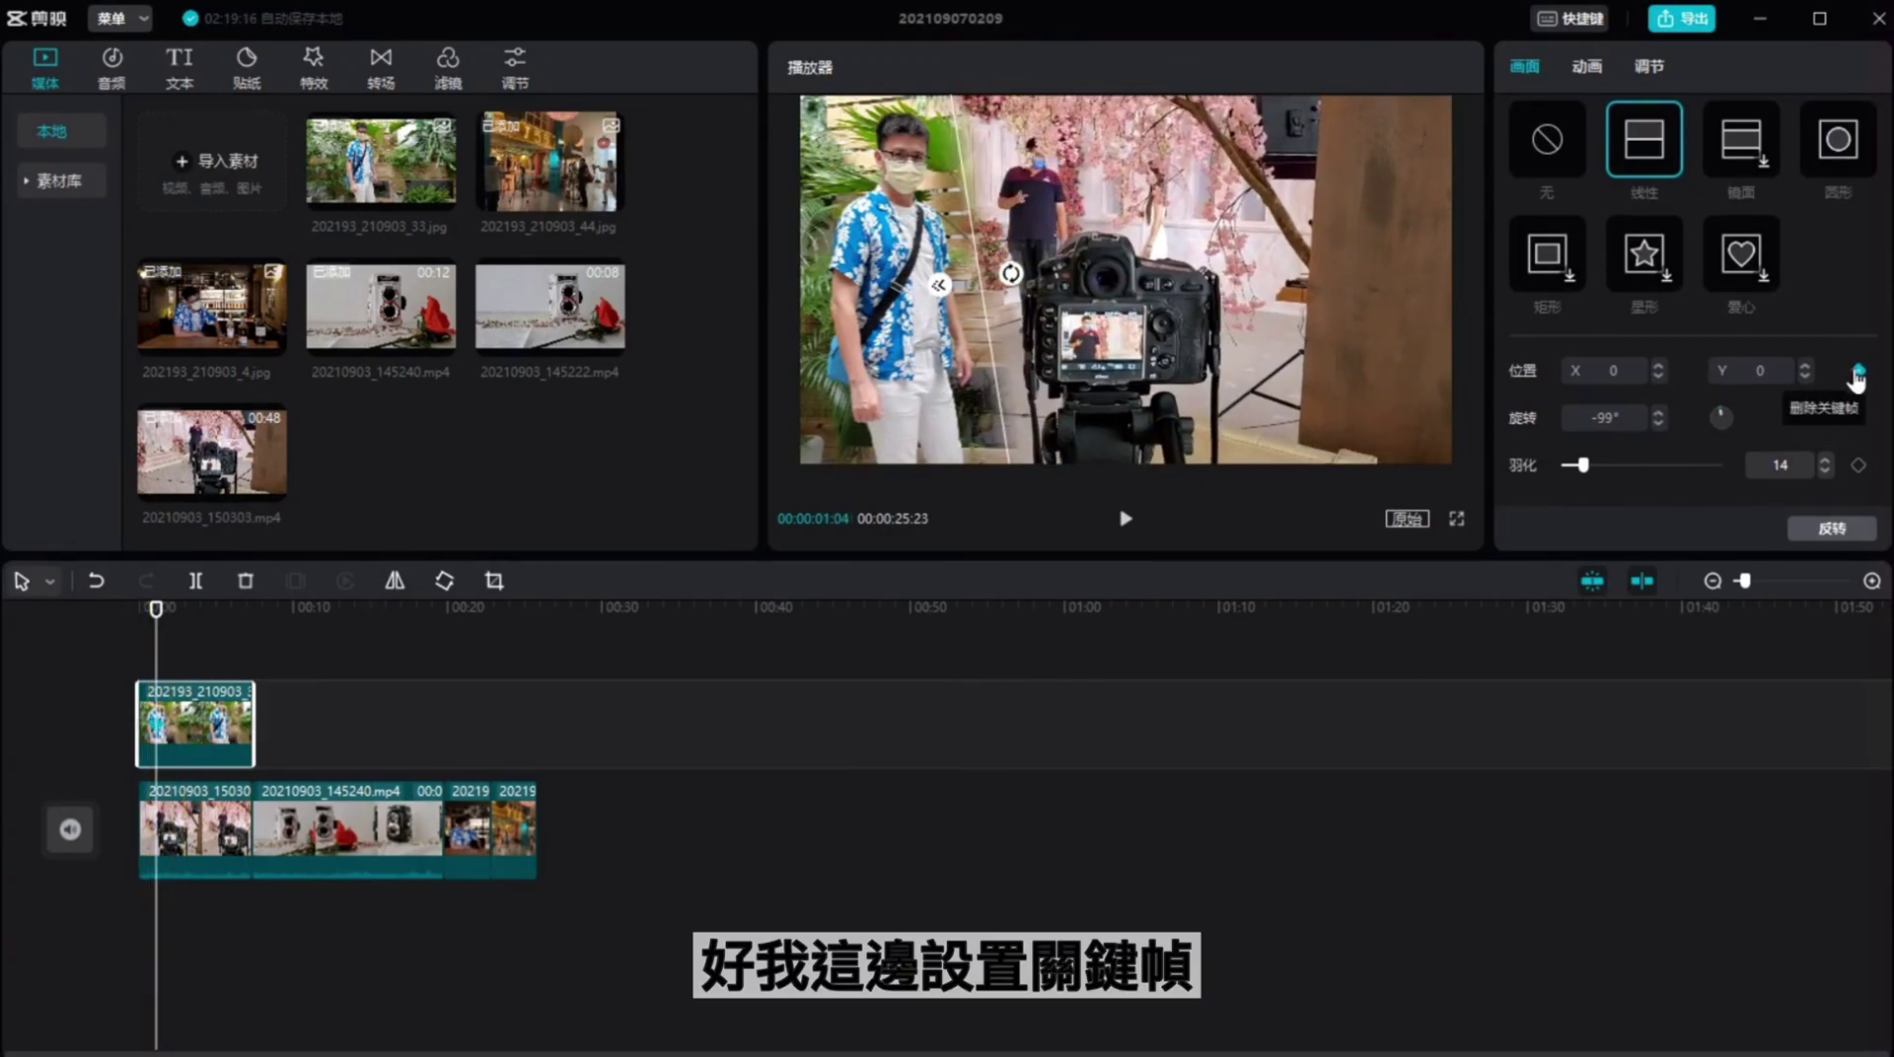
Step: Add a second mask 位置 keyframe at 00:00:06:23 with the mask line moved right to X 1365, Y -47
click(242, 636)
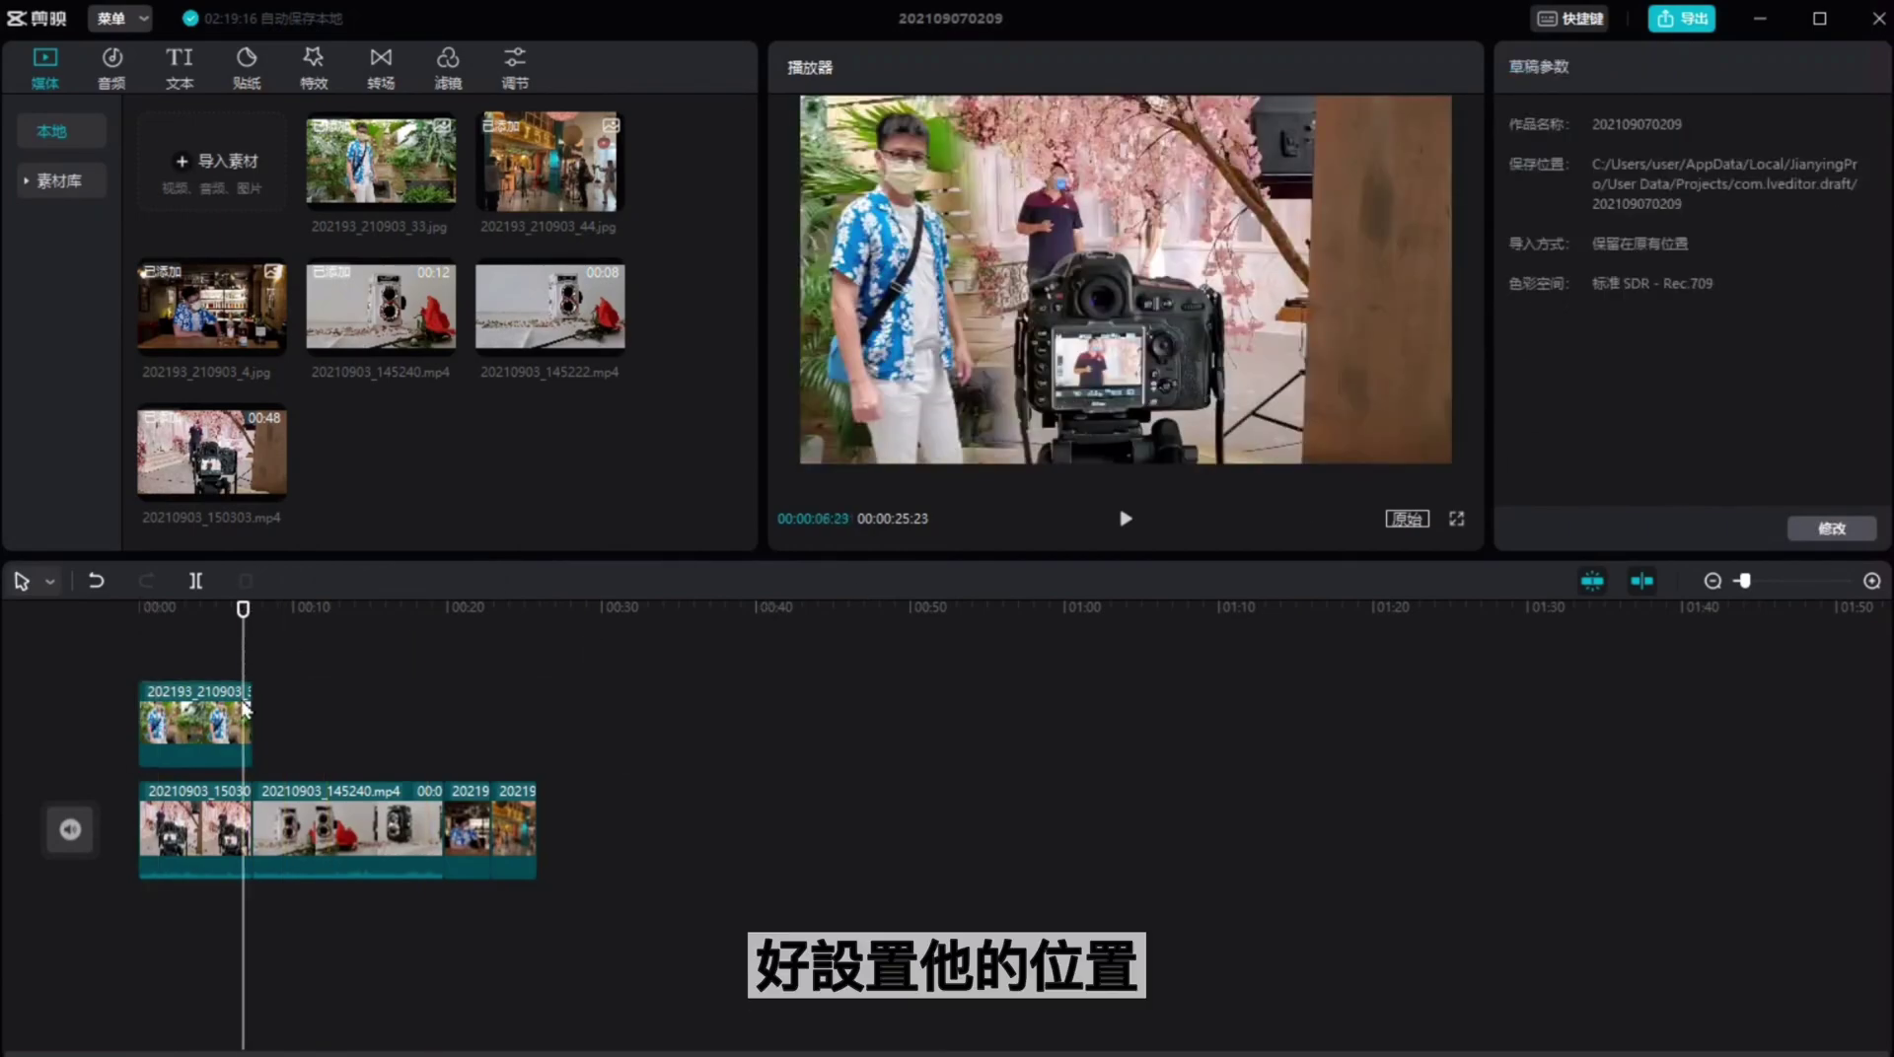
click(241, 718)
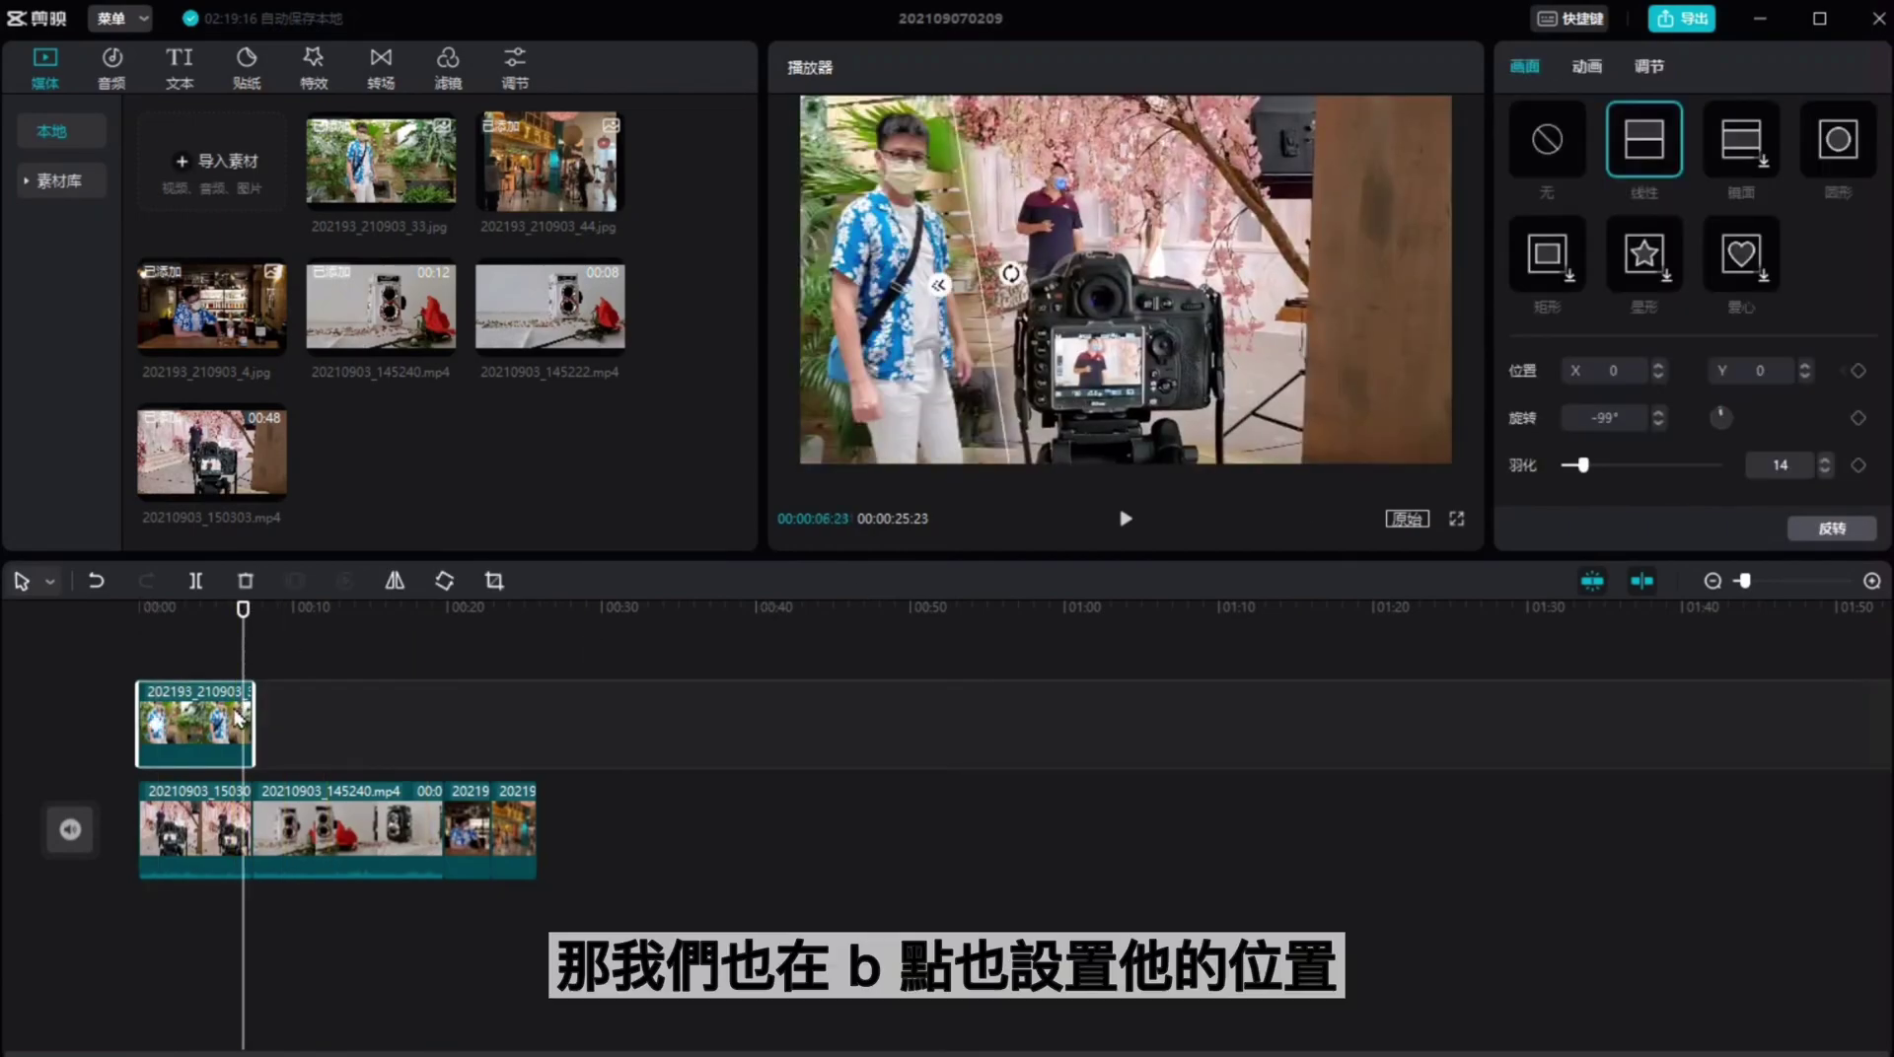
click(1858, 373)
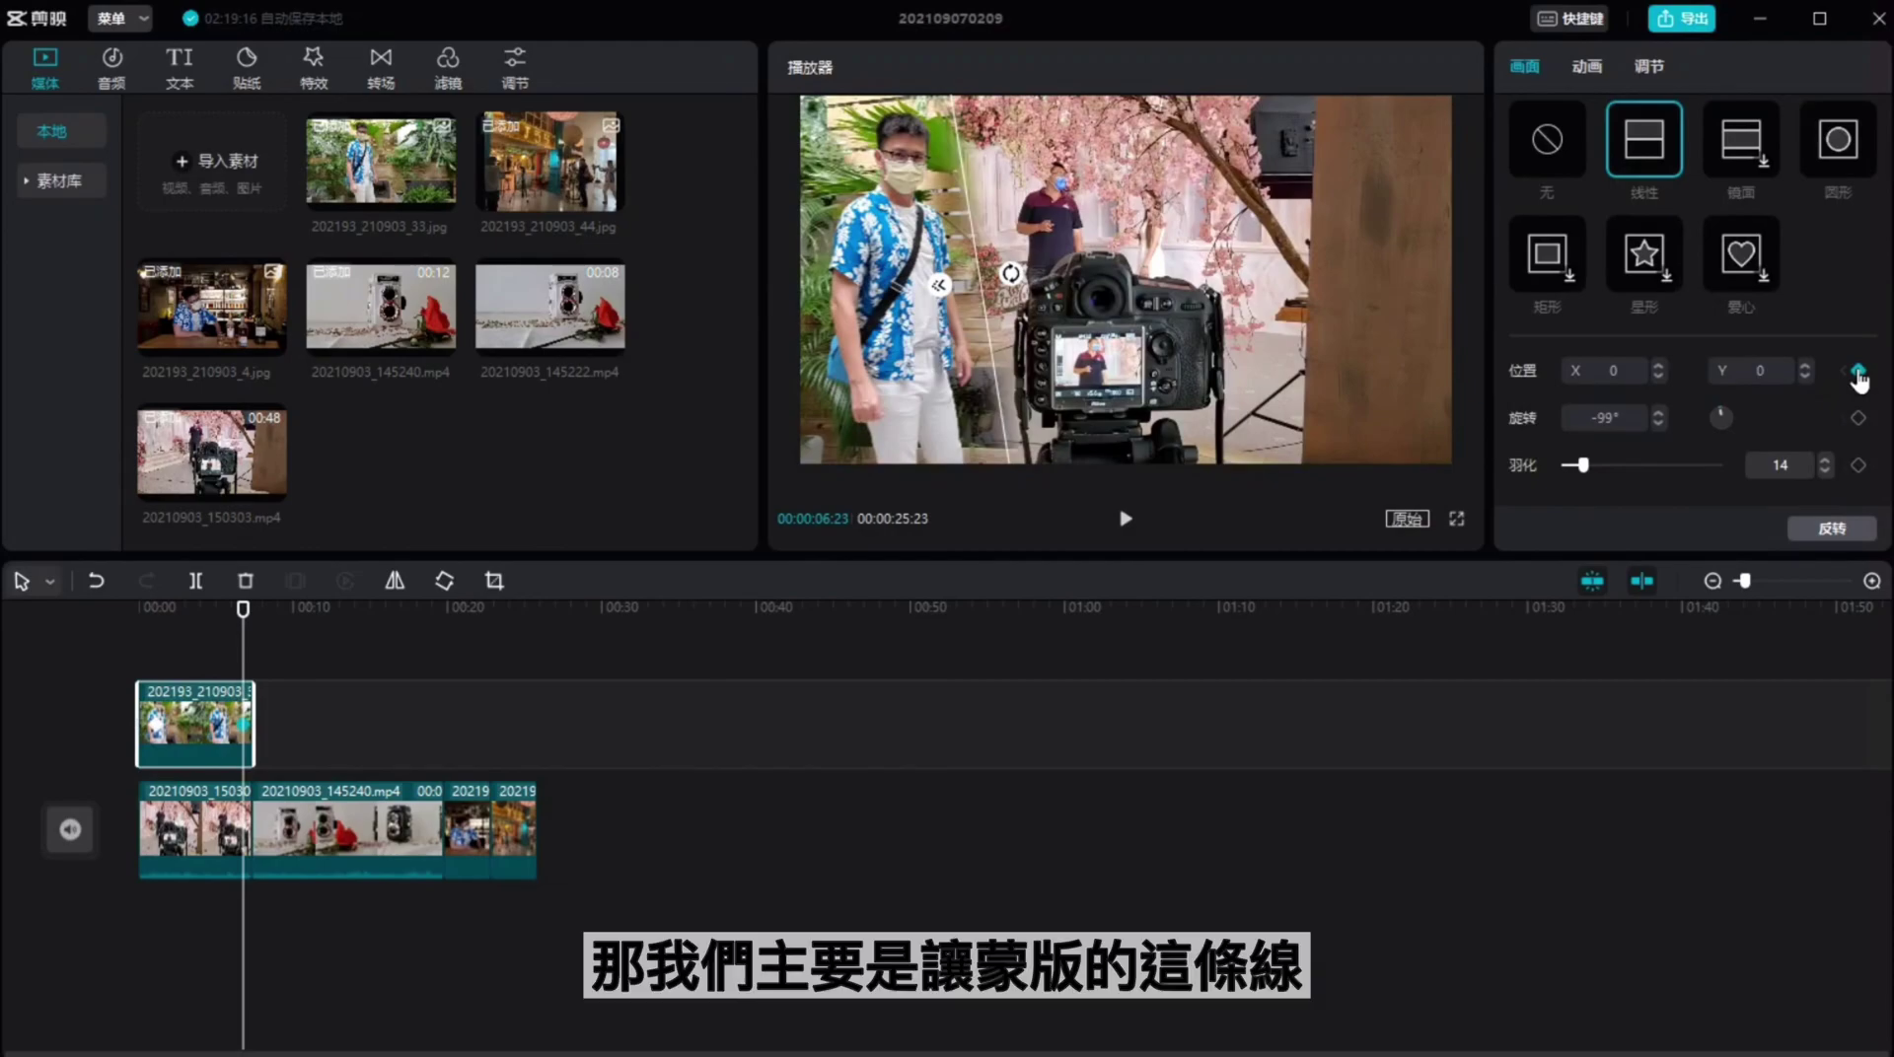
drag(986, 314, 1329, 323)
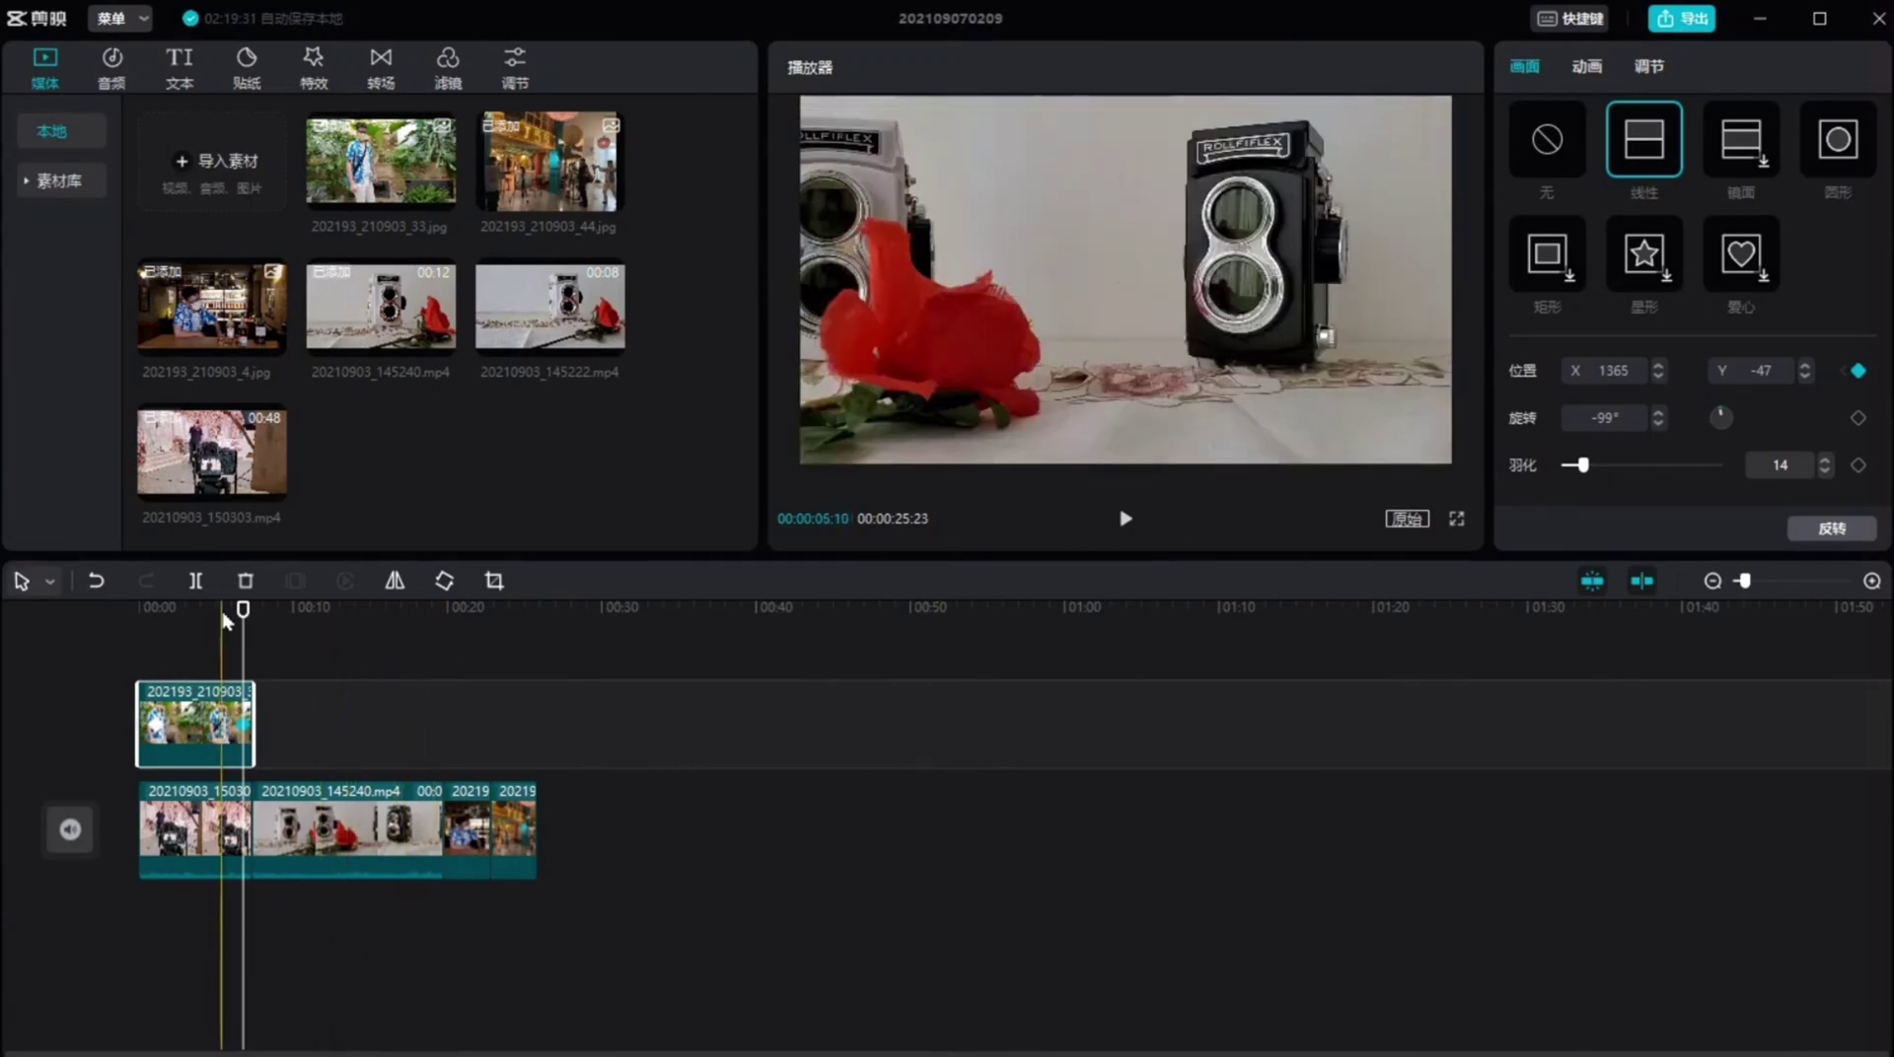
Step: Play the mask movement from the timeline's start and set the overlay photo's mask to 无
drag(243, 610, 123, 631)
click(1125, 519)
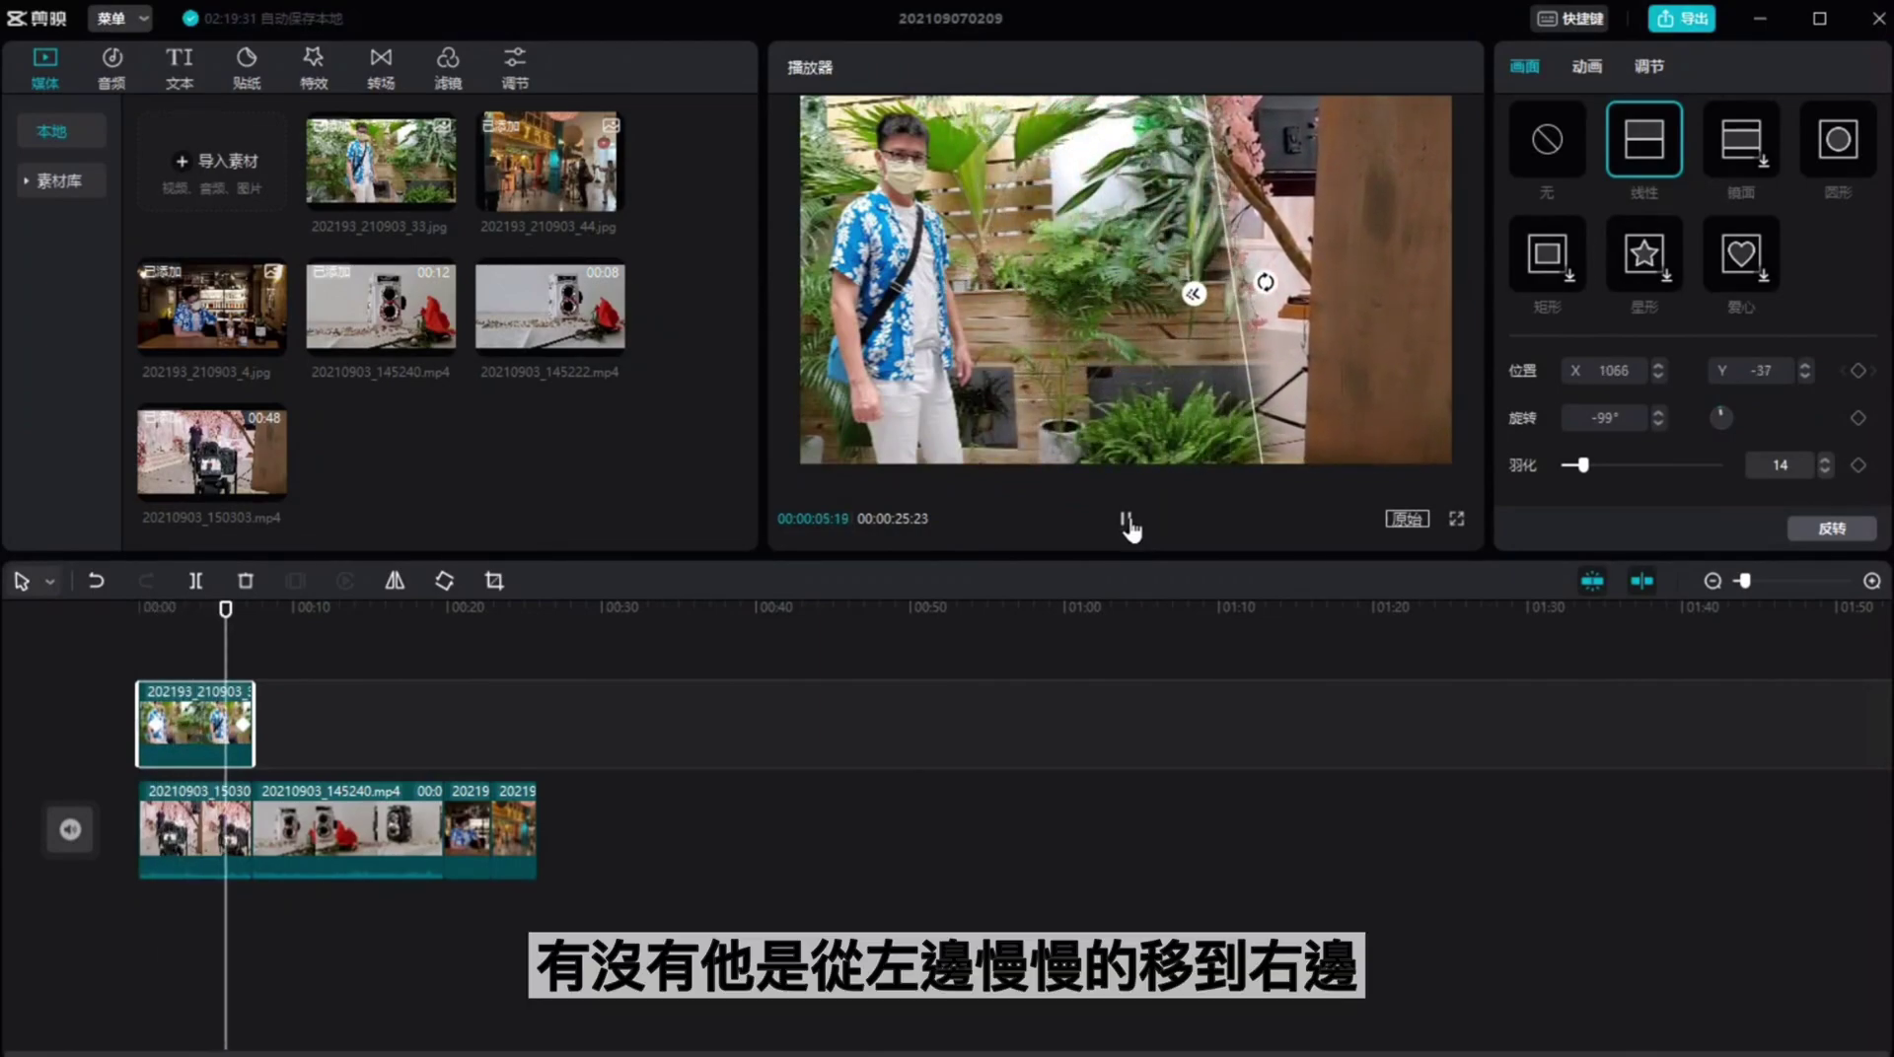
click(1130, 530)
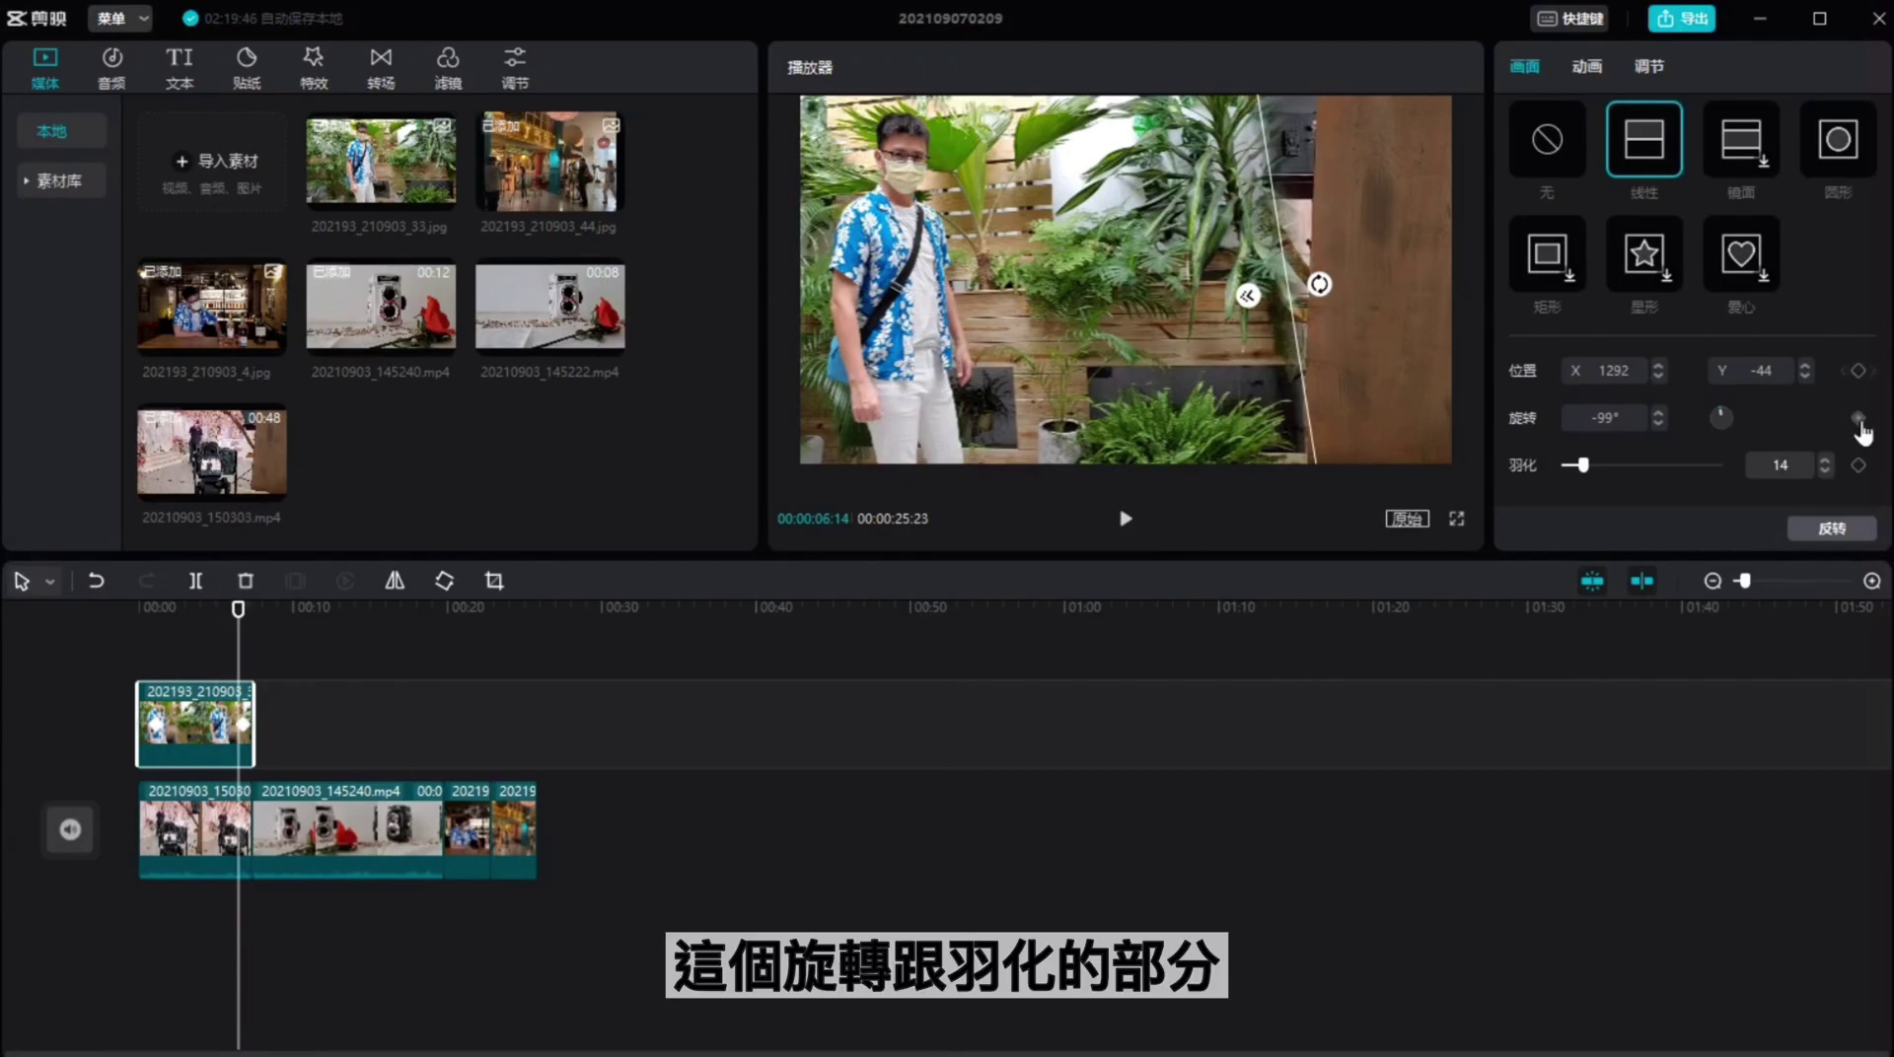
click(1548, 140)
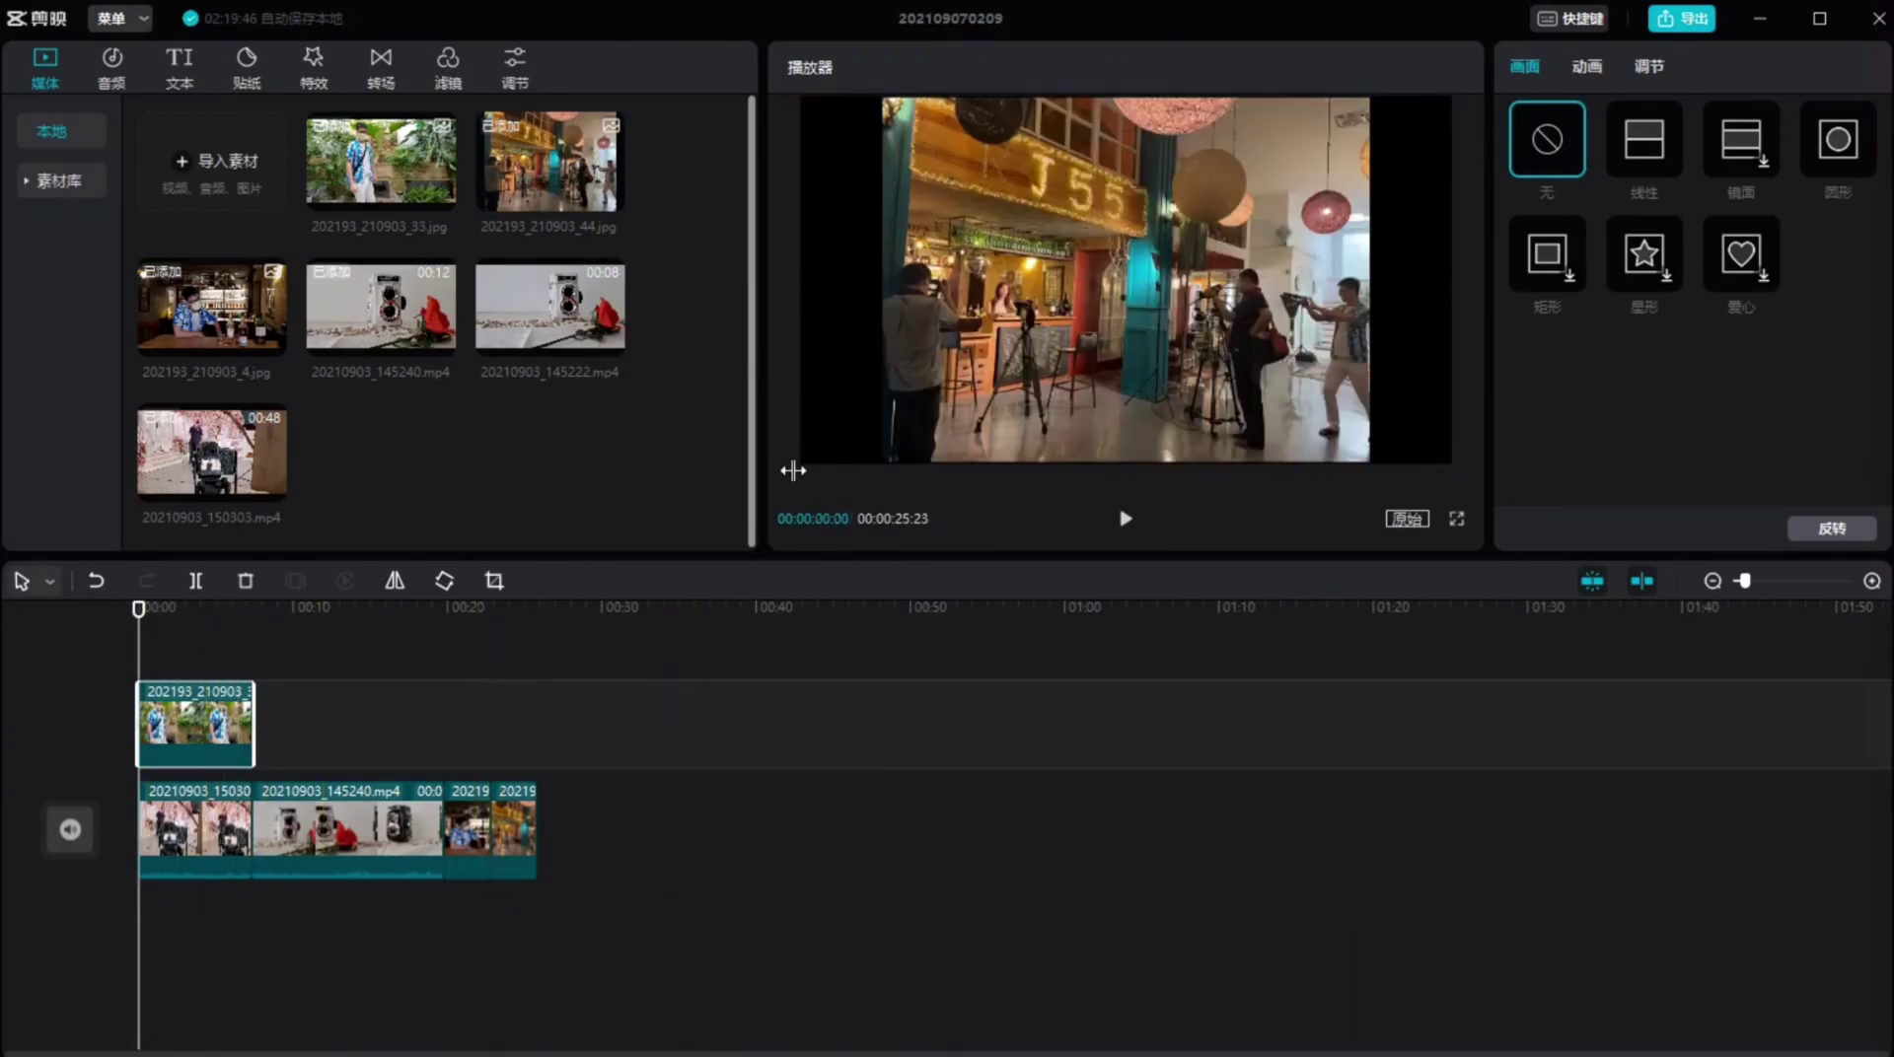
Step: Turn on 智能抠像 for the overlay photo to cut the person out of the background
click(188, 726)
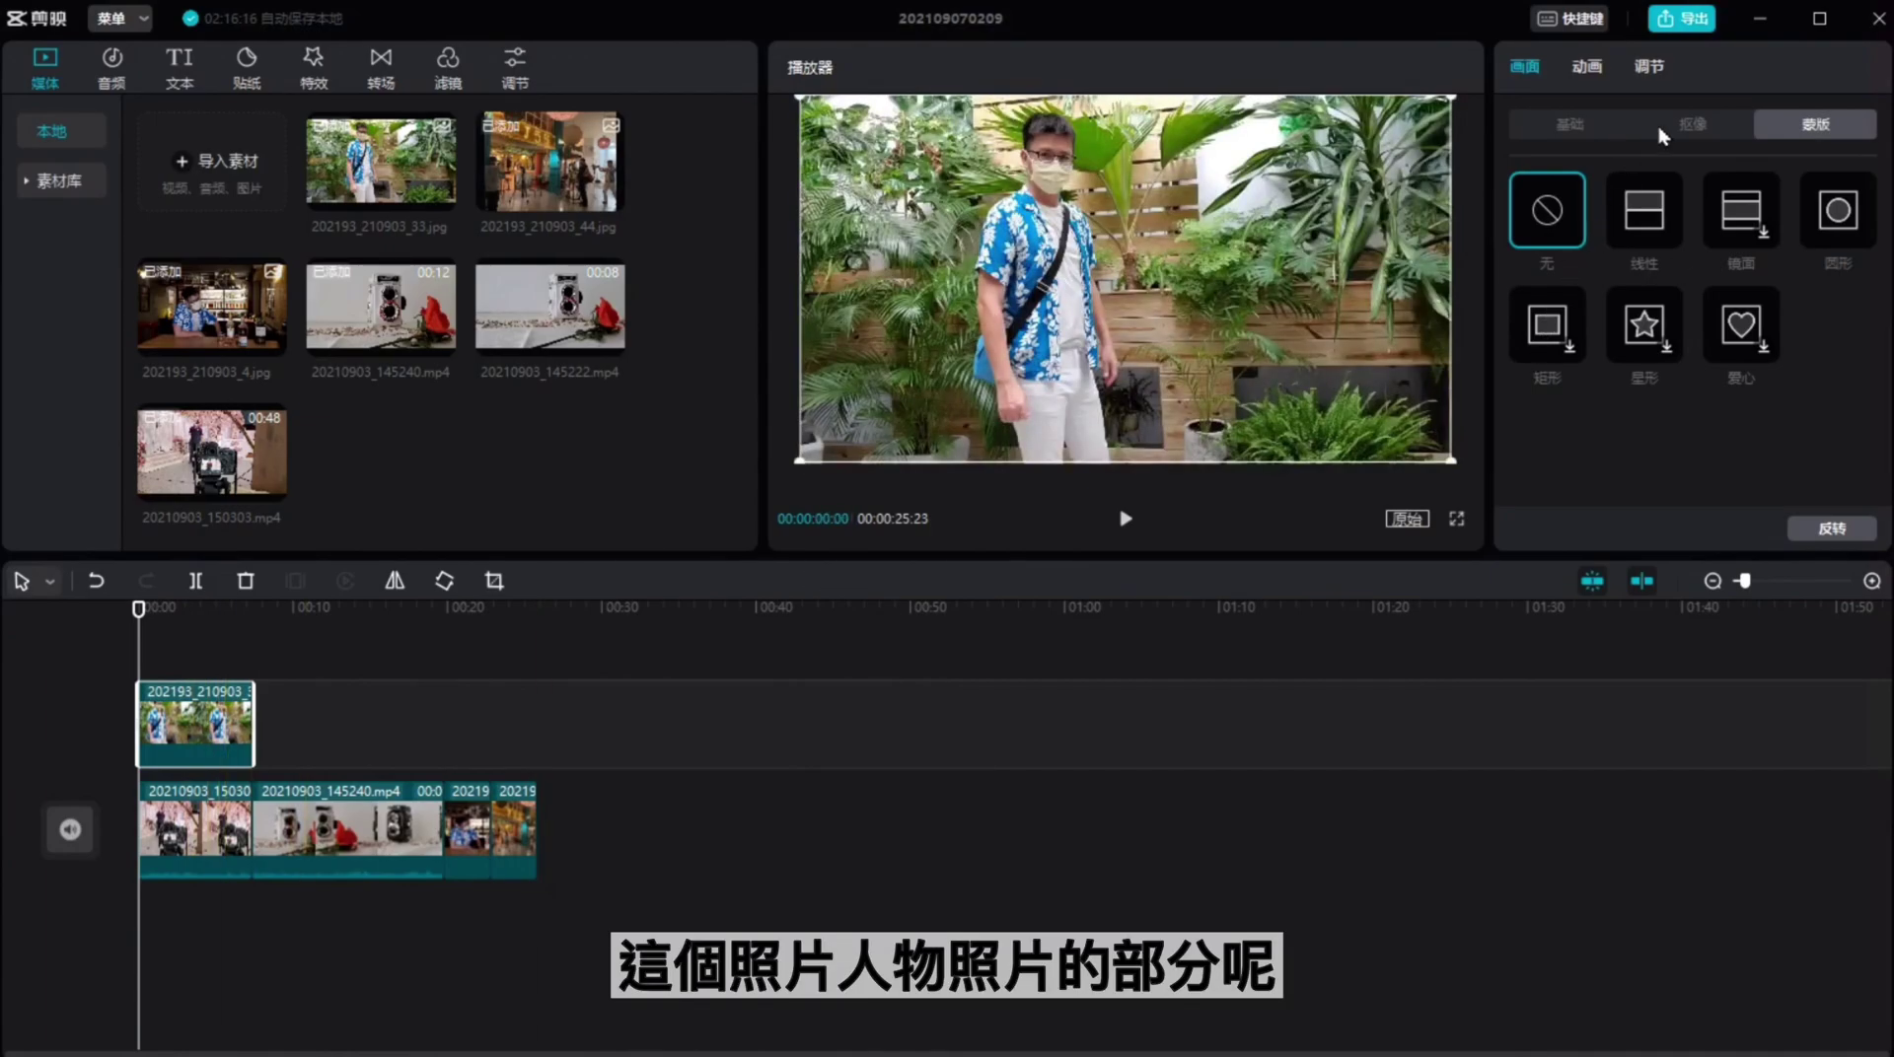
click(1671, 126)
click(1591, 233)
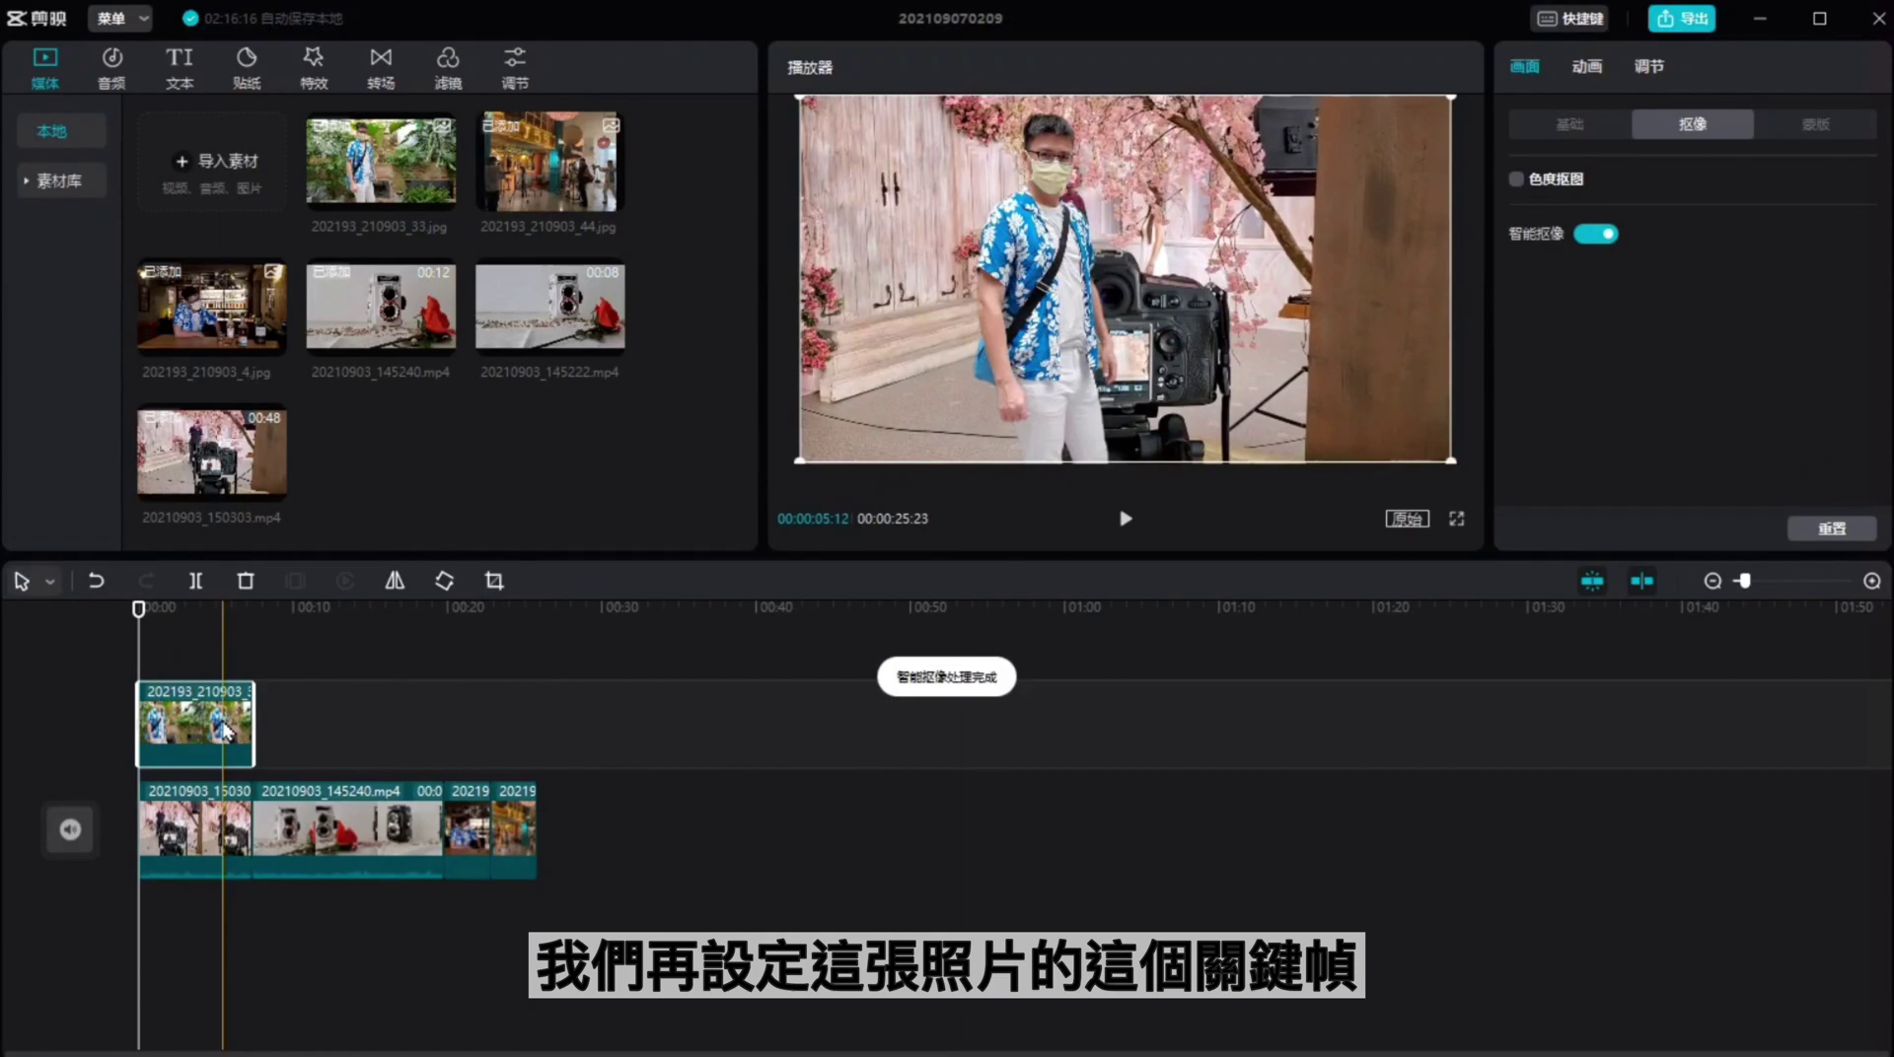
Step: Move the playhead to 00:00:00:19 and open the overlay photo's 基础 settings
click(150, 636)
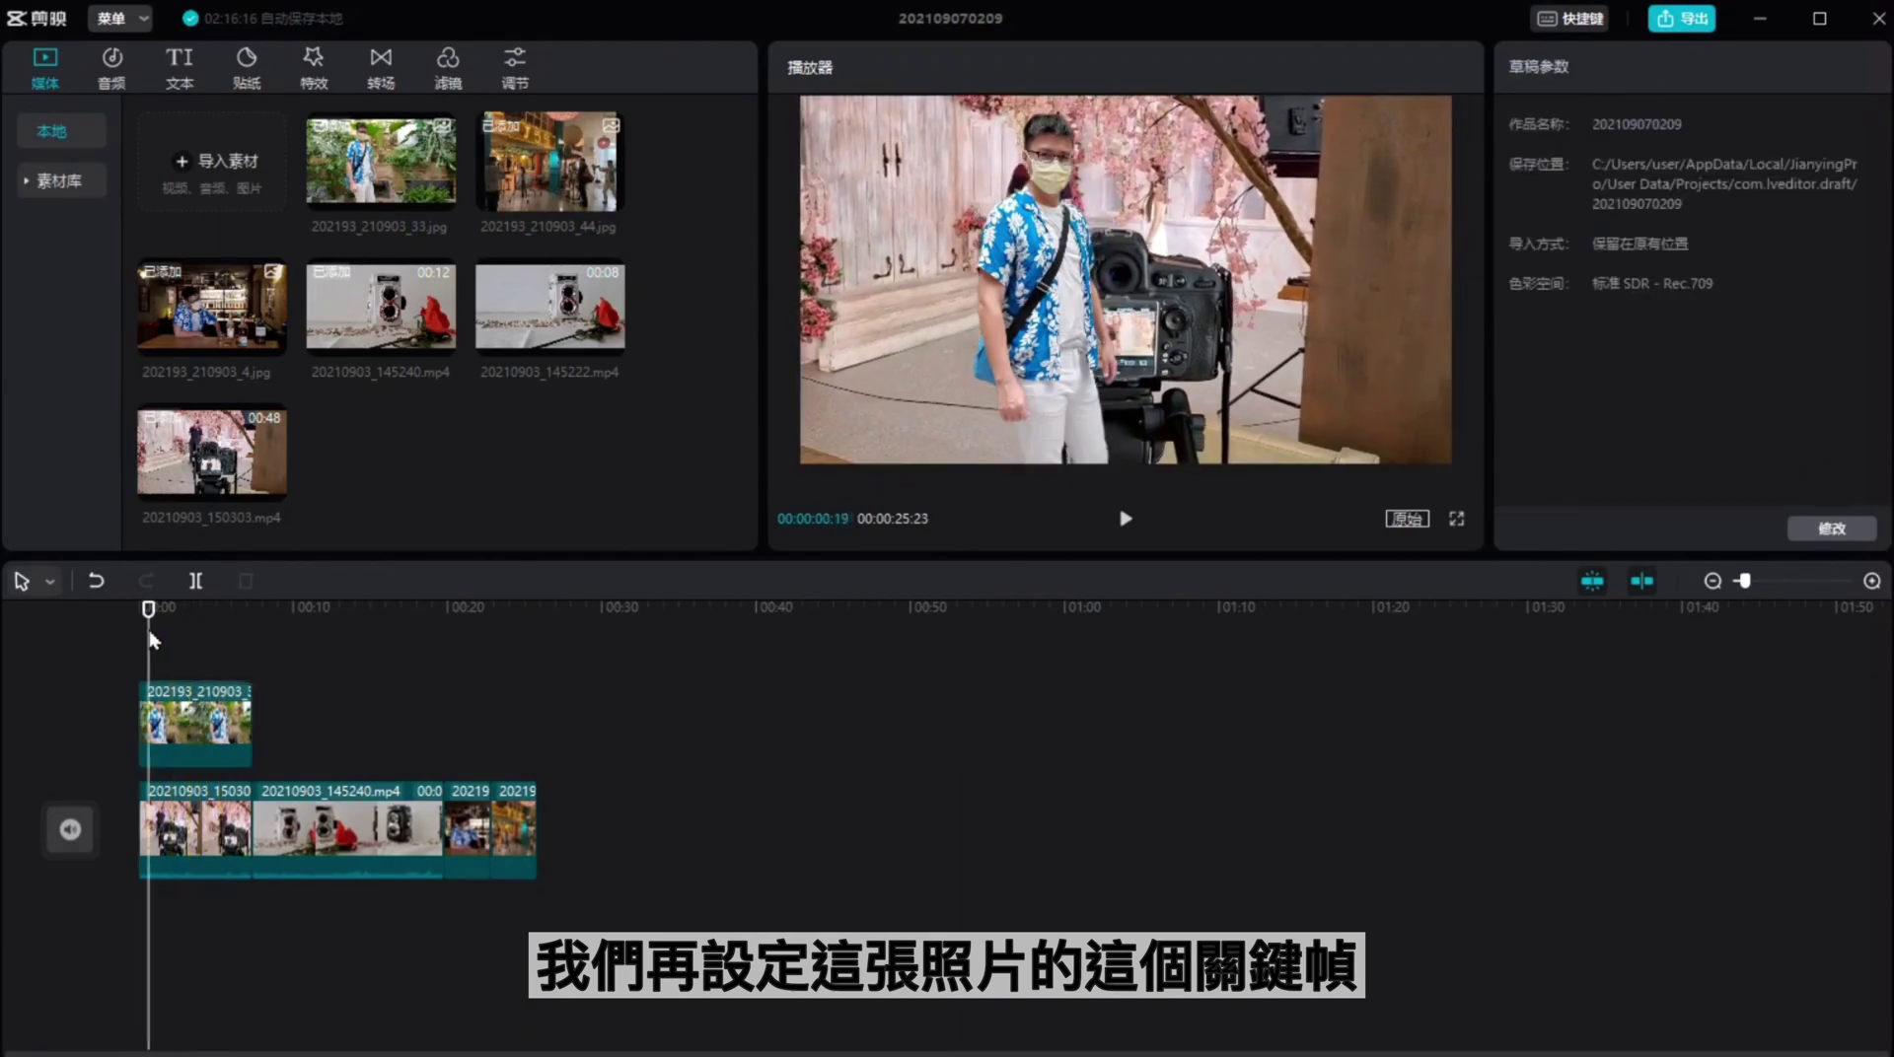
click(162, 703)
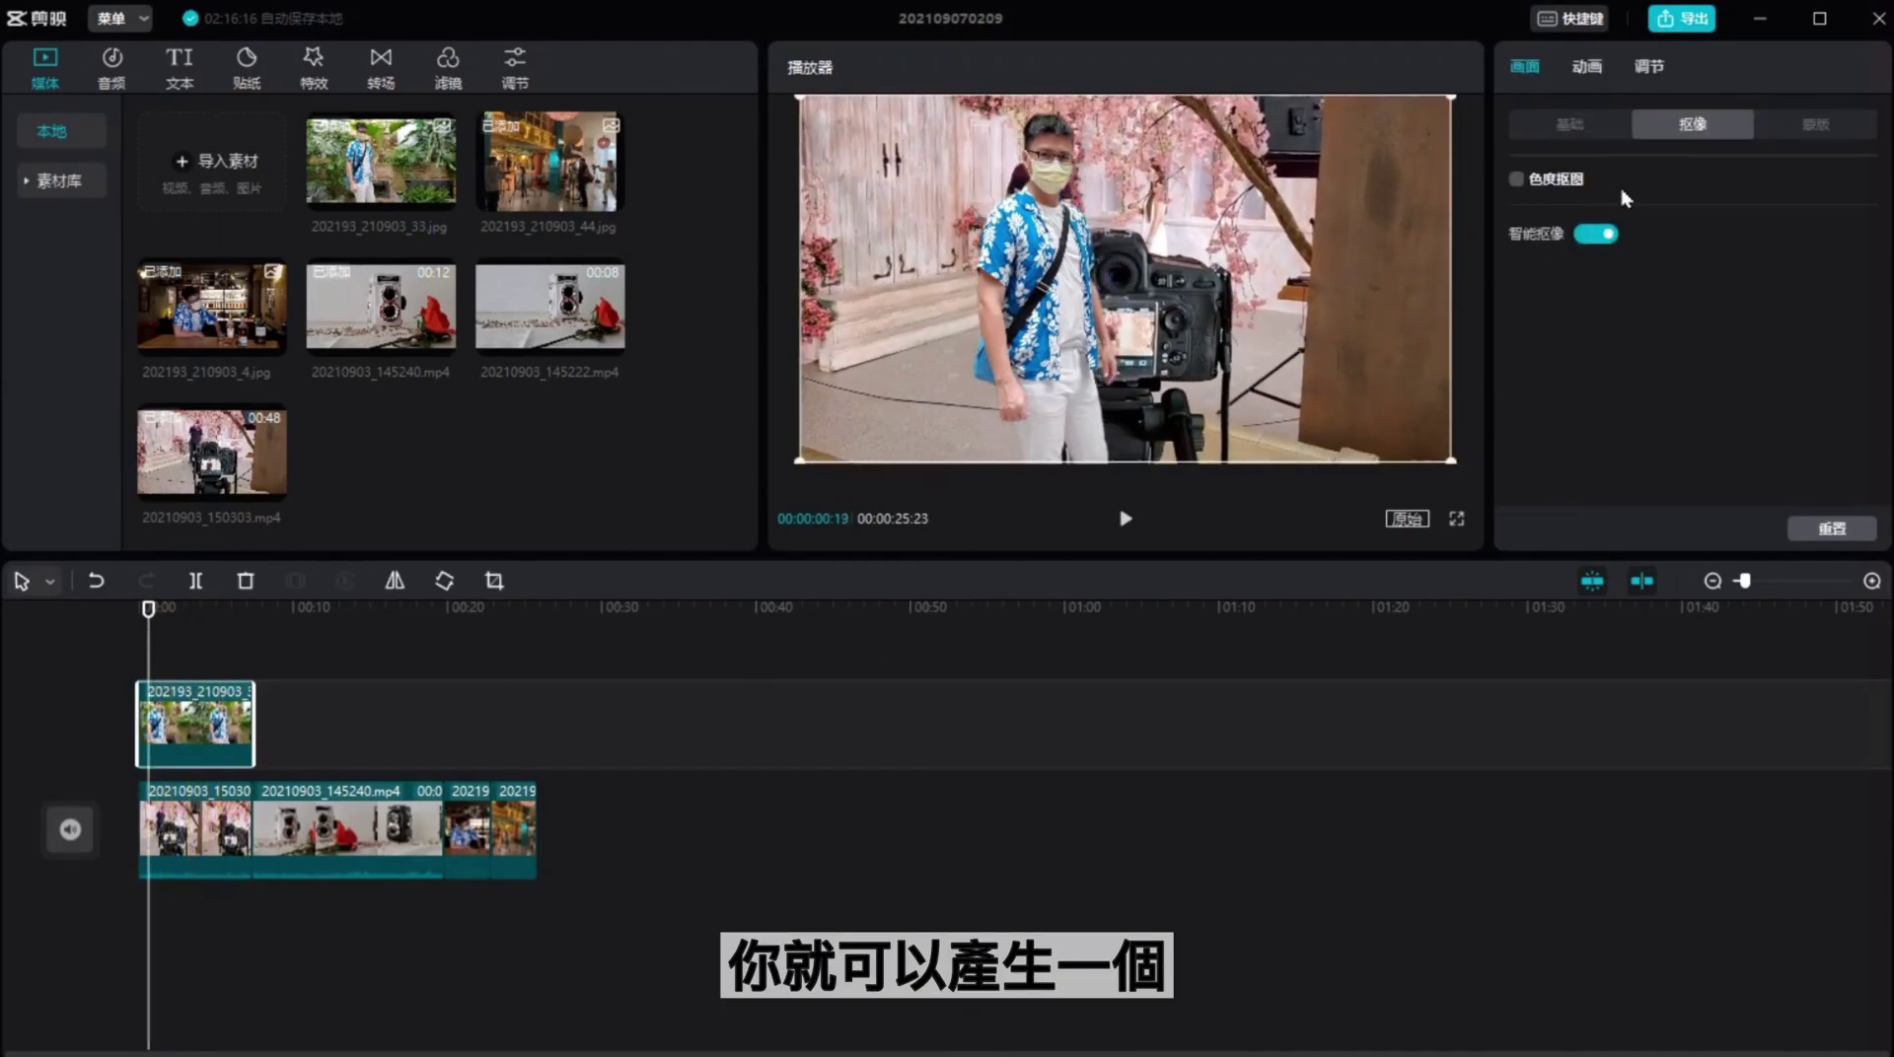
click(1576, 124)
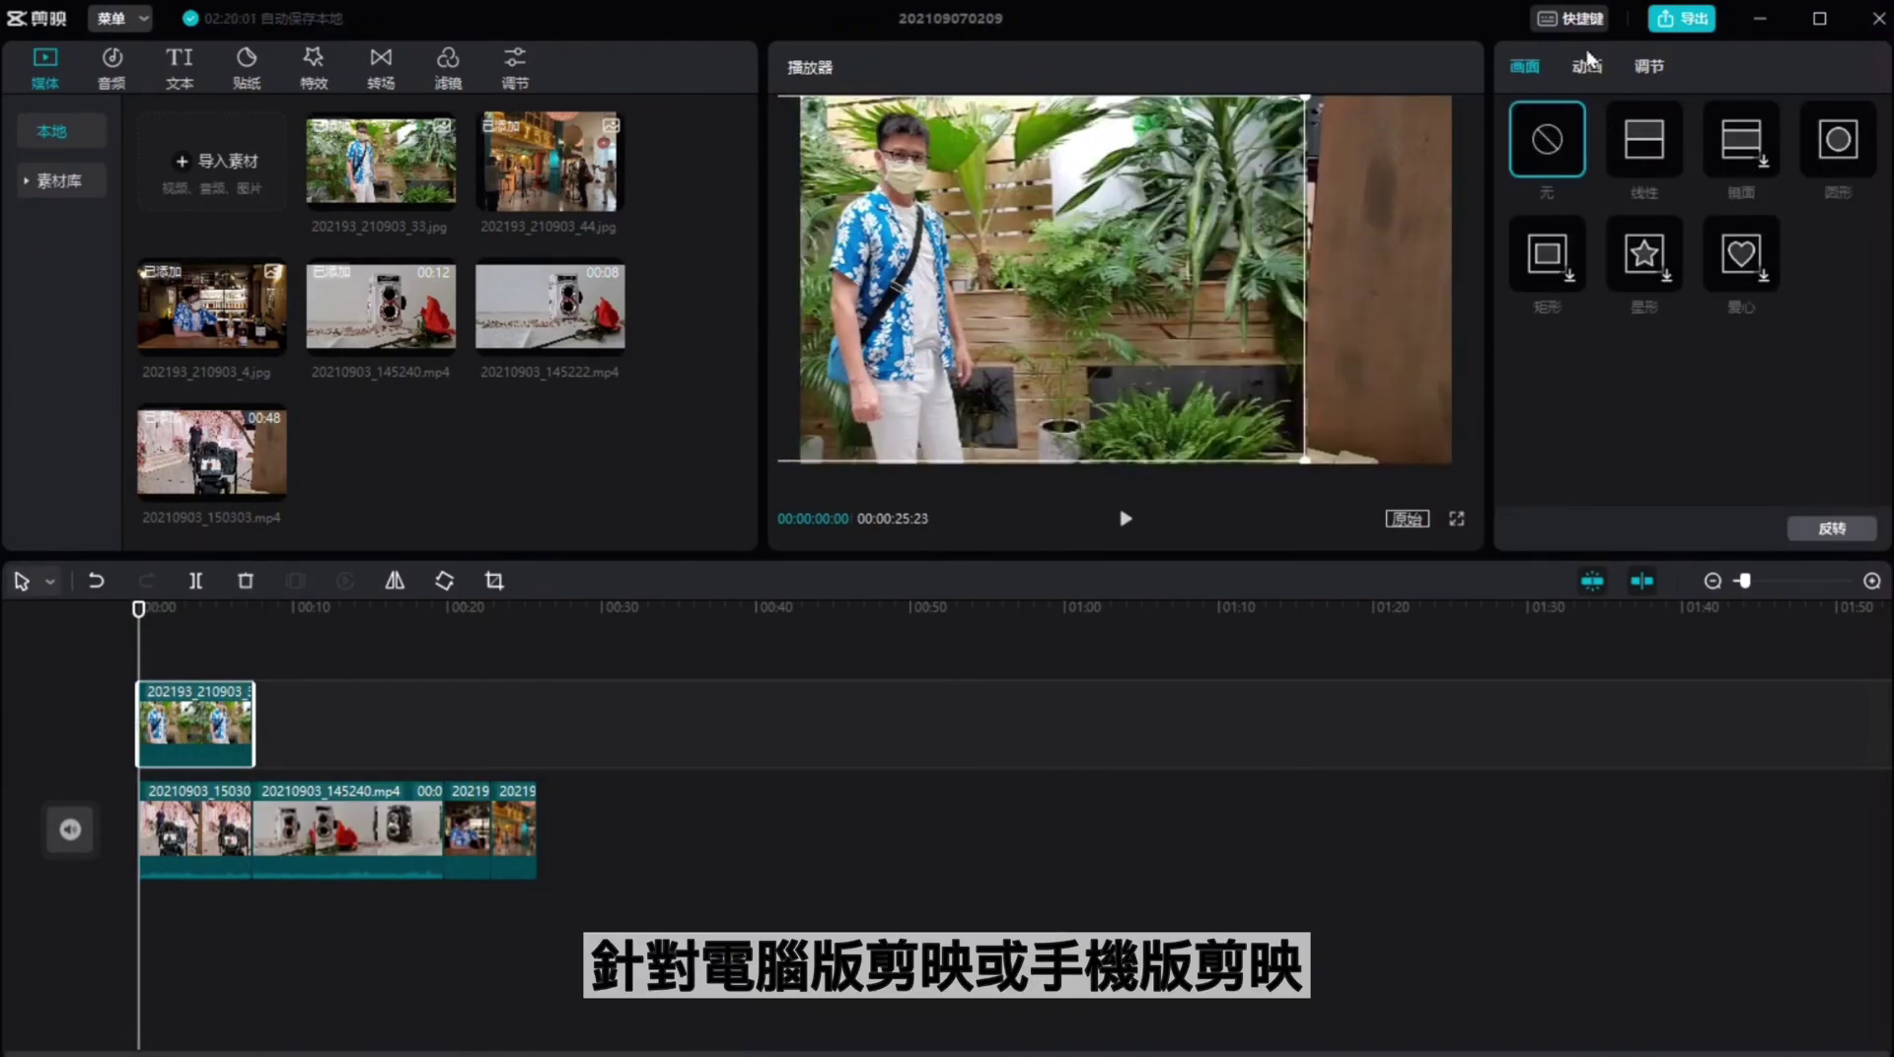
Step: Look through the overlay photo's 动画, 调节 and 画面 settings and place the playhead at its end, 00:00:07:09
click(1586, 66)
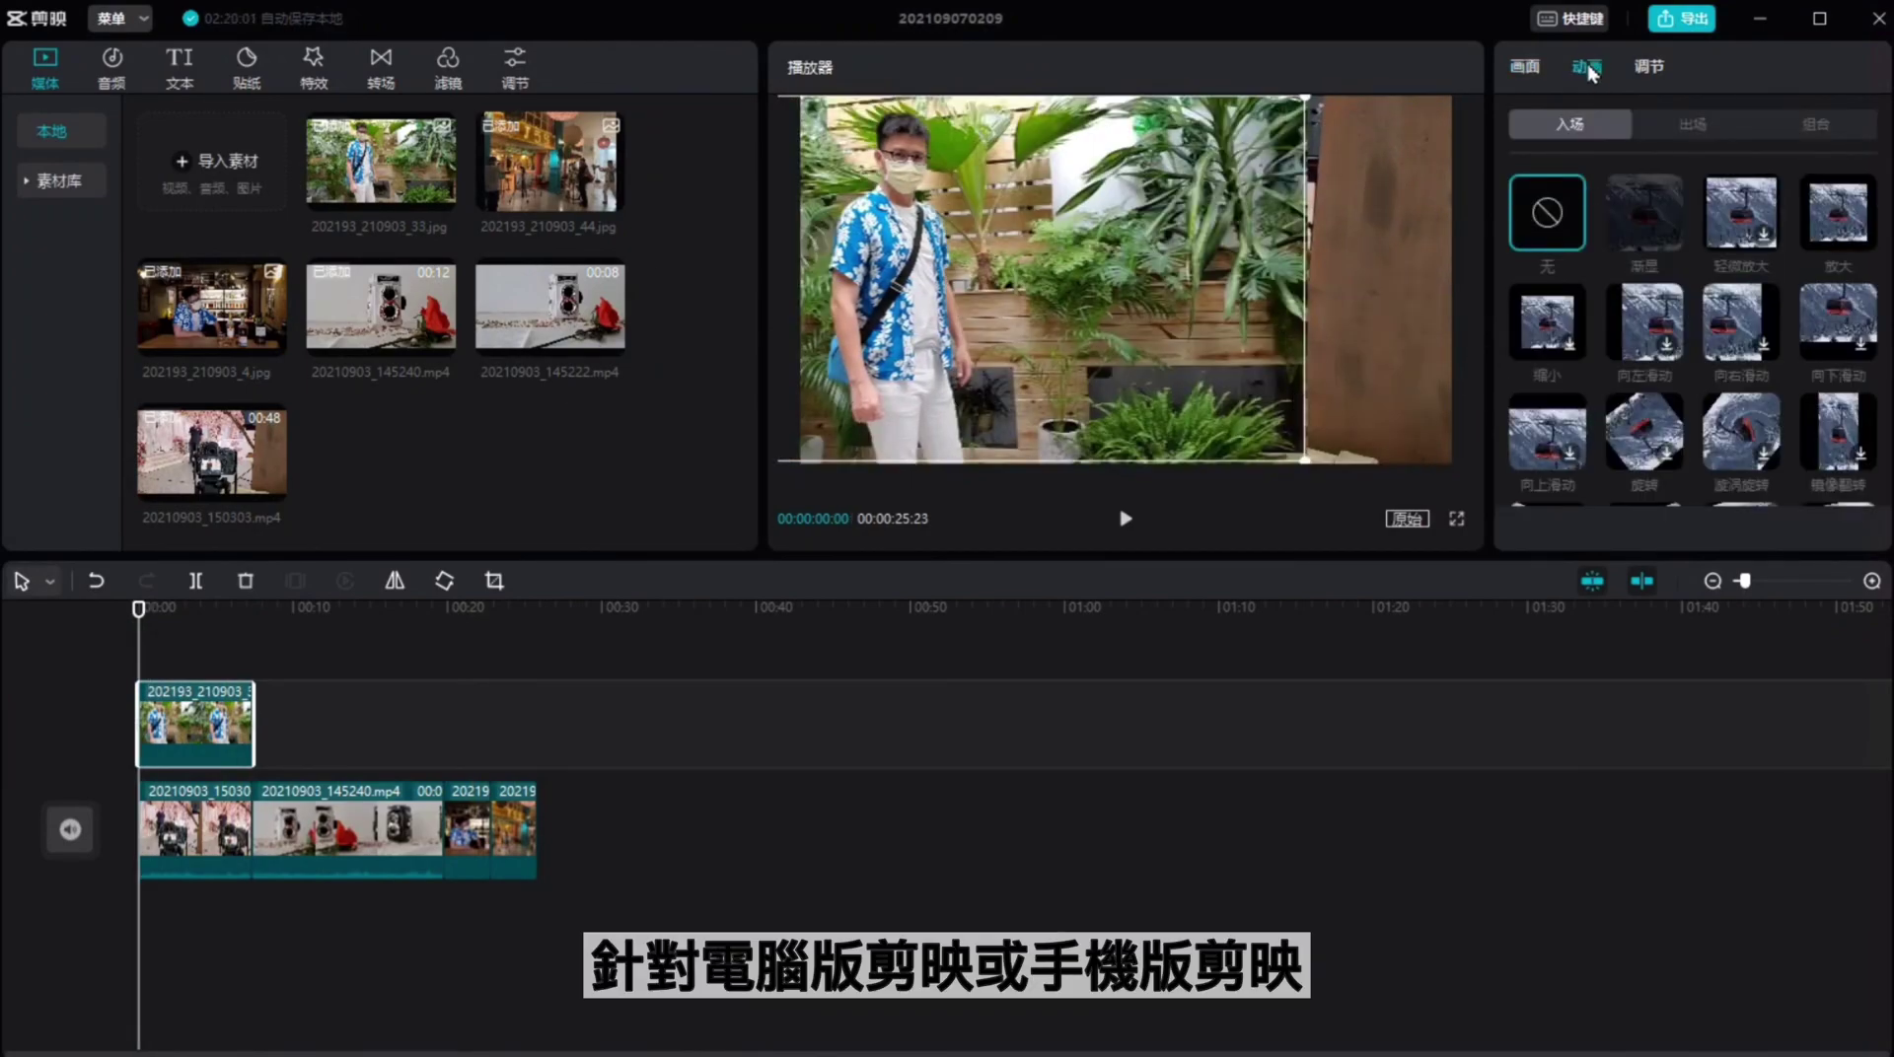
click(1653, 67)
click(1531, 69)
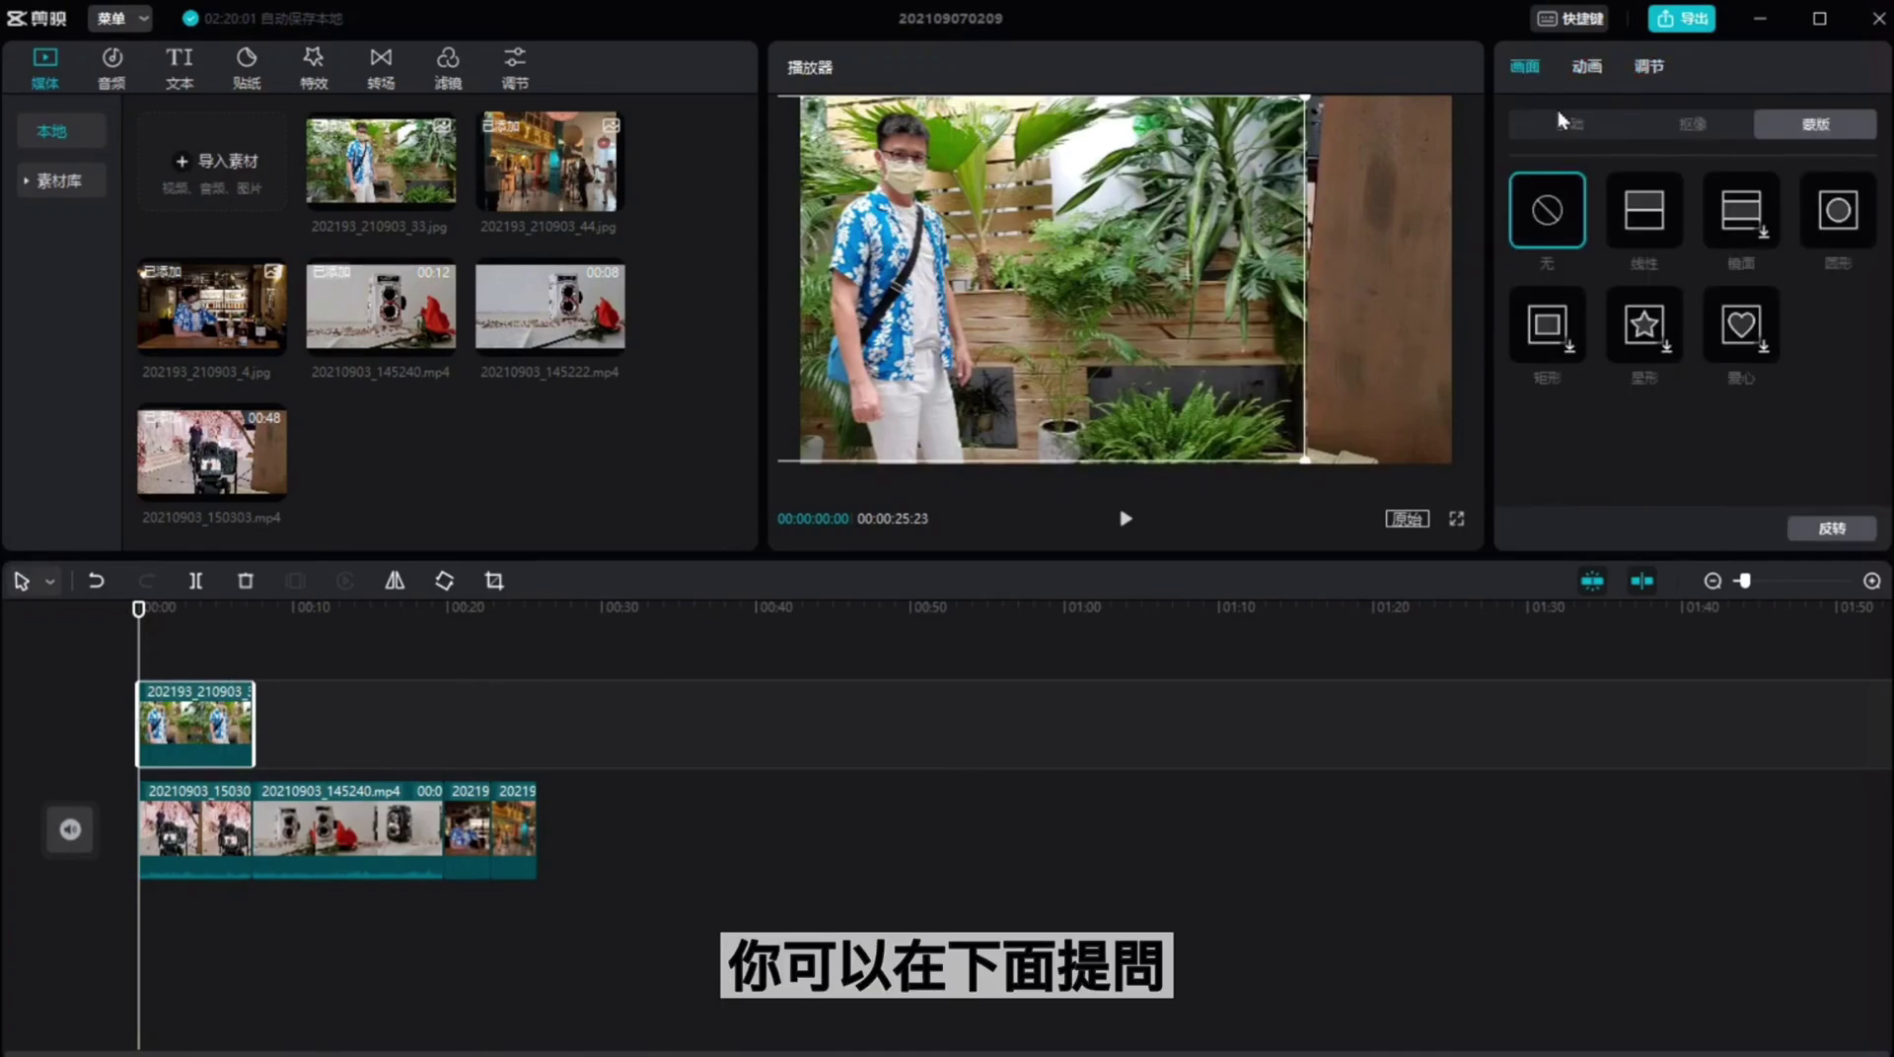
click(292, 667)
click(254, 676)
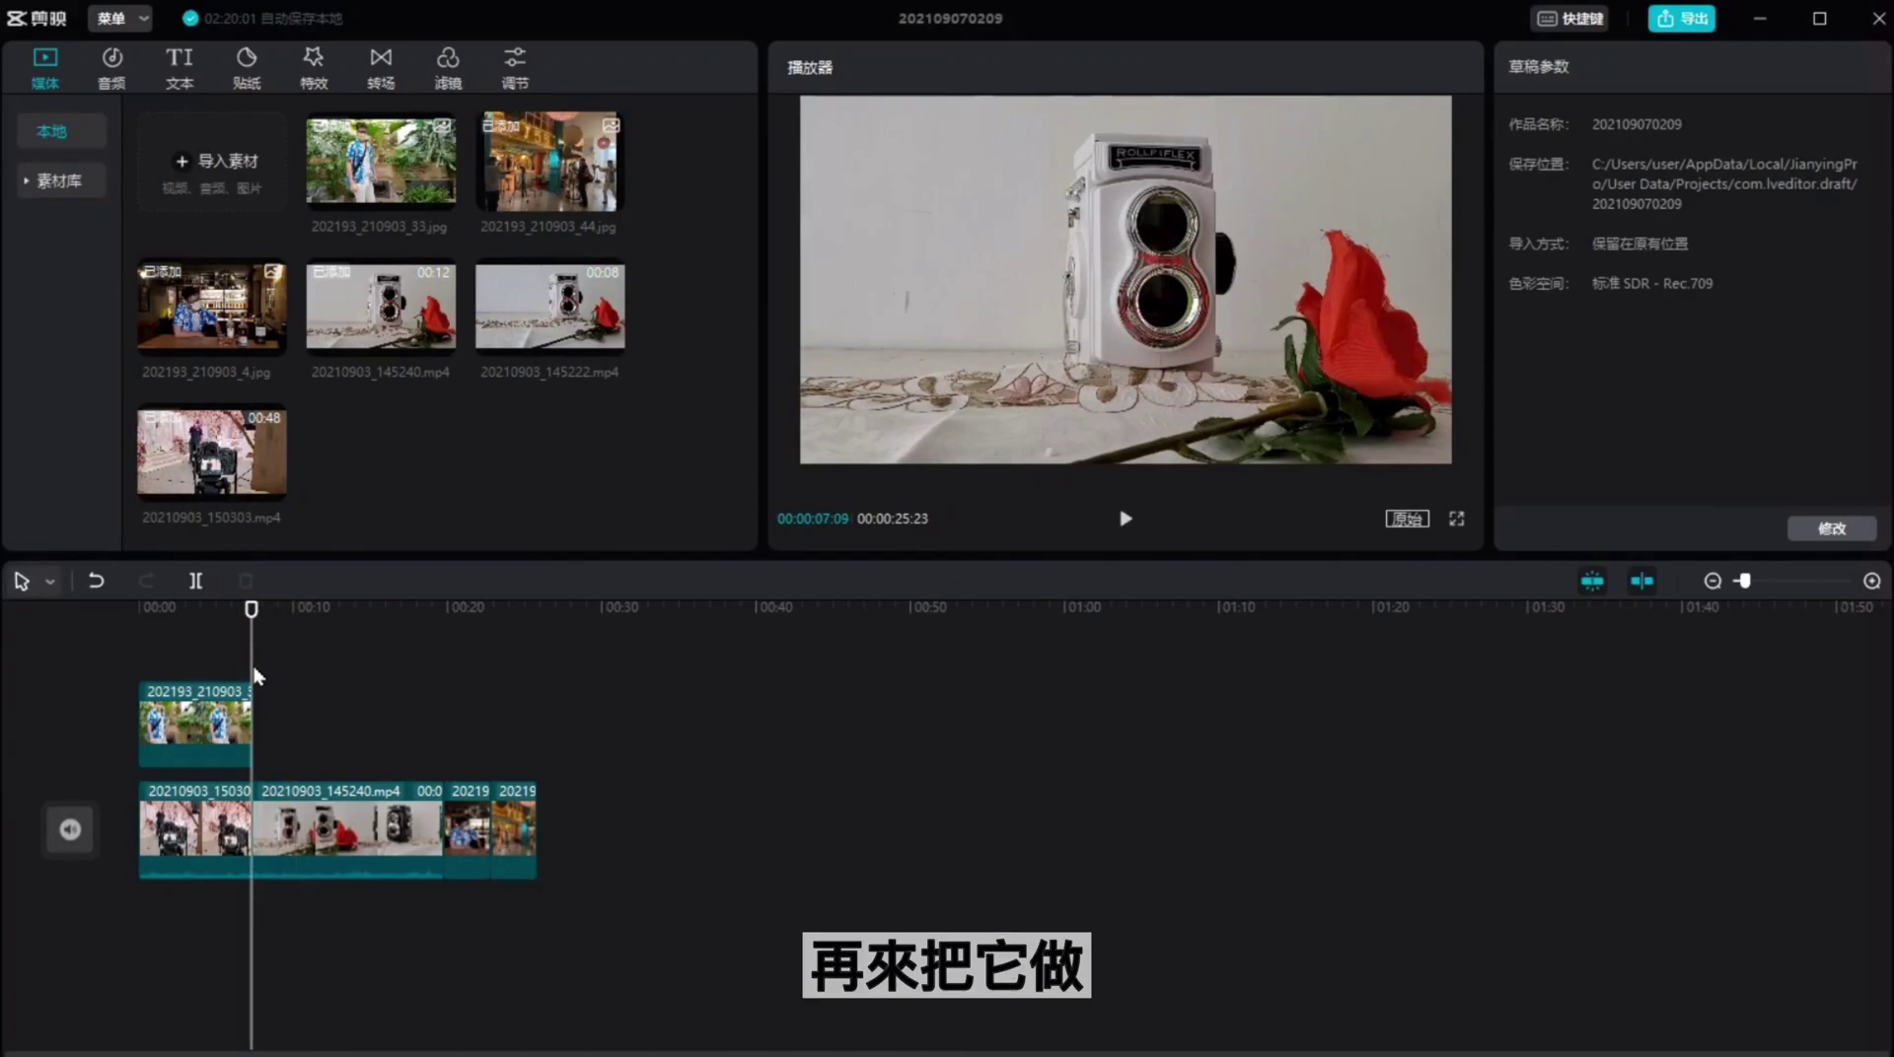